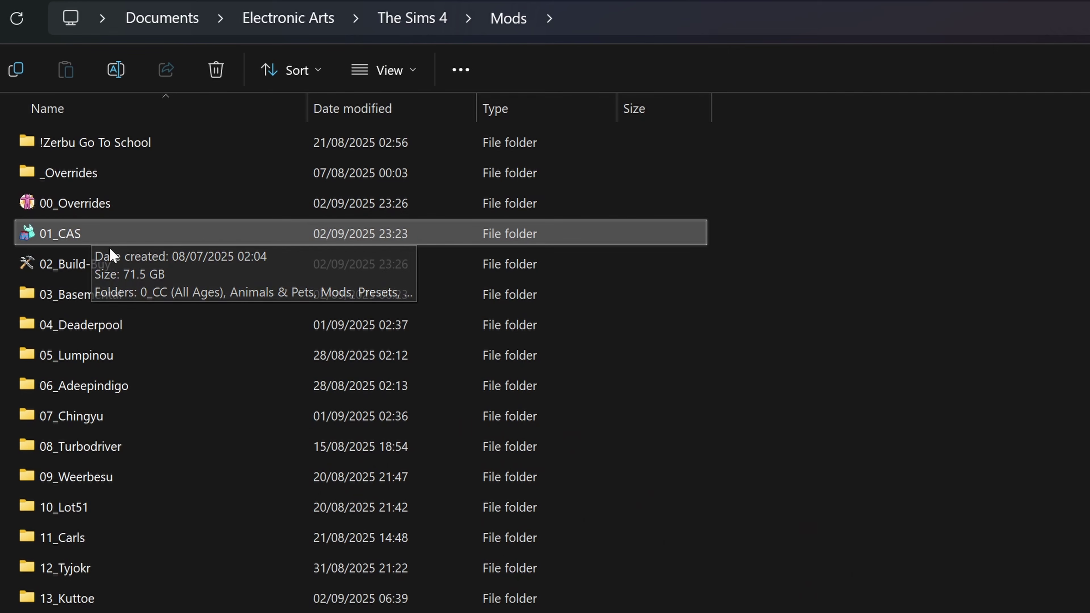
Look inside the 02_Build-Buy folder, return to Mods and mark the _Overrides and 00_Overrides folders
double_click(109, 258)
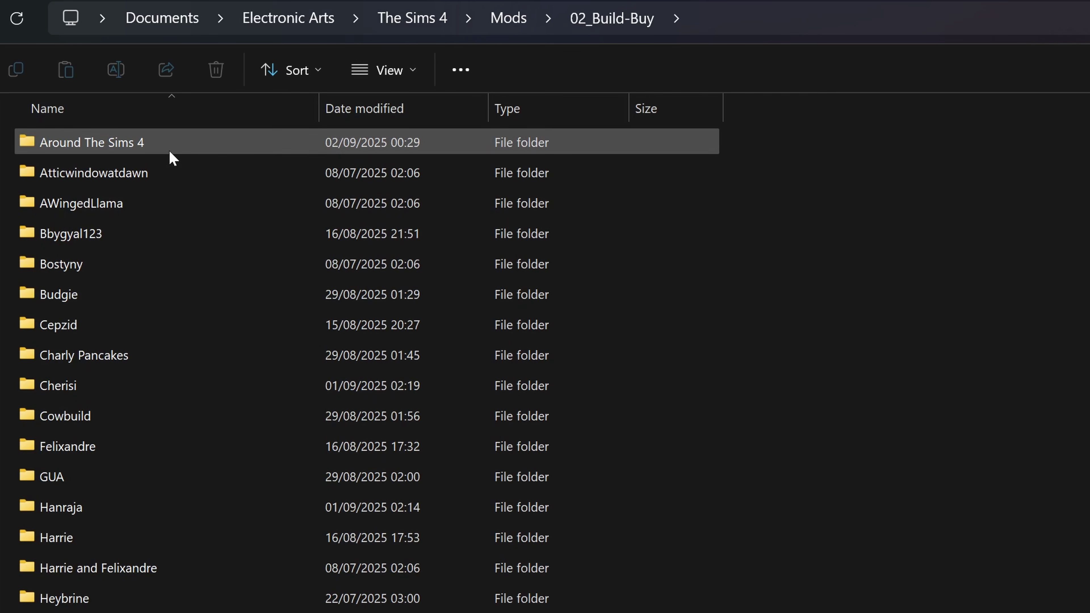
left_click(509, 19)
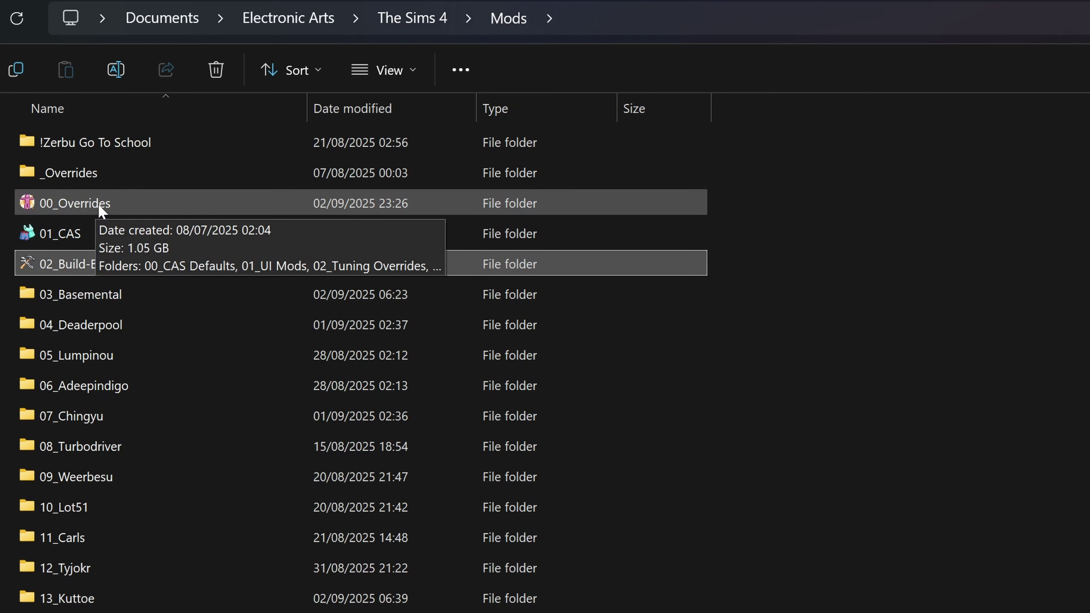
left_click(181, 174)
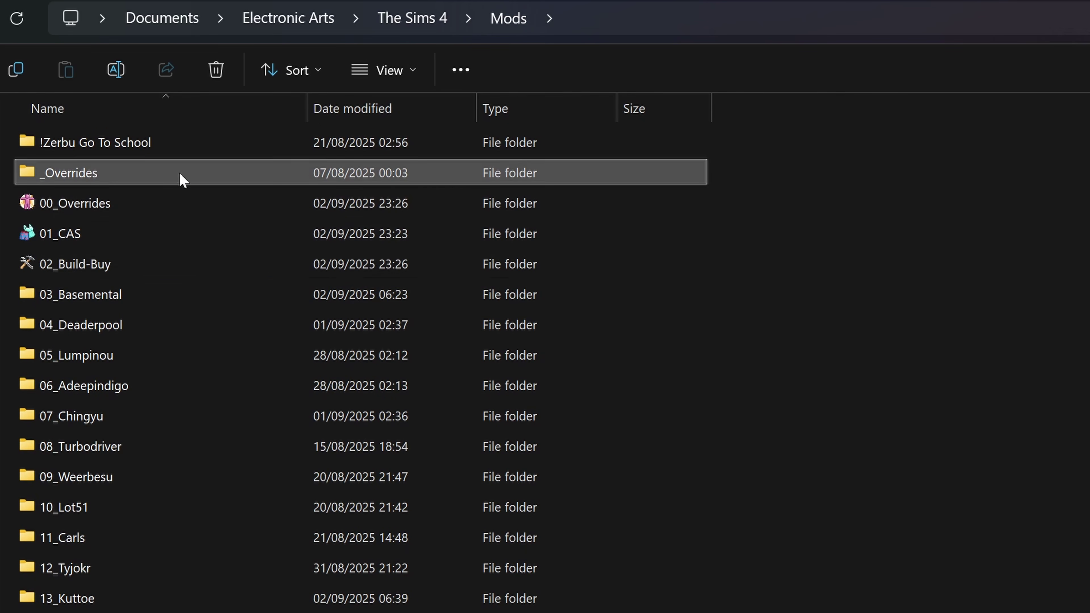
left_click_drag(727, 175, 617, 210)
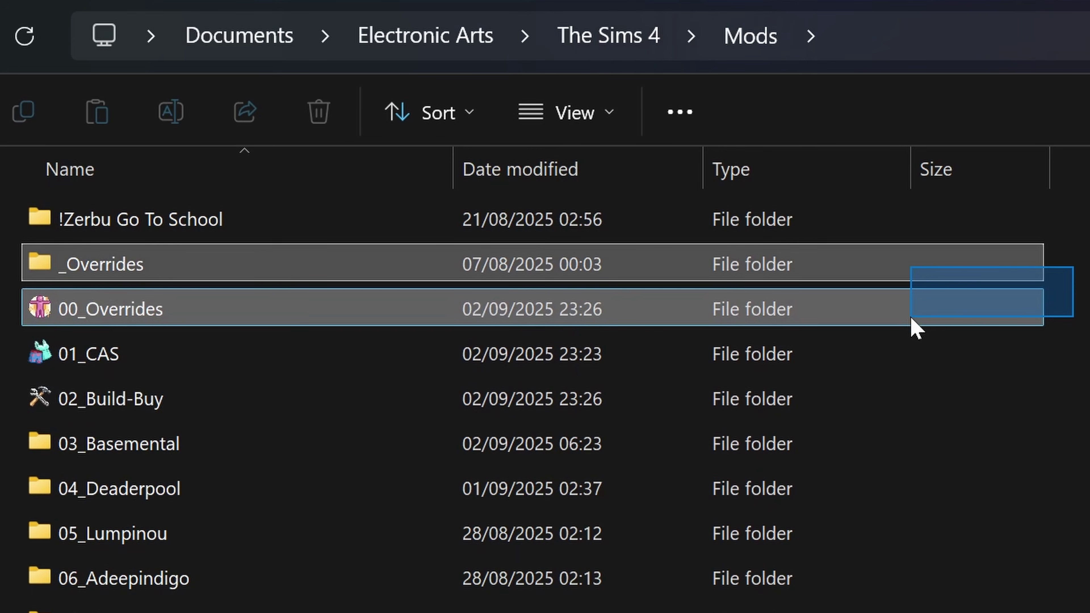
left_click_drag(911, 318, 910, 317)
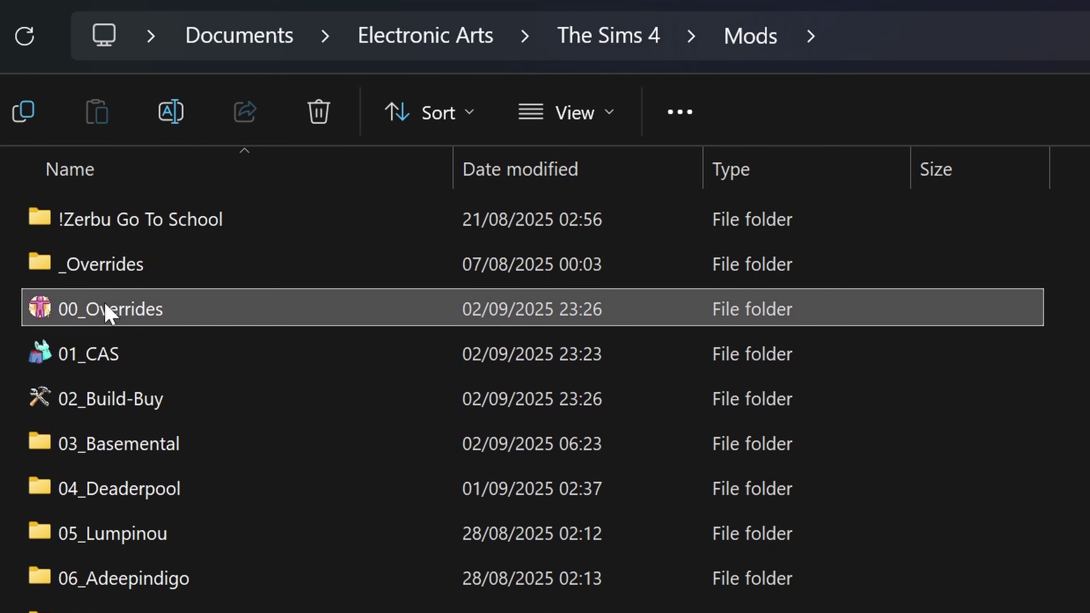
Open the 00_Overrides folder and go through its 00_CAS Defaults, 01_UI Mods and 02_Tuning Overrides subfolders
double_click(147, 329)
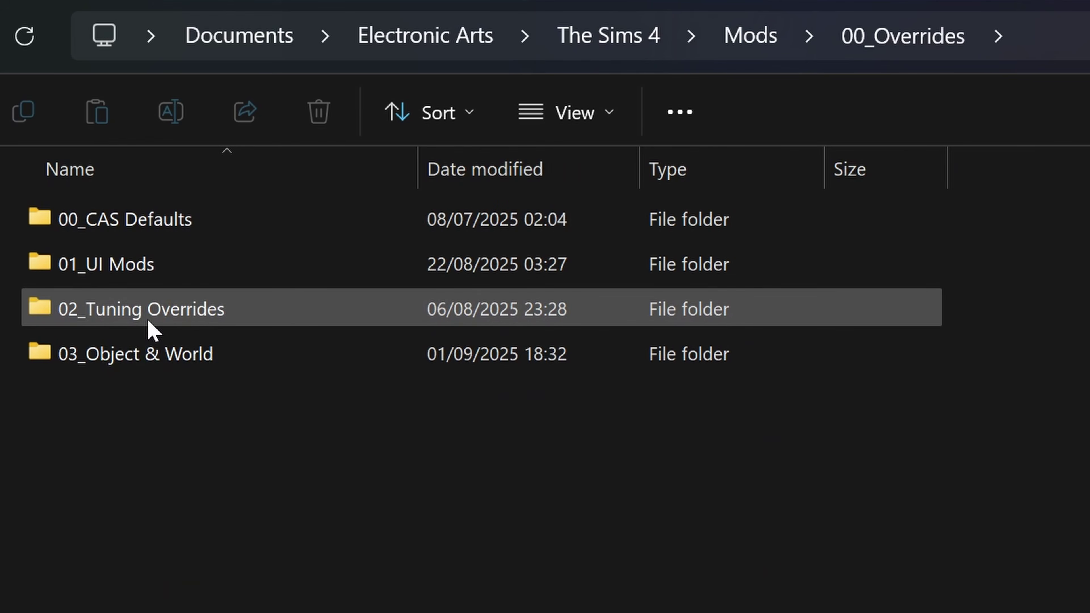
left_click(165, 223)
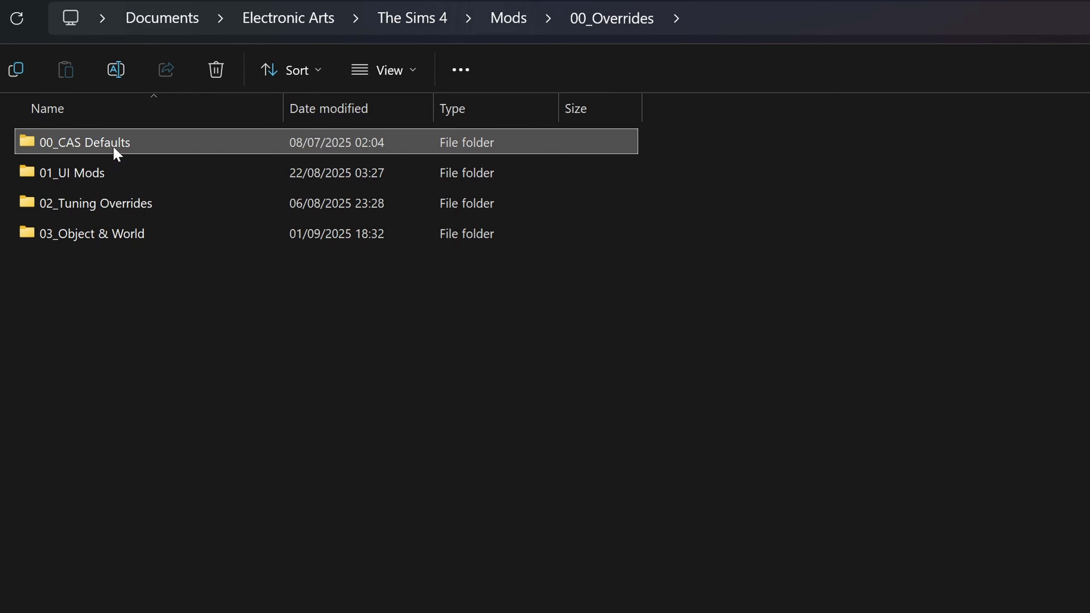
left_click(107, 174)
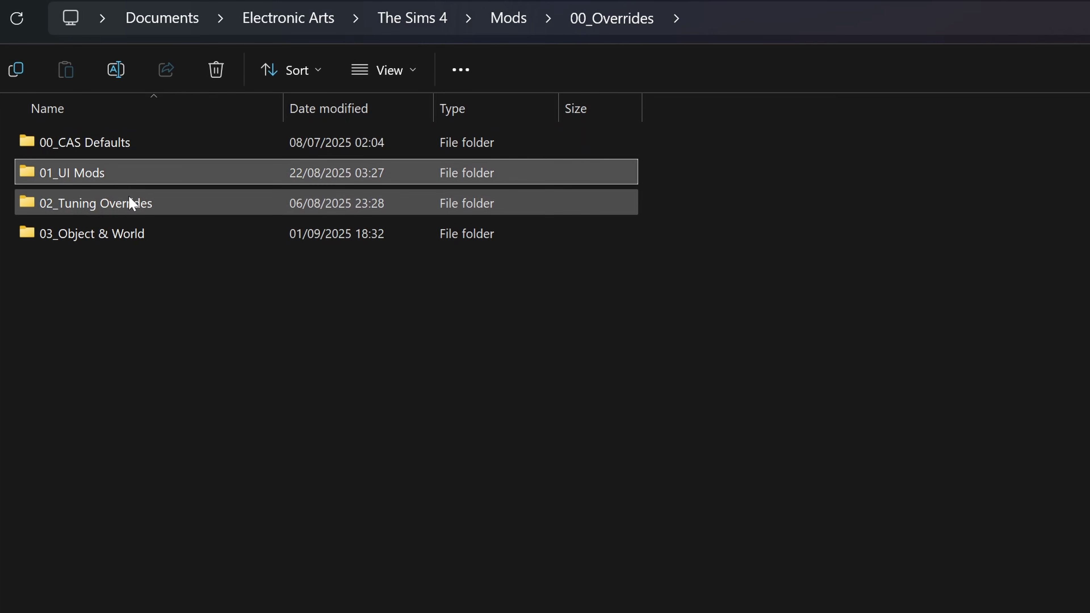
left_click(129, 202)
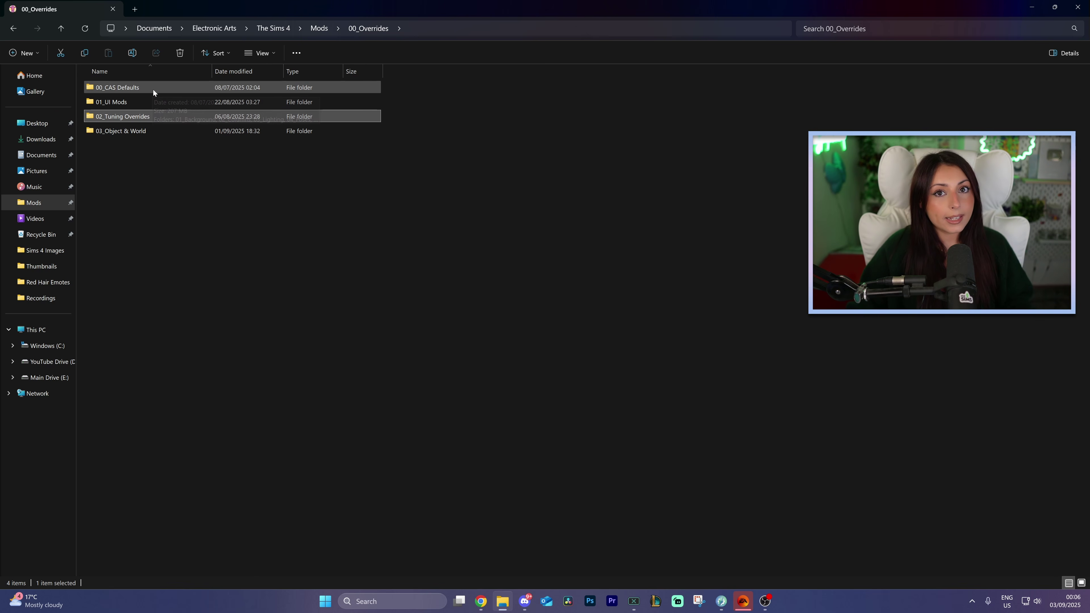
Open 00_CAS Defaults and examine its numbered category subfolders, including 01_Background and 03_Lighting
double_click(154, 88)
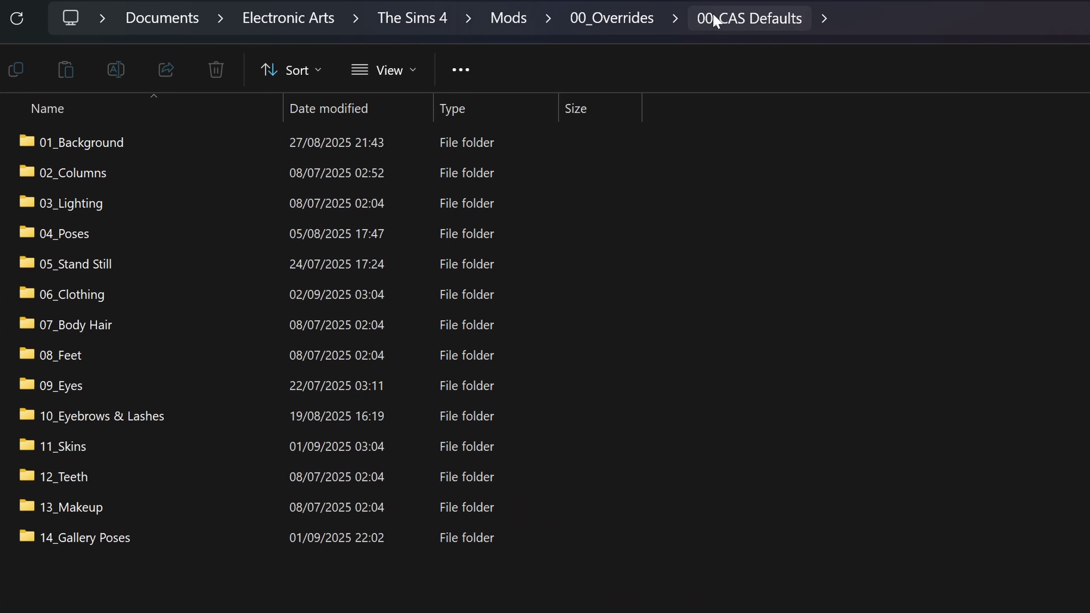
double_click(80, 145)
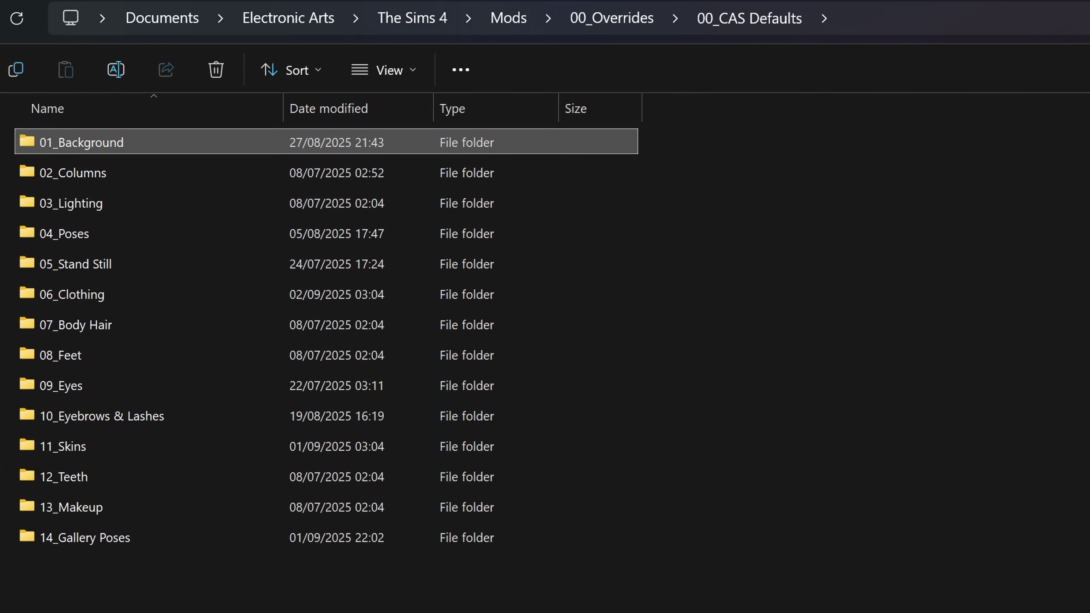
left_click_drag(370, 610, 81, 121)
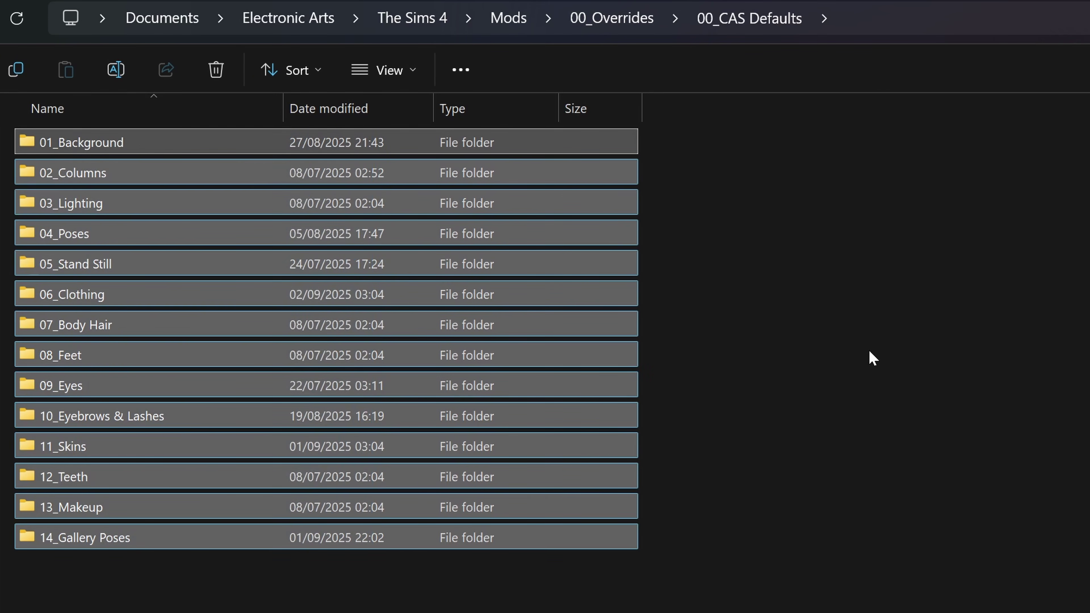
left_click(869, 358)
left_click(138, 212)
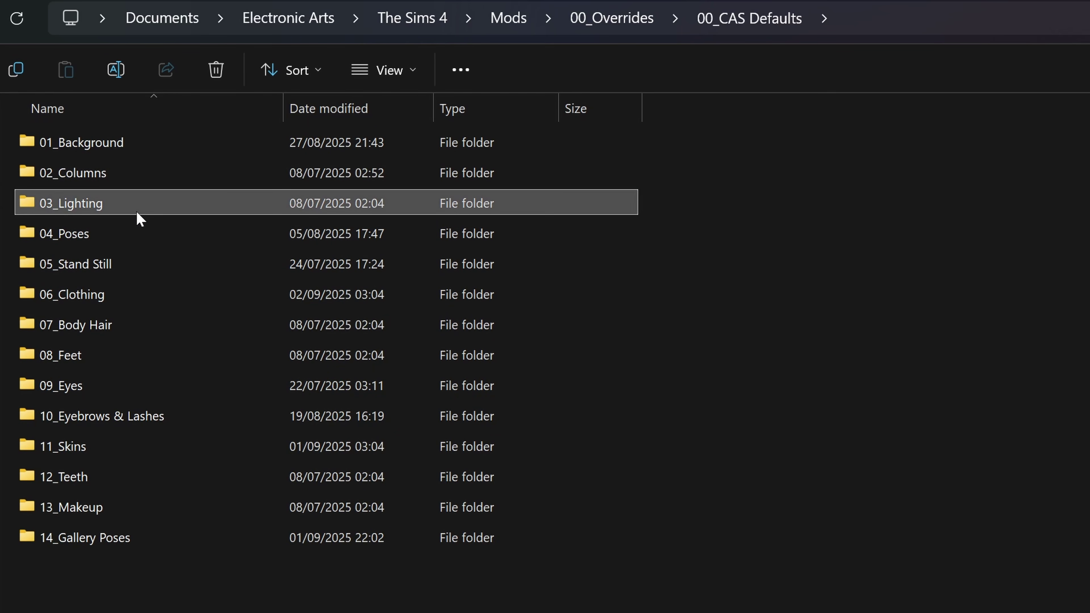
Return to 00_Overrides and open 01_UI Mods to examine its 01_CC Wrench and 02_Phone Screen subfolders
left_click(587, 33)
double_click(163, 172)
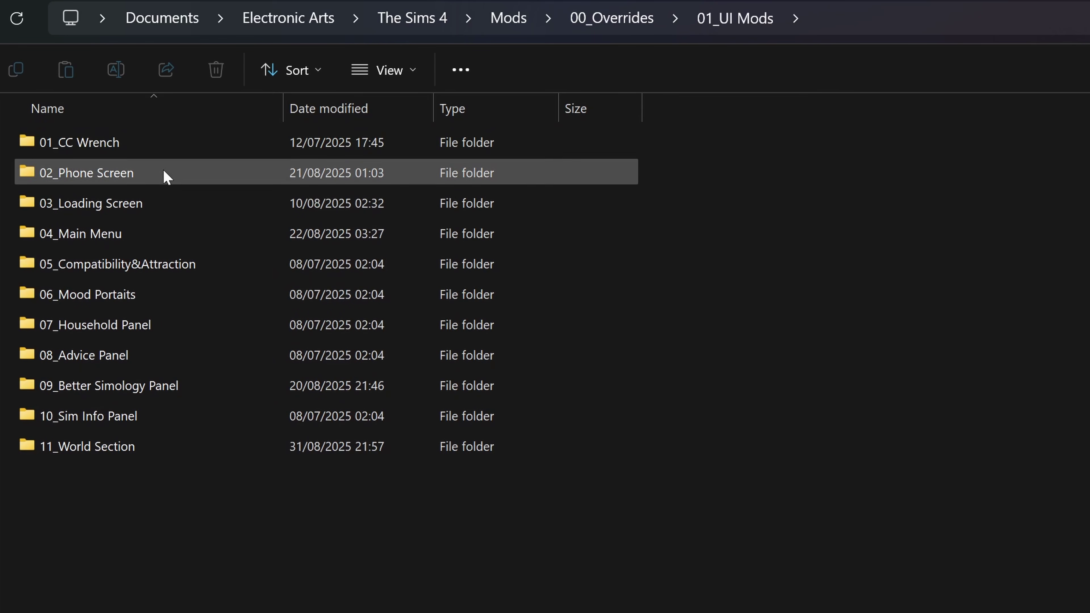
left_click(164, 148)
left_click(152, 174)
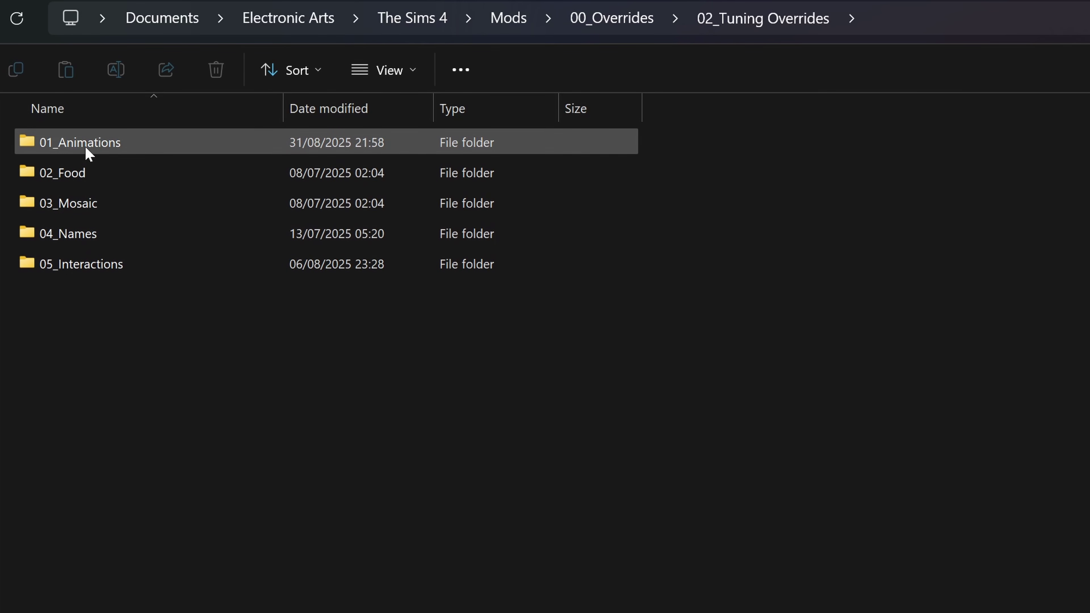
Go through the animation, food, name and interaction subfolders of 02_Tuning Overrides, and open 03_Object & World from 00_Overrides
left_click(90, 148)
left_click(130, 174)
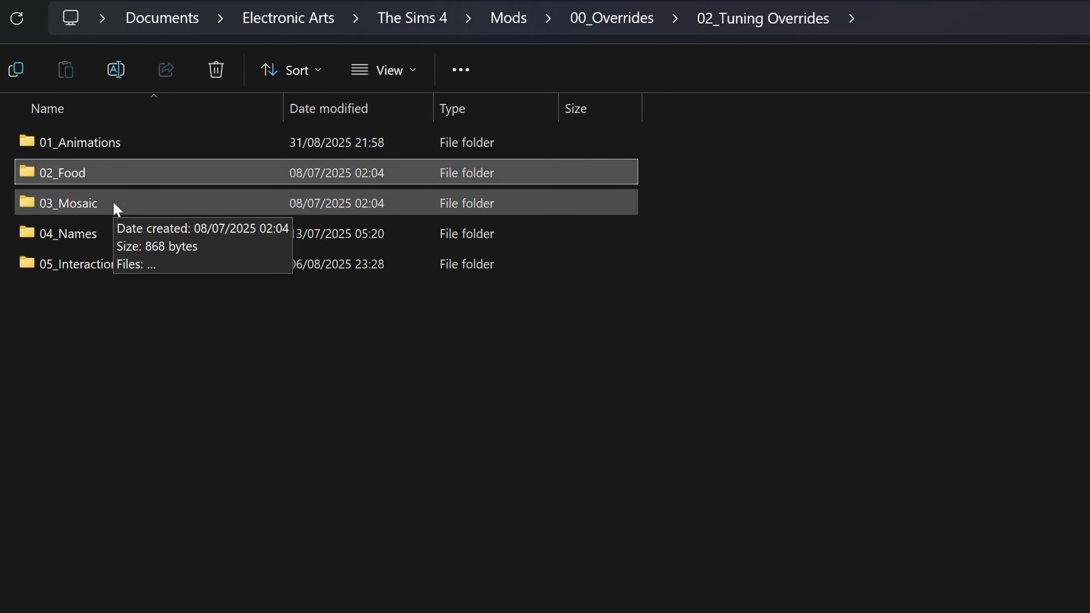
left_click(112, 237)
left_click(123, 263)
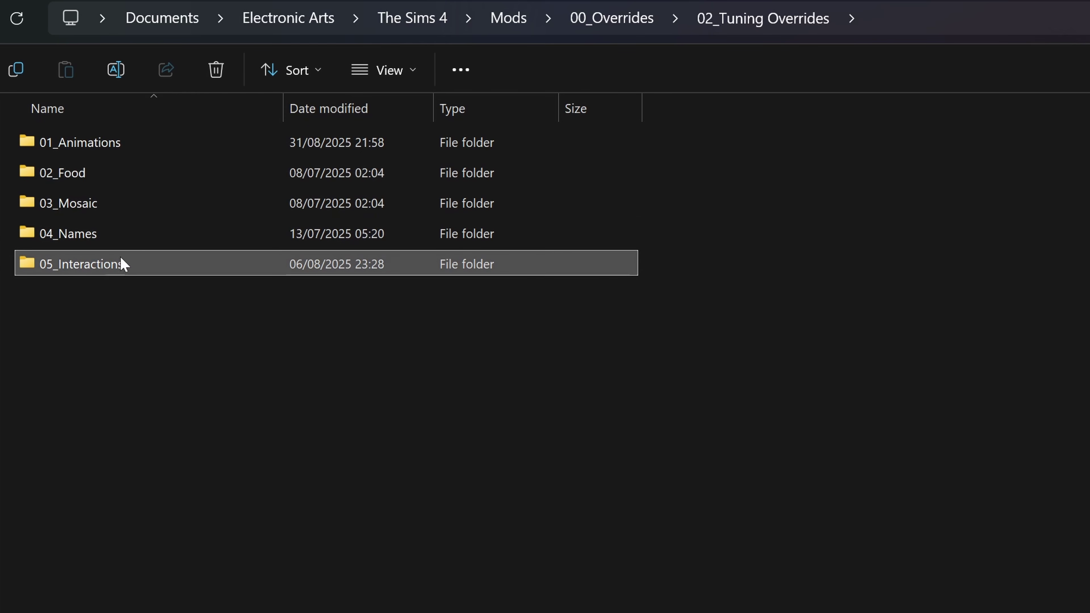
left_click(594, 26)
double_click(134, 235)
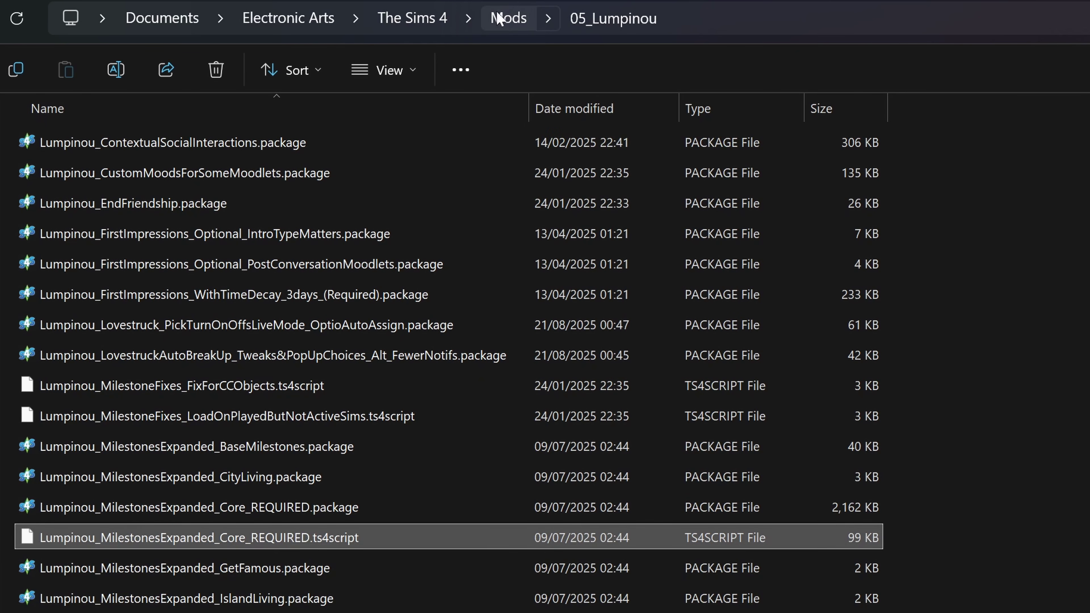
Return to the Mods folder and reopen the 05_Lumpinou folder
left_click(507, 18)
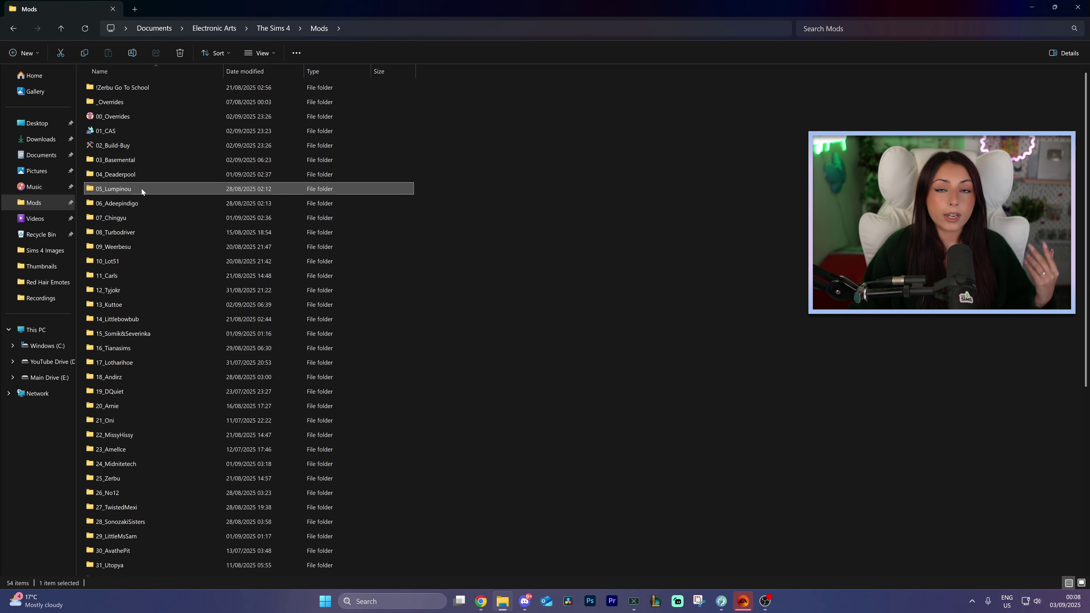
double_click(142, 188)
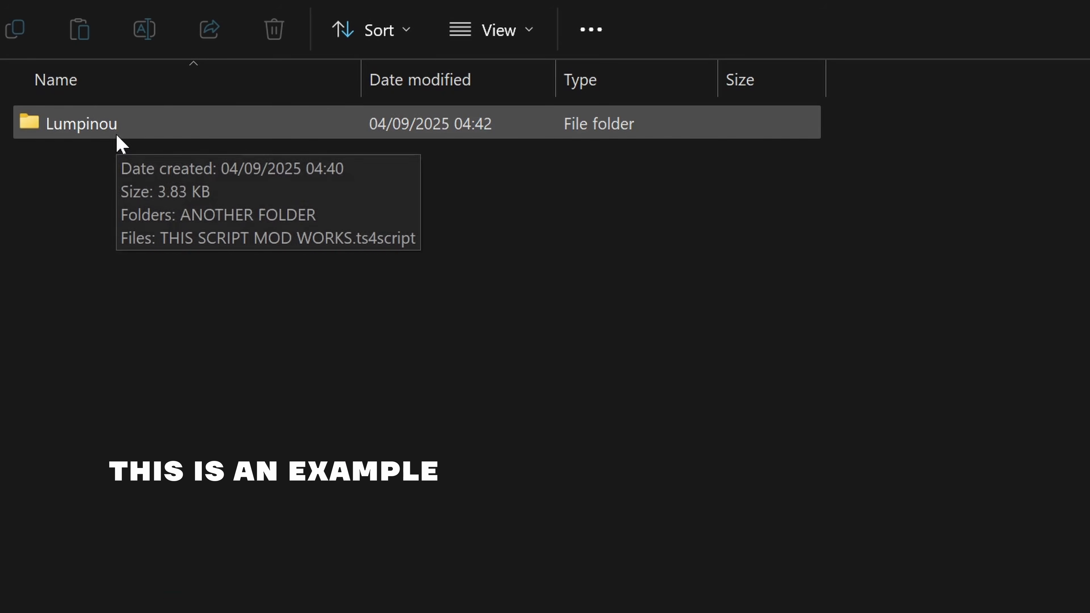
Inspect the script mod file in the example Lumpinou folder and open its nested ANOTHER FOLDER
double_click(116, 135)
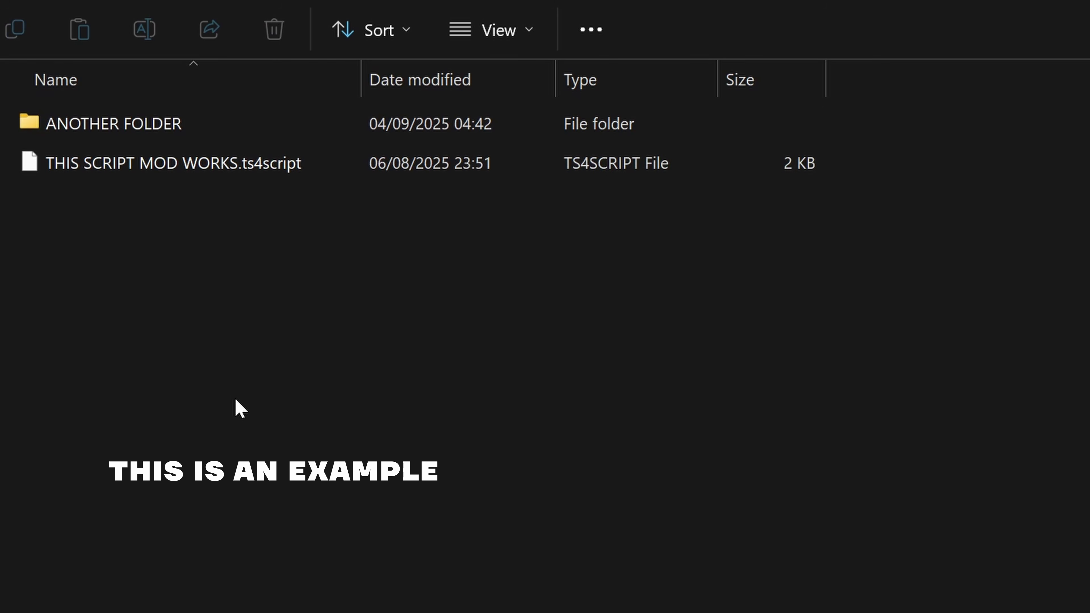
left_click(216, 176)
left_click(251, 342)
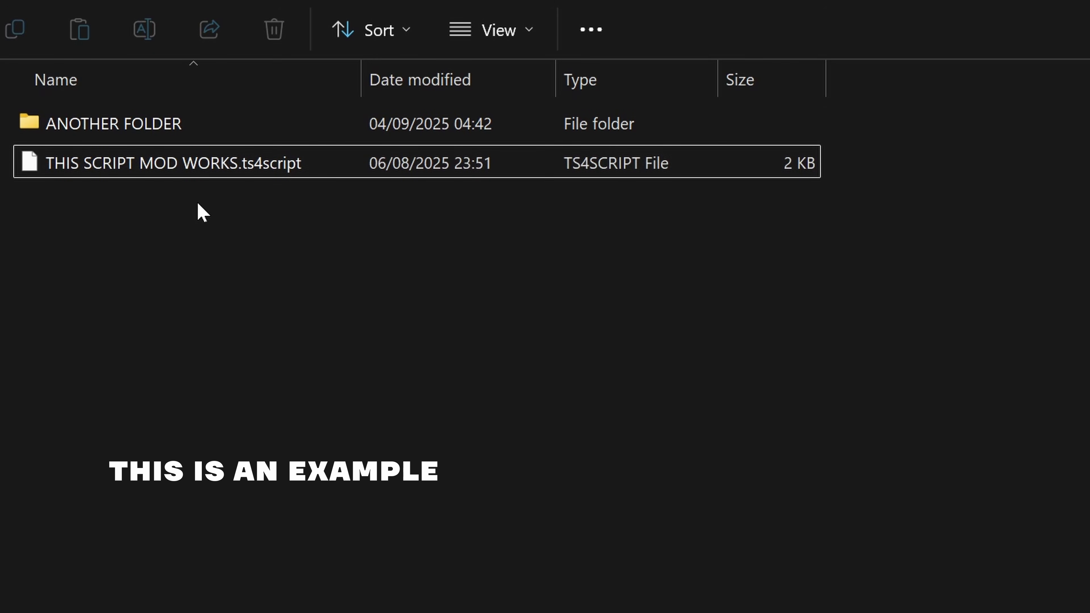
double_click(179, 131)
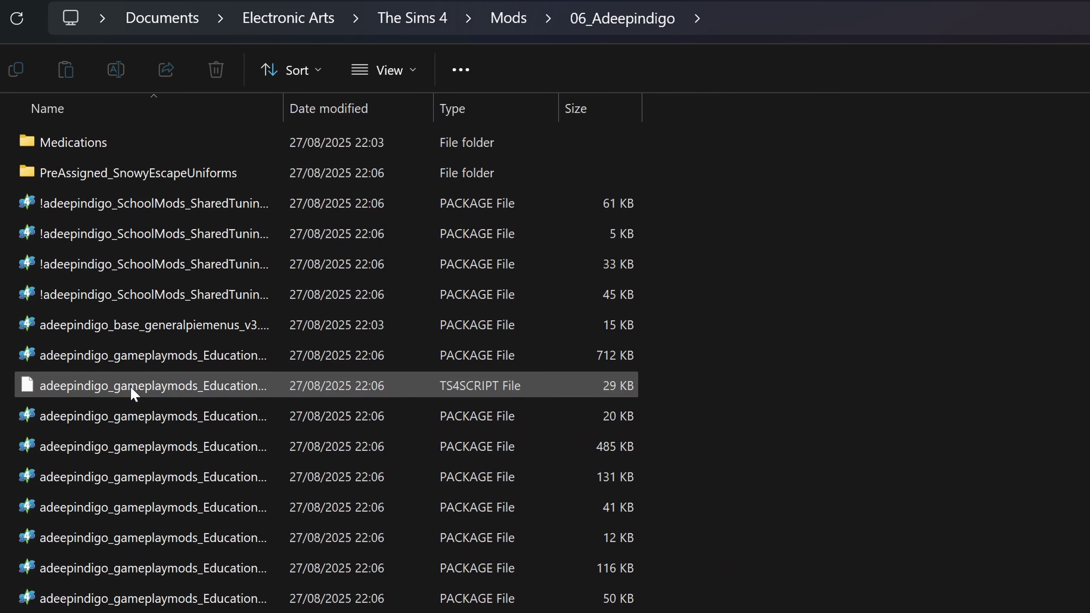
Widen the Name column in the 06_Adeepindigo folder to fit the full file names
double_click(284, 108)
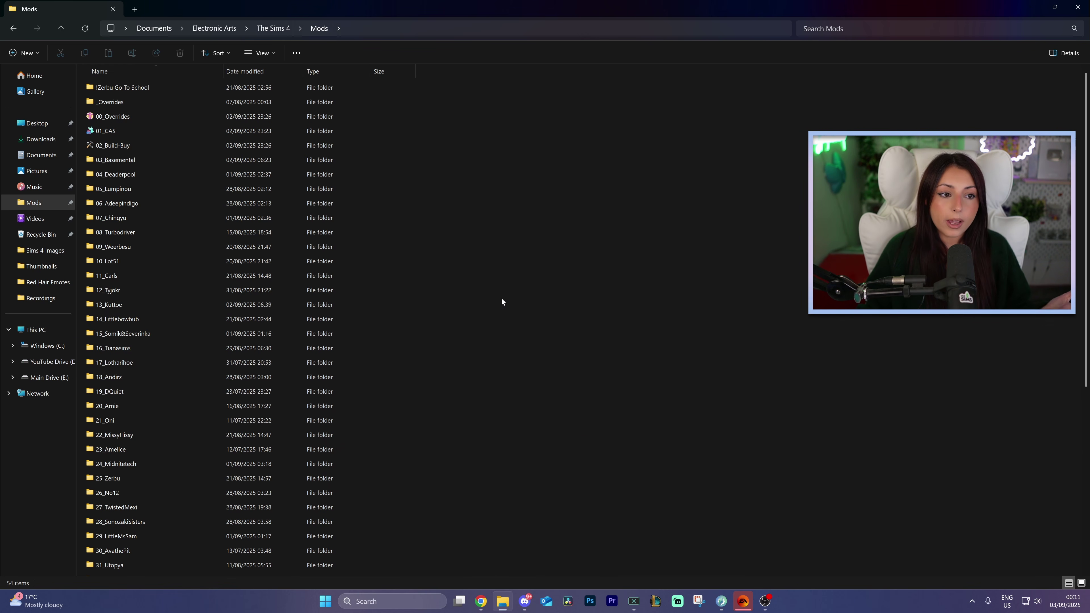
Point out the 05_Lumpinou, 01_CAS and 02_Build-Buy folders in Mods and view the details of 02_Build-Buy
left_click(131, 188)
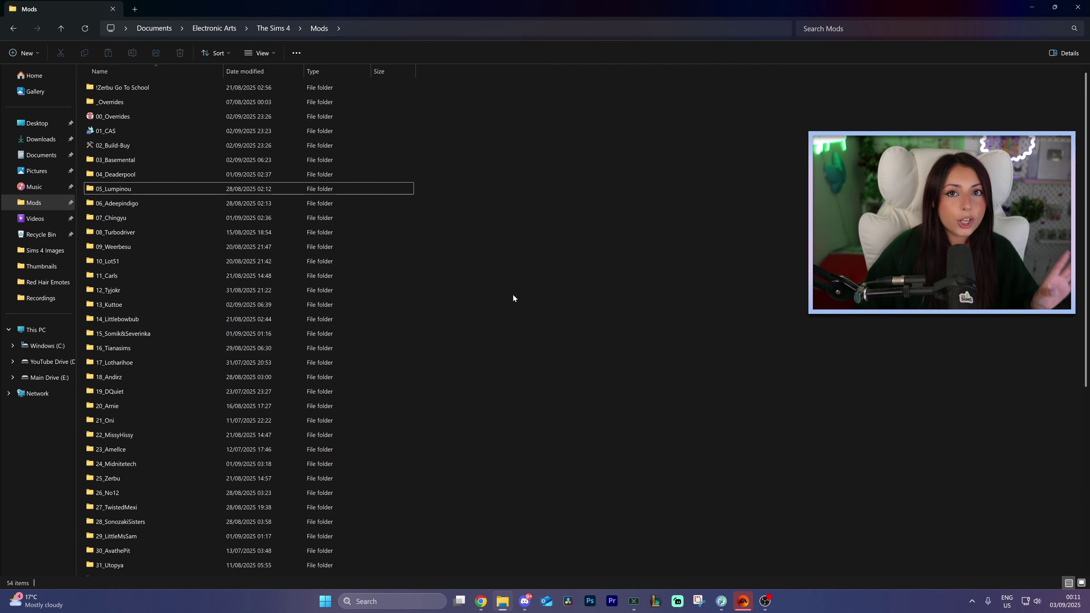
left_click(138, 130)
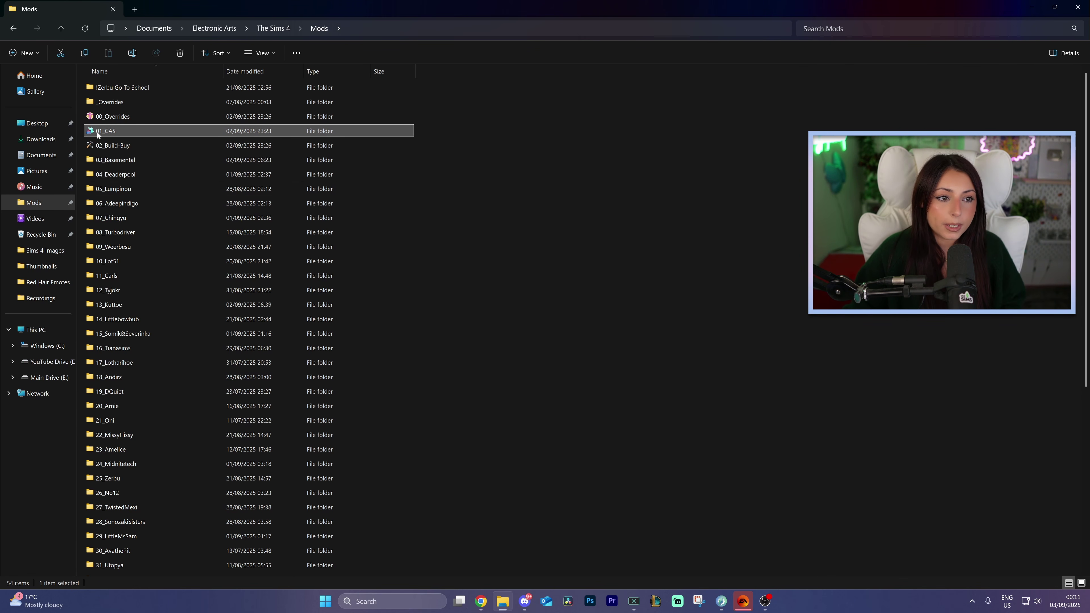
left_click(100, 148)
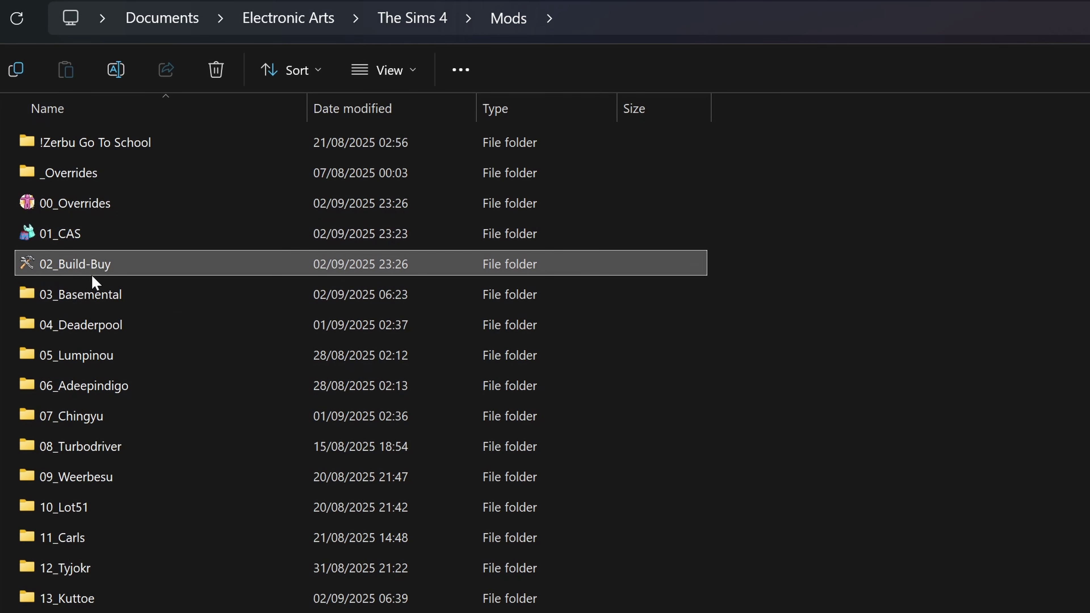
mouse_move(91, 275)
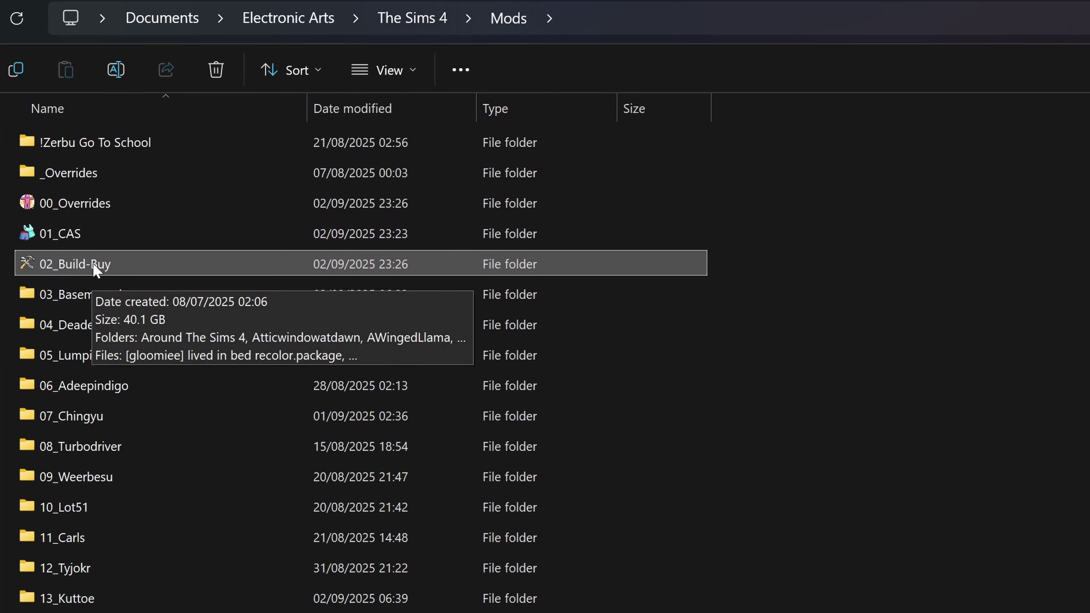
left_click(854, 287)
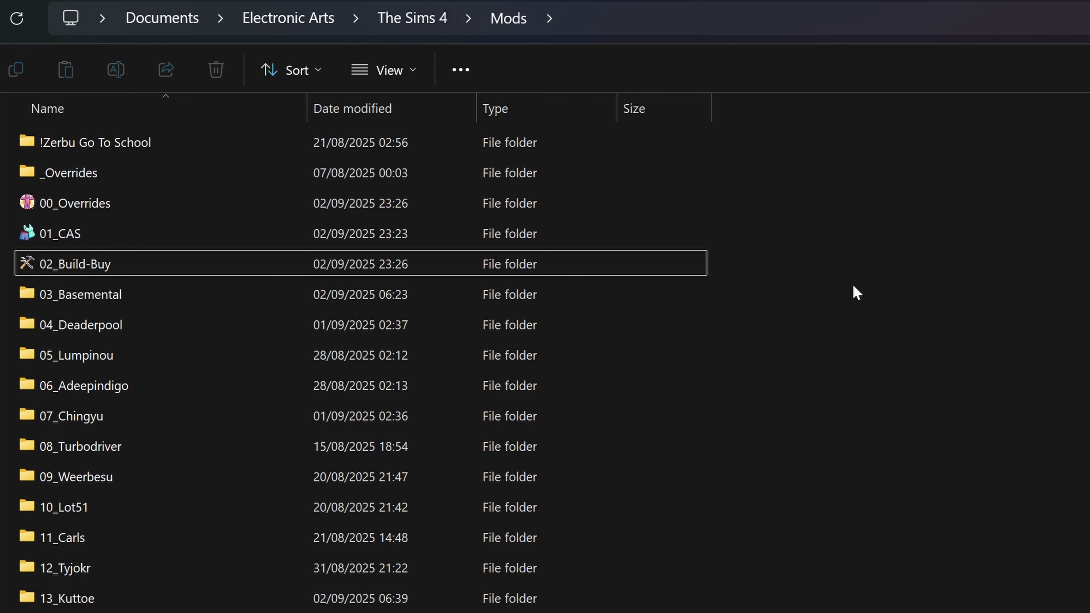
Inspect the package file inside the _Overrides folder, return to Mods and select the !Zerbu Go To School folder
left_click(84, 174)
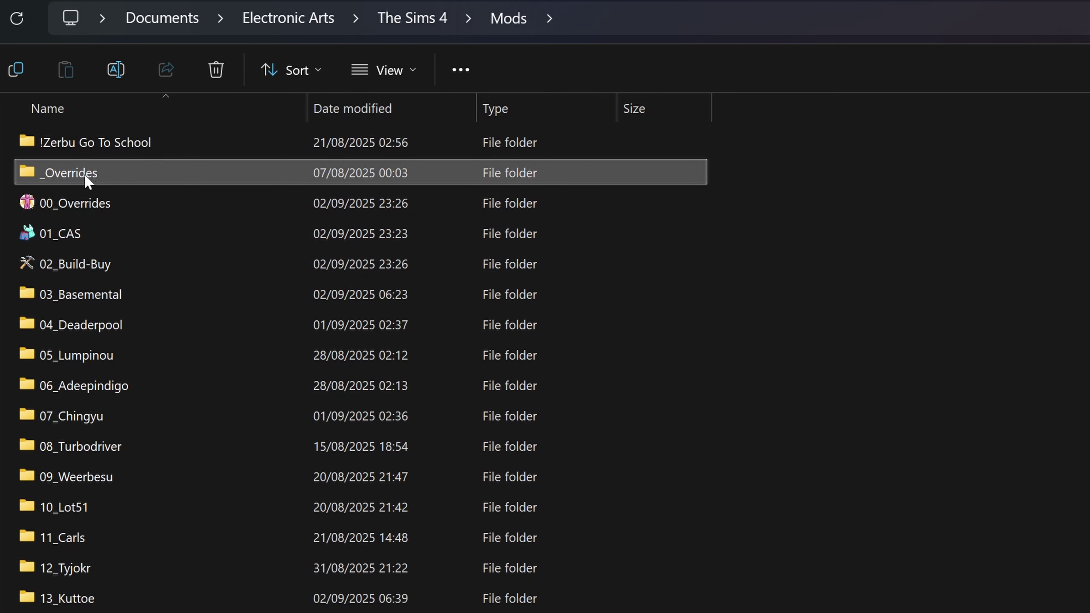
mouse_move(91, 176)
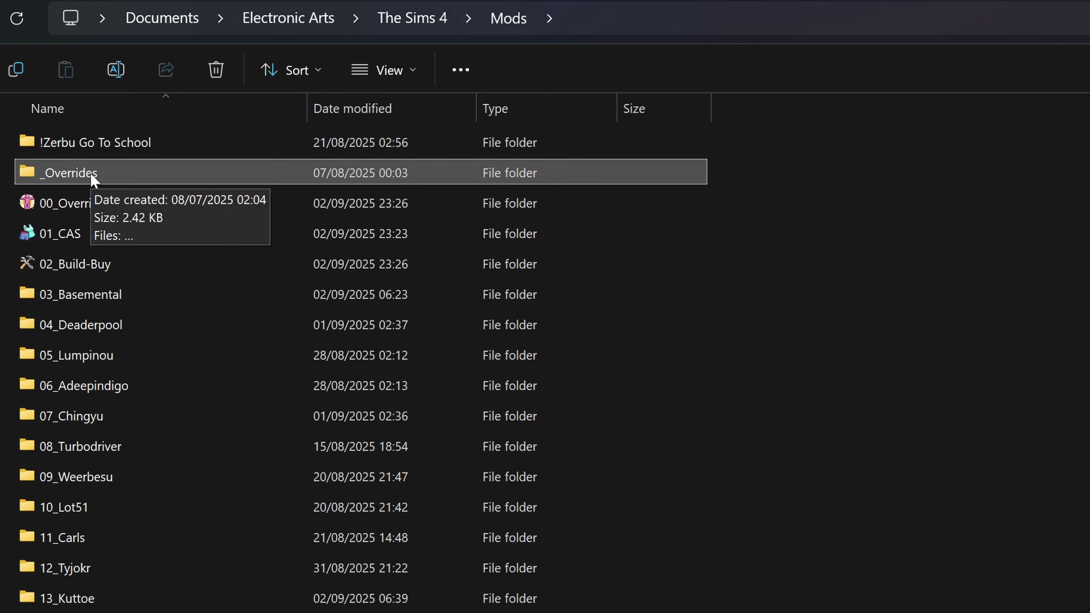
double_click(97, 177)
left_click(82, 152)
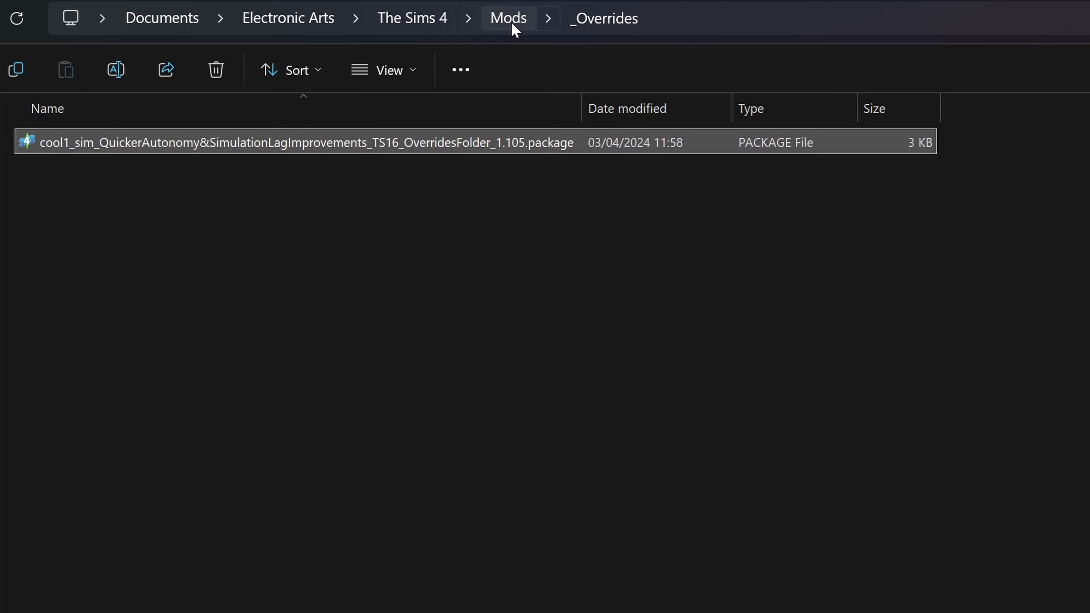
left_click(509, 19)
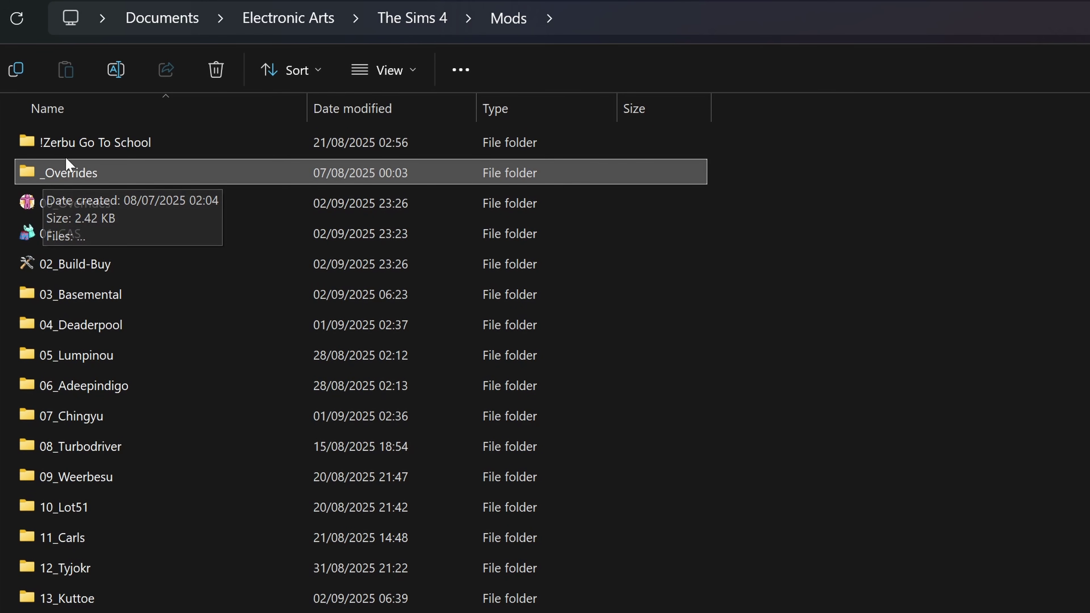
left_click(40, 149)
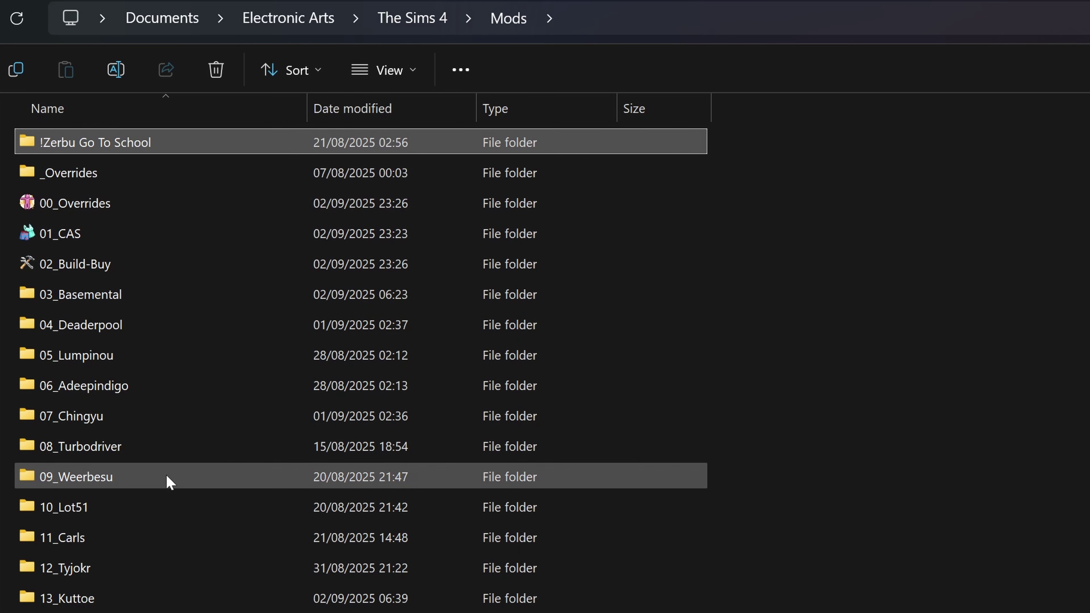
Open the 06_Adeepindigo folder and select the EducationOverhaul_A_Core package file
double_click(113, 389)
left_click(287, 362)
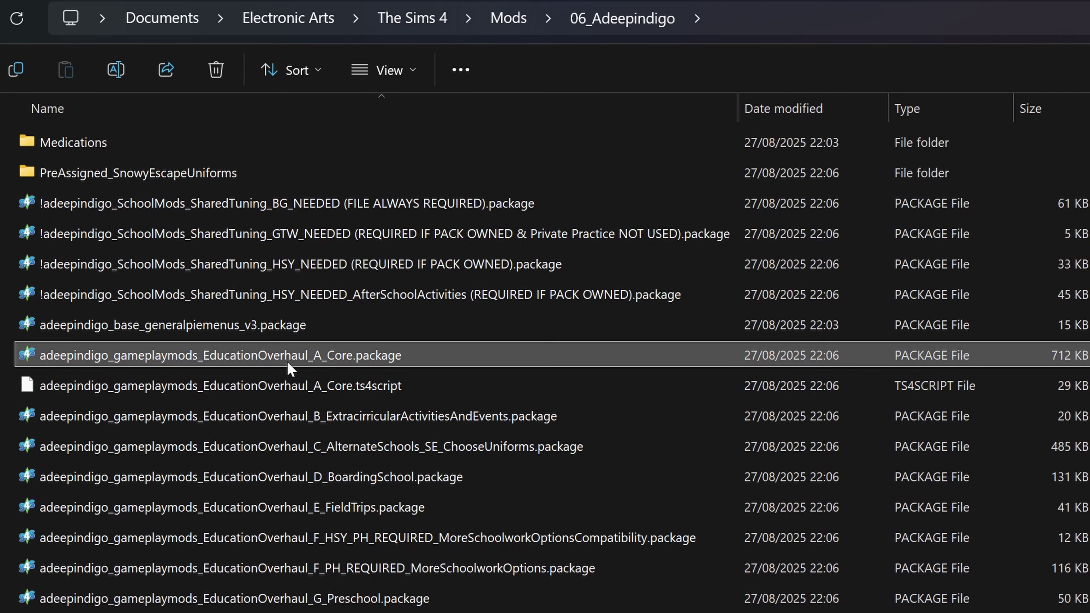
Return to the Mods folder and point out the 00_Overrides, 01_CAS and 02_Build-Buy folders, ending on 01_CAS
left_click(515, 8)
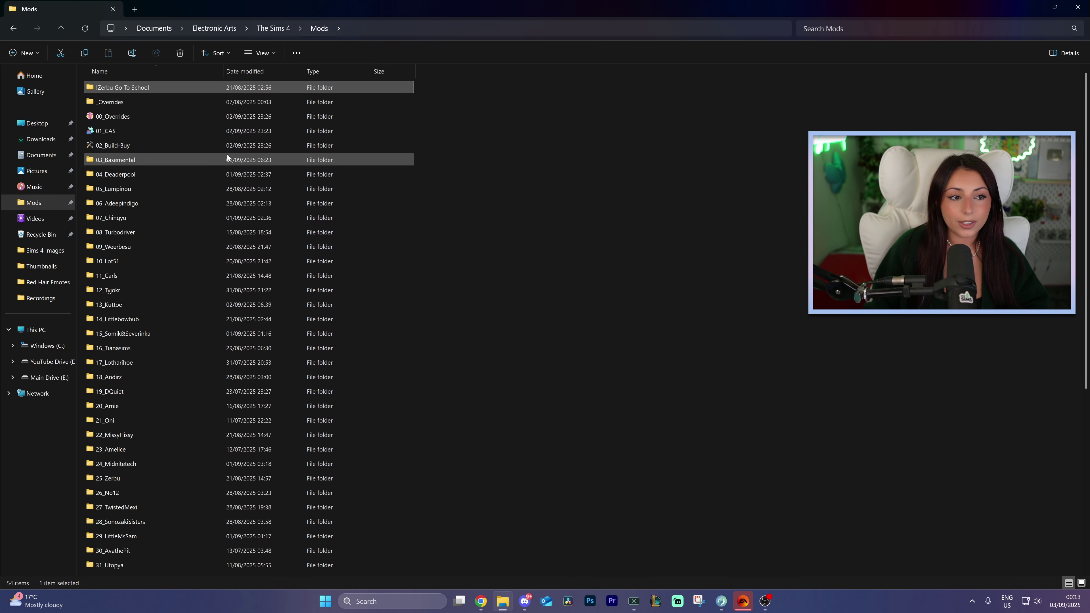
left_click(90, 121)
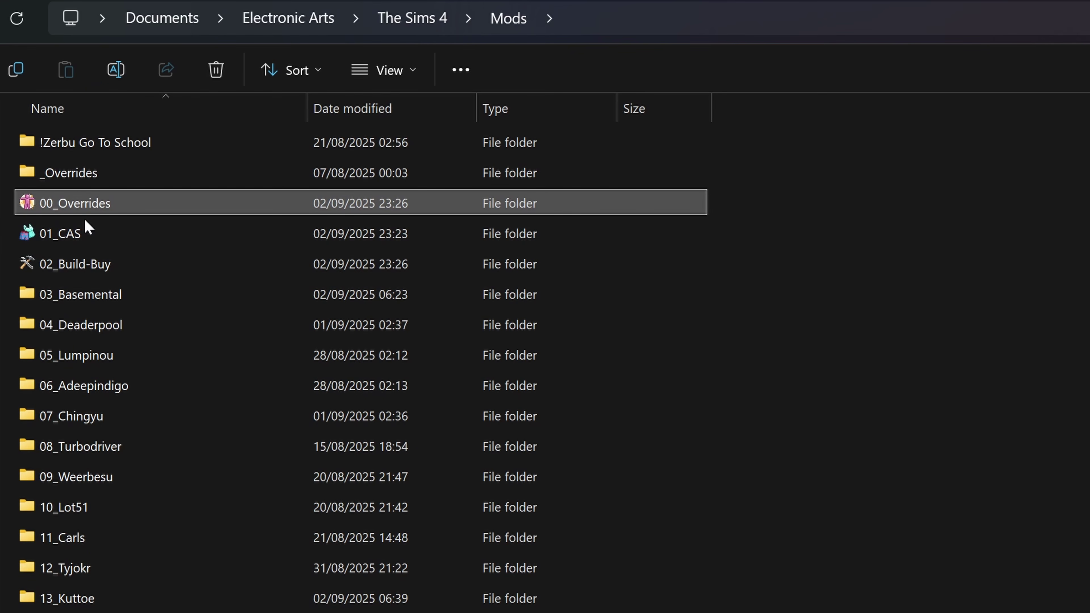
left_click(86, 224, "shift")
left_click(96, 233)
left_click(99, 253)
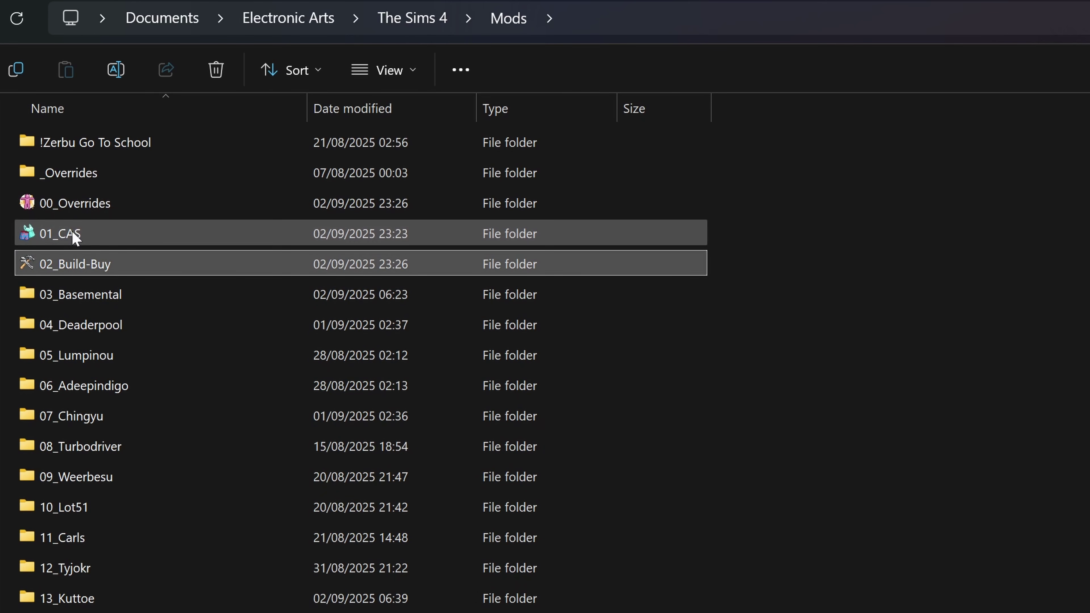
left_click(104, 232)
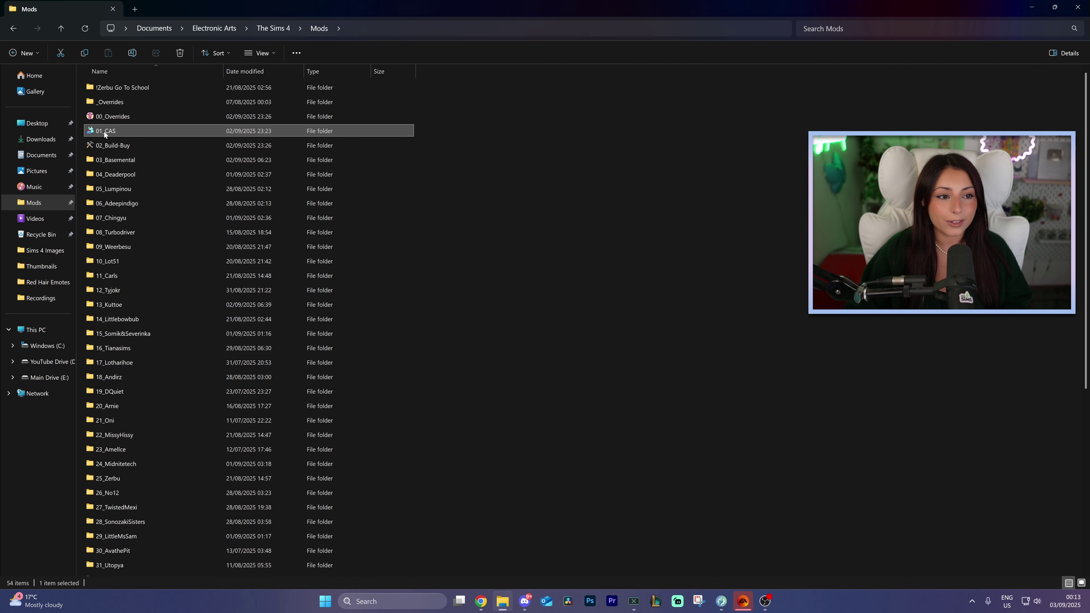
mouse_move(115, 131)
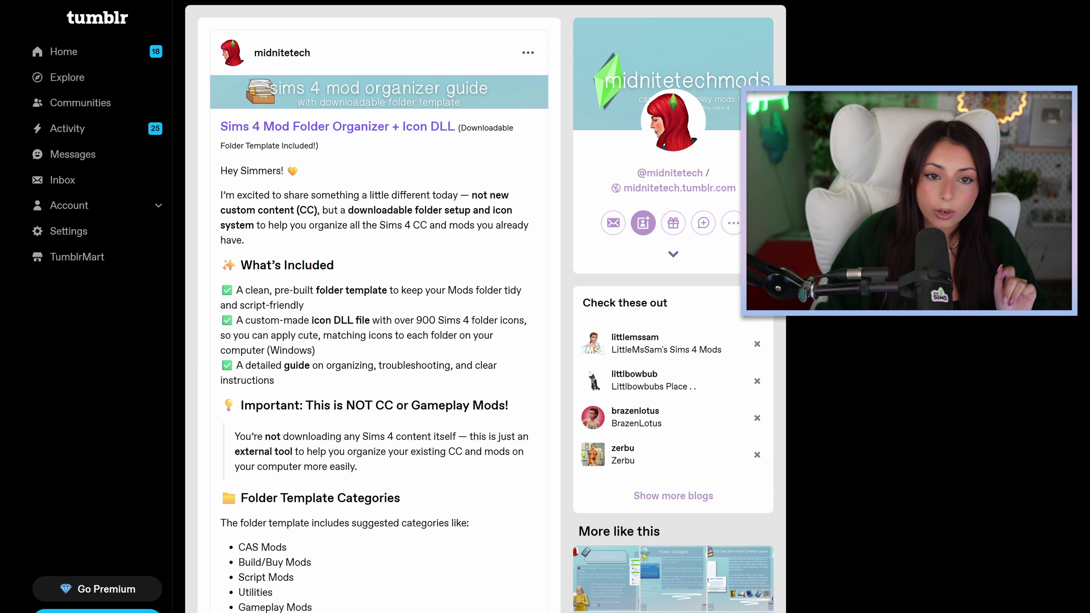
Switch to the Tumblr post on the Sims 4 Mod Folder Organizer + Icon DLL and examine its template categories and usage instructions
left_click_drag(275, 127, 413, 126)
left_click(358, 355)
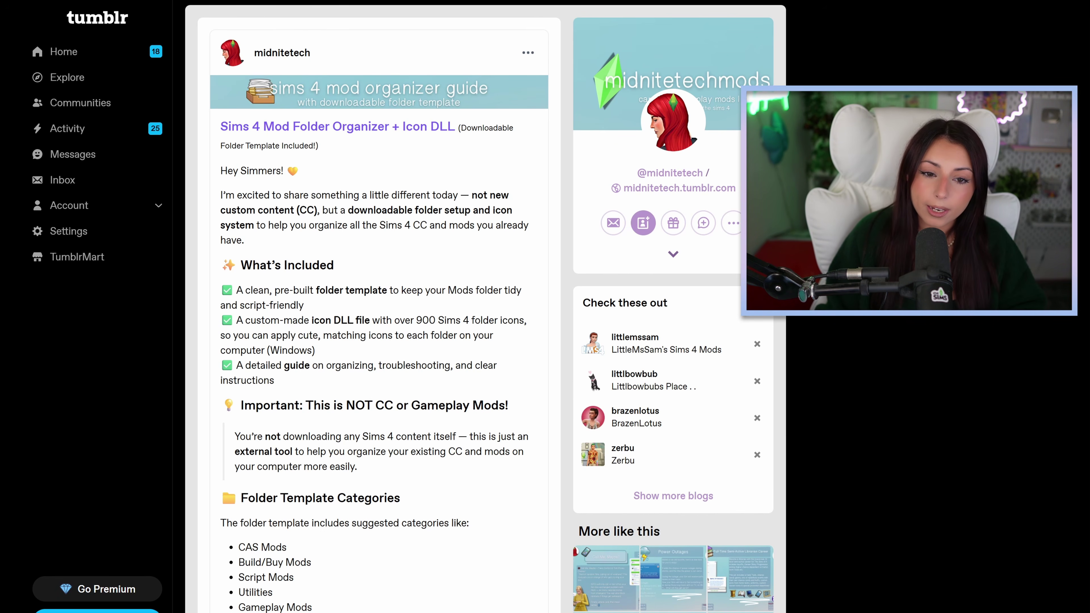
scroll(358, 355, "down", 5)
left_click_drag(330, 246, 229, 172)
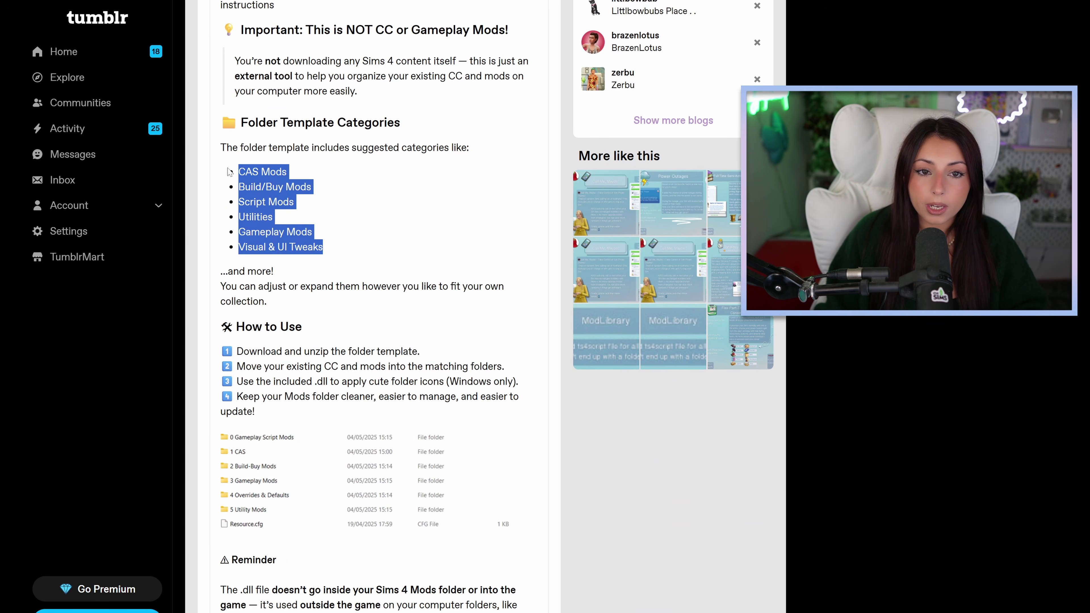
left_click(335, 207)
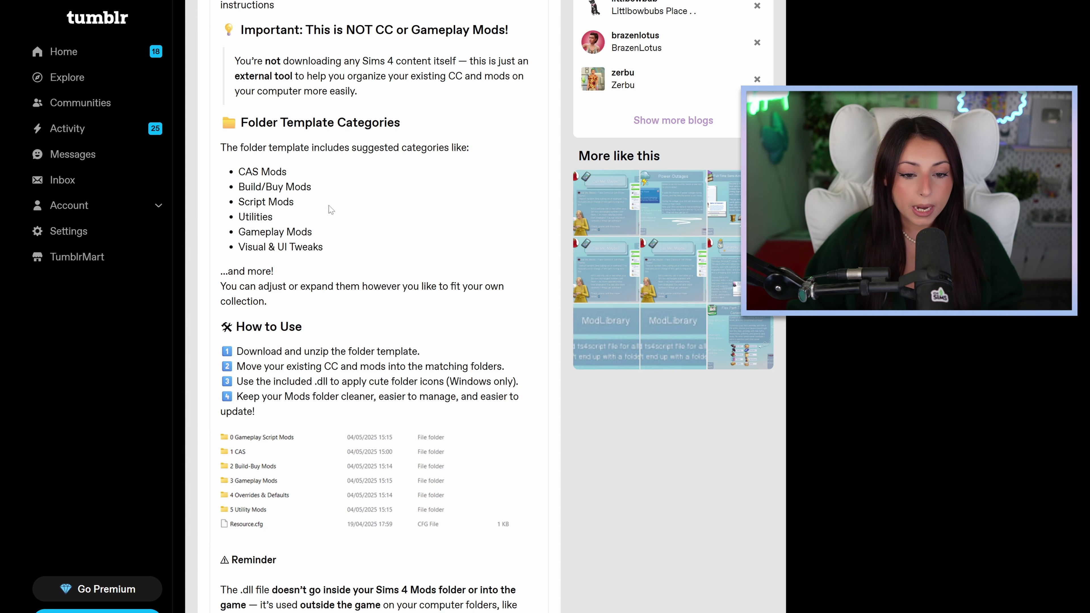
scroll(330, 209, "down", 4)
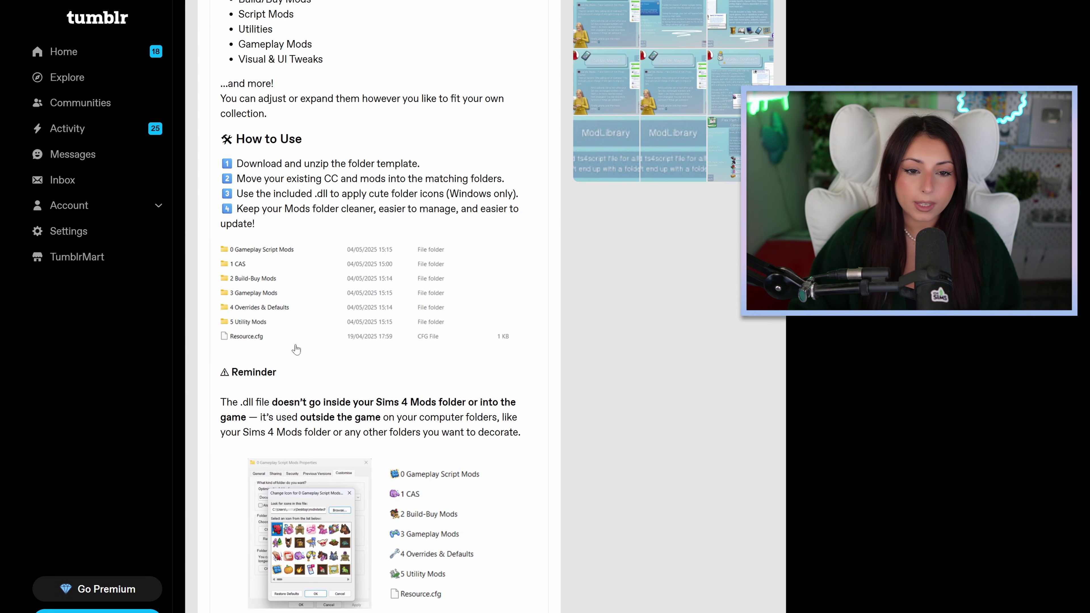
left_click(262, 304)
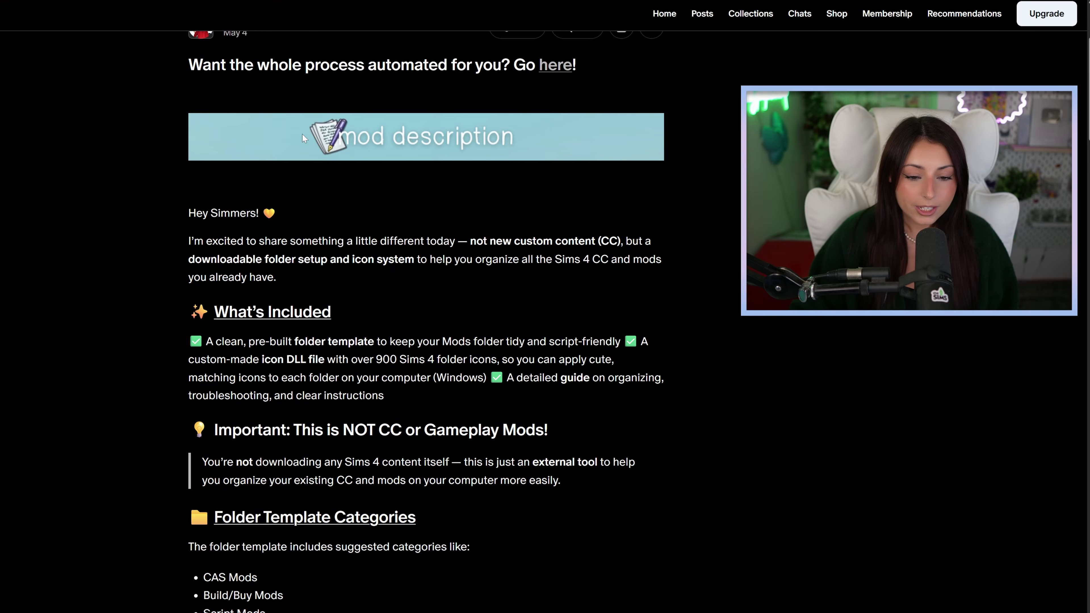
Review the organizer's download notes on its Patreon post and open the downloaded midnitetech_modfolderorganizer zip archive
scroll(326, 335, "down", 15)
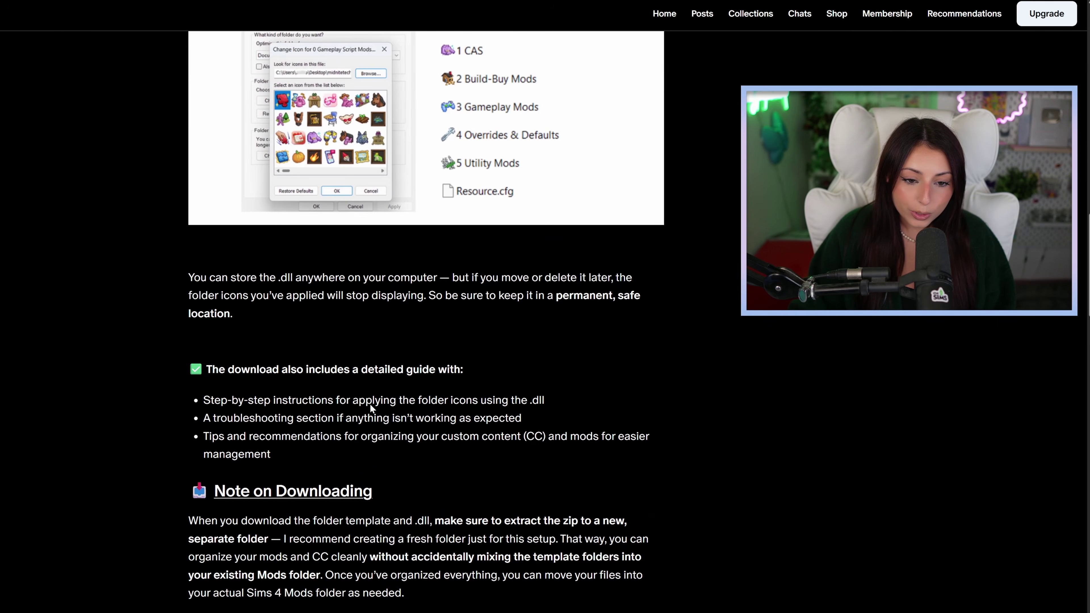
scroll(371, 408, "down", 9)
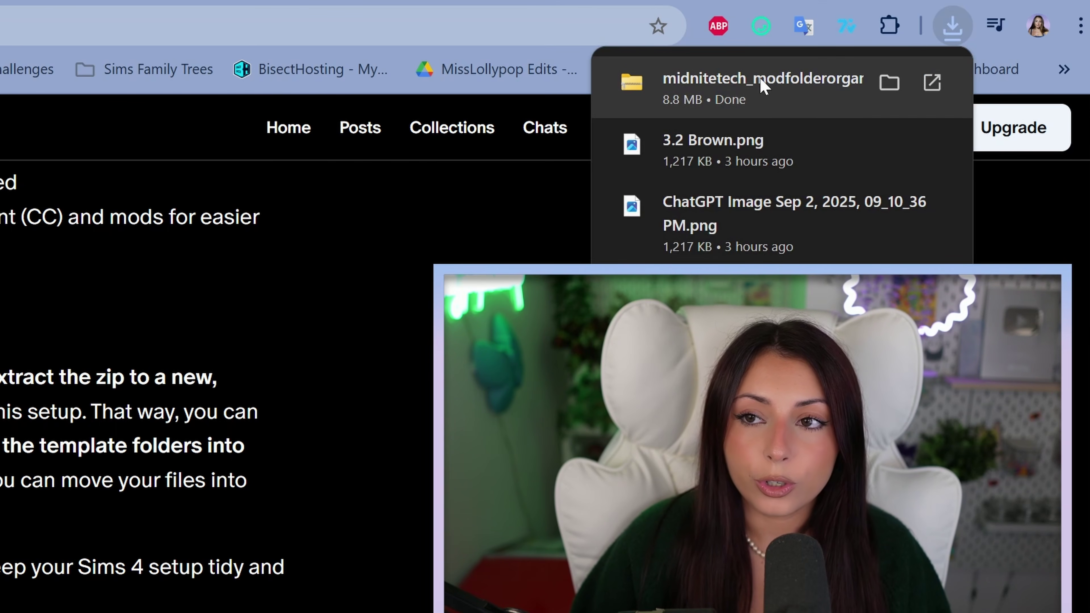
left_click(756, 83)
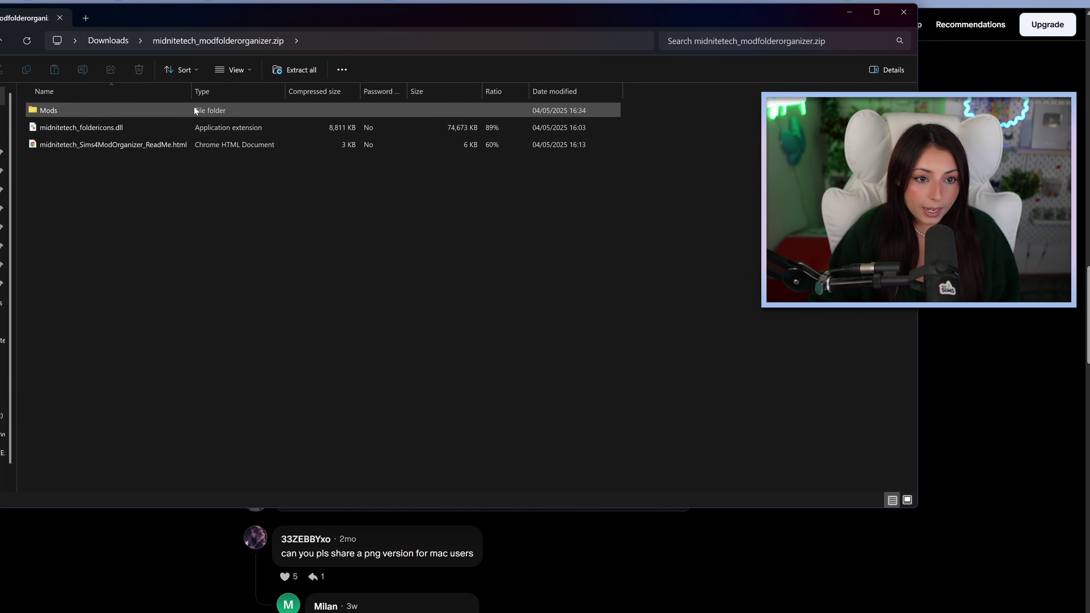
Inspect the numbered template folders inside the archive's Mods folder and return to the archive's root
double_click(60, 111)
left_click_drag(138, 247, 102, 79)
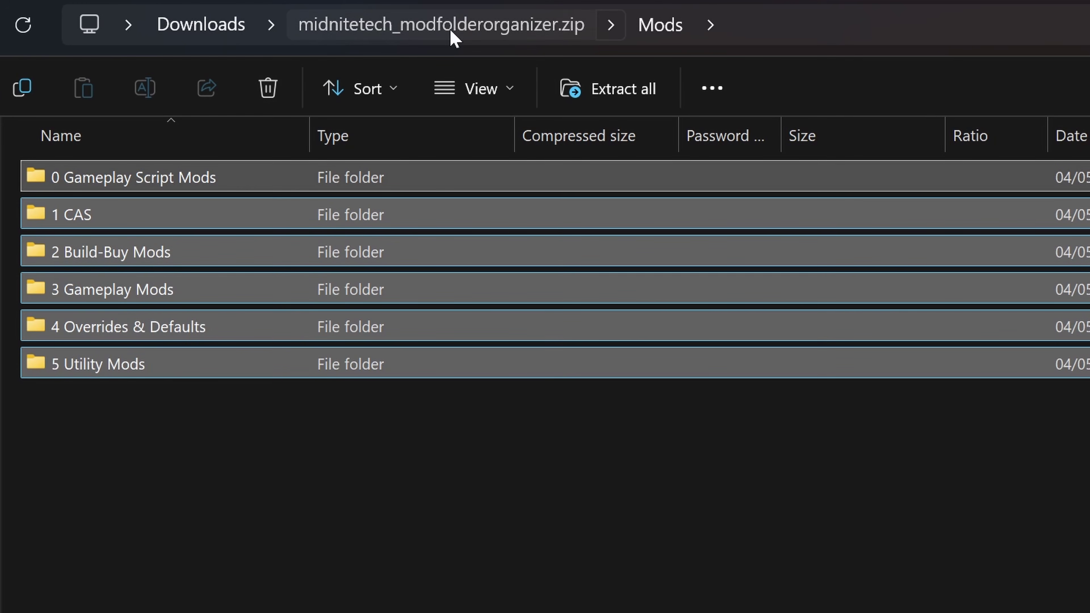
left_click(452, 32)
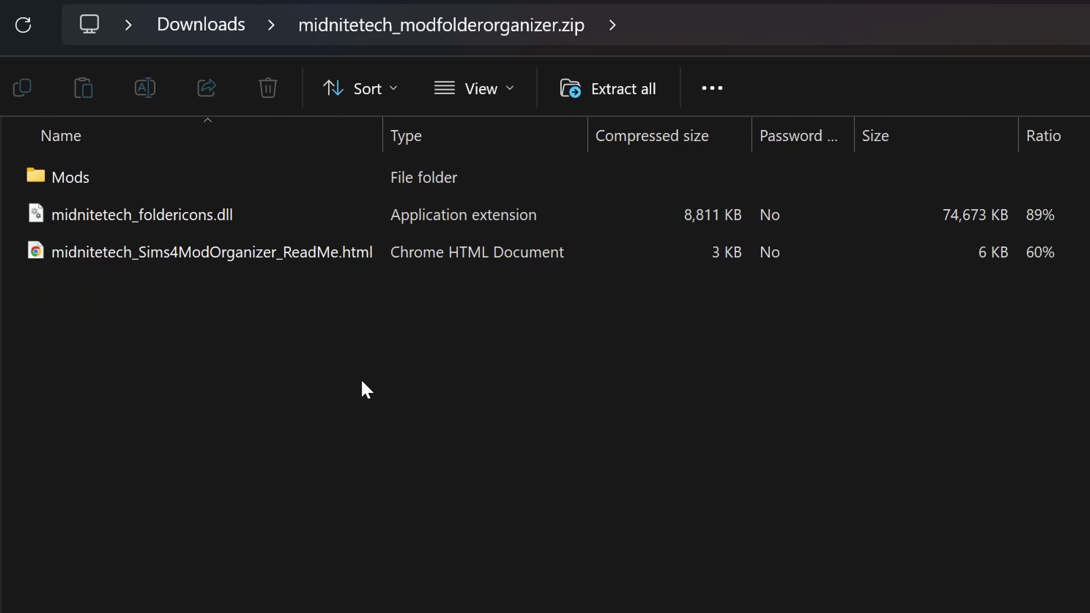
Copy midnitetech_foldericons.dll from the zip archive into the Documents folder
left_click(67, 220)
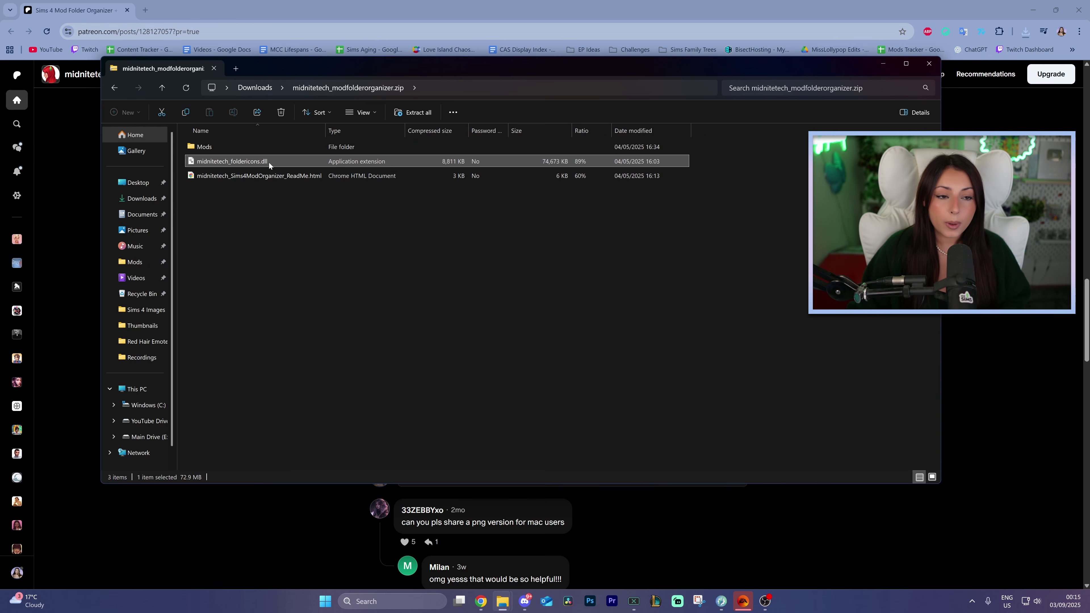
right_click(241, 219)
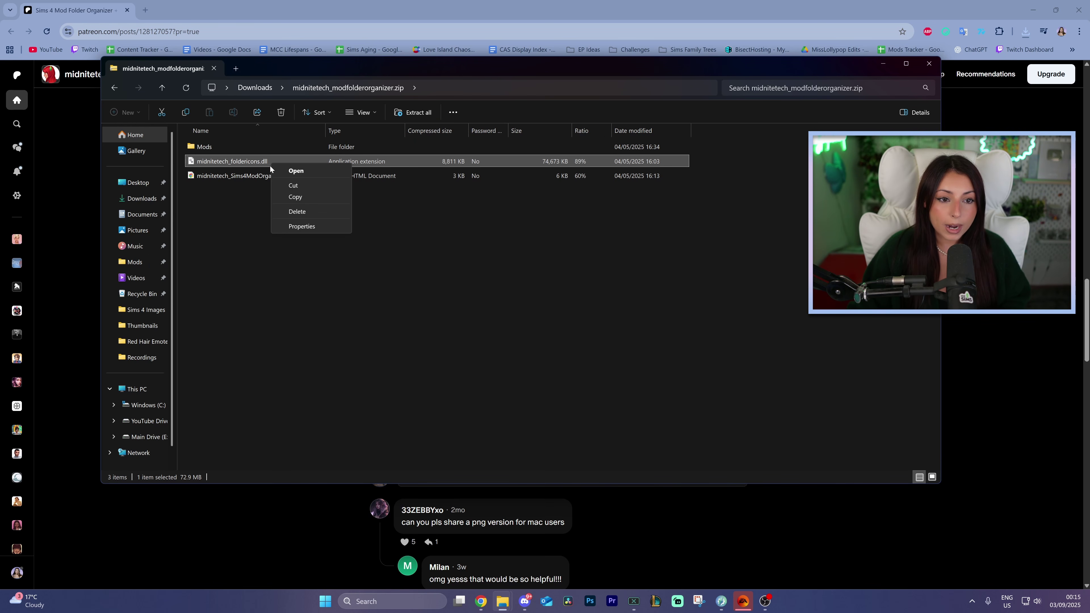
key("Escape")
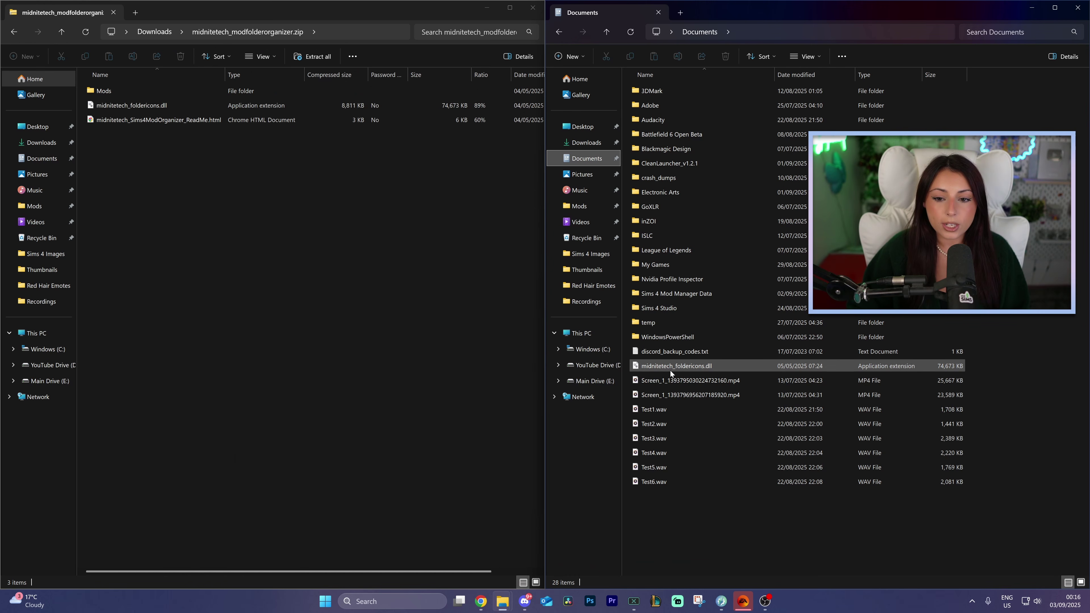
left_click(691, 370)
left_click_drag(129, 106, 775, 529)
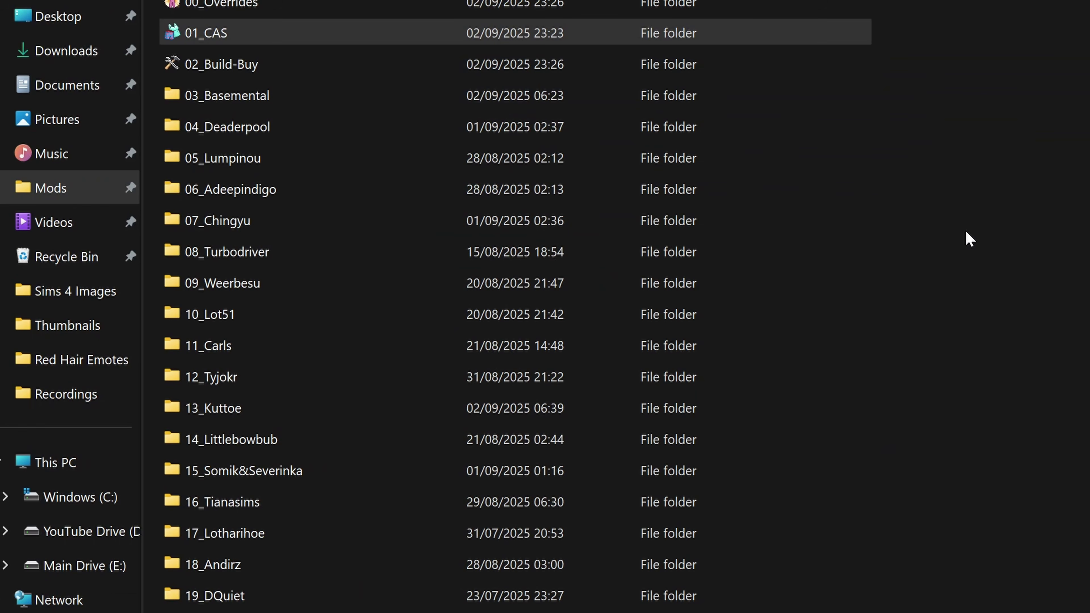
Open the icon customisation for the 01_CAS folder and load midnitetech_foldericons.dll from Documents as the icon source
left_click(185, 34)
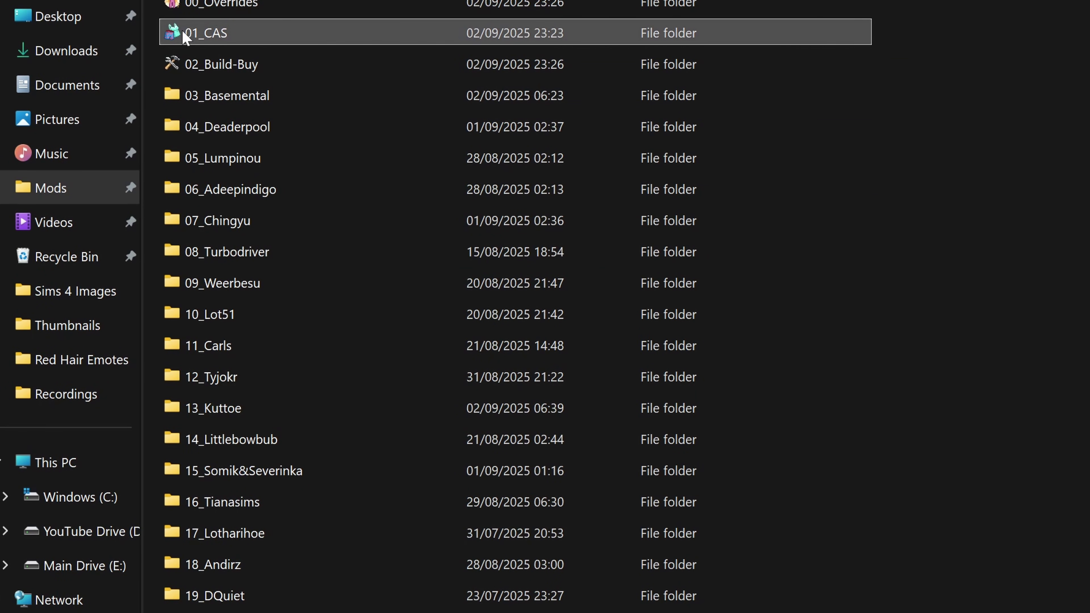
right_click(196, 38)
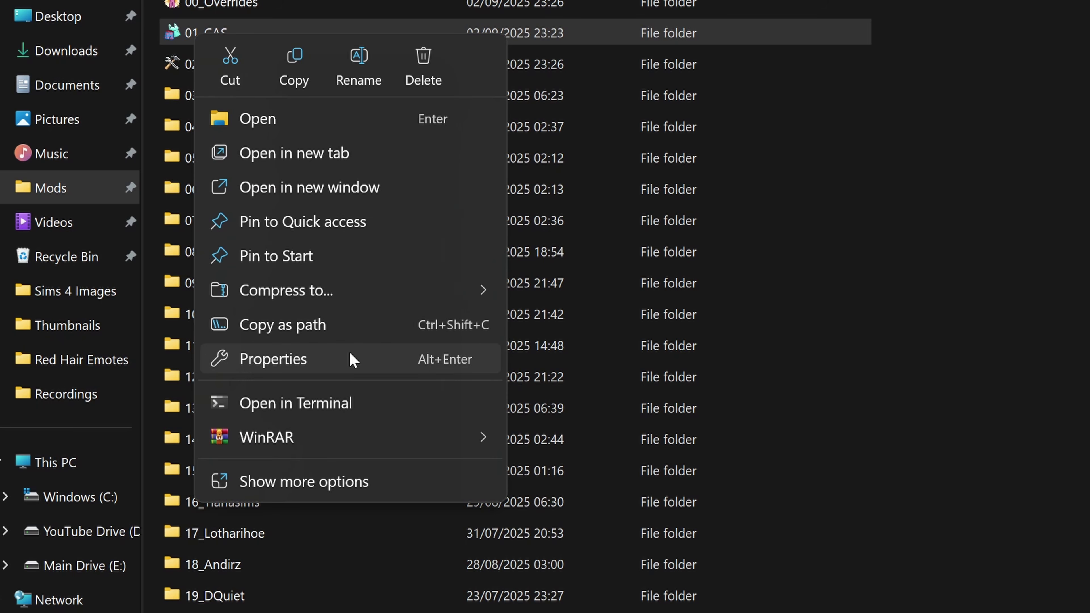
left_click(306, 362)
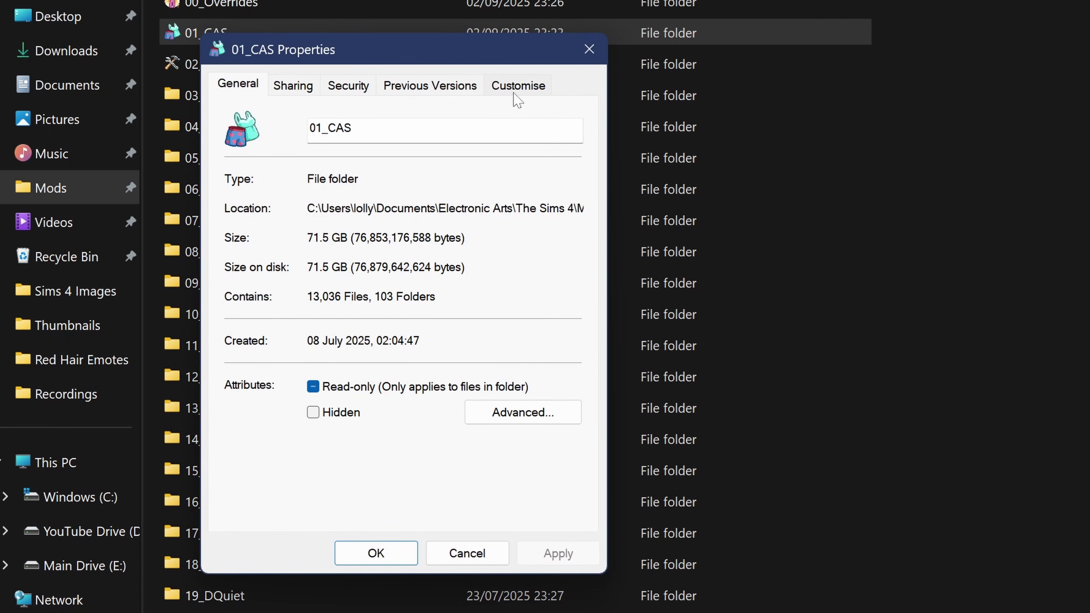
left_click(519, 86)
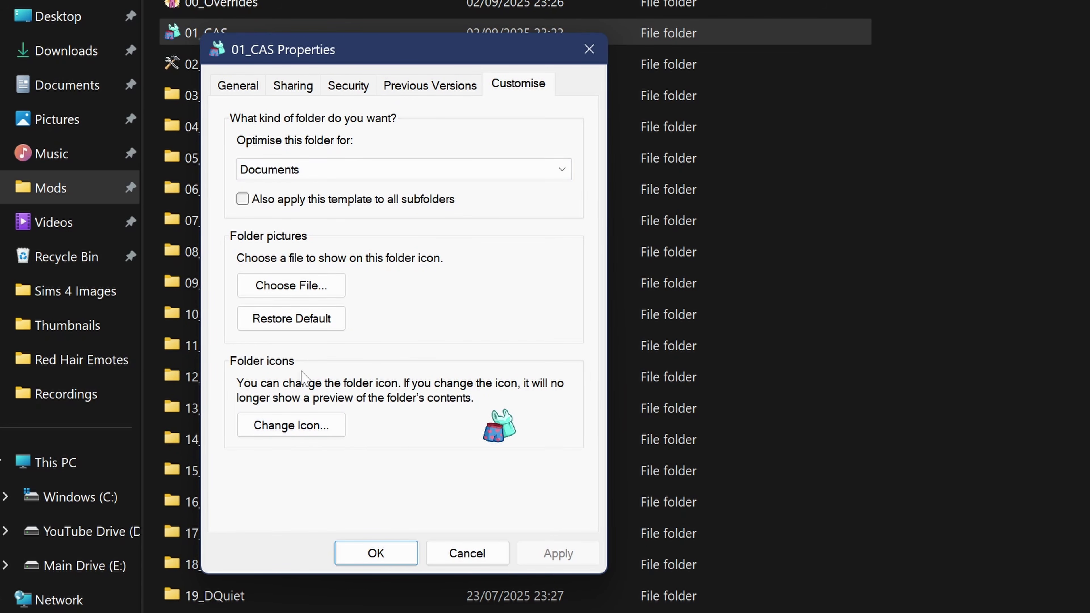
left_click(300, 425)
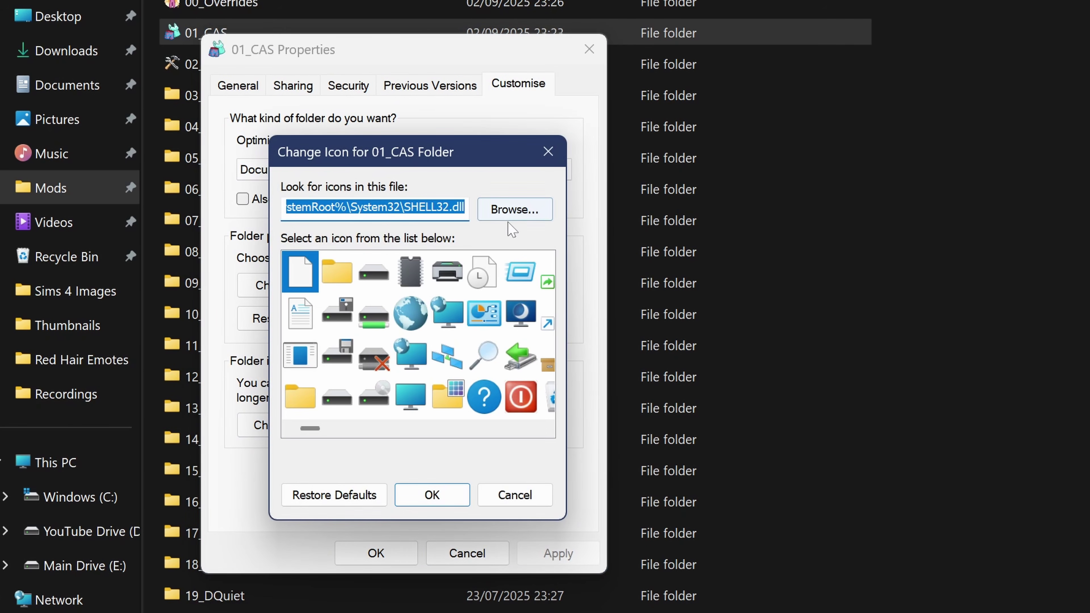
left_click(514, 214)
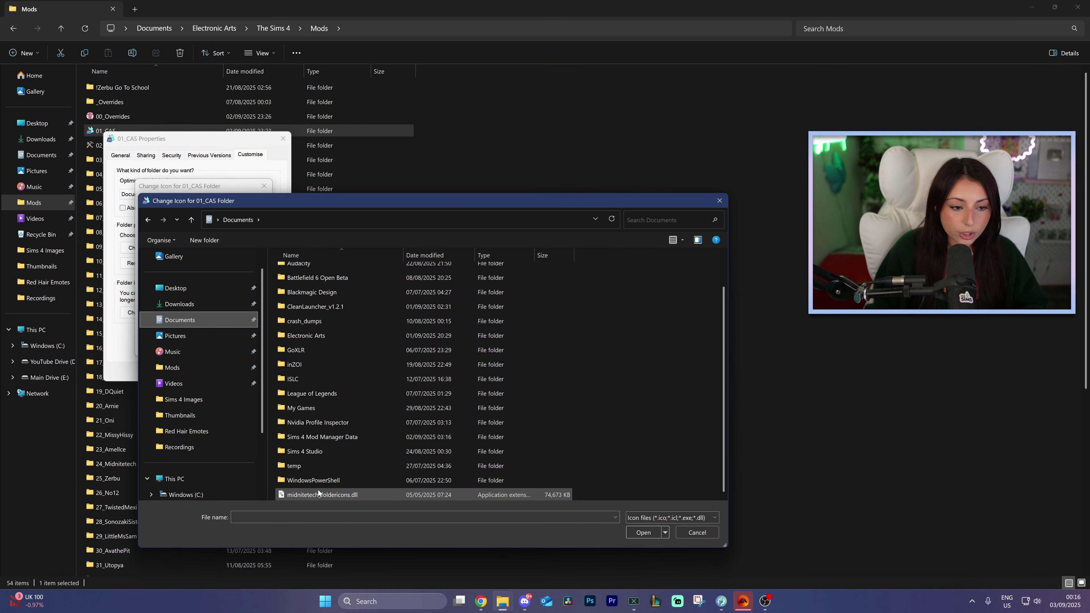
left_click(299, 495)
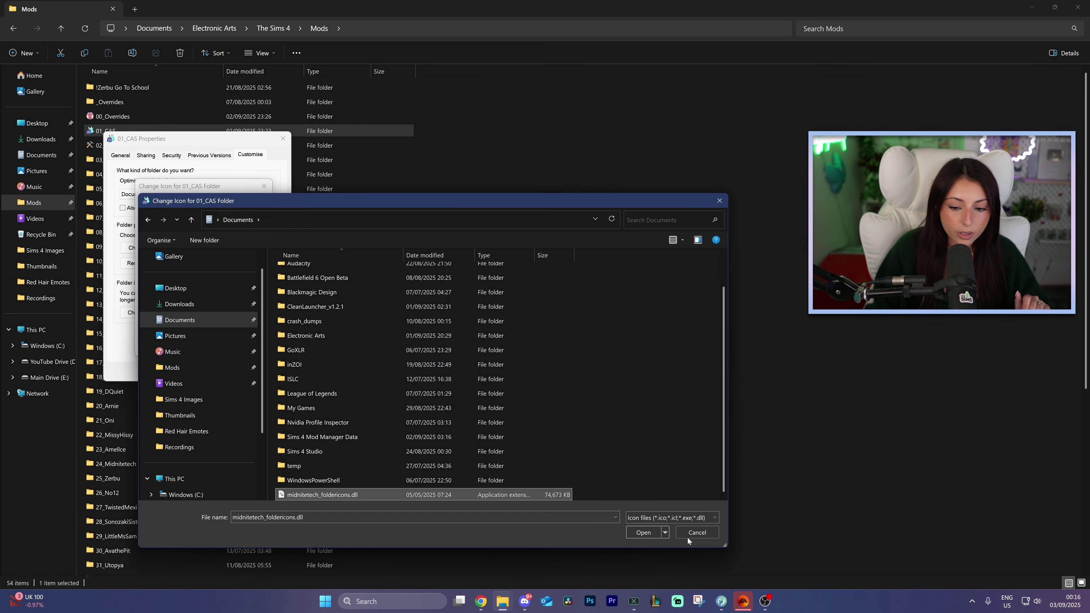
left_click(643, 533)
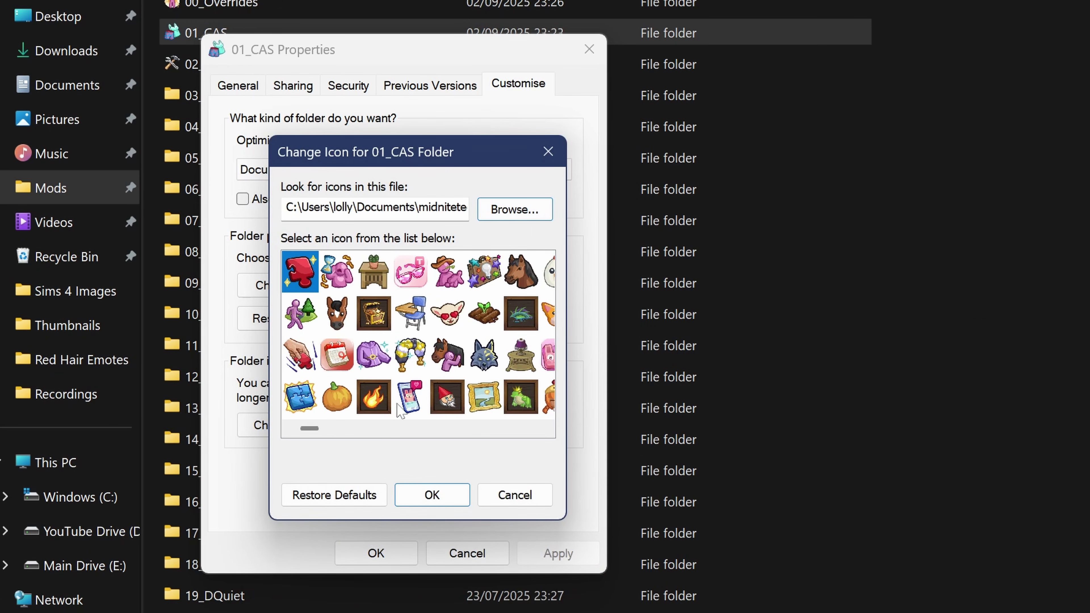
Choose the icon with the turquoise top and patterned shorts for the 01_CAS folder and apply it
left_click_drag(315, 433, 503, 443)
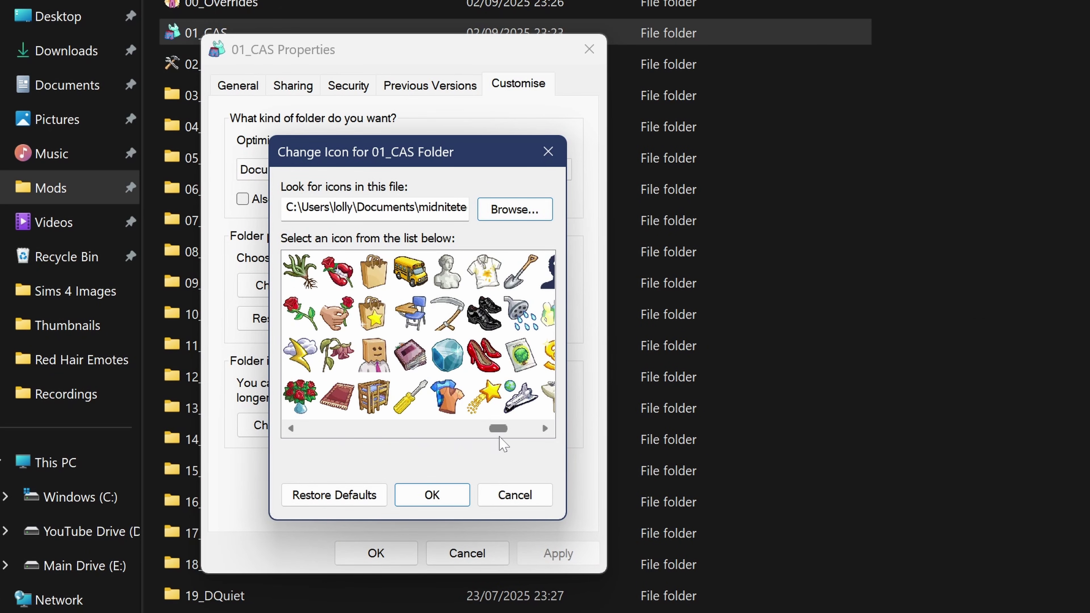
scroll(448, 375, "up", 5)
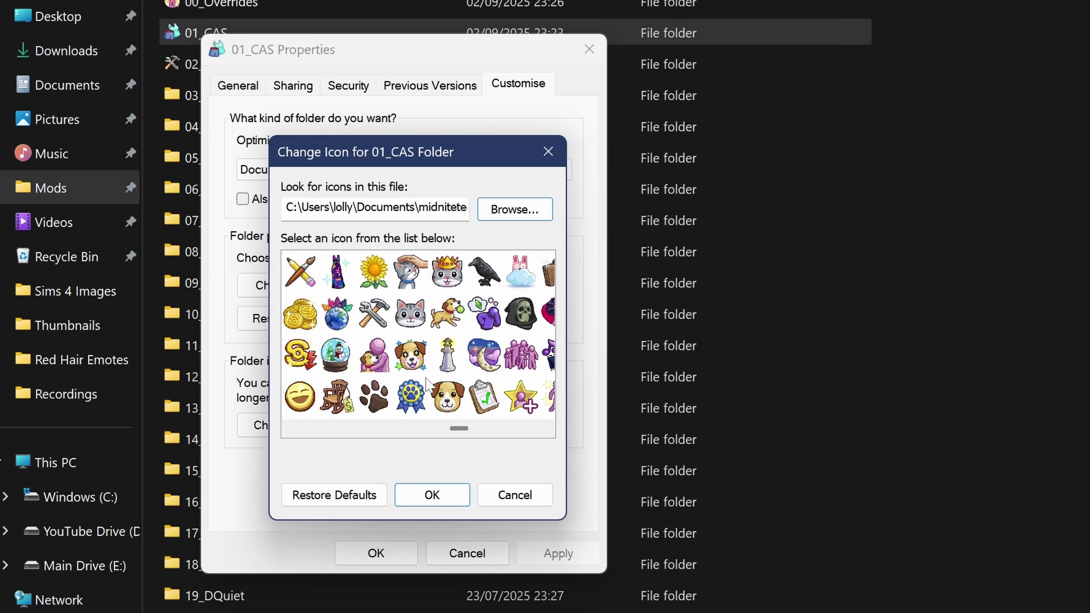
scroll(426, 383, "up", 1)
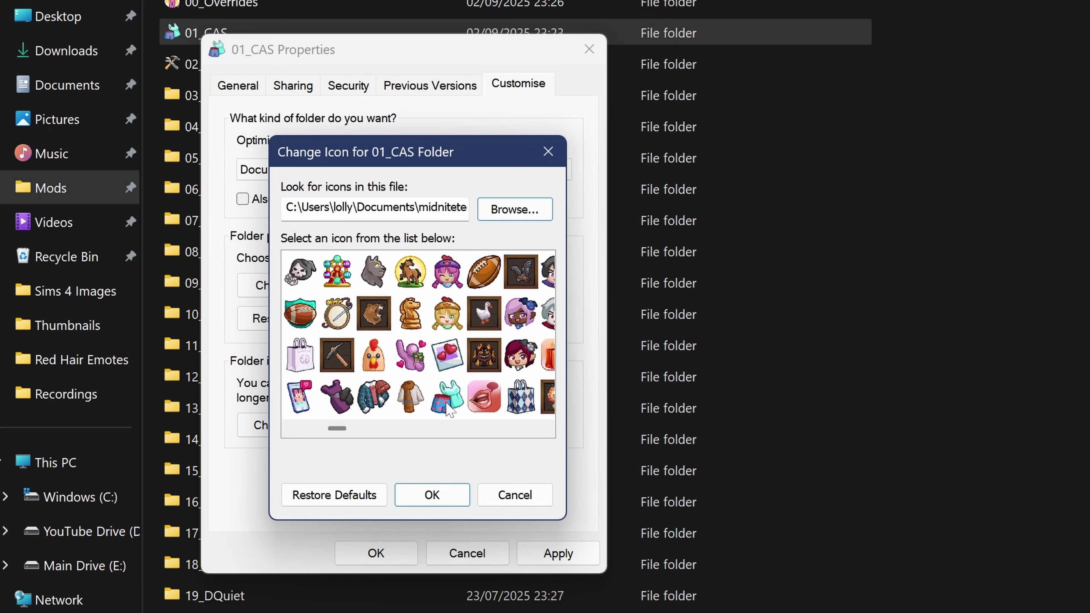
left_click(448, 397)
left_click(449, 496)
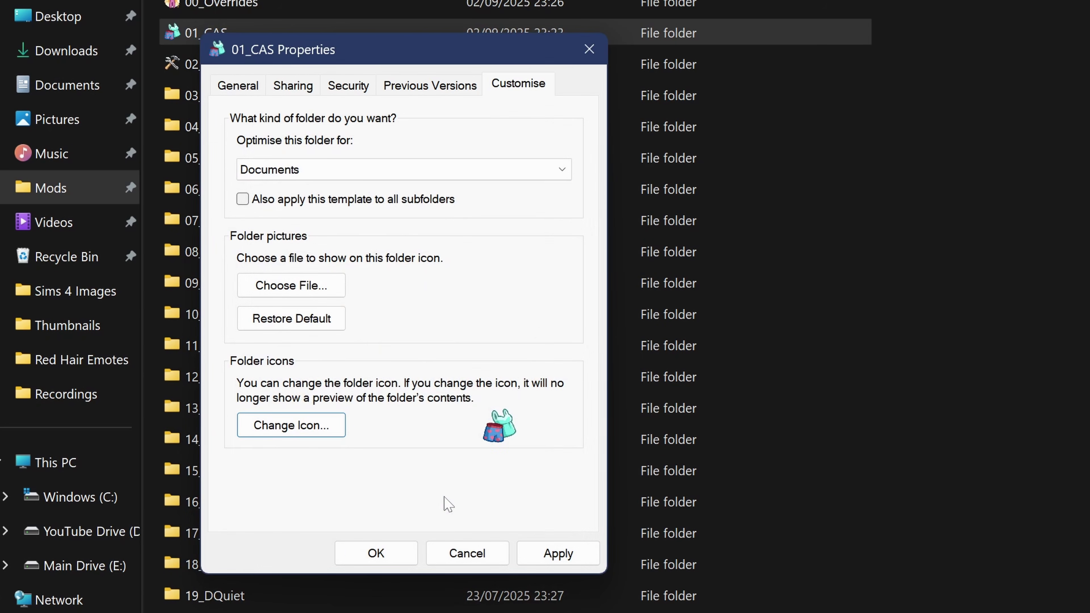
left_click(558, 554)
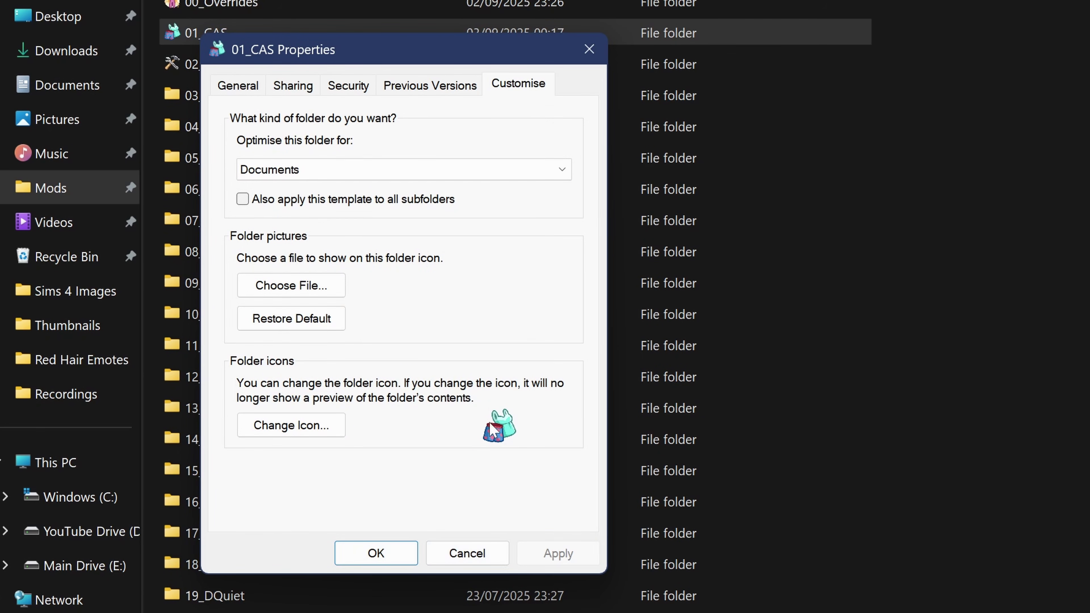
left_click(376, 554)
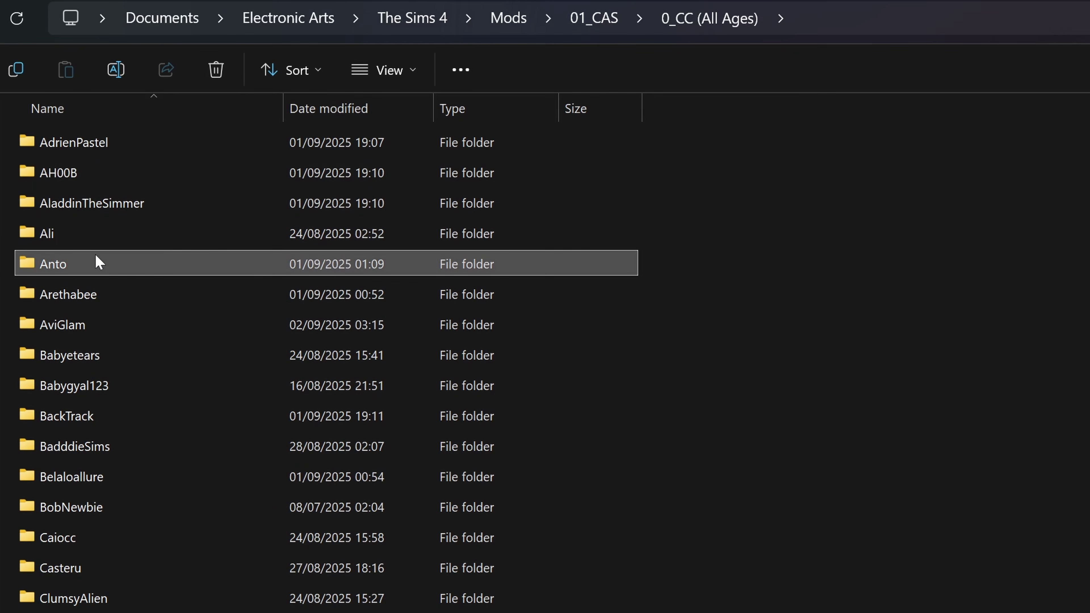
Open the Caiocc folder within 01_CAS > 0_CC (All Ages) and go over its package files
double_click(120, 538)
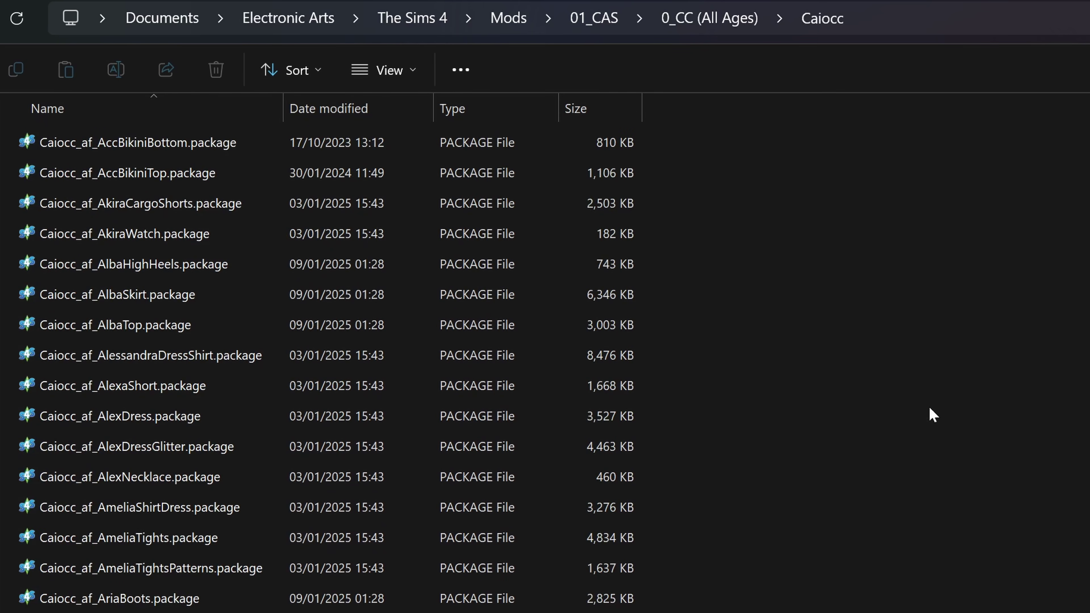
left_click_drag(1052, 322, 30, 611)
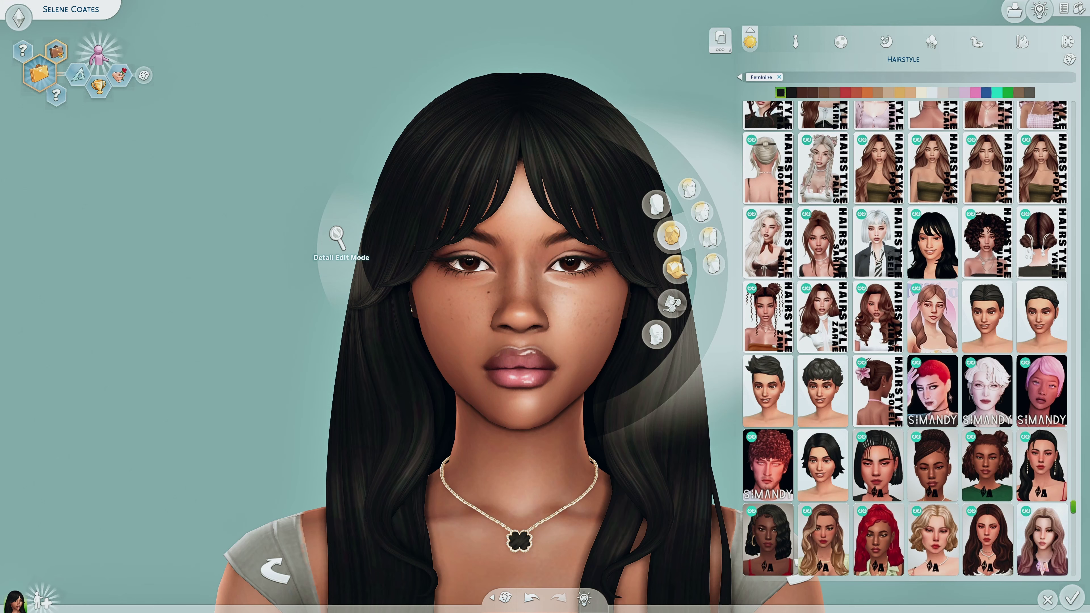
Browse the feminine hairstyle catalogue and try the long SimCelebrity00 hairstyle with the dark turtleneck thumbnail on the Sim
scroll(906, 339, "down", 15)
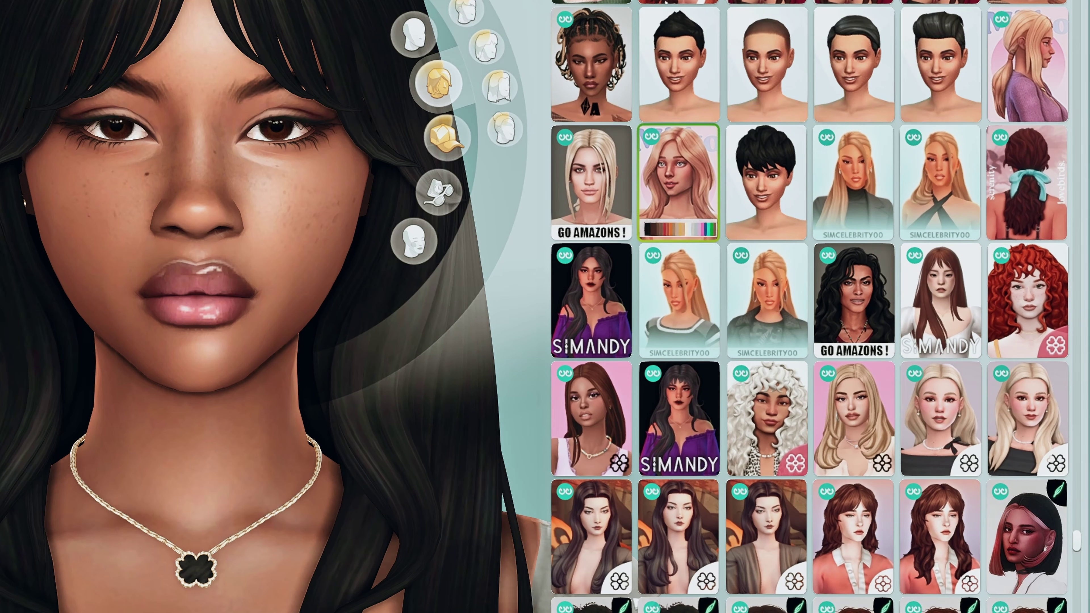
left_click(855, 183)
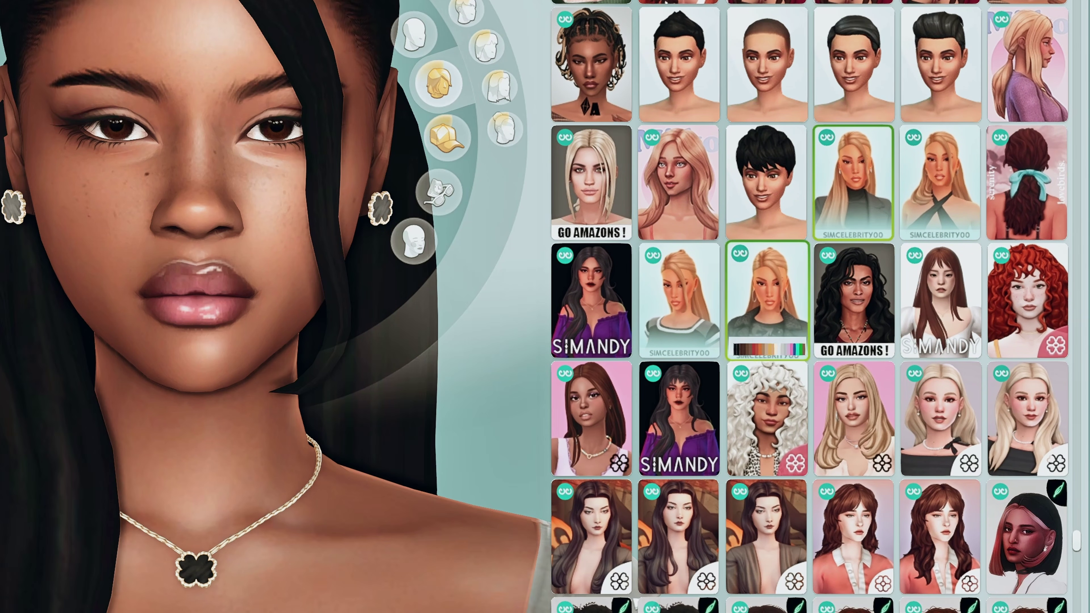
scroll(766, 344, "down", 3)
scroll(767, 343, "down", 5)
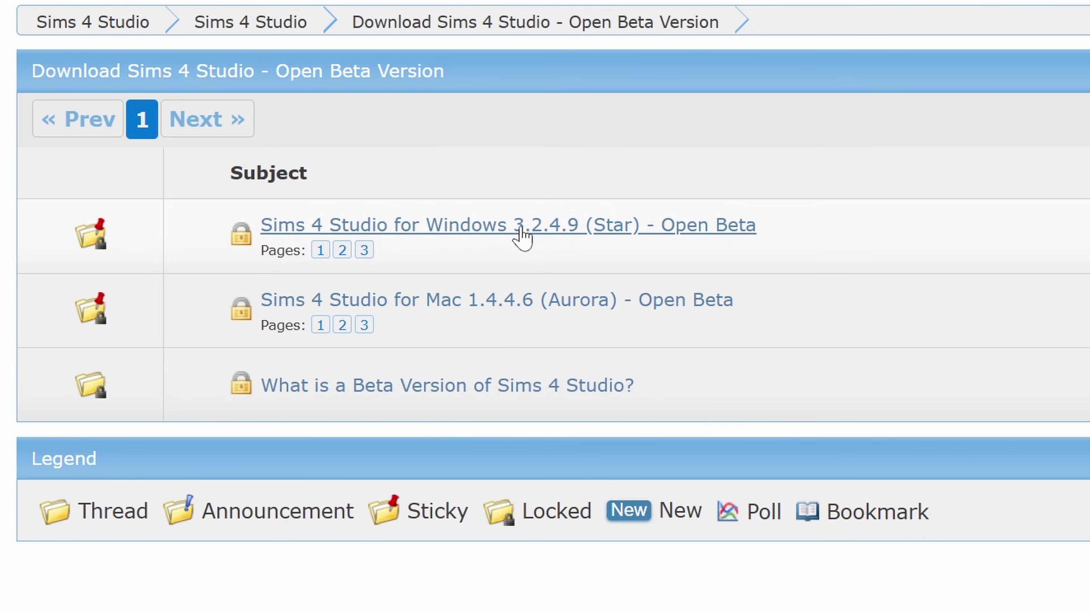
Download the Sims 4 Studio for Windows 3.2.4.9 (Star) installer from its Open Beta thread and open the downloaded file
left_click(522, 237)
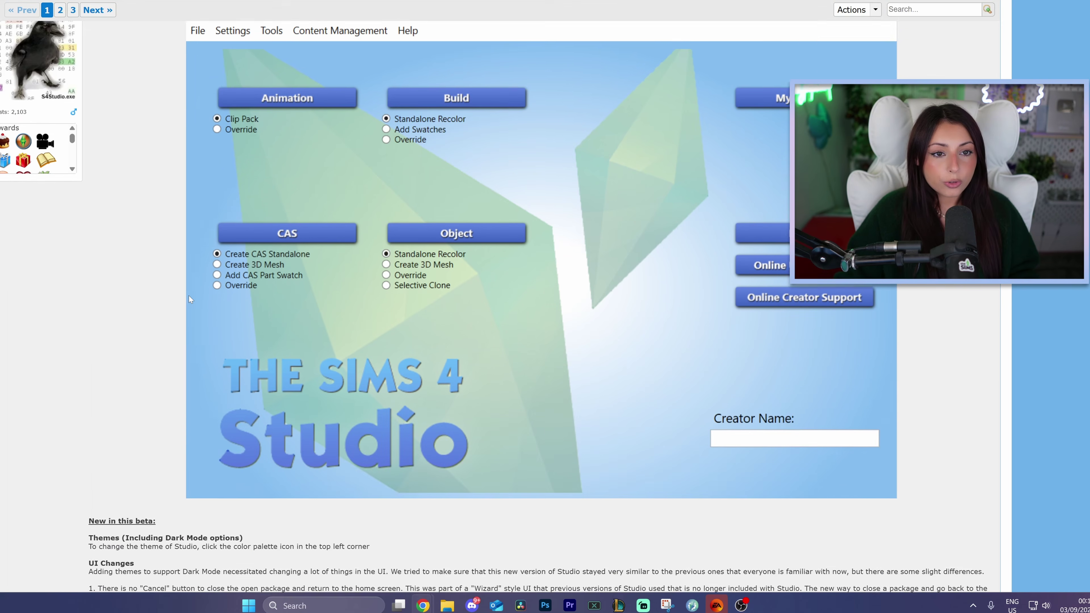
scroll(194, 296, "down", 8)
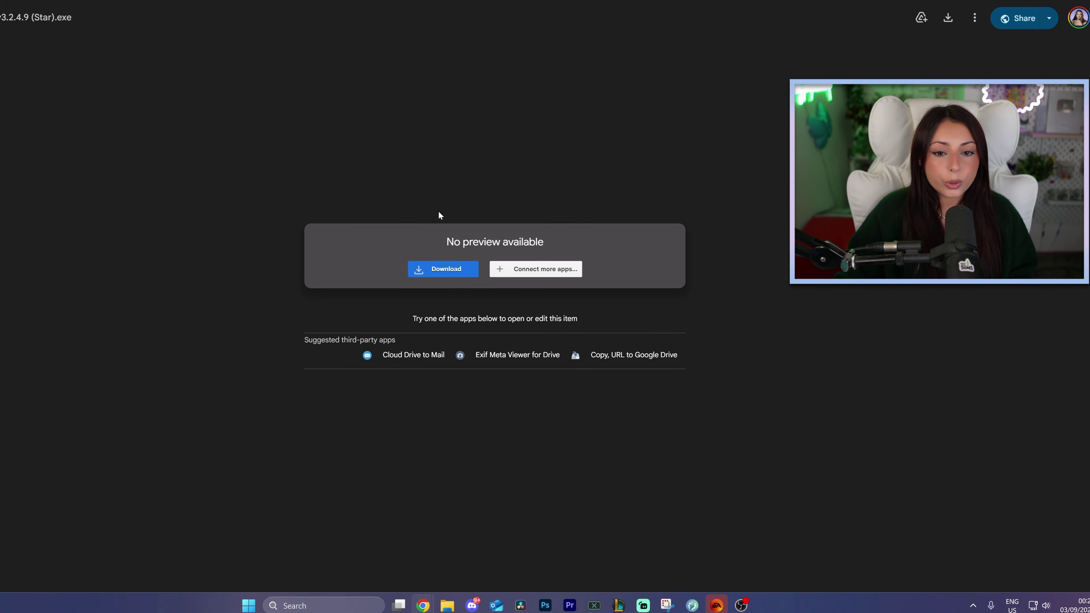
left_click(446, 270)
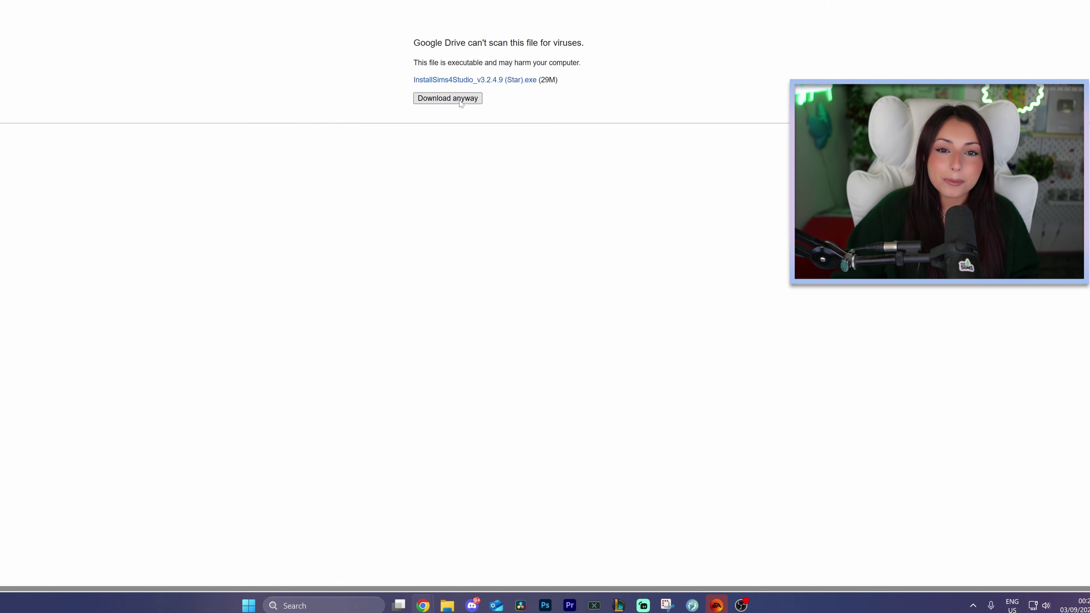
left_click(419, 97)
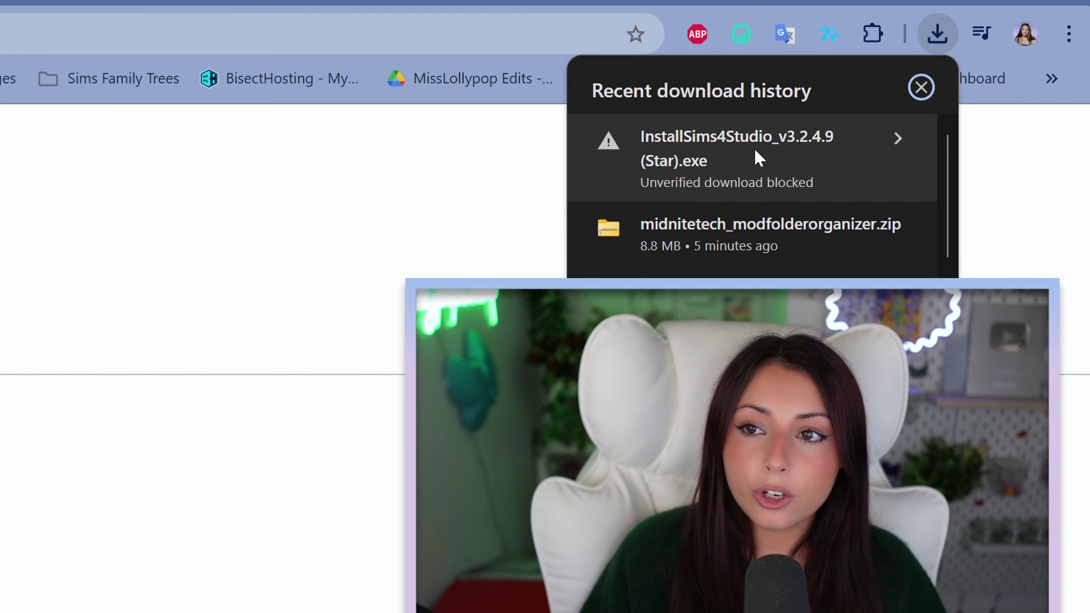
left_click(776, 171)
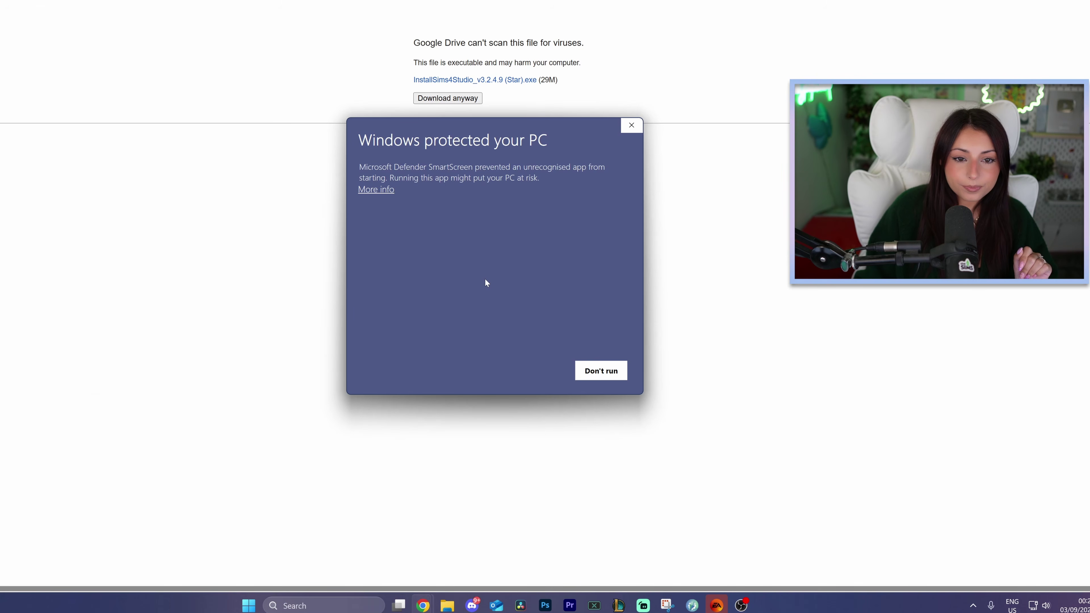
Allow the blocked Sims 4 Studio installer to run anyway, complete the setup without a desktop shortcut and launch Sims 4 Studio
left_click(372, 189)
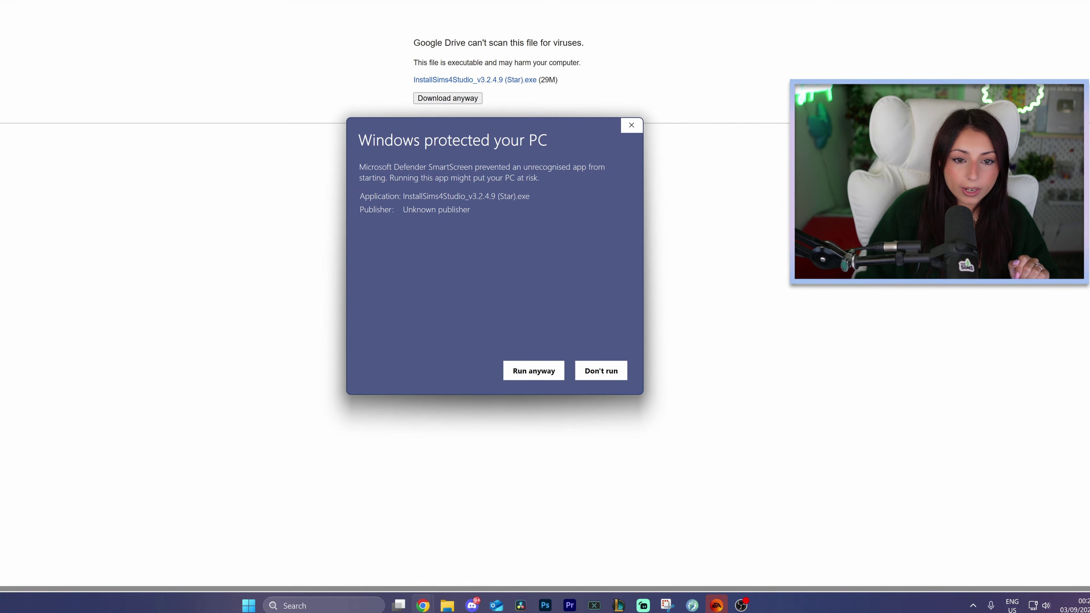
left_click(530, 370)
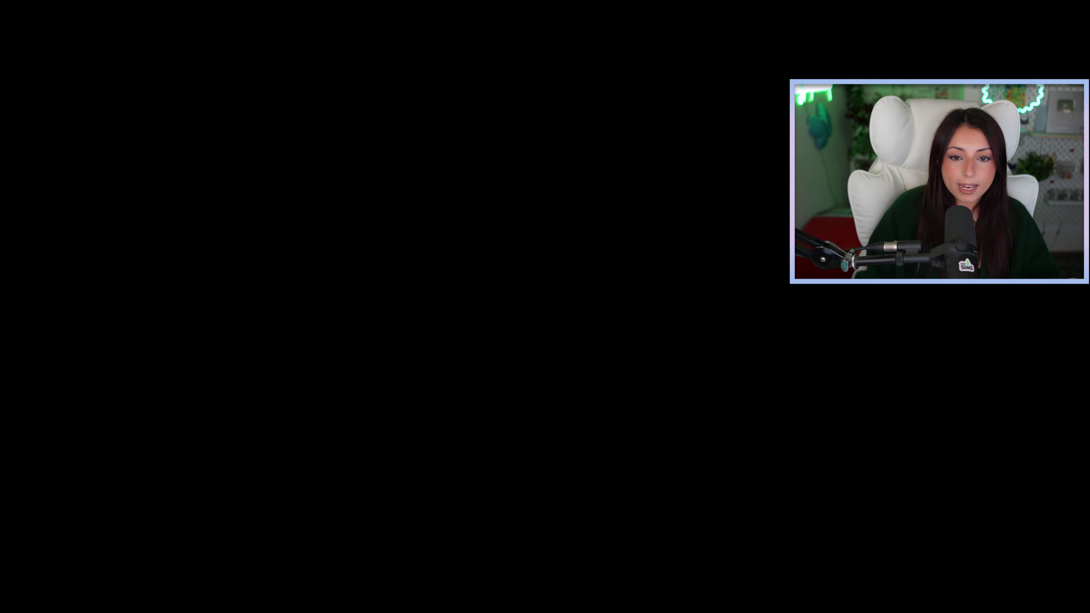
left_click_drag(458, 152, 455, 143)
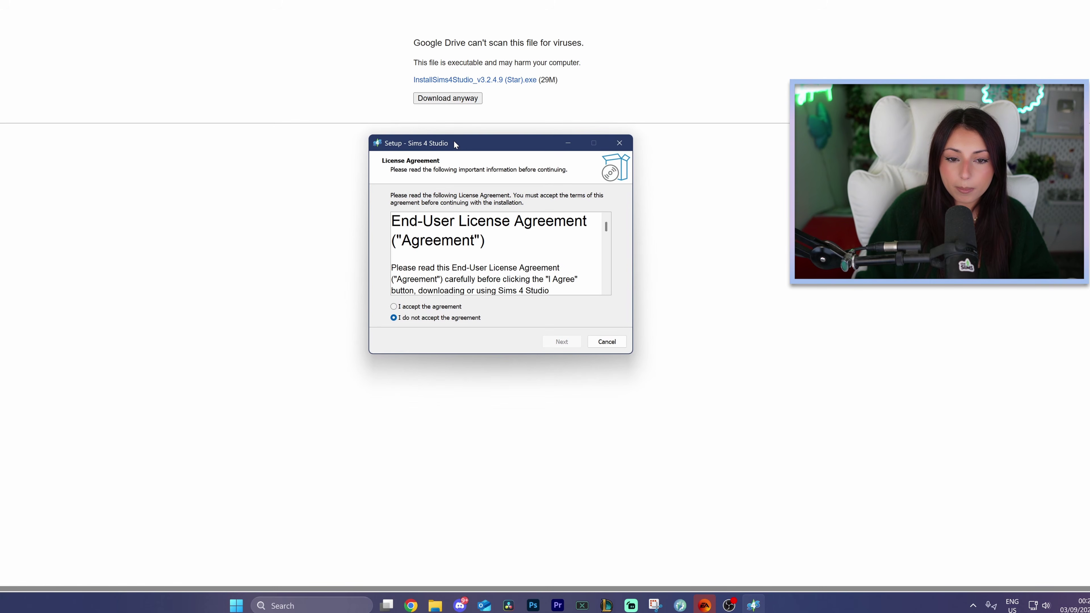
left_click(640, 507)
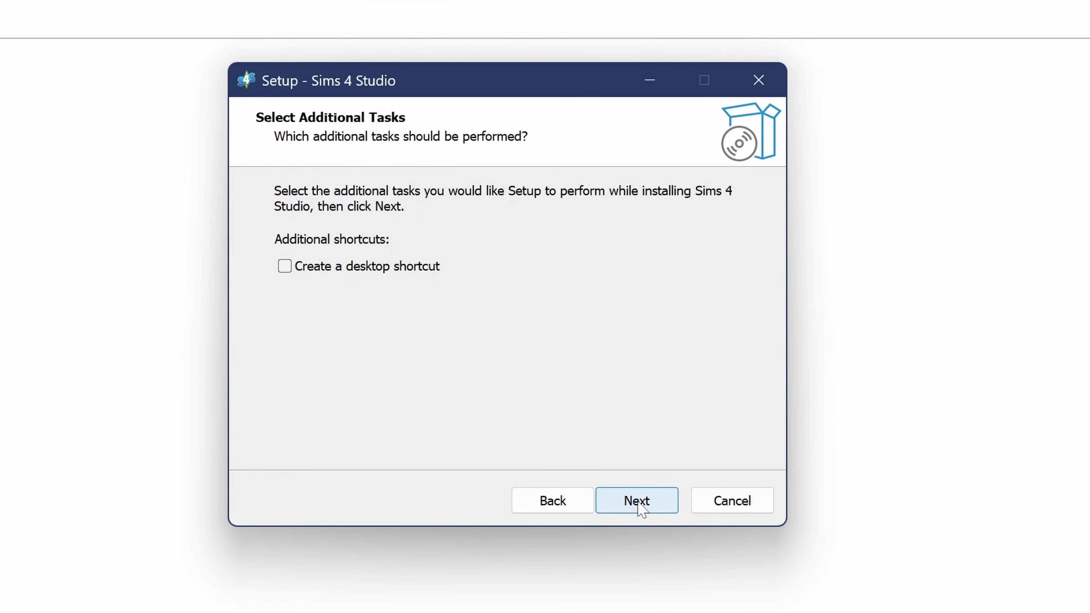
left_click(641, 508)
left_click(641, 508)
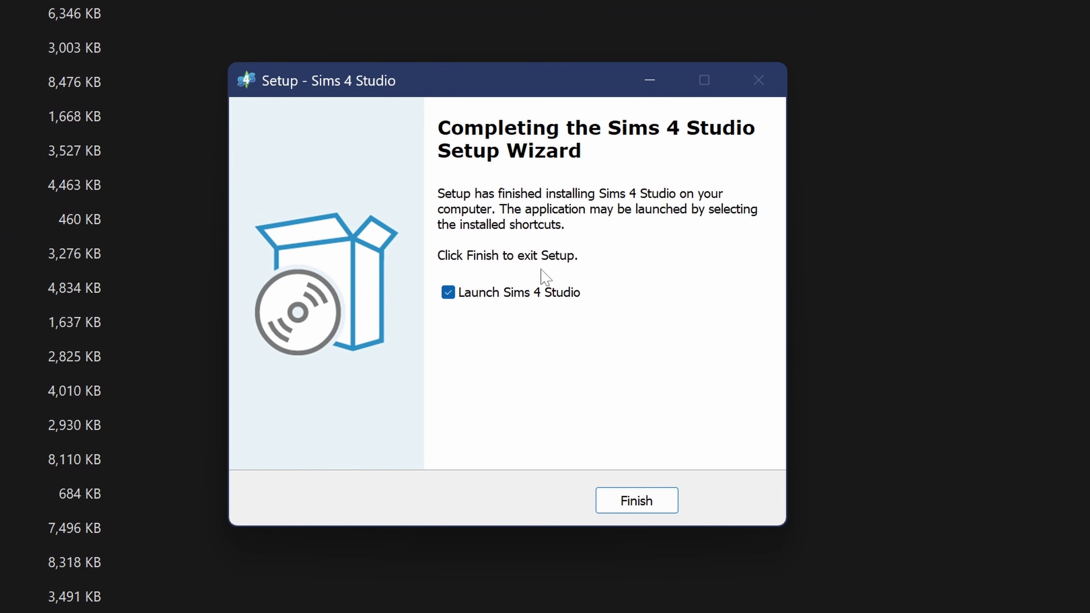
left_click(642, 509)
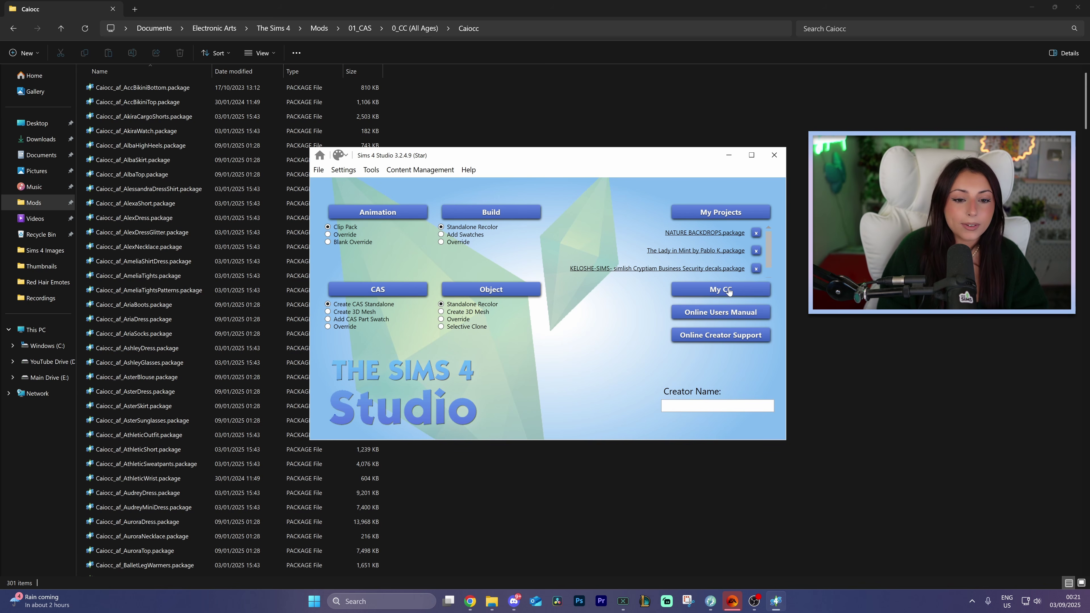
Open My CC in Sims 4 Studio and expand the 01_CAS > 0_CC (All Ages) folder
left_click(728, 291)
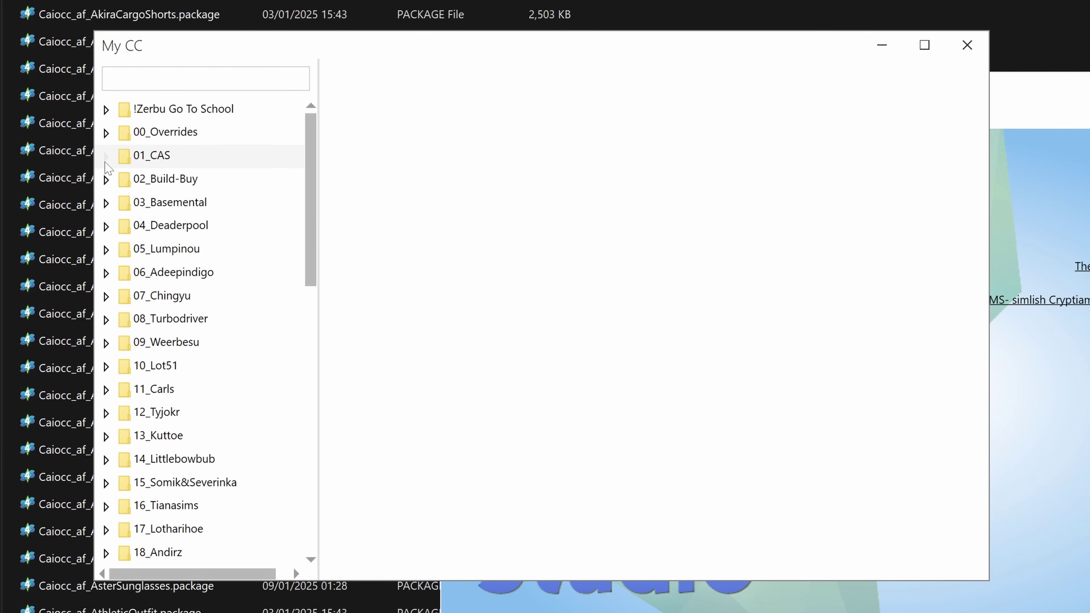
left_click(106, 162)
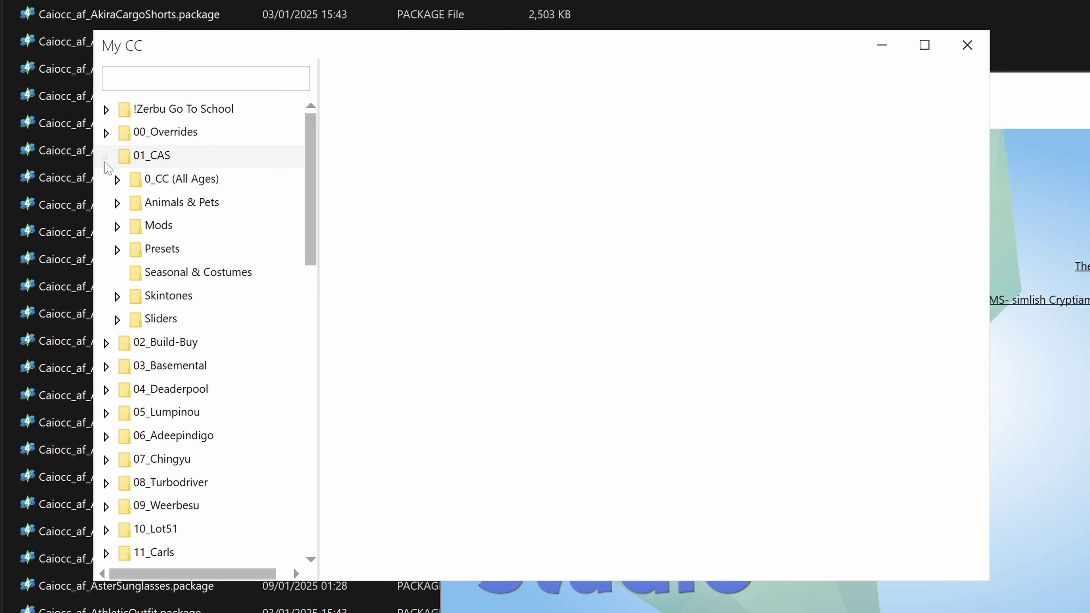
left_click(117, 187)
Open the batch edit Change CAS Display Index (Sorted by package name) for the Enrique creator folder
scroll(309, 216, "down", 2)
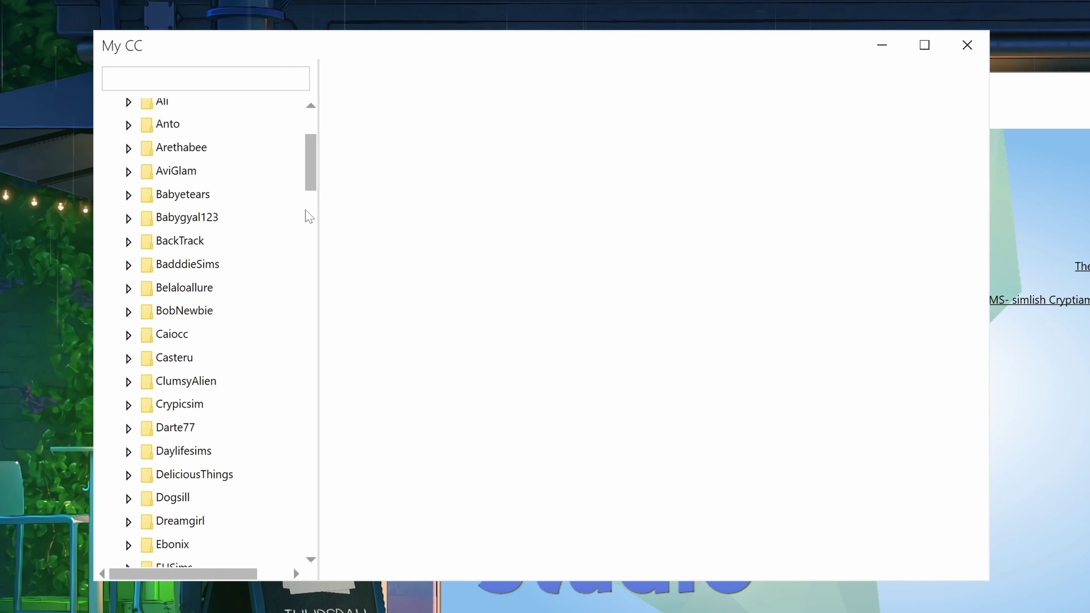
scroll(226, 377, "down", 1)
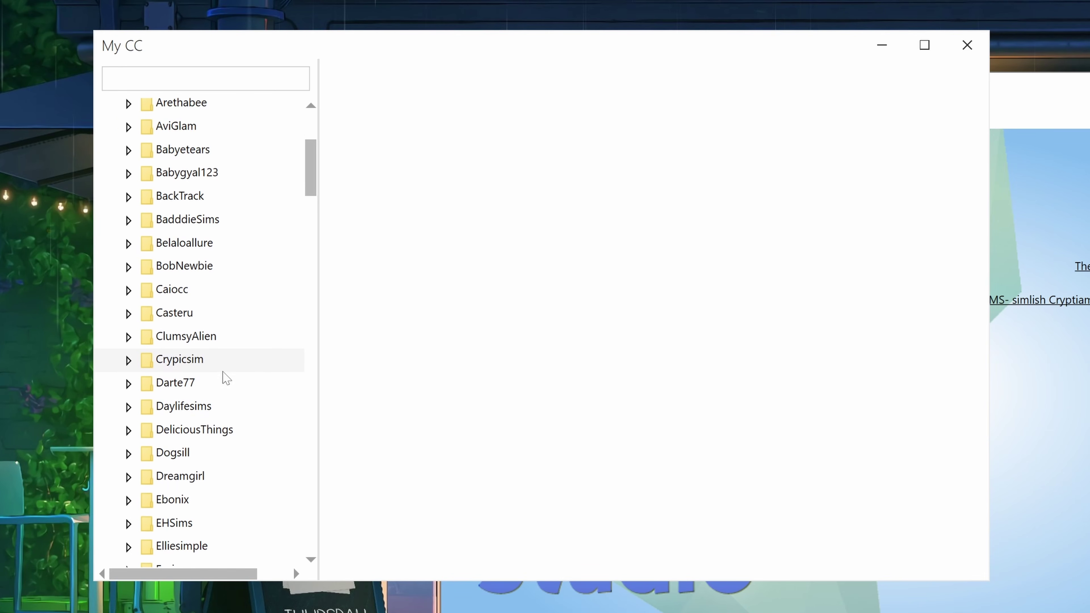
scroll(226, 378, "down", 2)
right_click(144, 480)
mouse_move(203, 504)
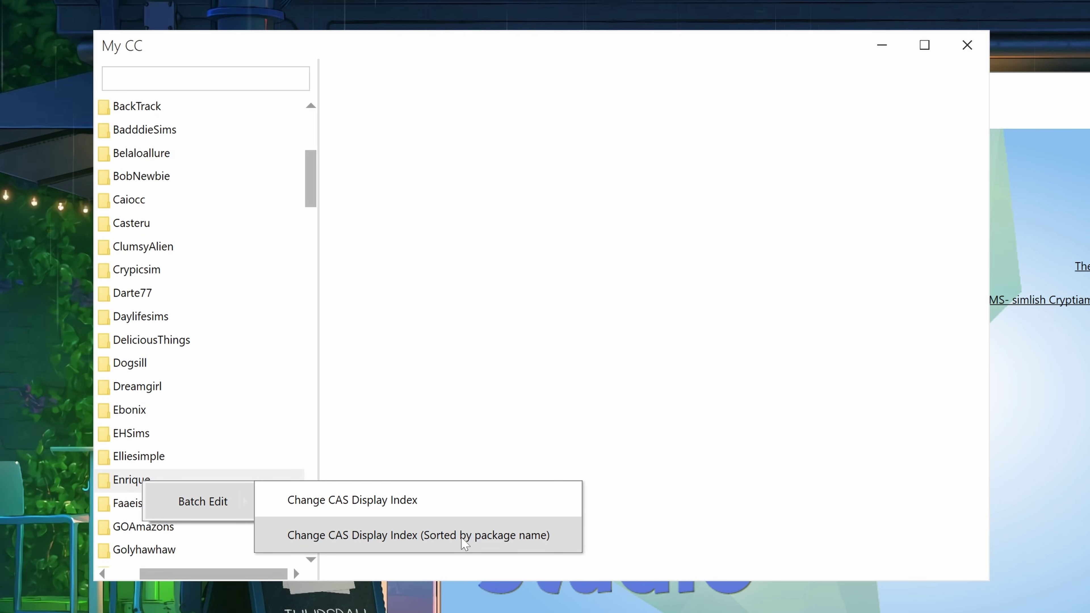
left_click(474, 537)
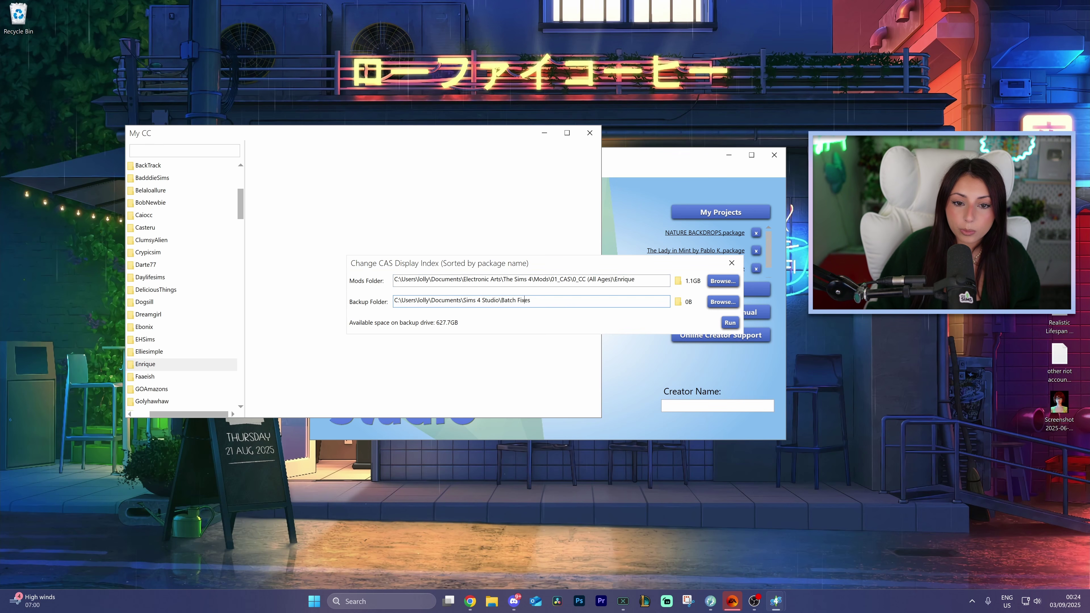
Check the backup folder path set for the display index batch edit
left_click_drag(532, 300, 393, 300)
left_click(484, 300)
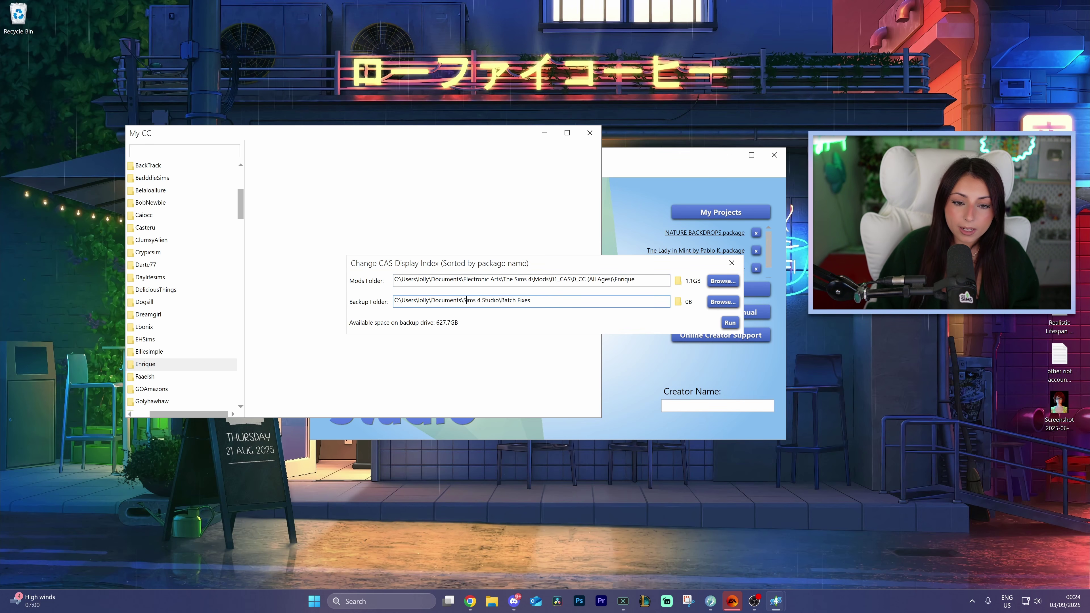
left_click_drag(531, 300, 465, 300)
left_click(531, 301)
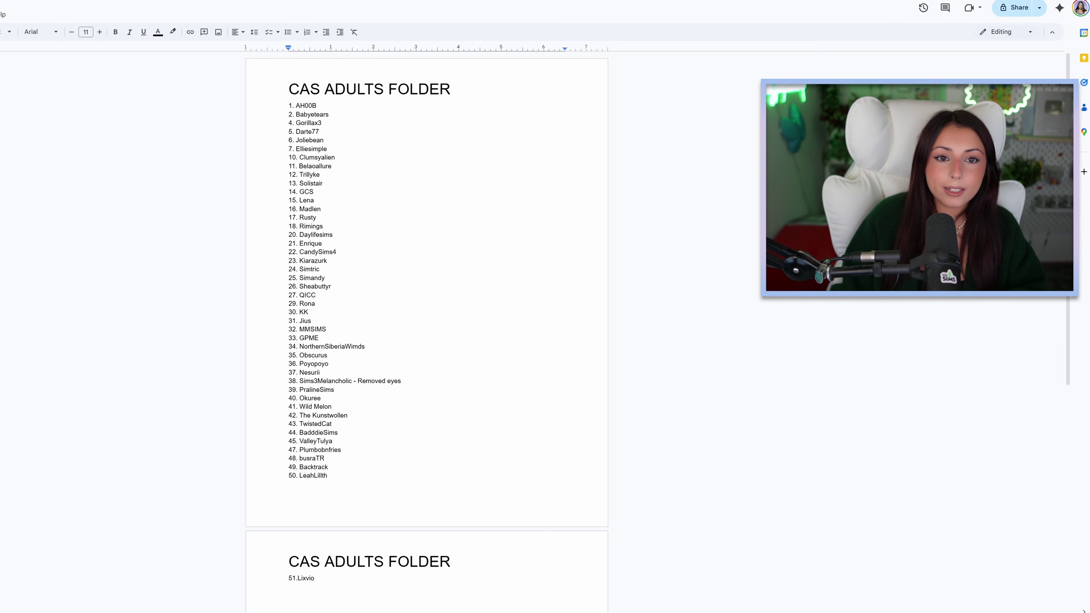
Go over the numbered creator list in the CAS ADULTS FOLDER document, highlighting the first entry, 1. AH00B
key("shift+End")
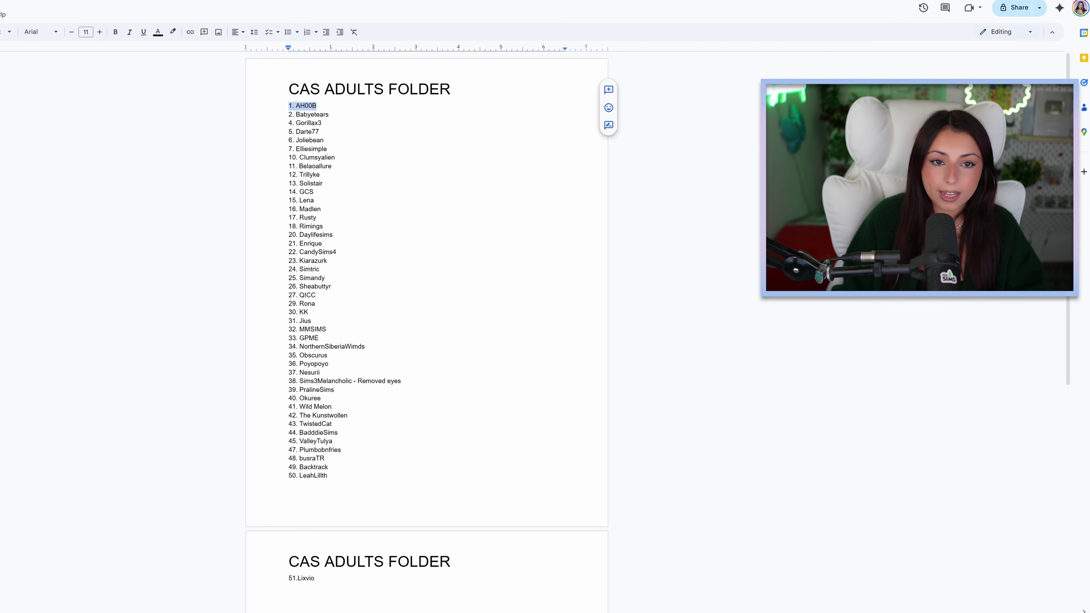
left_click(317, 106)
key("shift+Home")
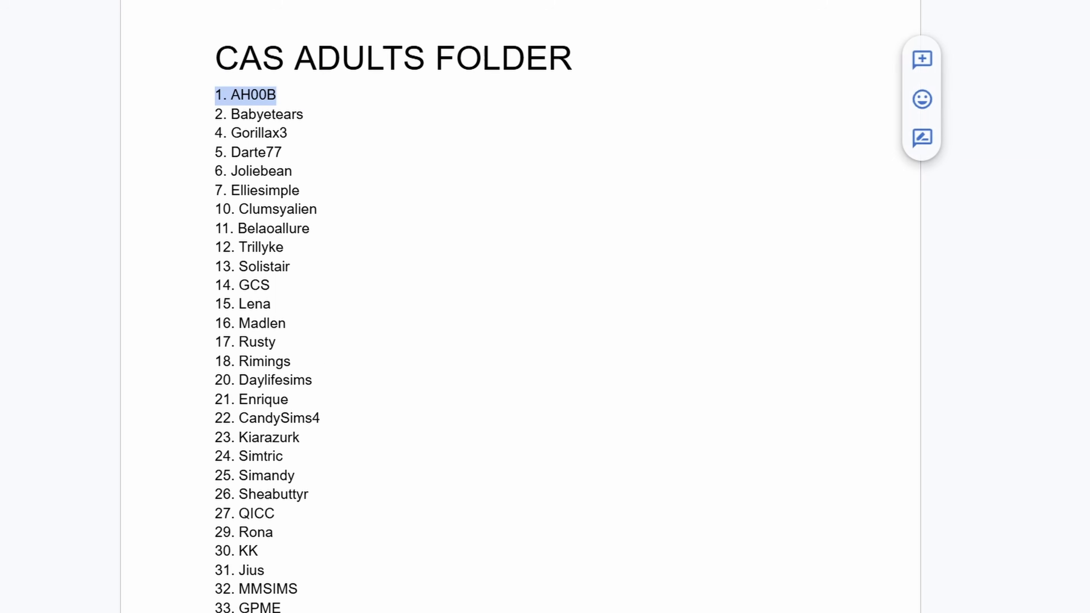
left_click(266, 113)
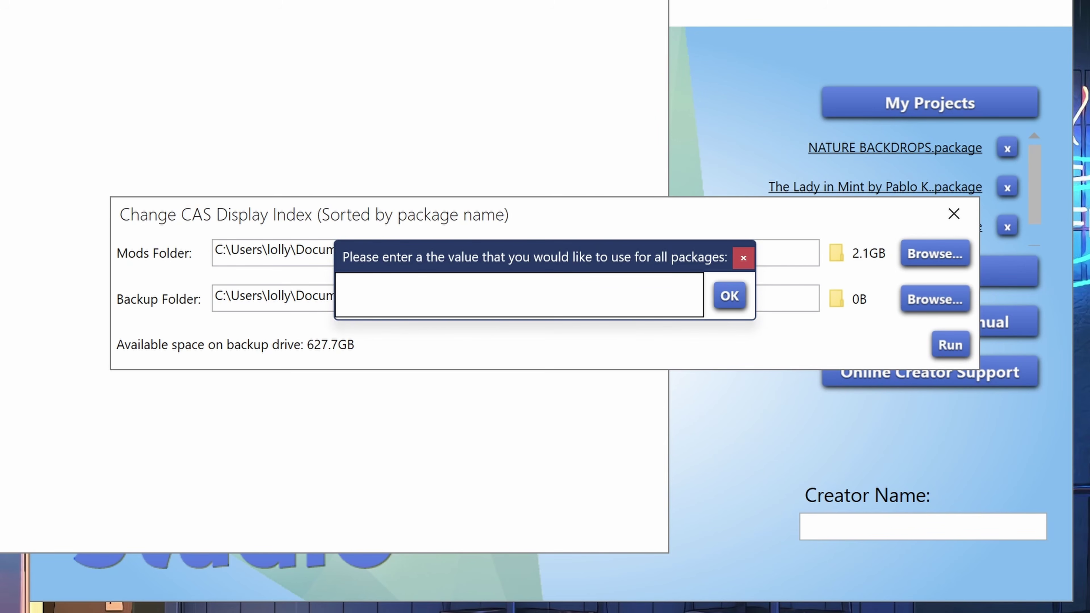
Confirm the display index value for all packages and open that run's Backup folder inside Sims 4 Studio > Batch Fixes
left_click(730, 296)
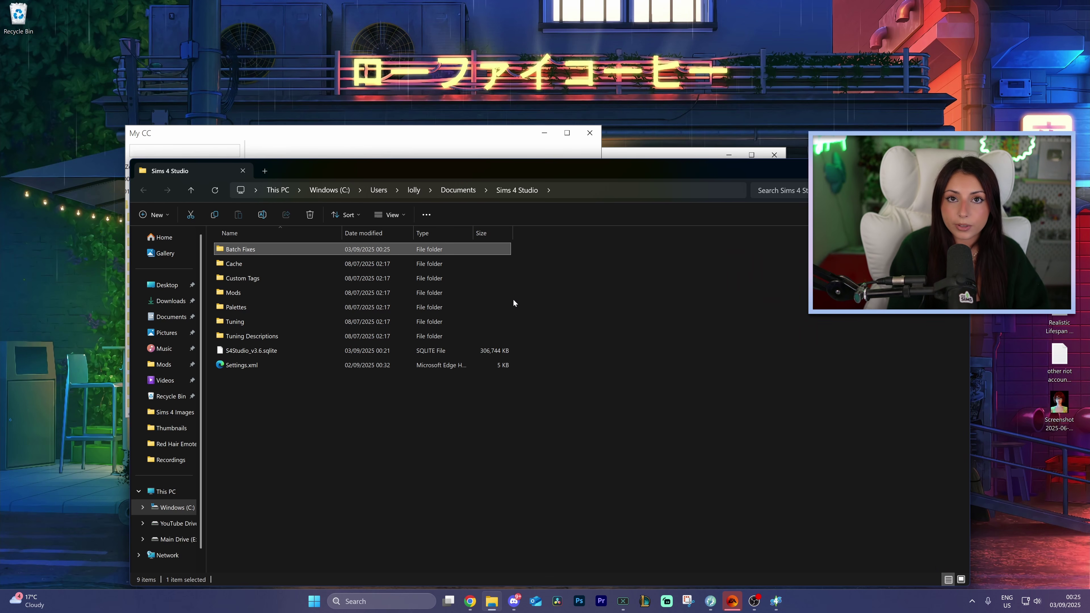
double_click(253, 250)
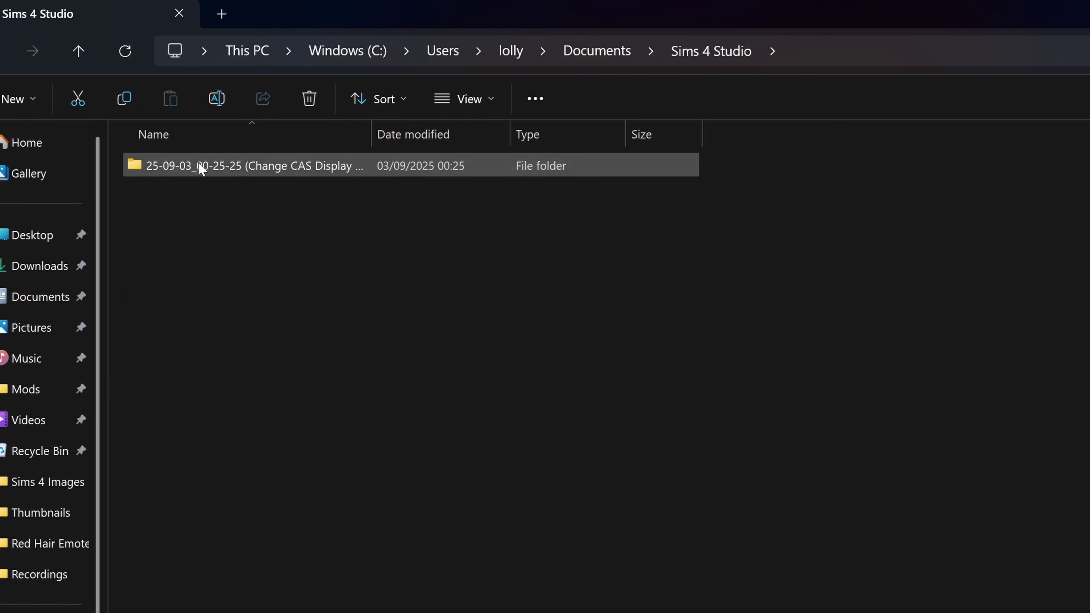
double_click(226, 171)
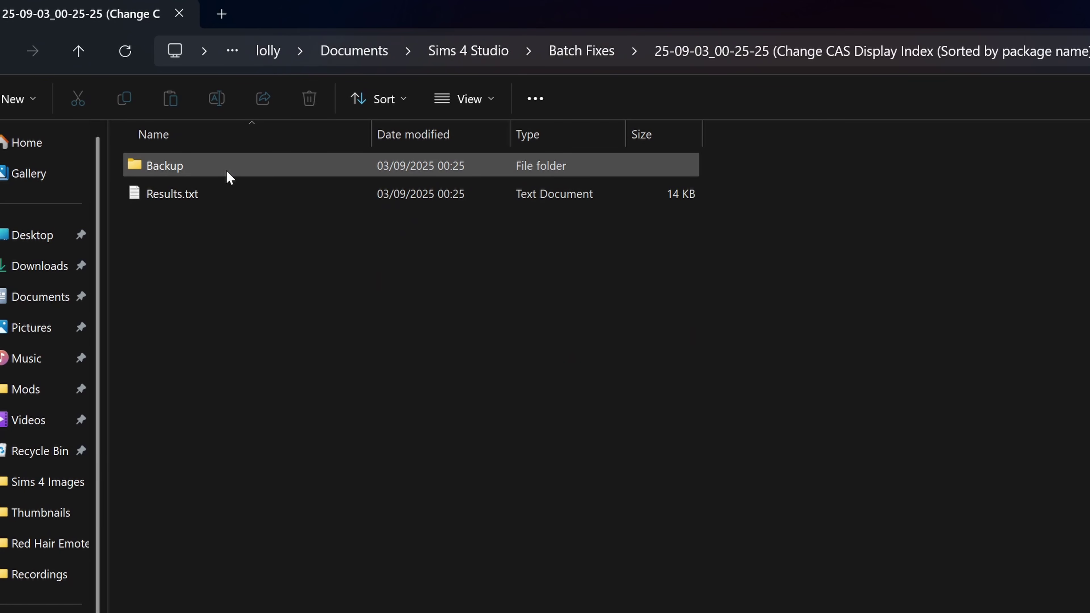
double_click(226, 169)
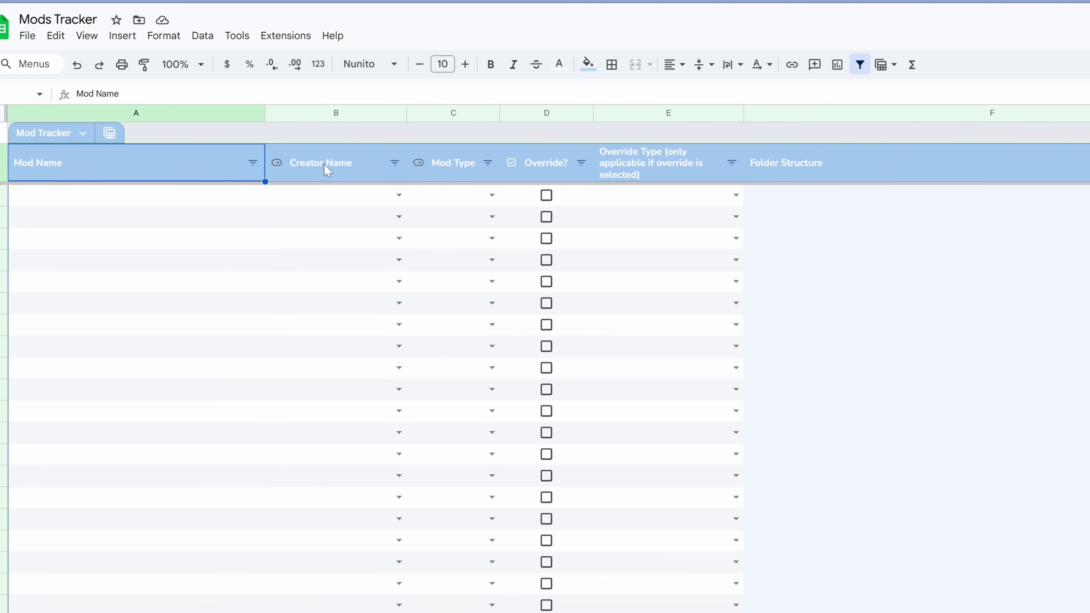
In the Mods Tracker spreadsheet, select the first empty Mod Name cell, A2
left_click(28, 36)
left_click(73, 136)
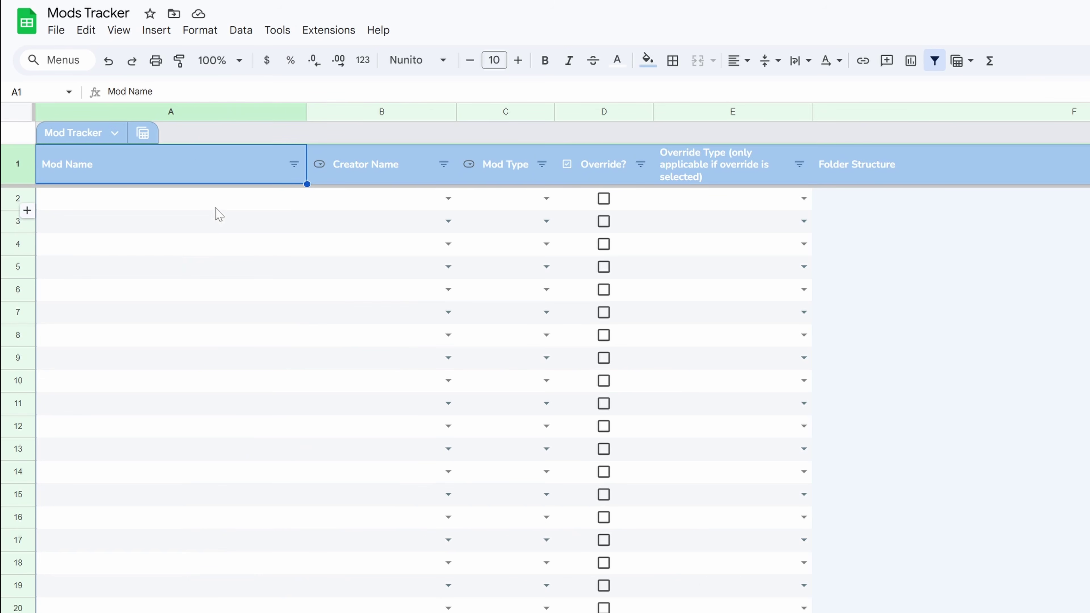
left_click(179, 208)
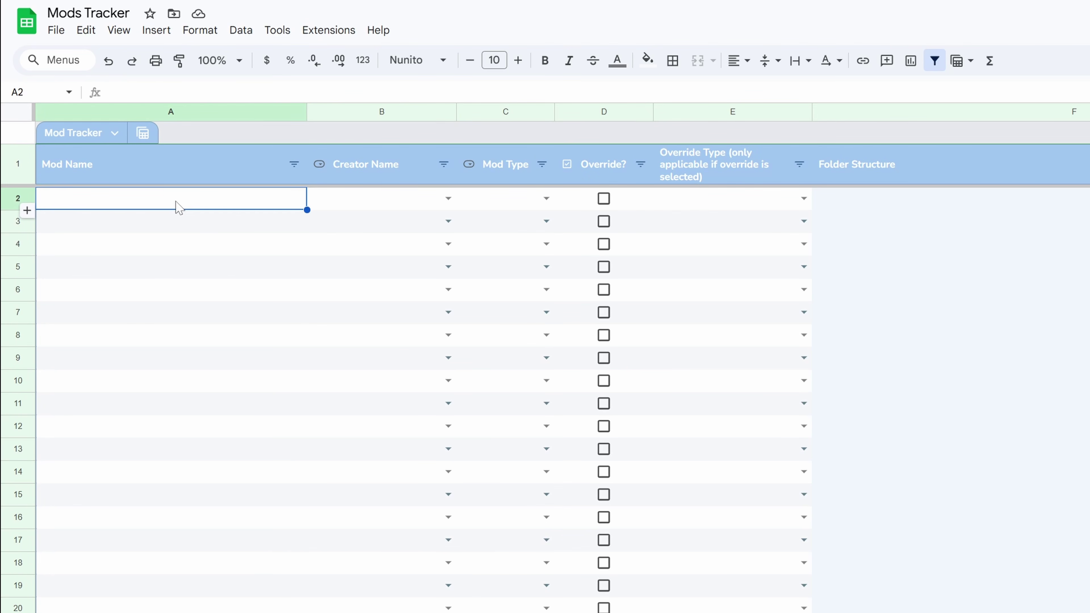
Arrange the Mods Tracker spreadsheet side by side with the Mods folder, giving the spreadsheet more width, and open the 03_Basemental folder
left_click_drag(1009, 168, 1089, 161)
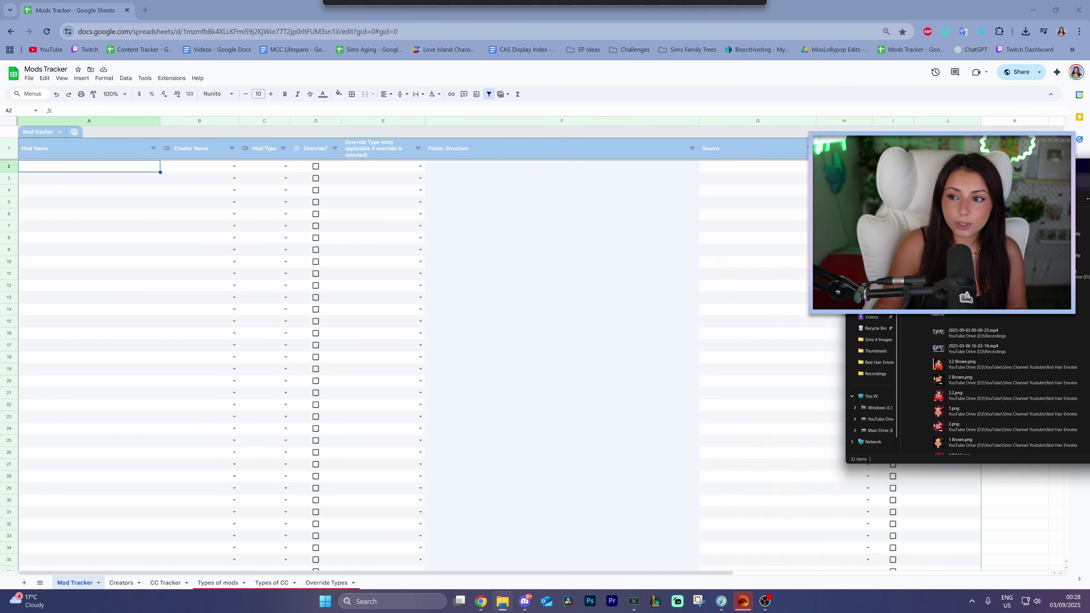
left_click(103, 185)
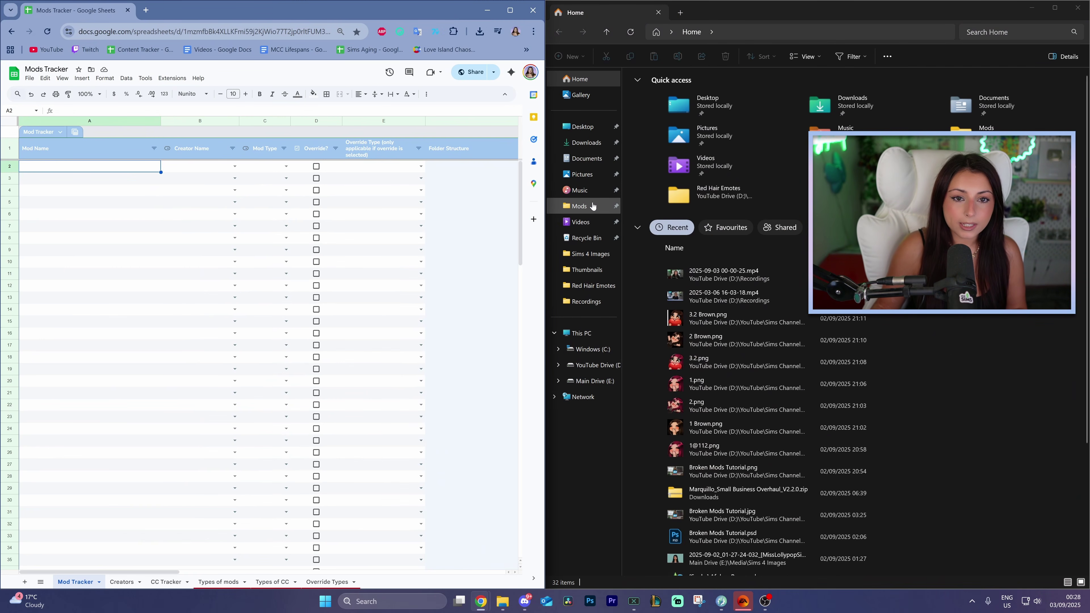
left_click(580, 206)
left_click_drag(545, 296, 707, 296)
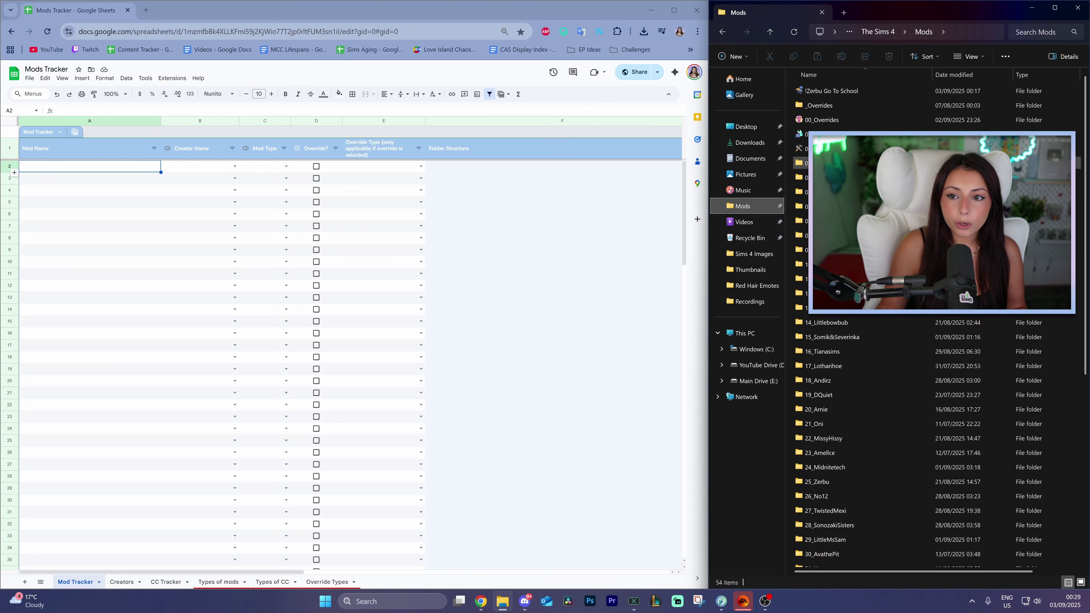
double_click(854, 163)
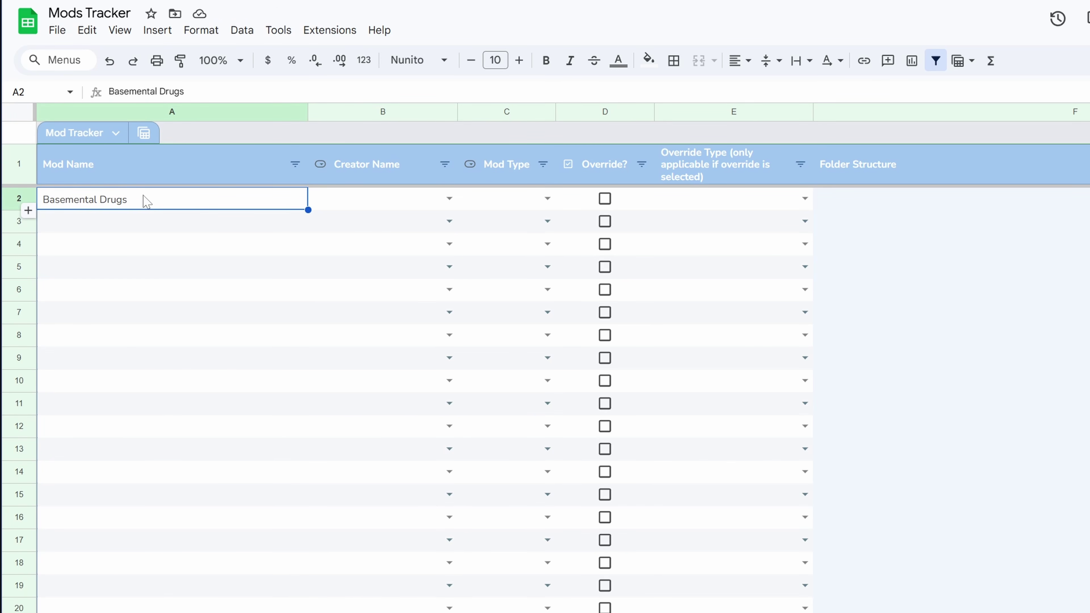
Look through the Creator Name options for the Basemental Drugs row in cell B2
left_click(382, 205)
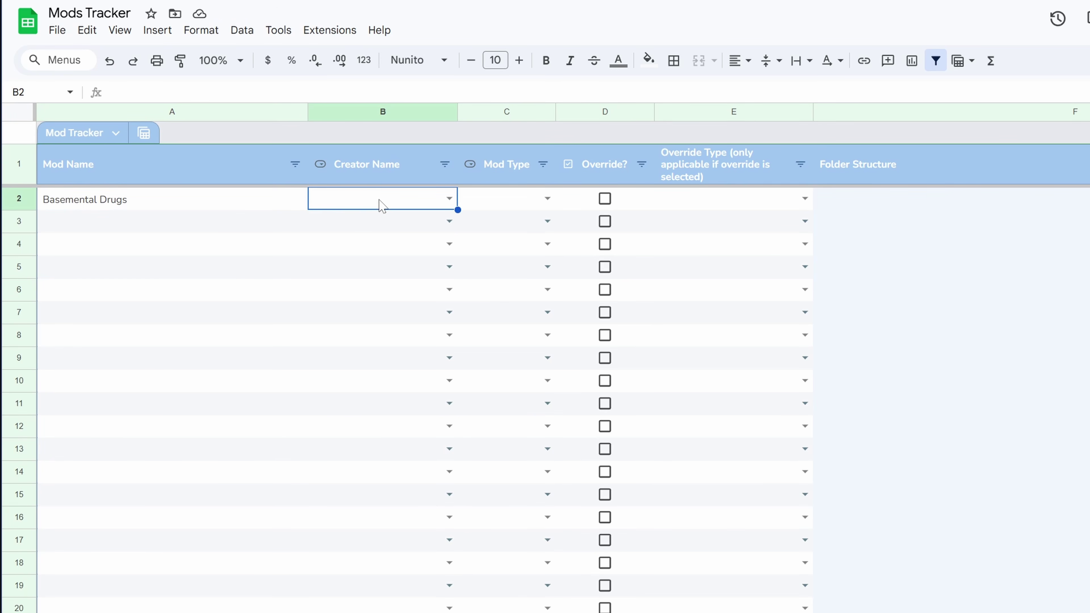
left_click(449, 198)
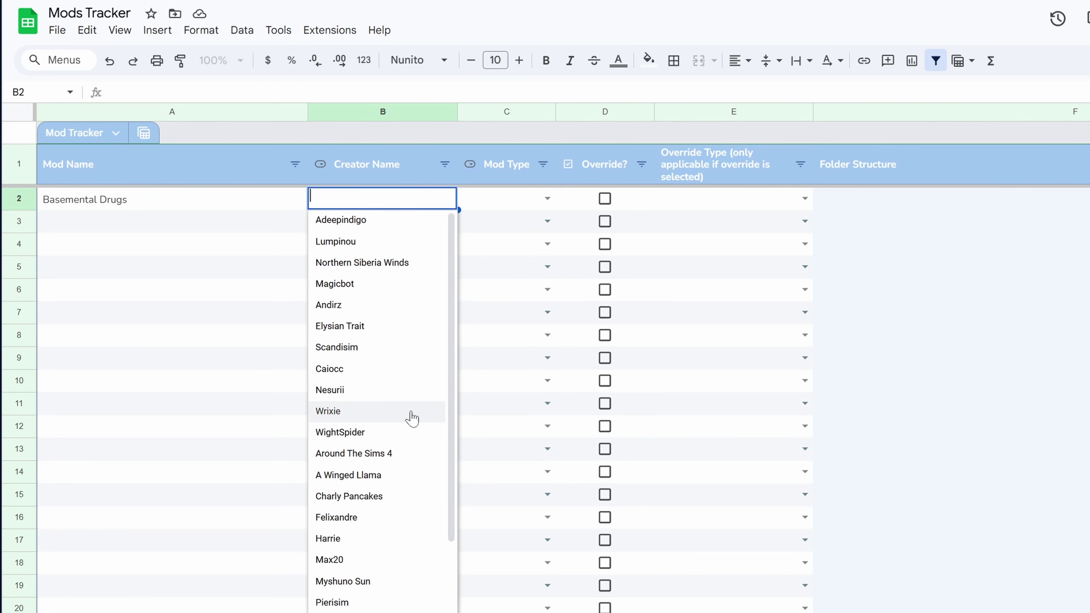
scroll(412, 417, "down", 5)
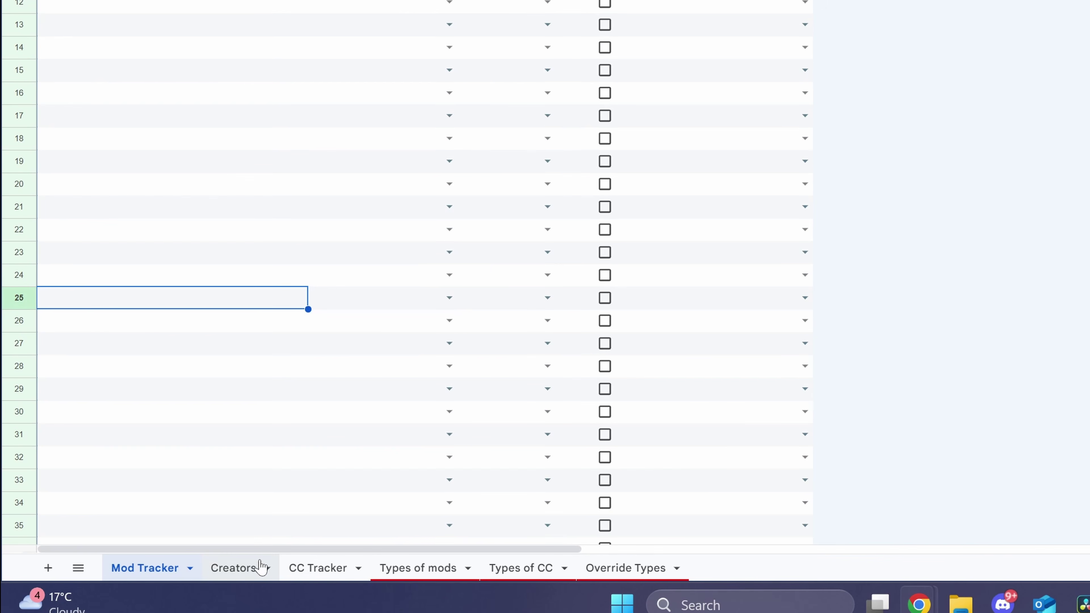
Review the names and links on the Creators sheet, from Adeepindigo down to the end of the list
left_click(235, 567)
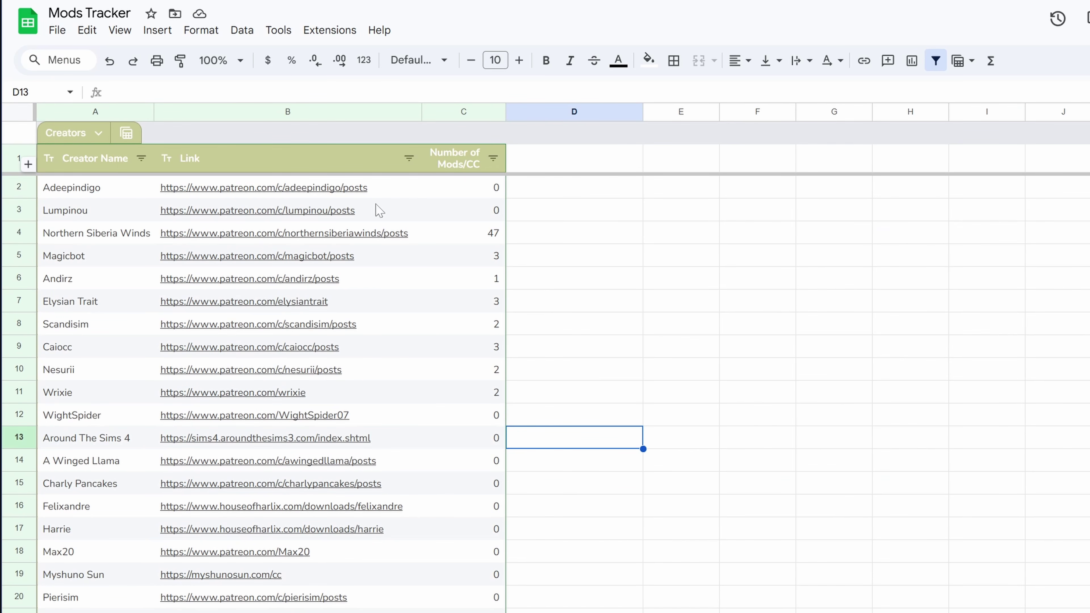
left_click(366, 195)
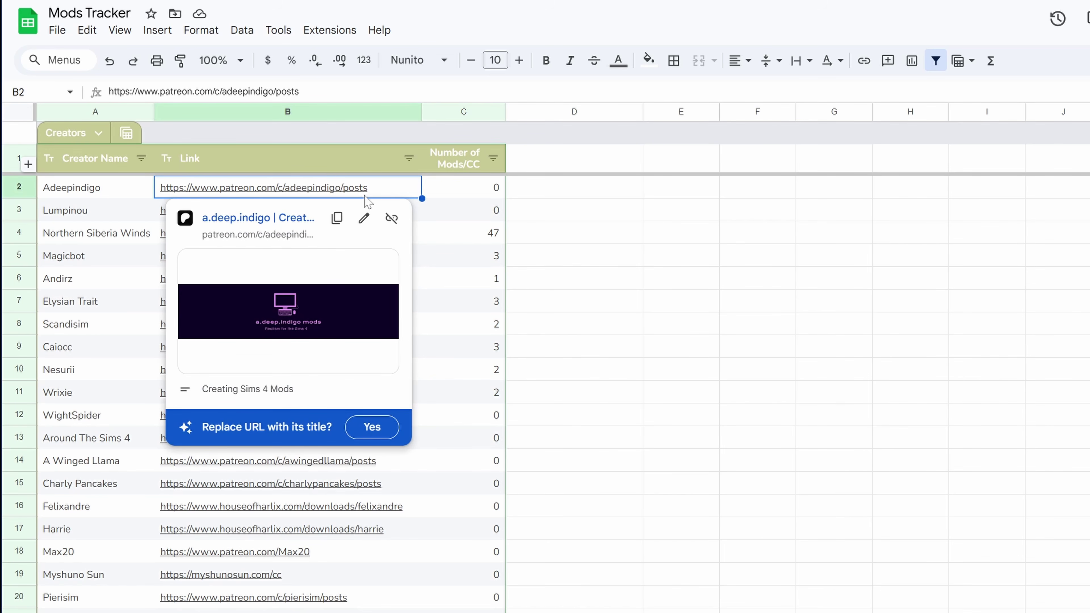
scroll(418, 456, "down", 18)
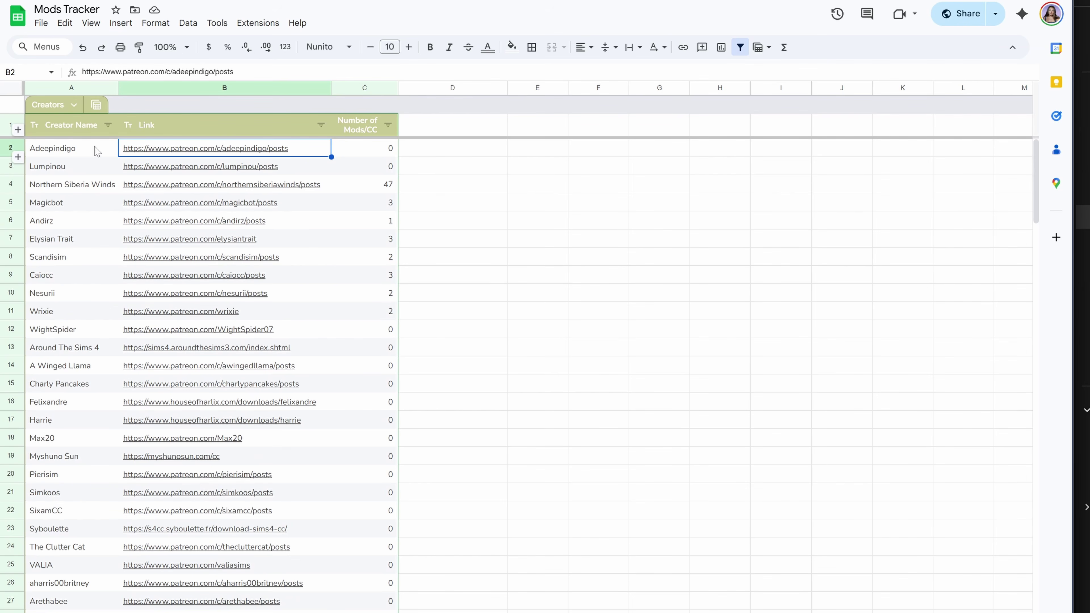
scroll(106, 532, "down", 10)
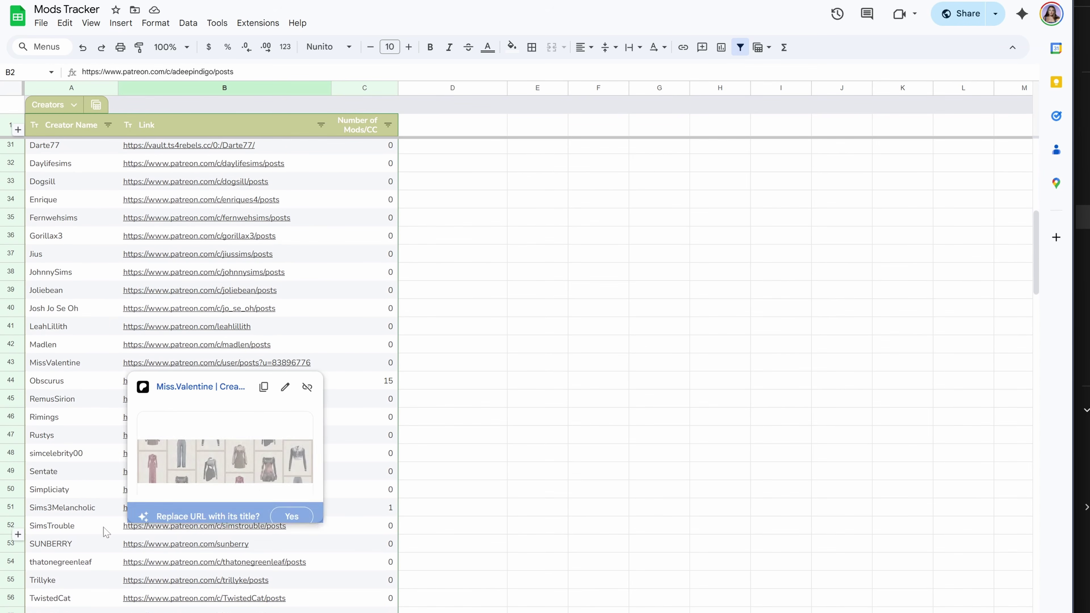
scroll(99, 537, "down", 13)
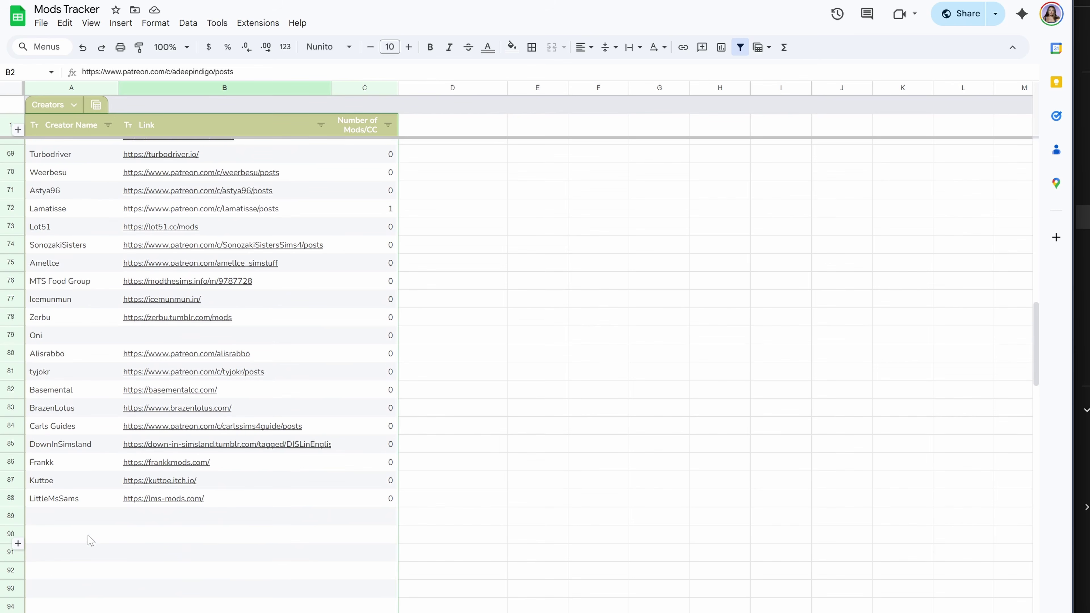
Copy PolarBearSims from the 40_PolarBearSims folder name into the first empty Creator Name cell, A89, on the Creators sheet
double_click(70, 520)
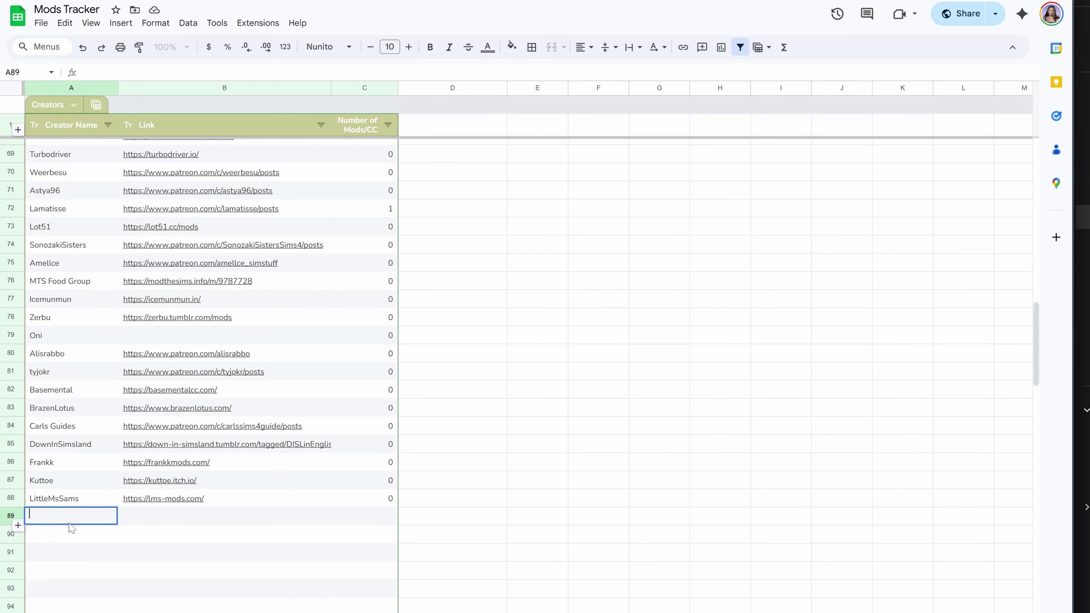
left_click(144, 523)
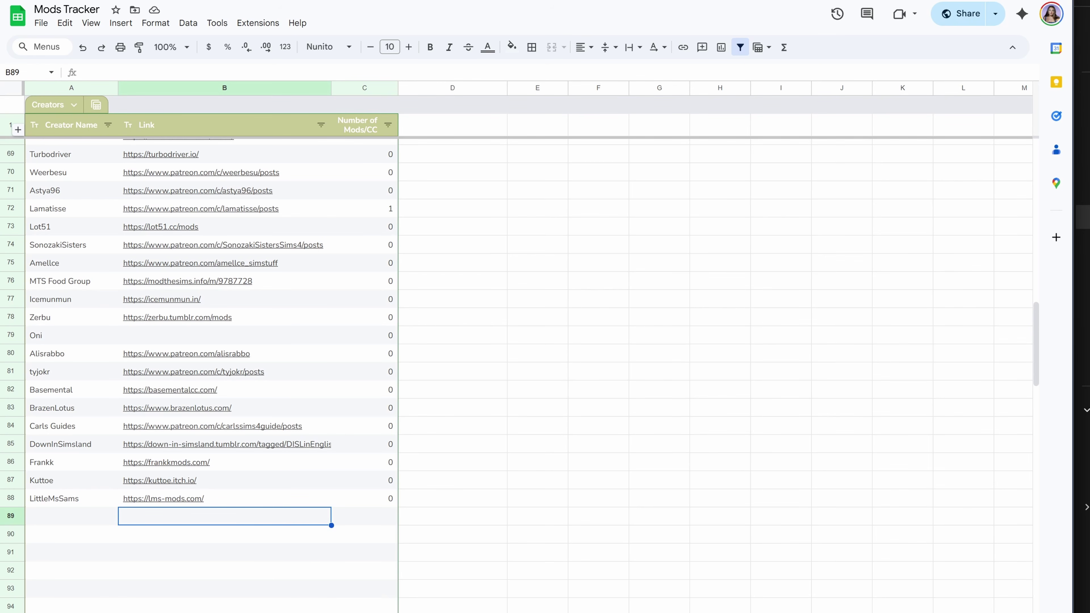
left_click(129, 612)
left_click(353, 157)
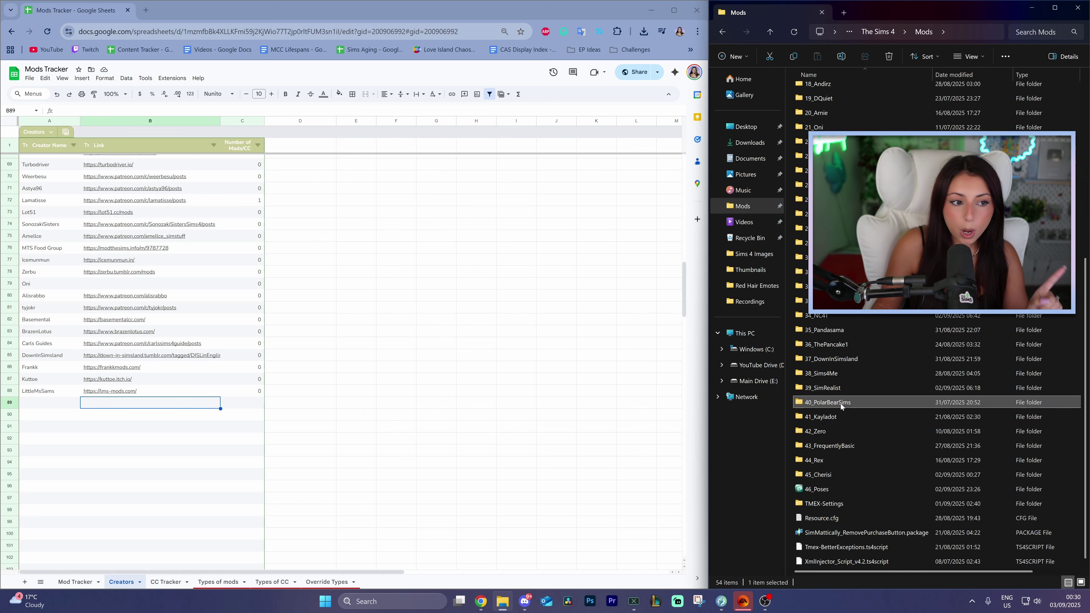
right_click(840, 404)
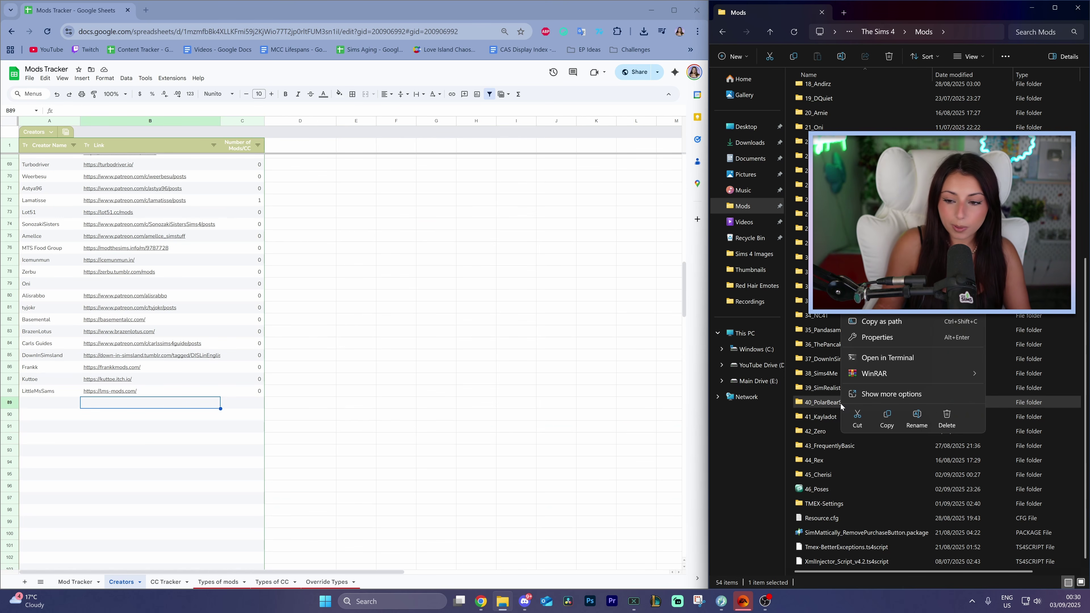
left_click(918, 419)
left_click_drag(816, 402, 851, 403)
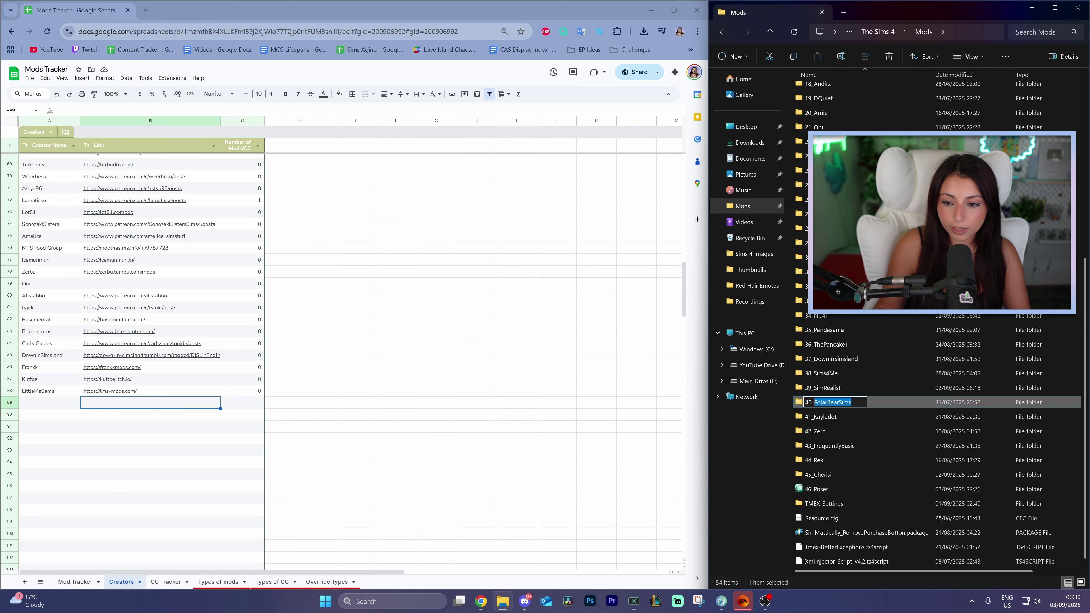
key("ctrl+c")
left_click(49, 402)
key("ctrl+v")
left_click(108, 404)
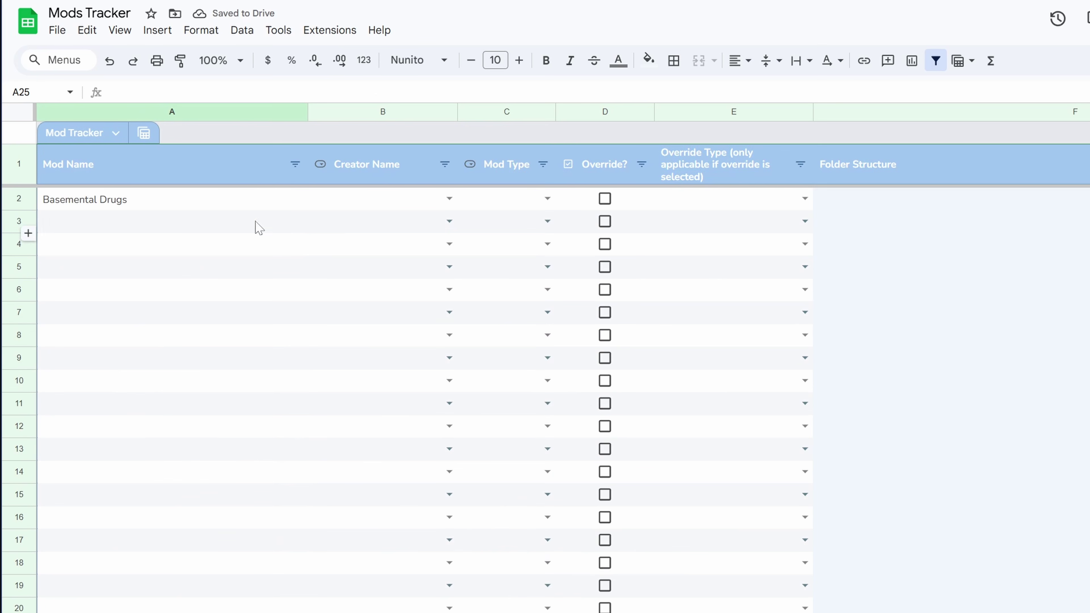
On the Mod Tracker sheet, set the creator of Basemental Drugs to Basemental
left_click(450, 202)
type("po")
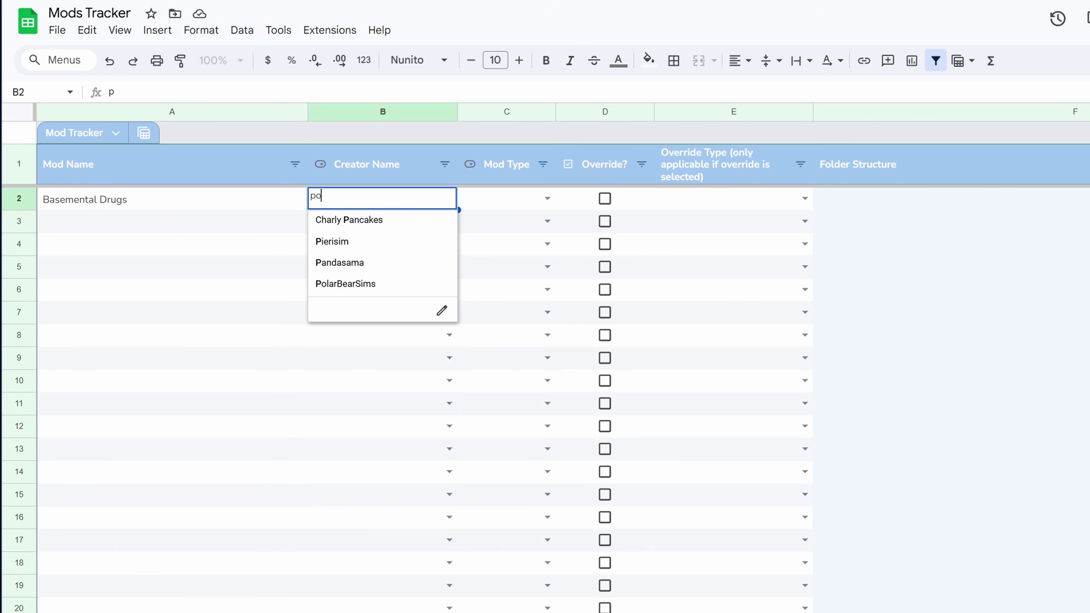
key("BackSpace")
key("BackSpace")
type("b")
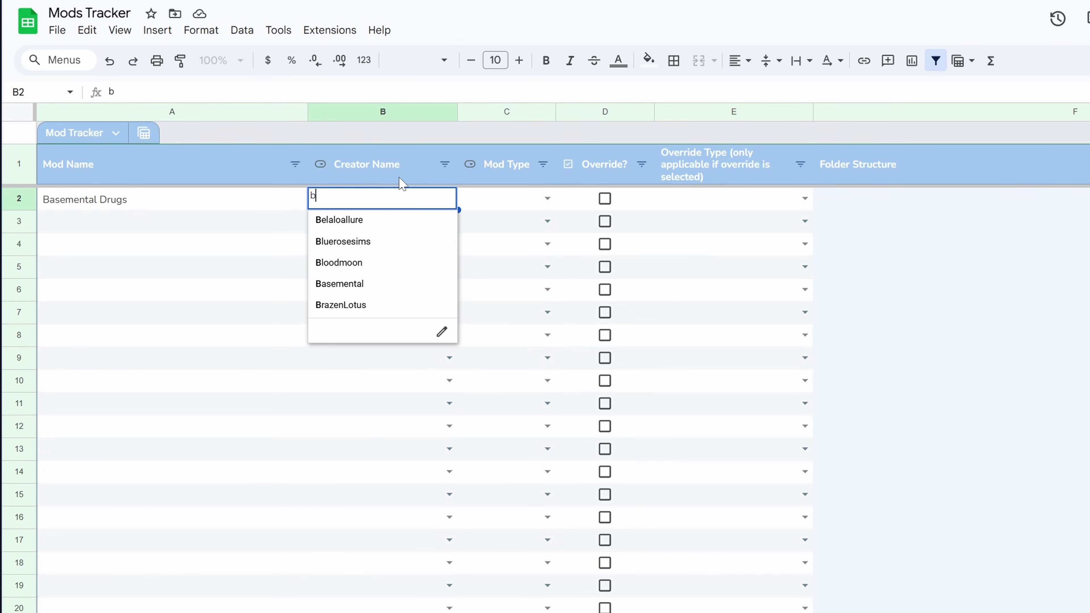
type("as")
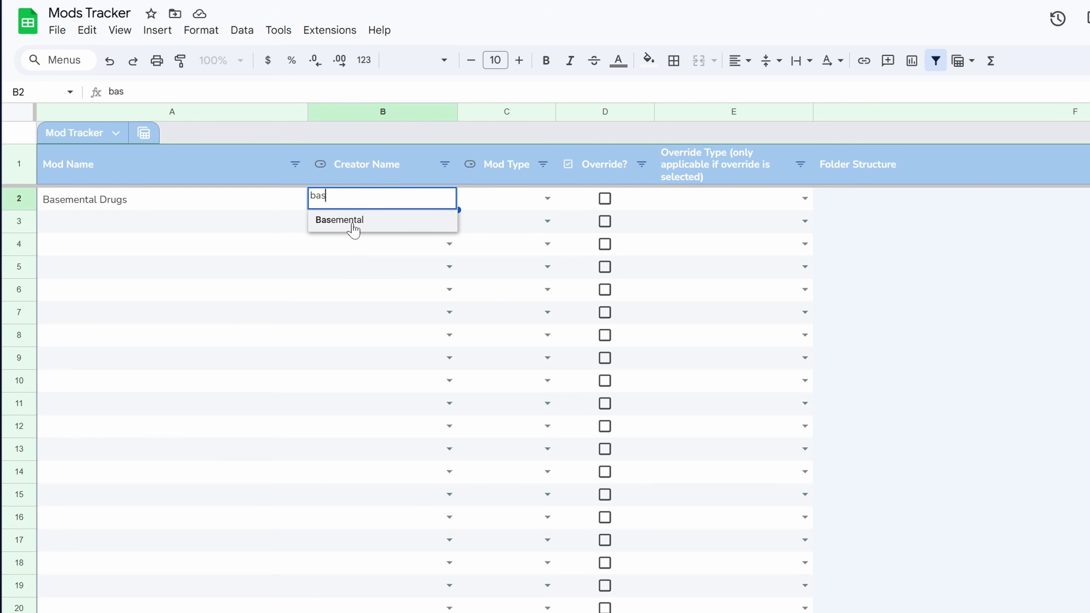
left_click(359, 232)
left_click(316, 317)
Set the Basemental Drugs mod type to Gameplay and inspect its override type and folder structure cells
left_click(523, 200)
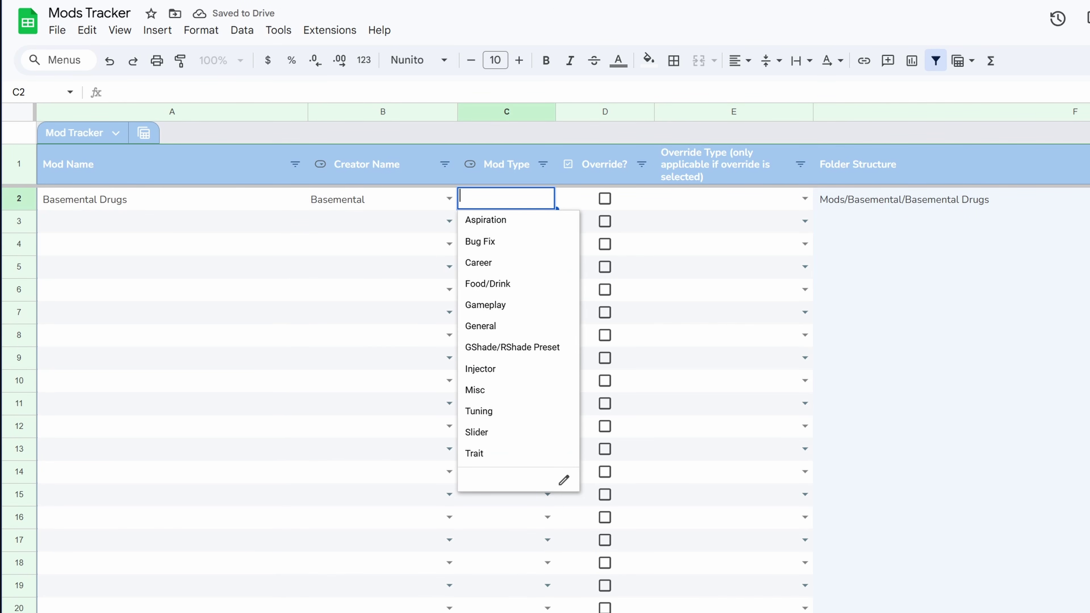
left_click(535, 313)
left_click(329, 322)
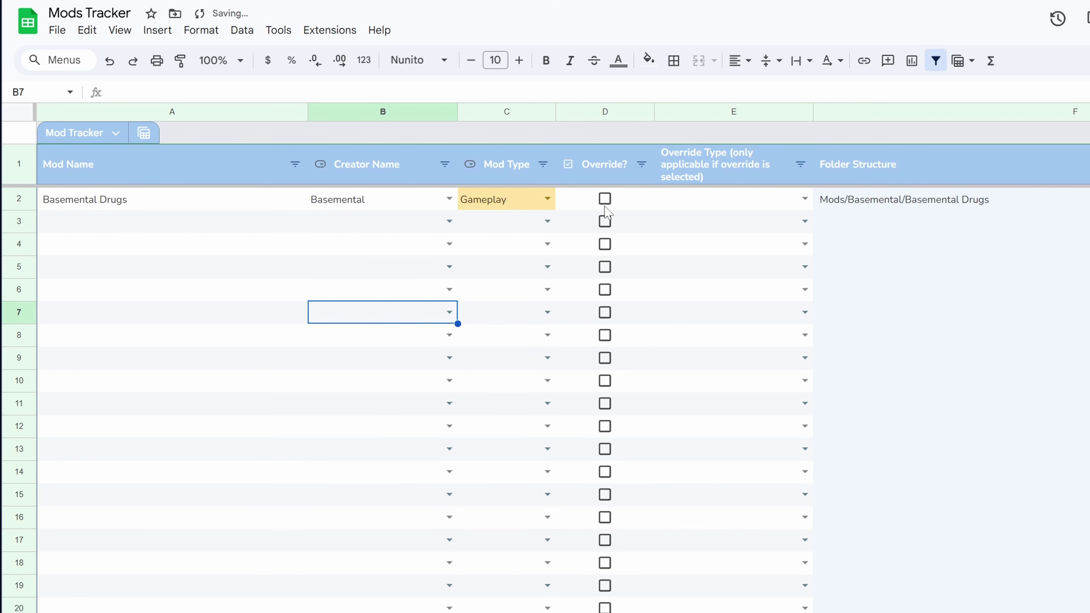
left_click(704, 202)
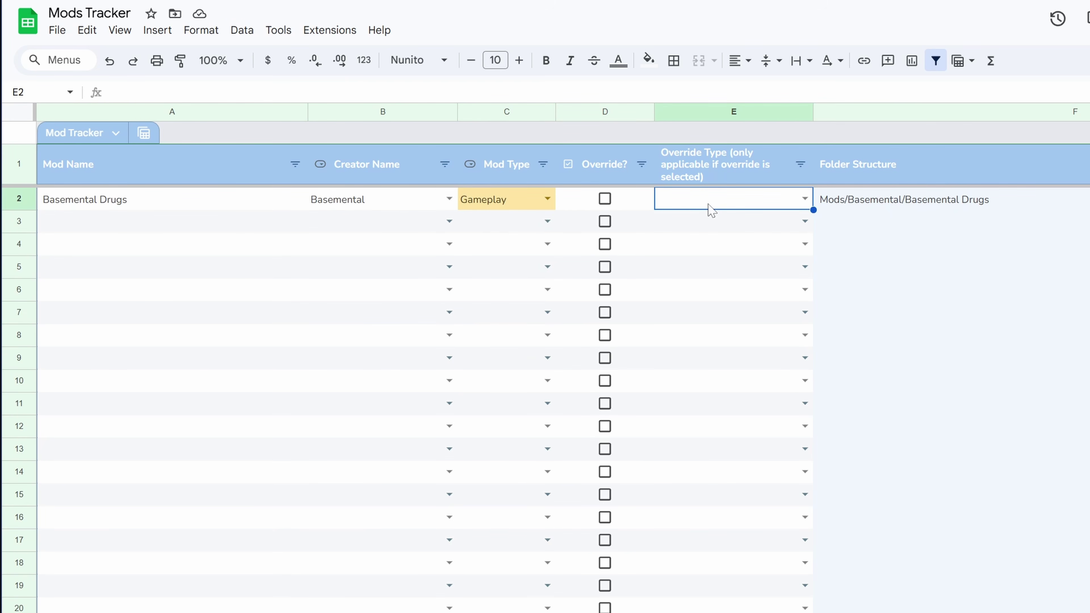
left_click(883, 210)
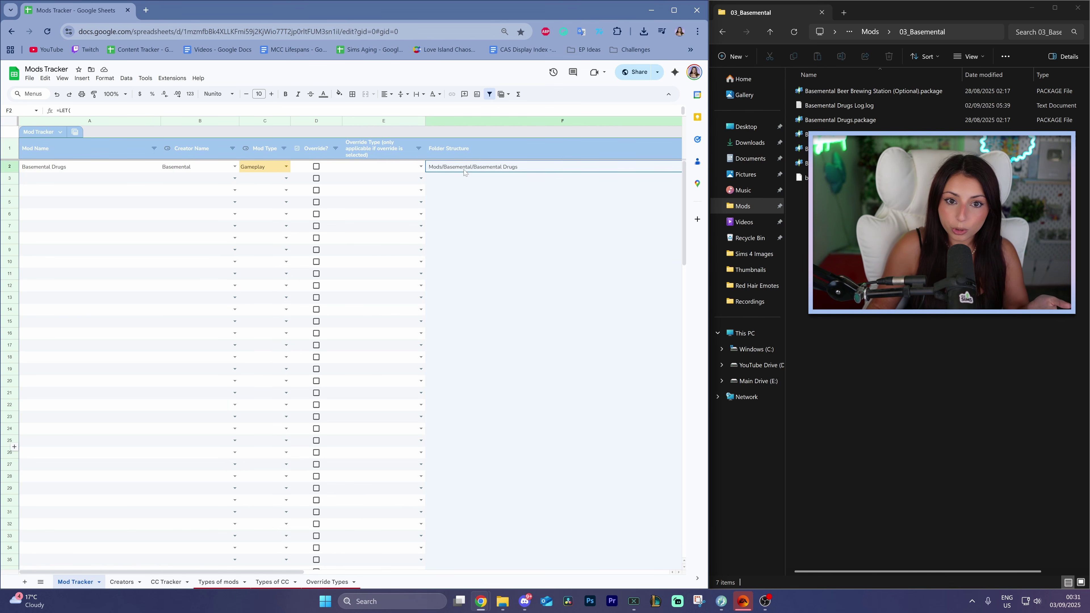
Open the 04_Deaderpool folder inside Mods and enter Mc Command Centre in Mod Name cell A3
left_click(869, 32)
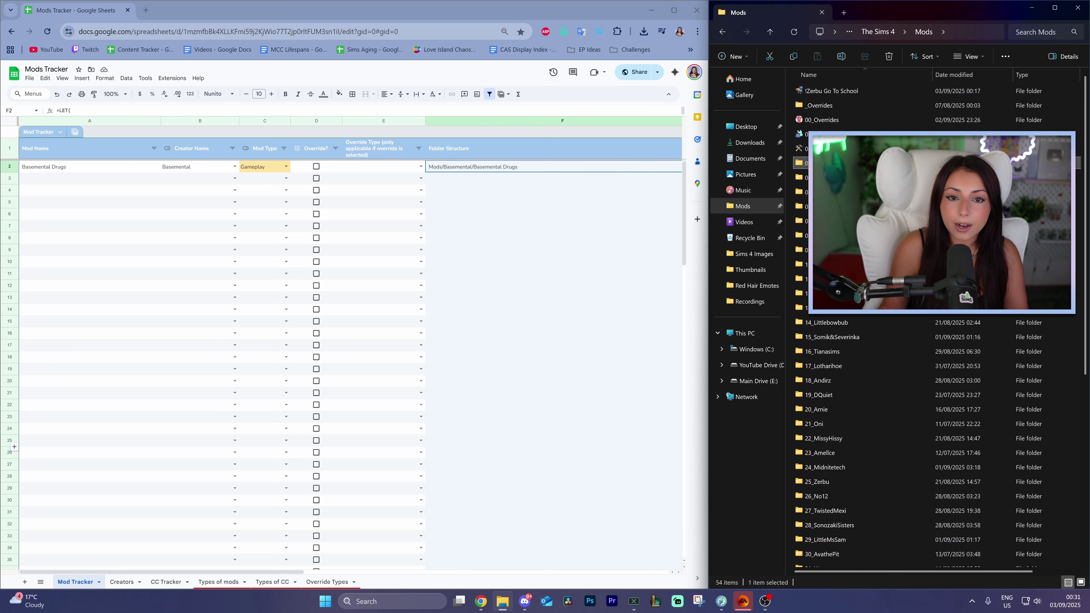
left_click(89, 177)
double_click(831, 178)
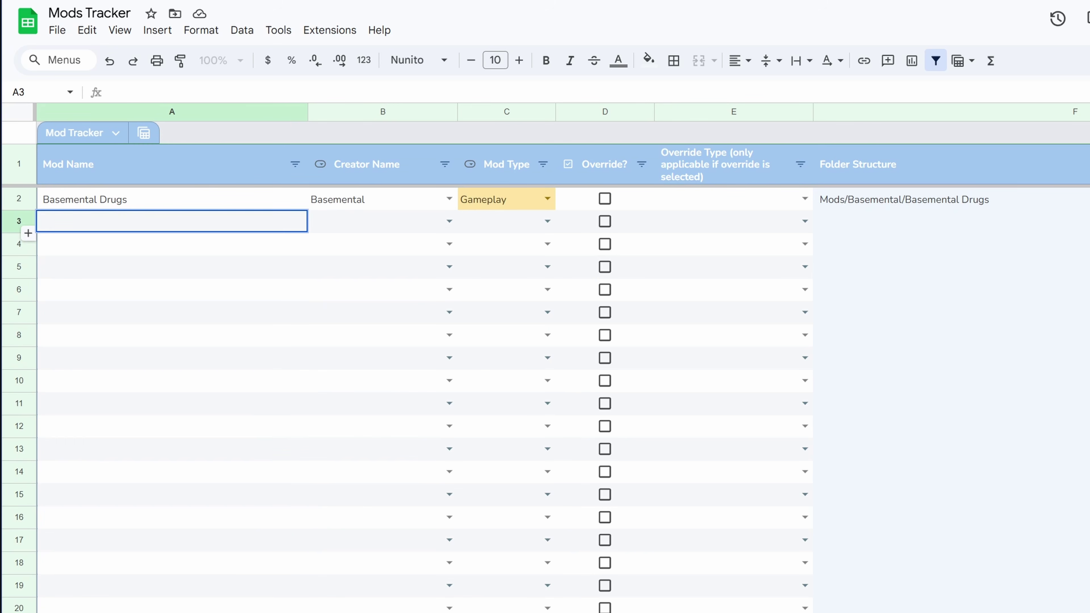
type("Mc Command Centre")
key("Return")
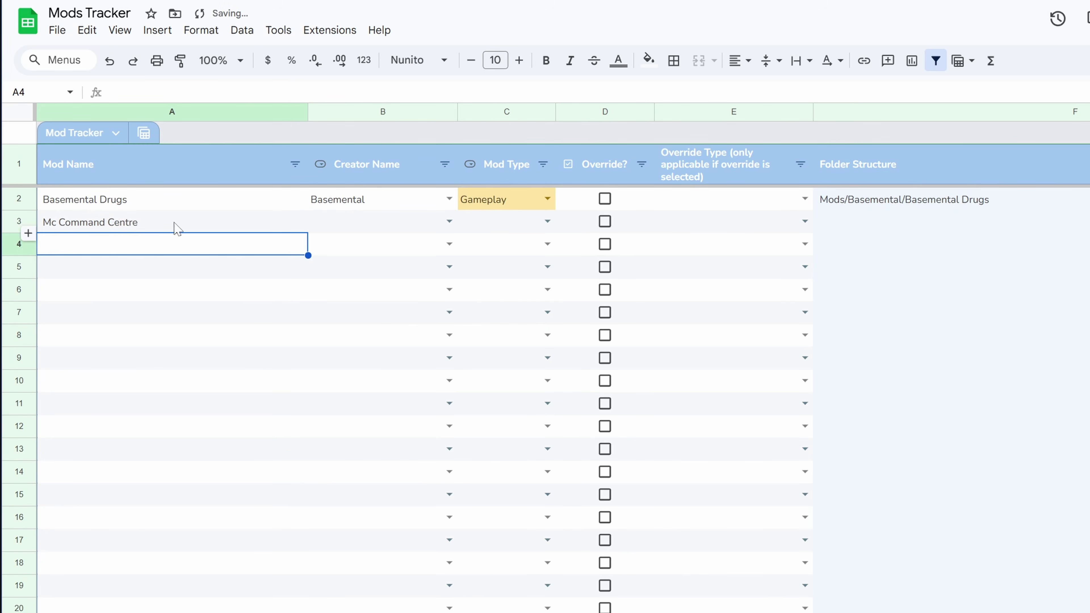
Set the creator of Mc Command Centre to Deaderpool and its mod type to General
left_click(358, 227)
left_click(449, 221)
type("dea")
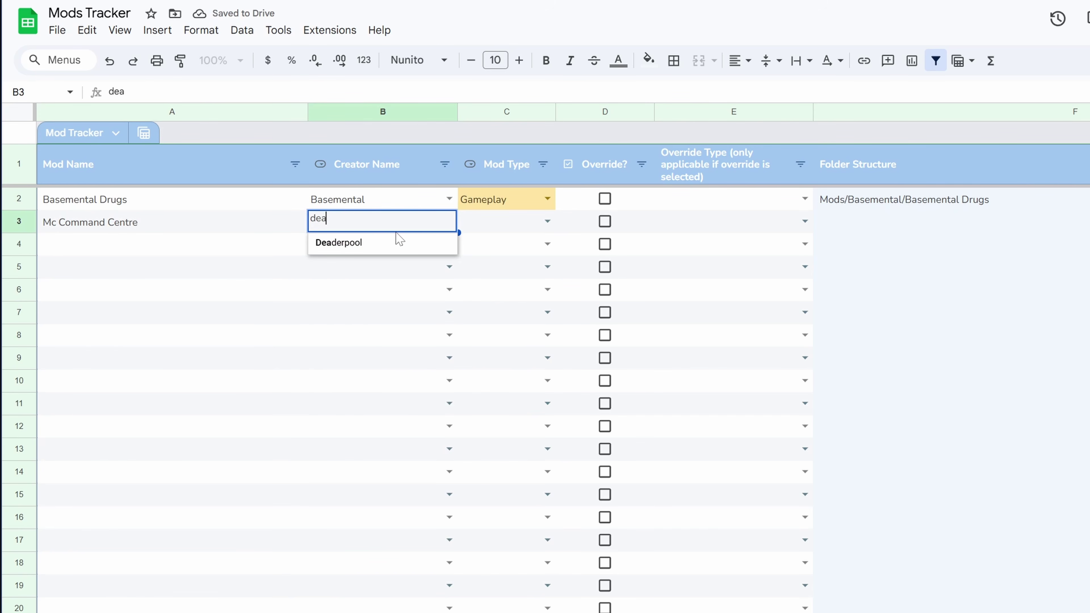
left_click(343, 243)
left_click(547, 221)
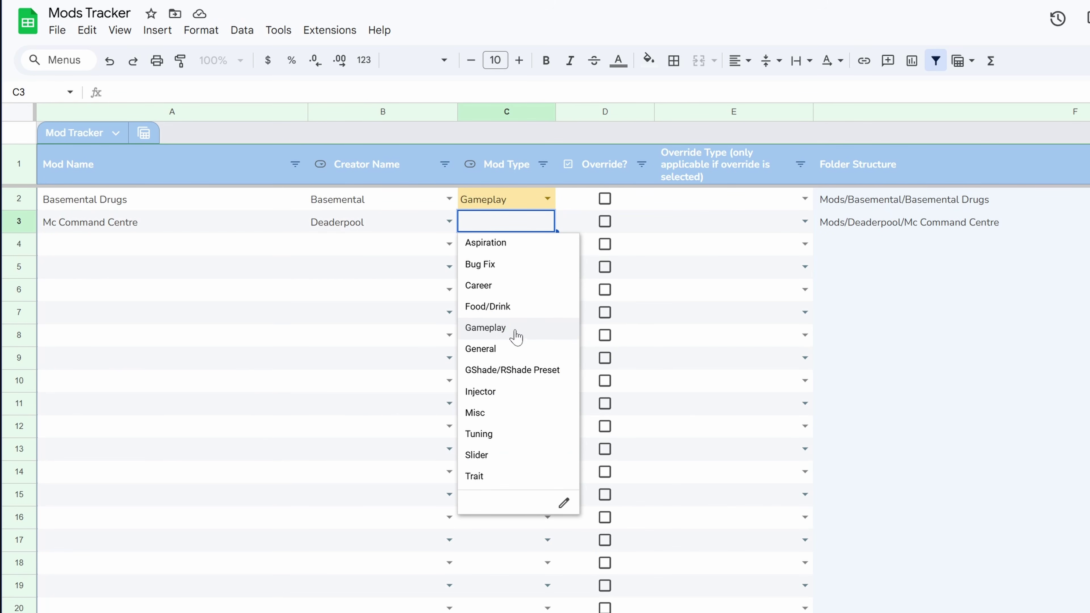
left_click(510, 355)
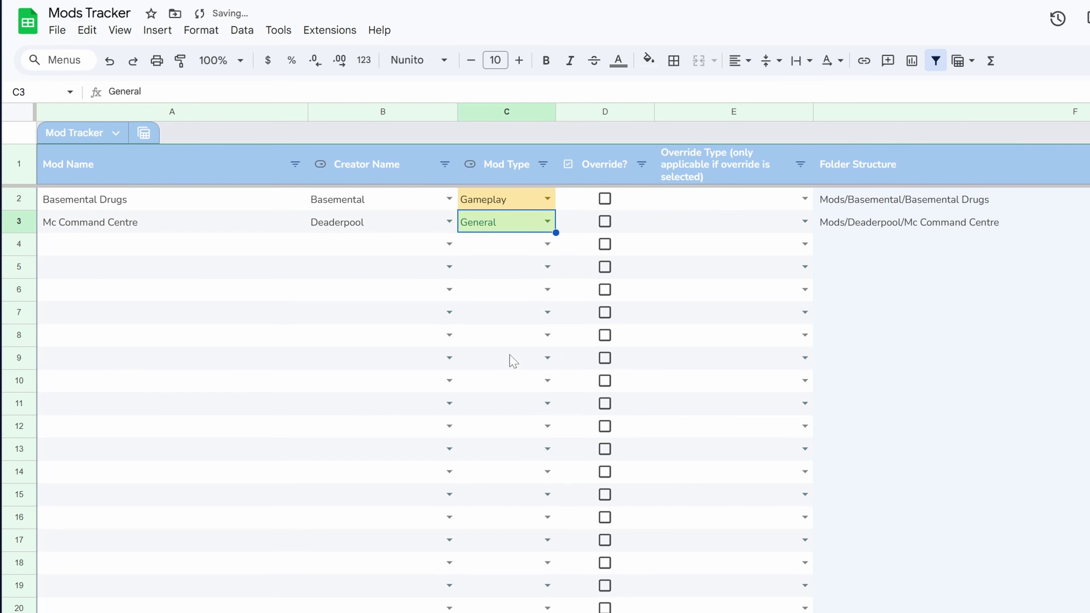
left_click(326, 314)
Review the override type, folder structure and source link of the Mc Command Centre entry
left_click(724, 231)
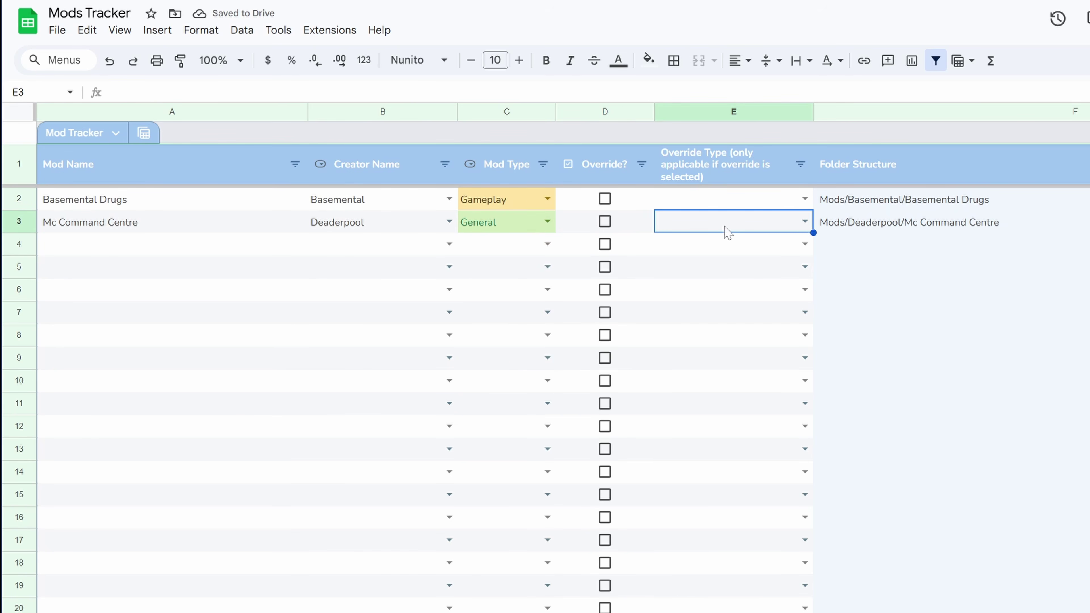
left_click(874, 228)
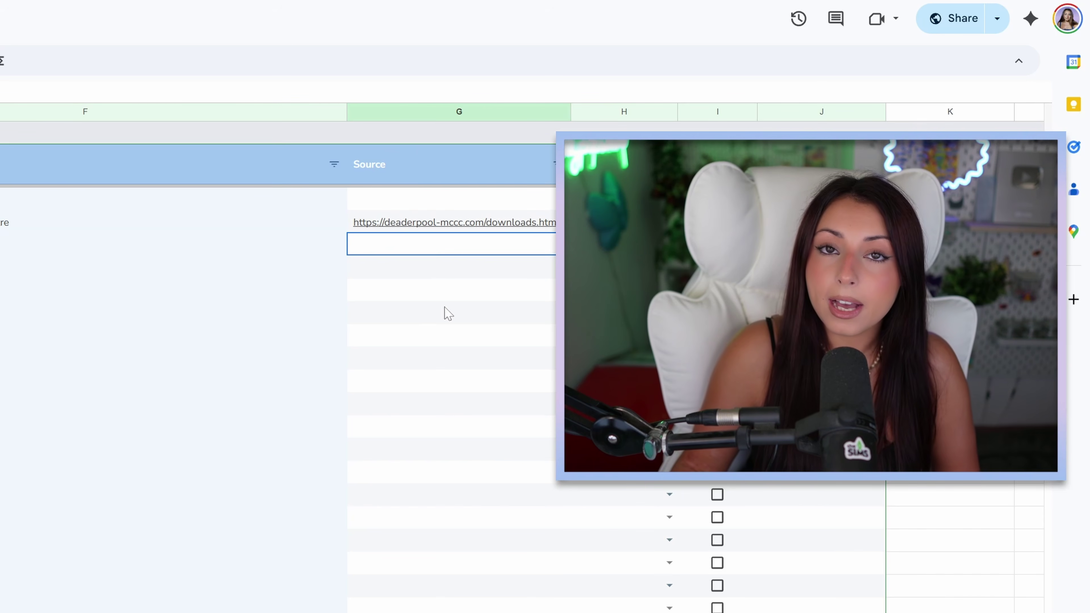
left_click(750, 225)
mouse_move(403, 222)
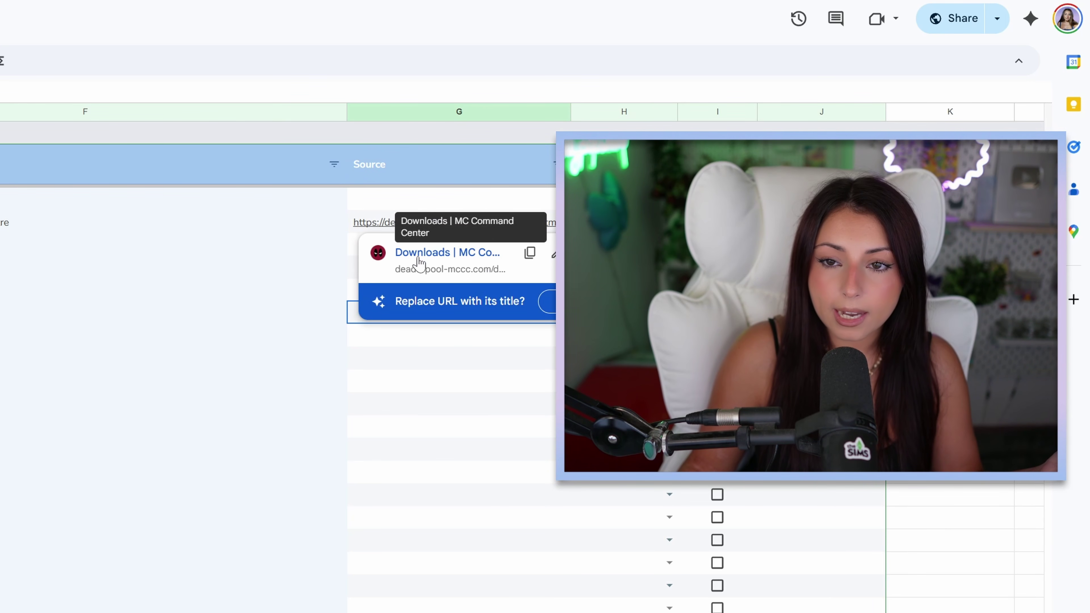
left_click(302, 323)
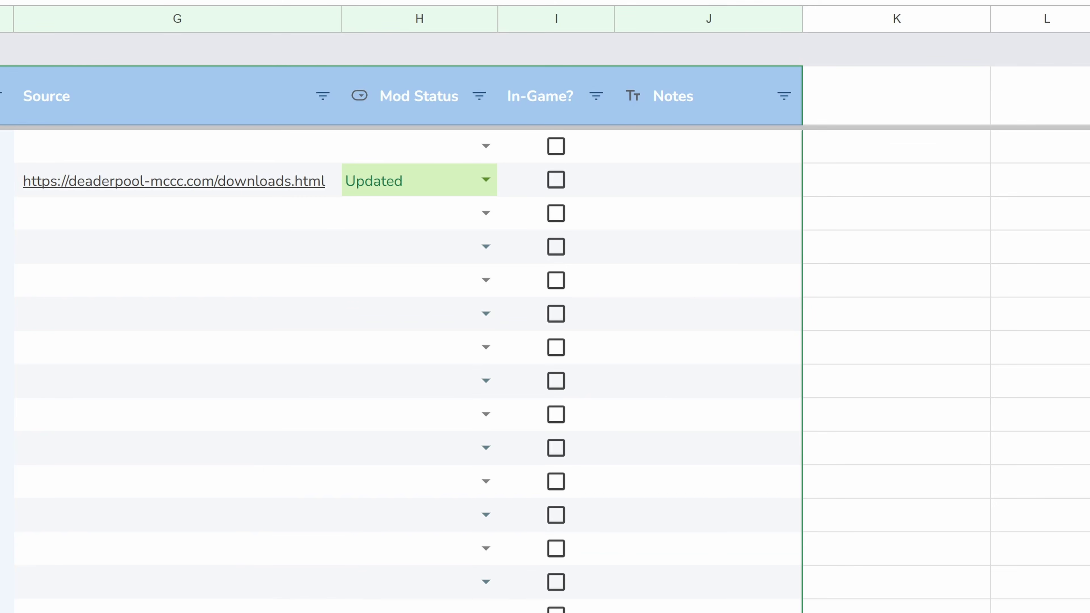
left_click(270, 348)
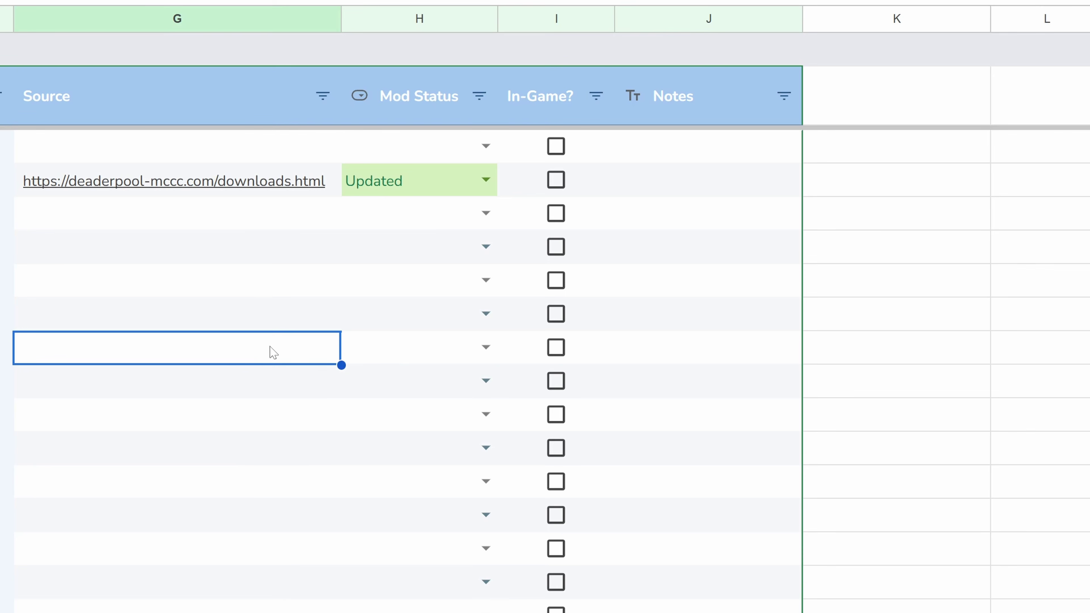
View the Mod Status options for Basemental Drugs, and mark both Basemental Drugs and Mc Command Centre as In-Game
left_click(485, 146)
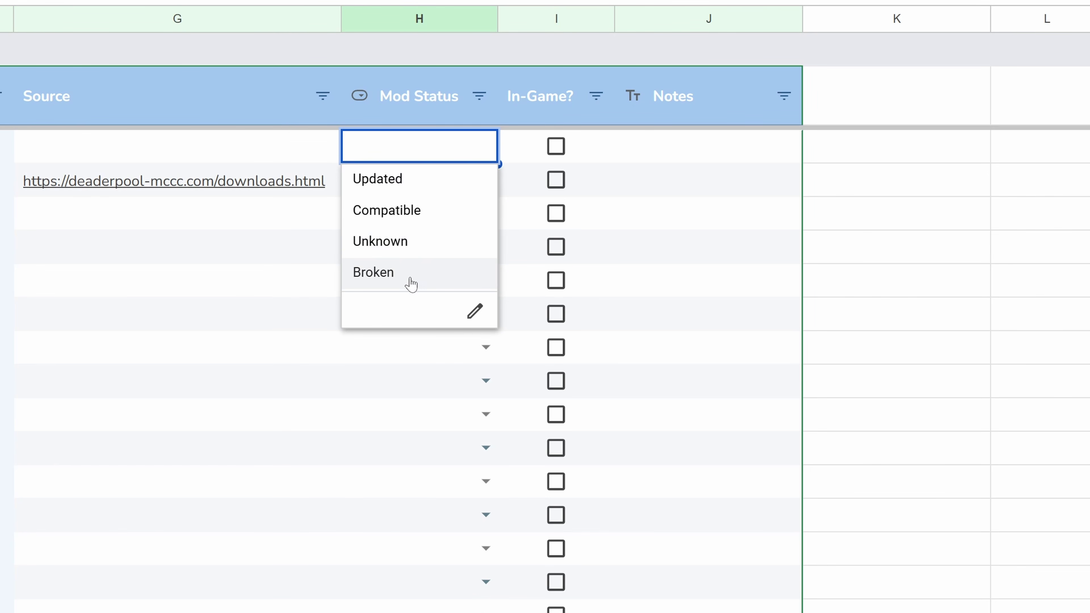
left_click(168, 357)
left_click(556, 147)
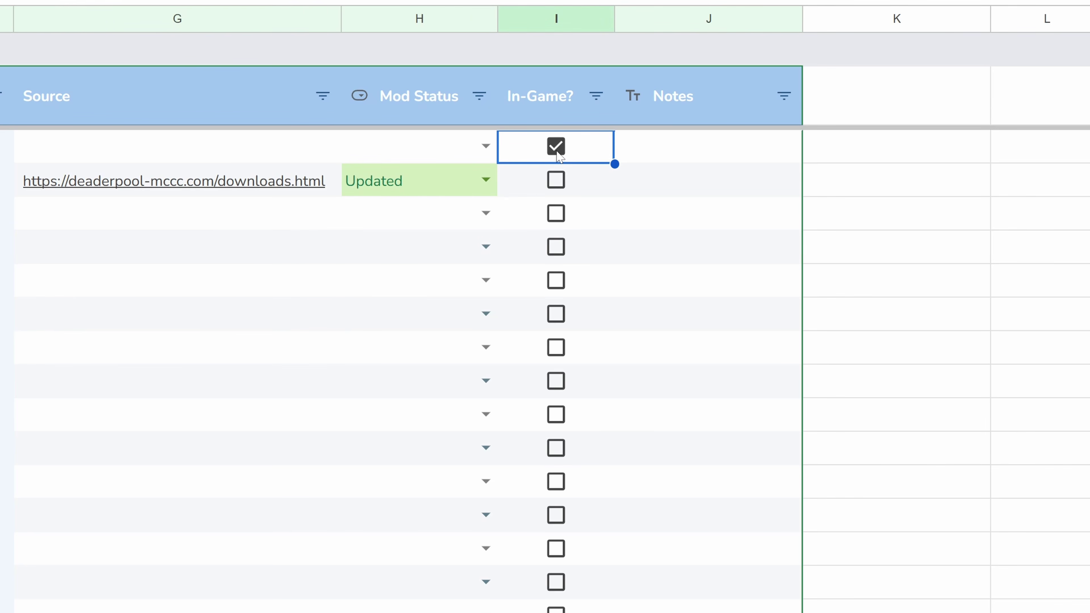
left_click(559, 182)
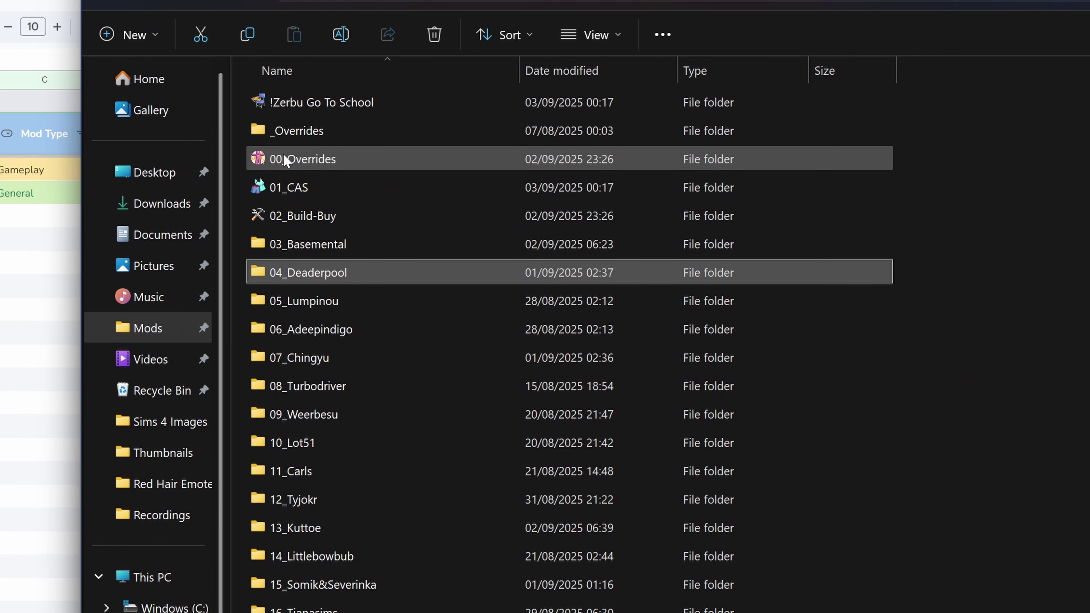
Open the 01_Background folder under 00_Overrides and enter vyxated reflection cas background recolor (soft cyan) in Mod Name cell A4
mouse_move(283, 161)
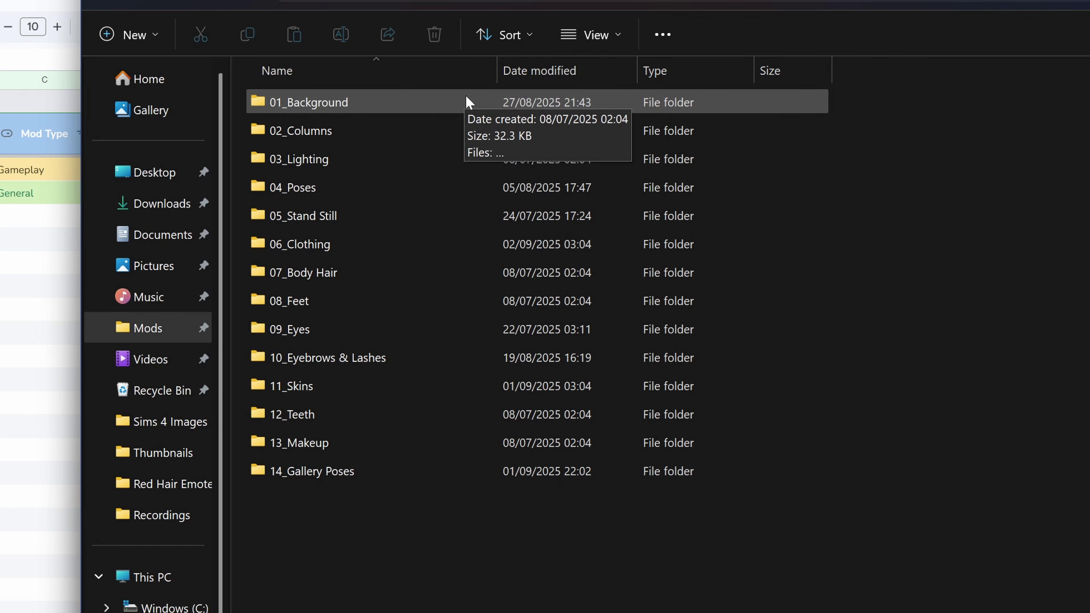
double_click(468, 102)
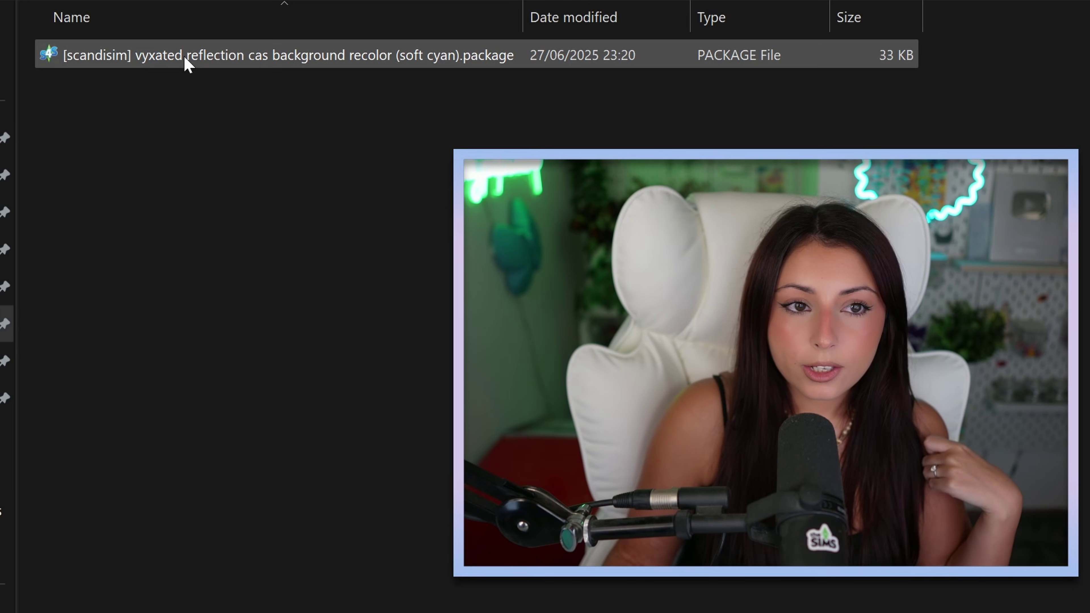
right_click(188, 63)
left_click(153, 168)
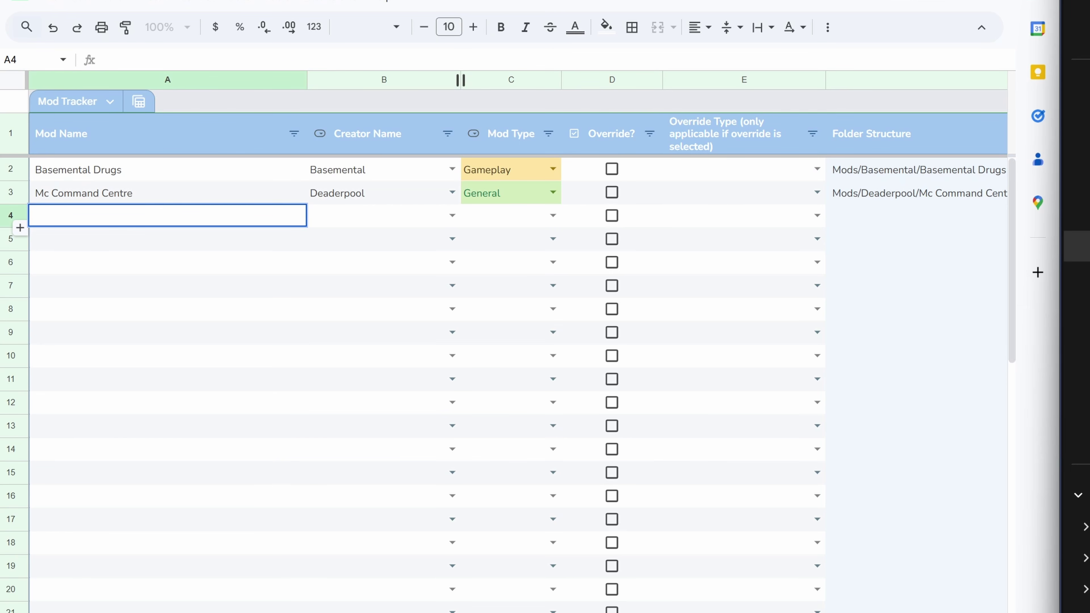
key("Return")
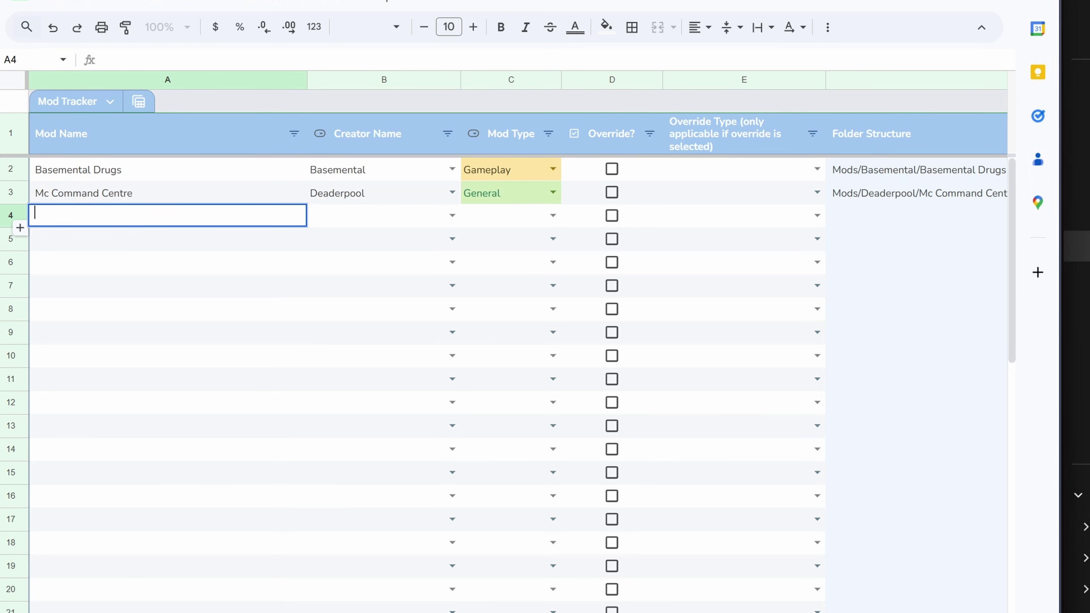
type("vyxated reflection cas background recolor (soft cyan)")
key("Return")
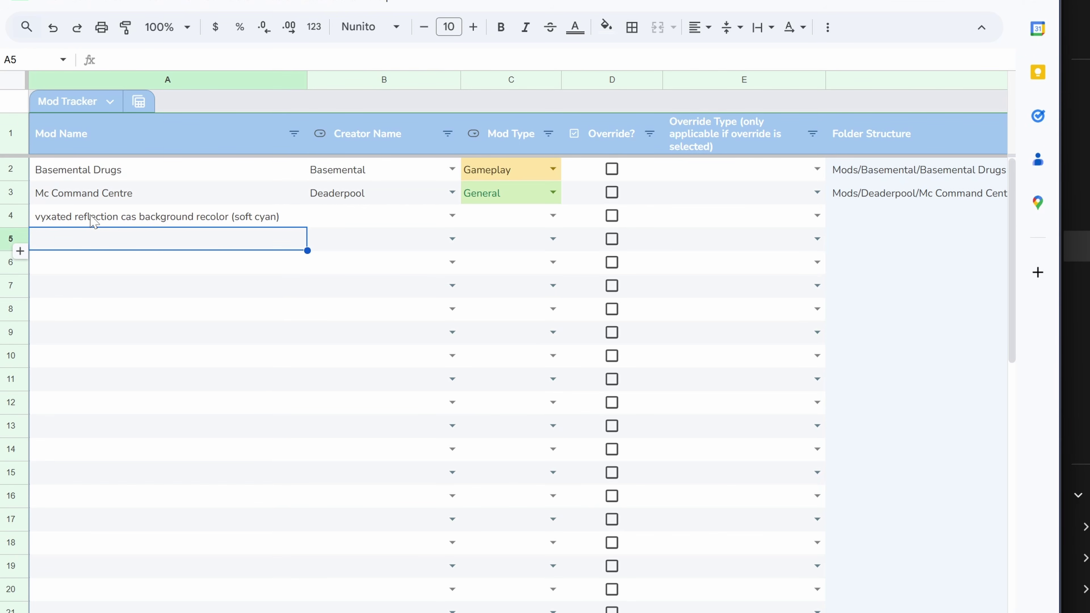
Set the creator of the cas background recolor entry to Scandisim and mark the entry as an override
left_click(394, 221)
left_click(452, 216)
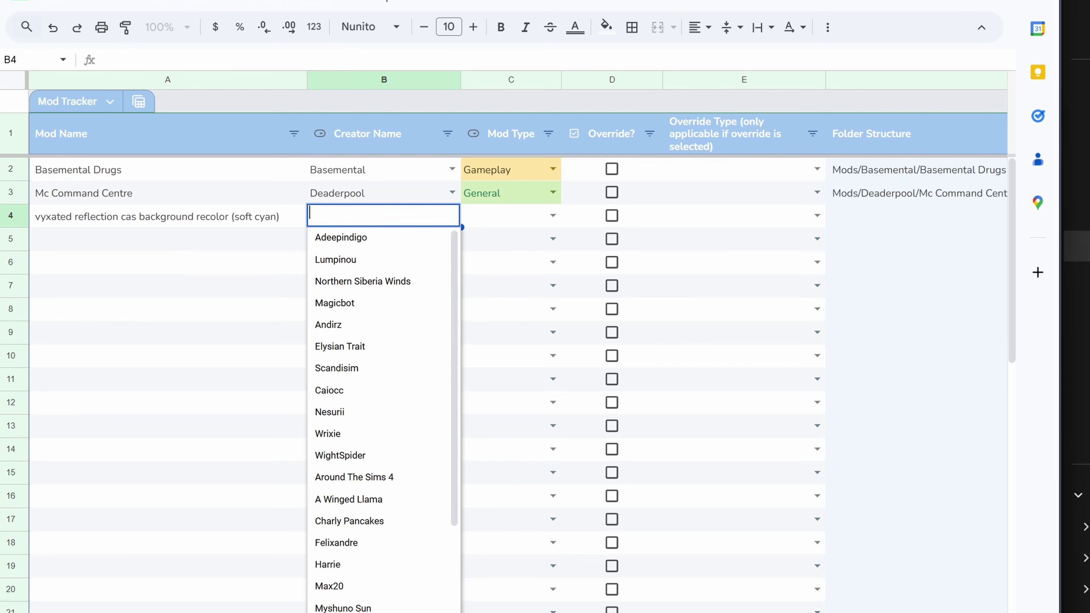
type("sc")
key("Return")
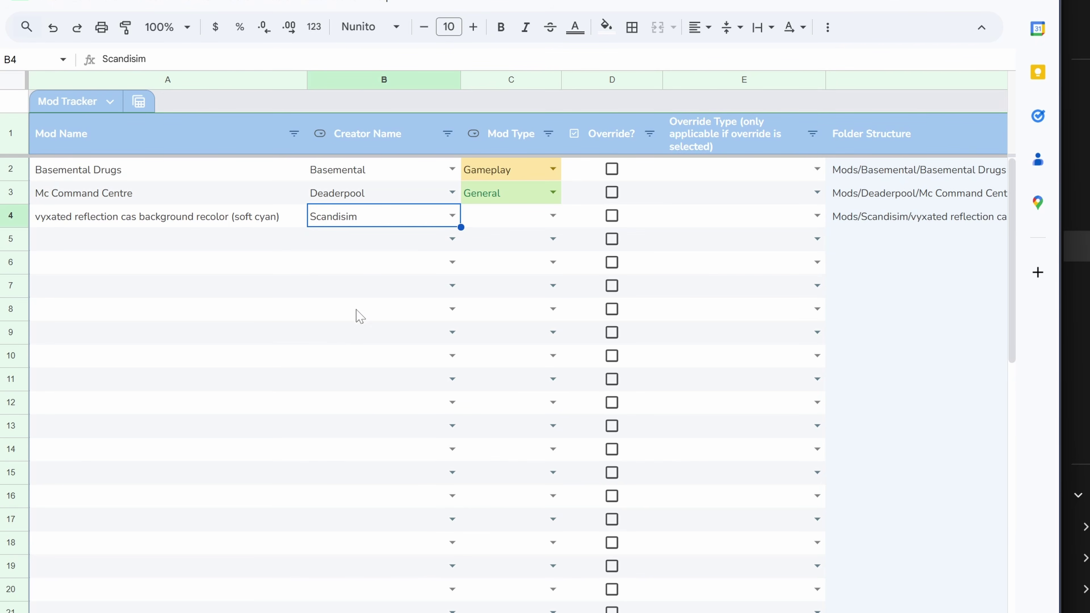
left_click(391, 305)
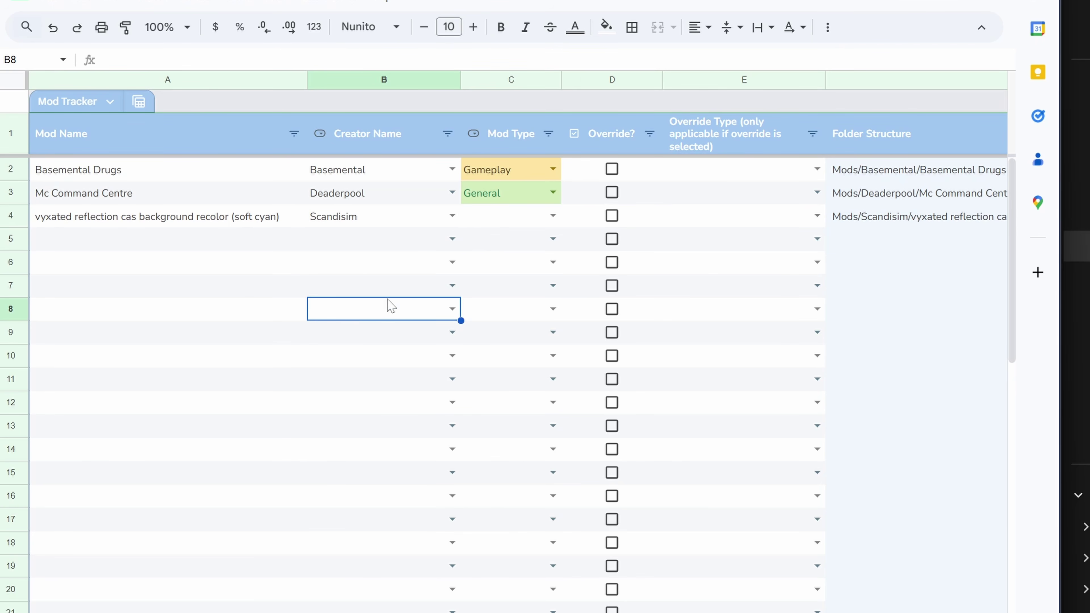
left_click(518, 225)
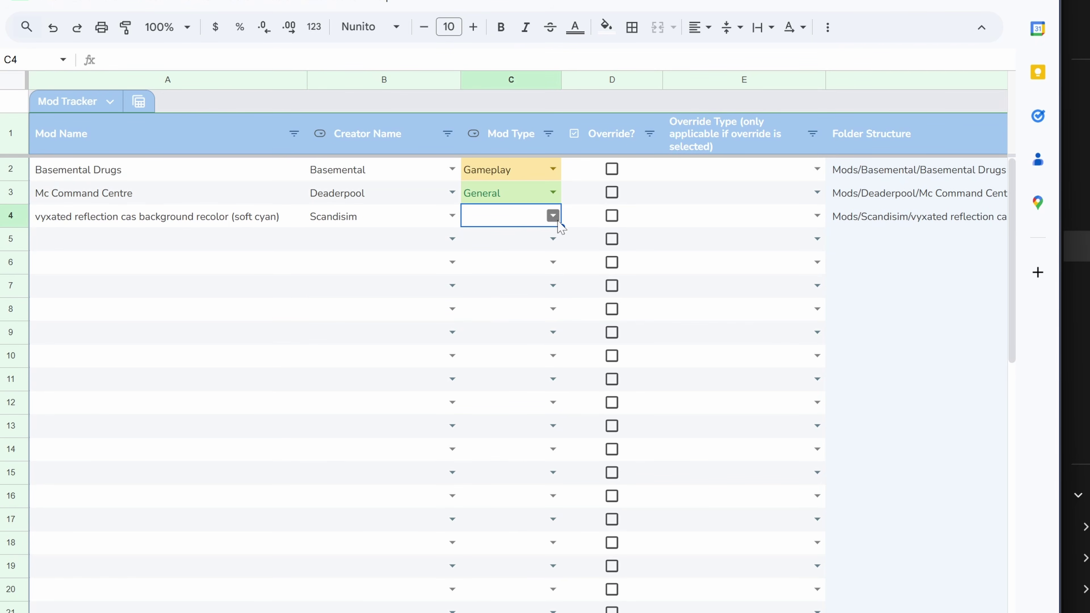
left_click(613, 217)
Look through the override type options for the row 4 entry and the full list in the Override Types sheet
left_click(749, 222)
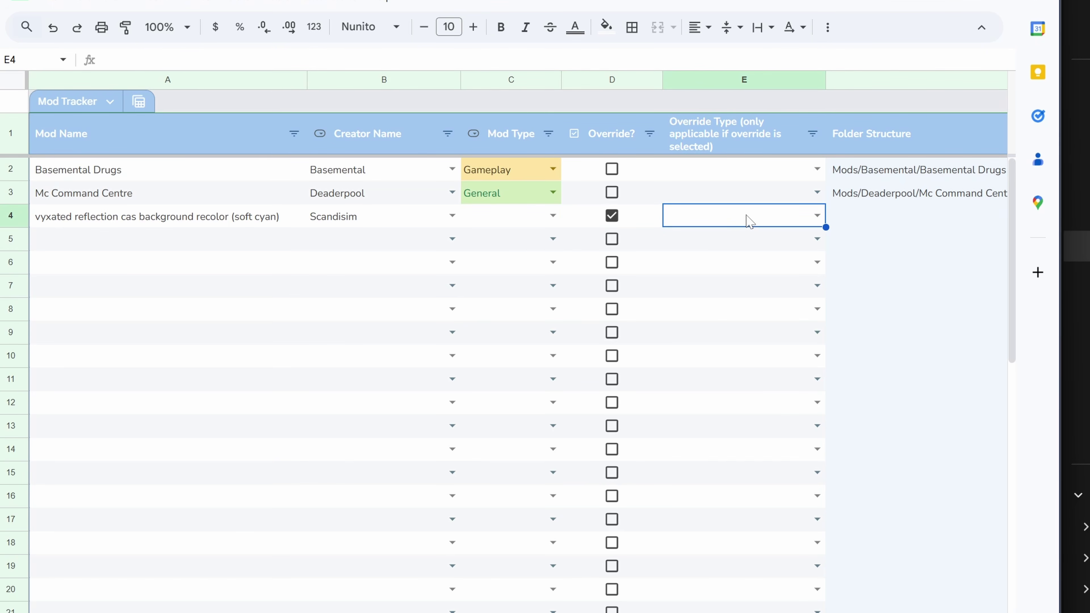
left_click(818, 216)
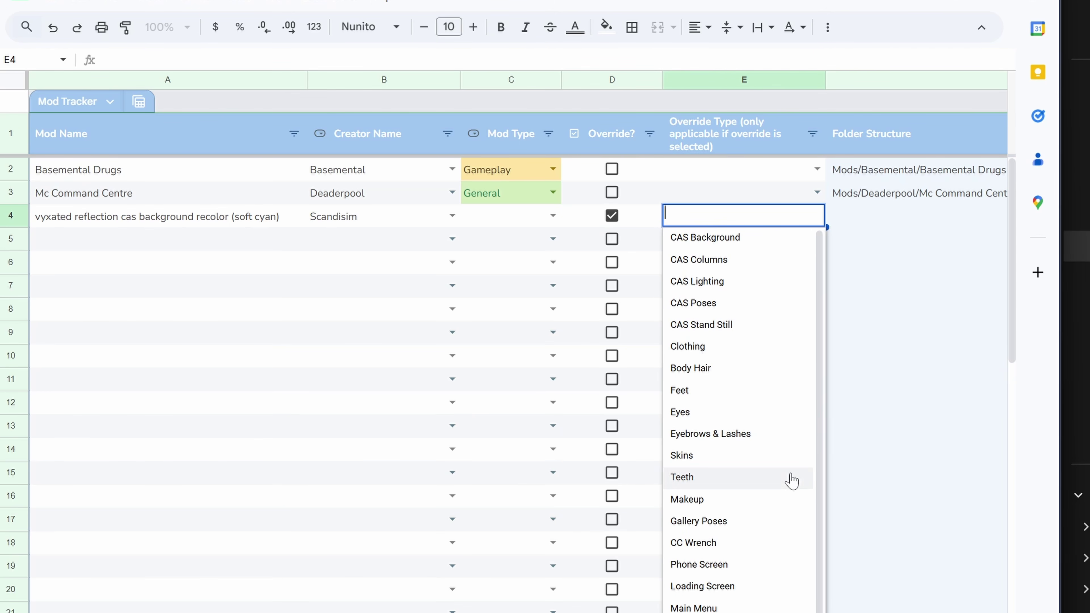
scroll(791, 479, "down", 5)
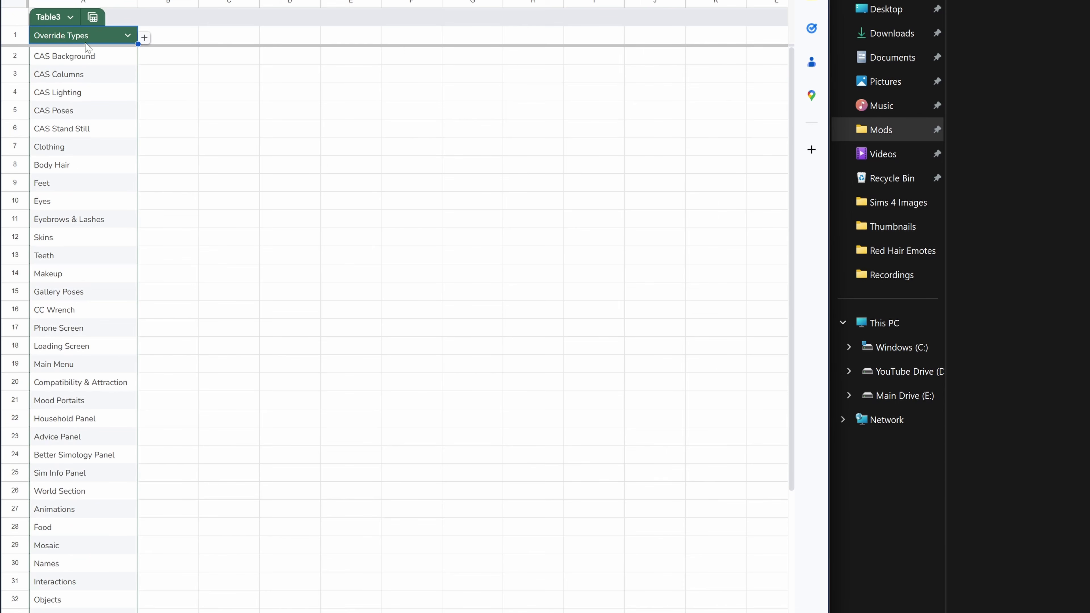
scroll(103, 391, "down", 5)
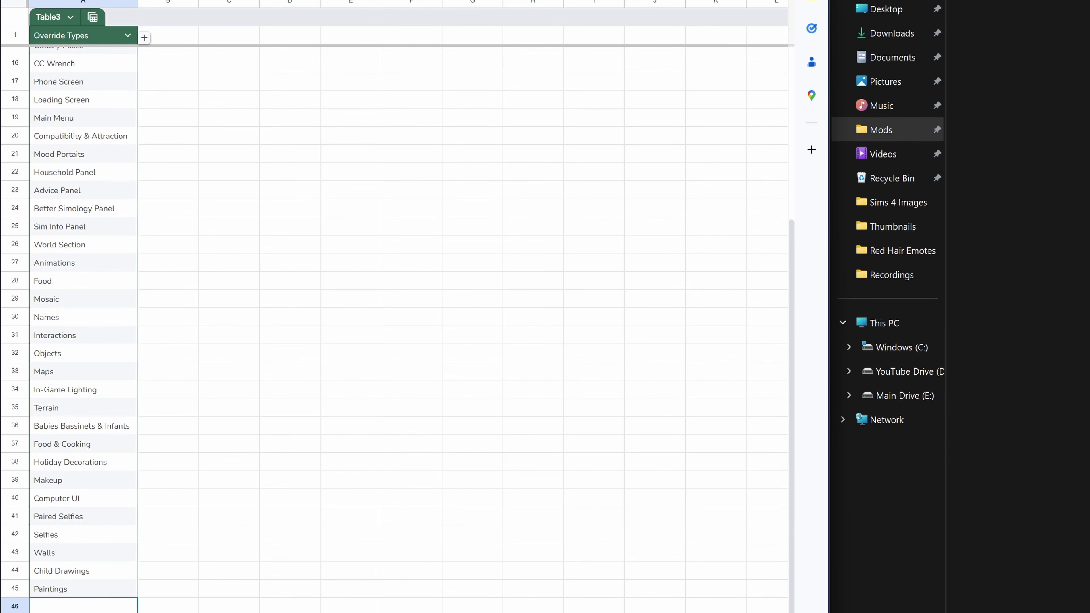
scroll(126, 501, "up", 5)
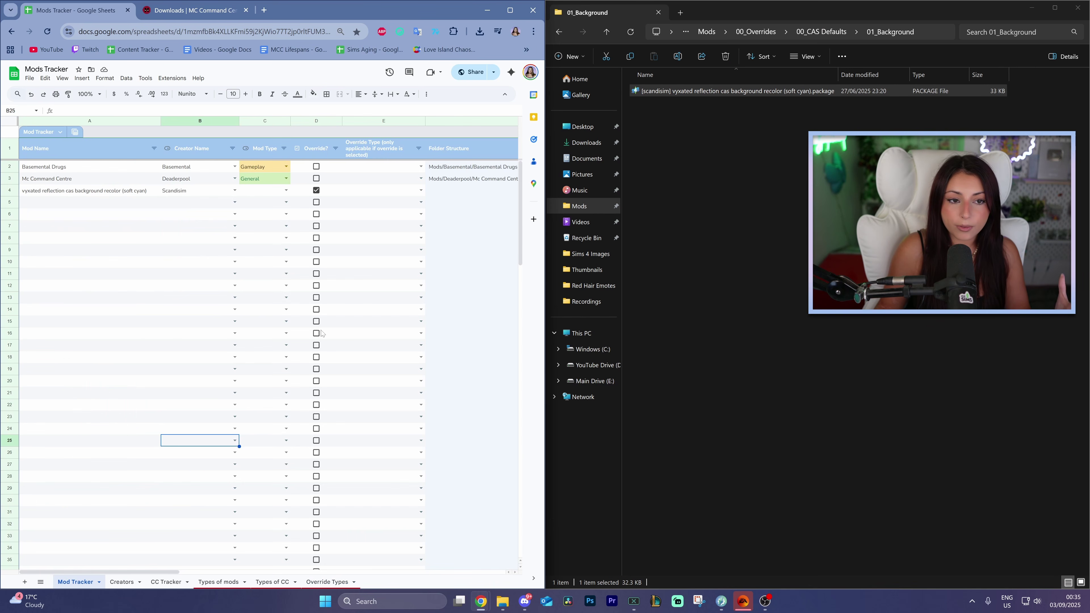
Set the override type of the cas background recolor entry in the Mod Tracker sheet to CAS Background
left_click(373, 191)
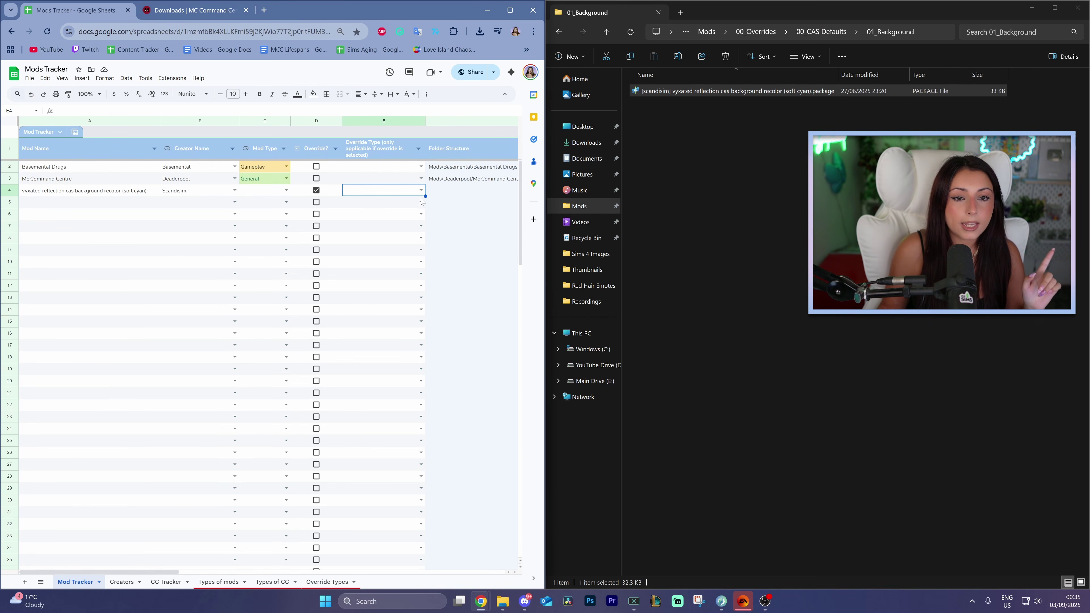
key("Return")
left_click(367, 201)
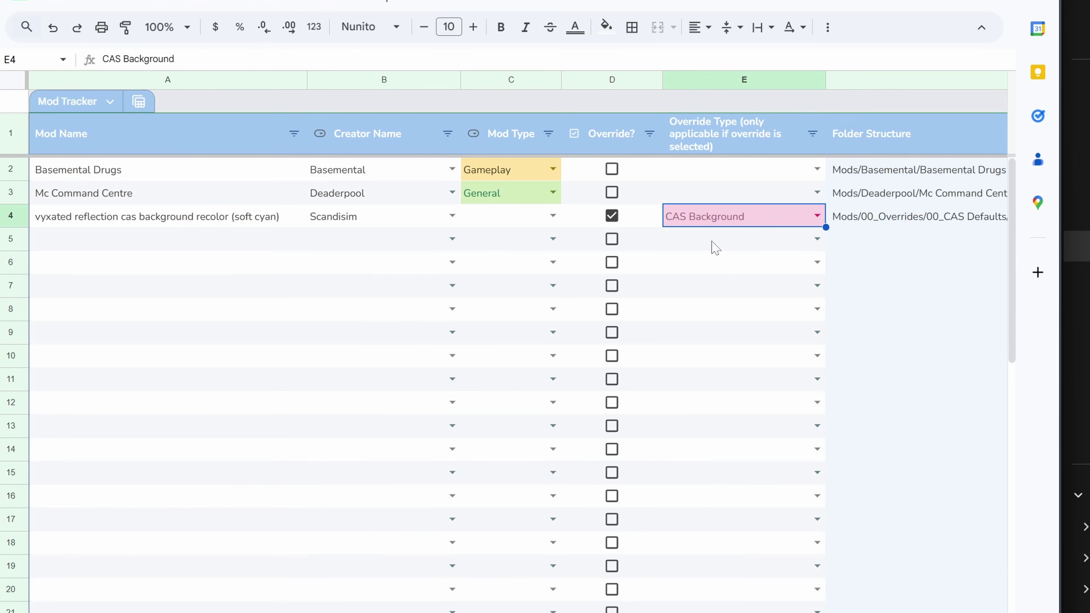
left_click(723, 290)
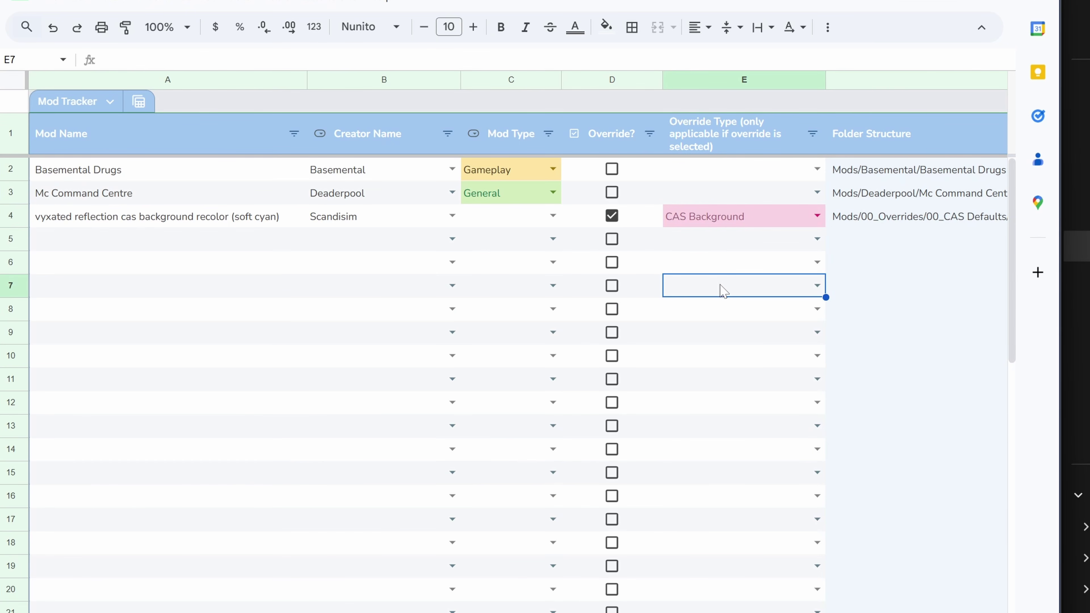
Examine the generated Folder Structure path of the cas background recolor entry in row 4
left_click(148, 216)
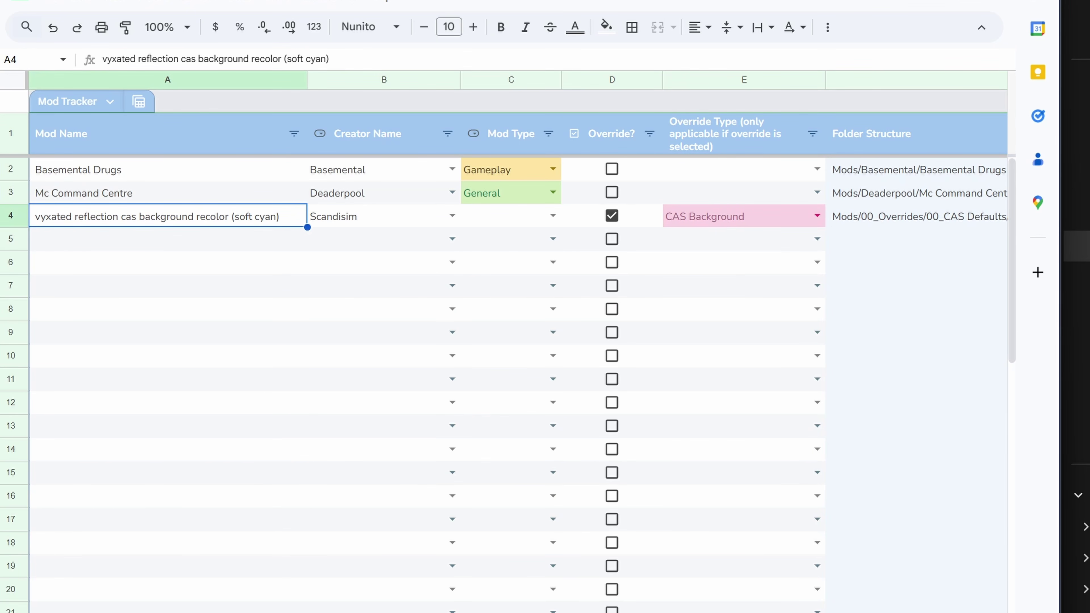
scroll(515, 343, "right", 10)
left_click(284, 219)
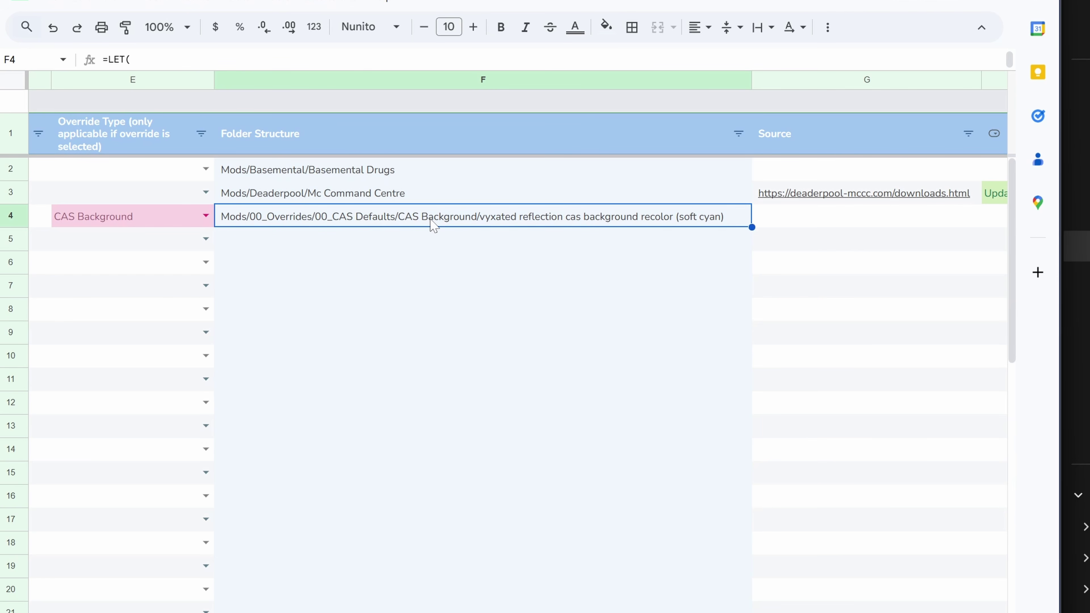
Switch to File Explorer and trace the path from 00_Overrides through 00_CAS Defaults to 01_Background
key("alt+Tab")
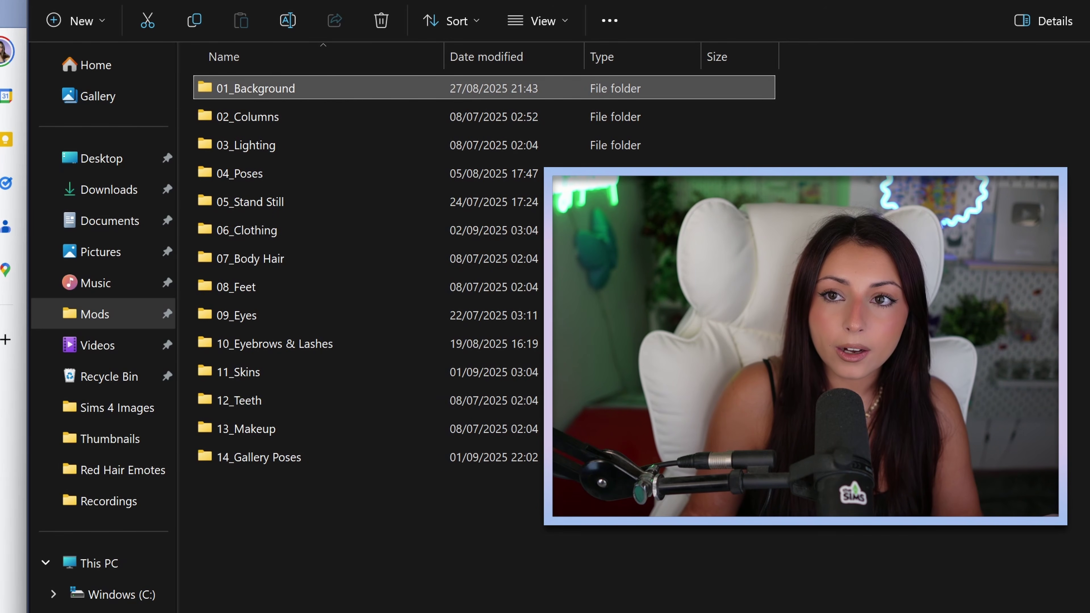
key("alt+Up")
key("alt+Up")
double_click(273, 145)
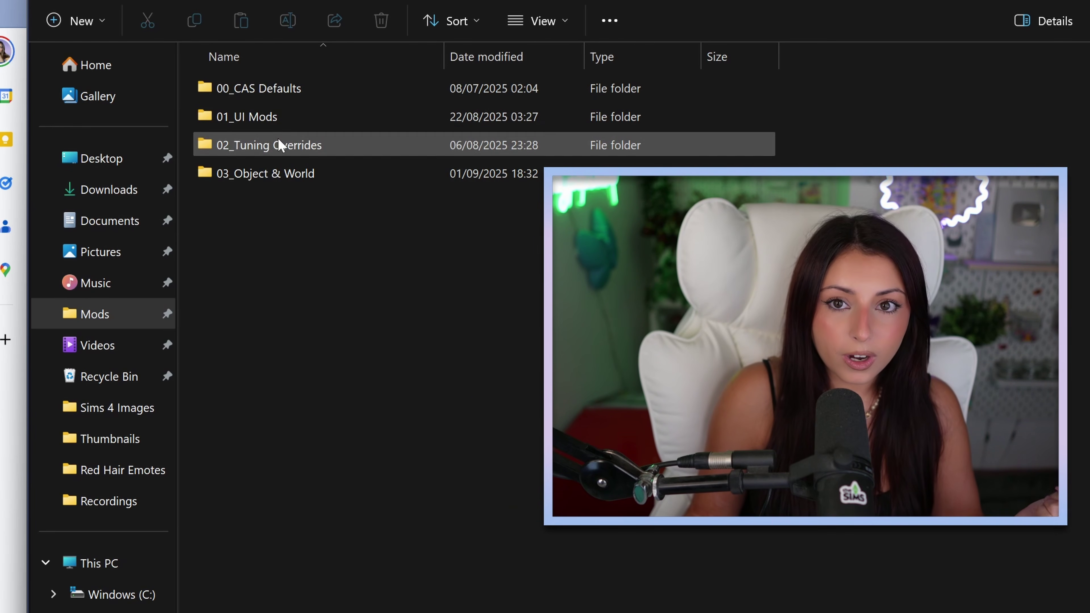
double_click(281, 95)
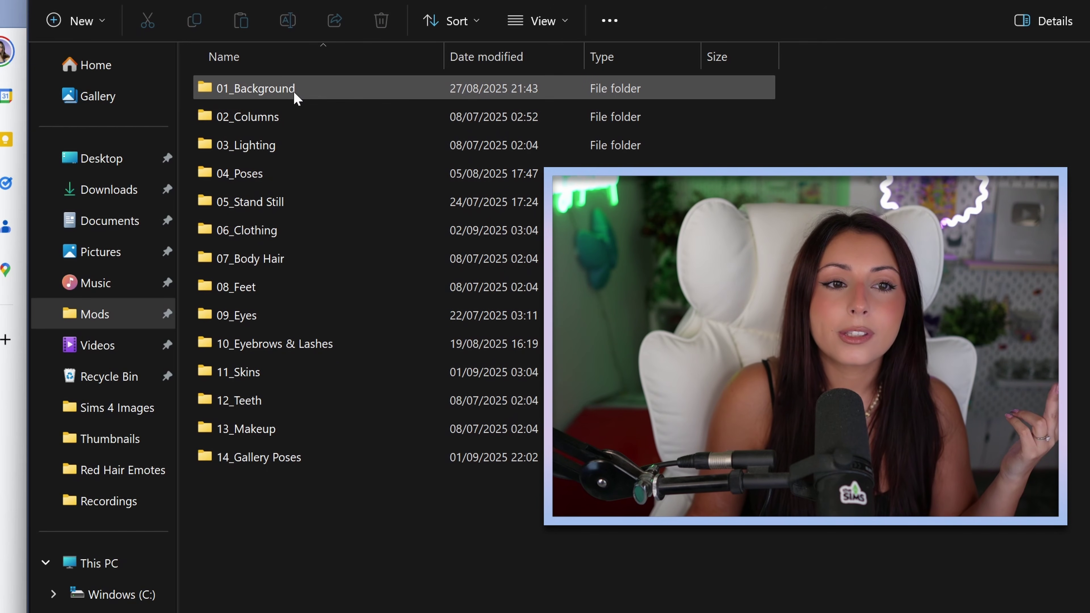
double_click(295, 93)
left_click(295, 94)
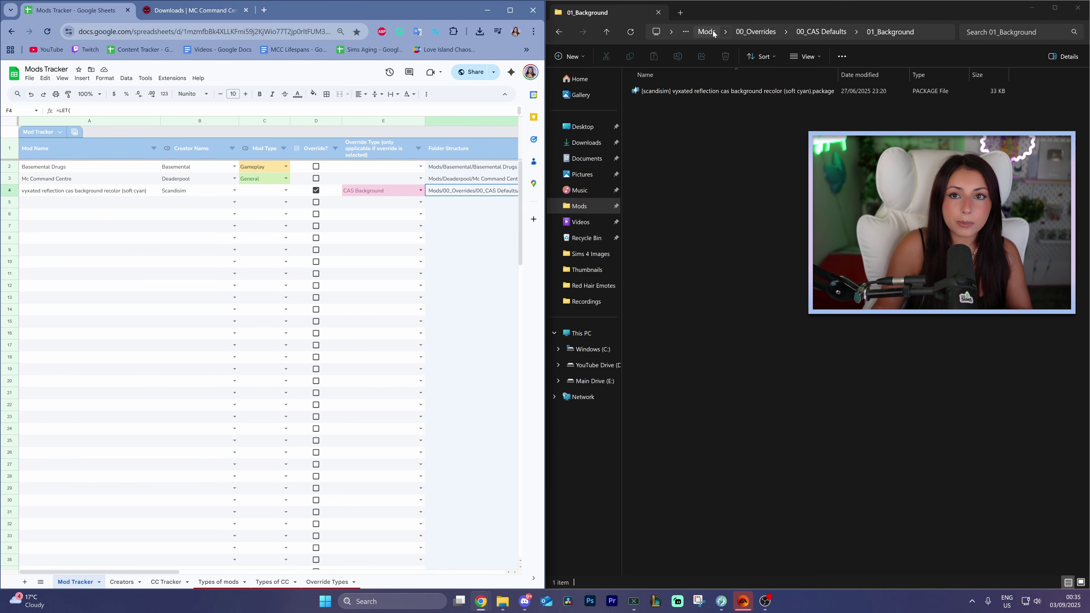
left_click(712, 31)
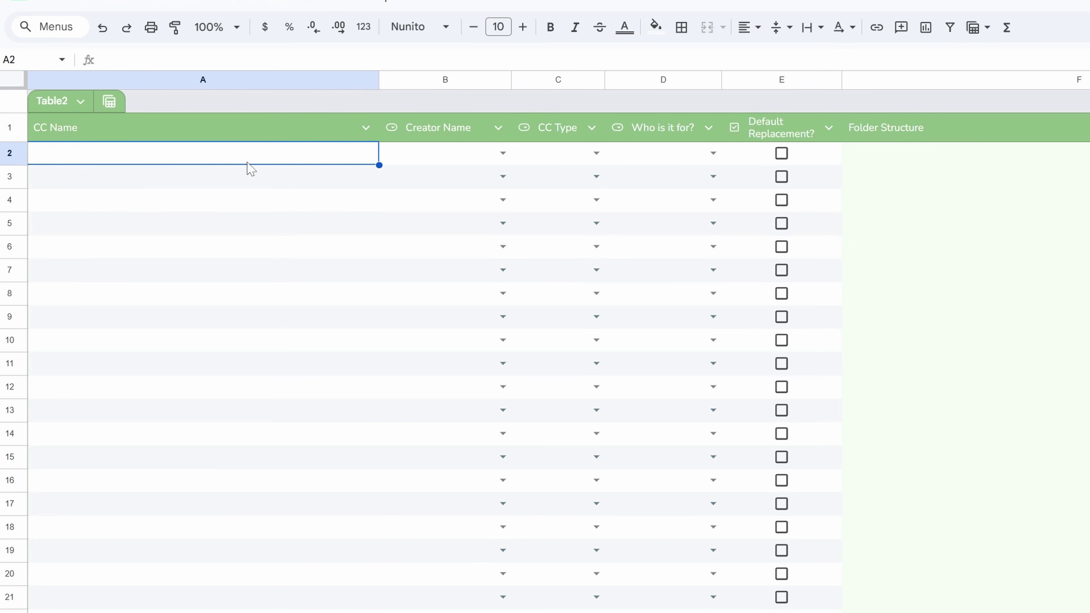
Review the CC Tracker columns, including the CC Type and Who is it for? options, Default Replacement and the compatibility status
left_click(458, 164)
left_click(571, 162)
left_click(596, 154)
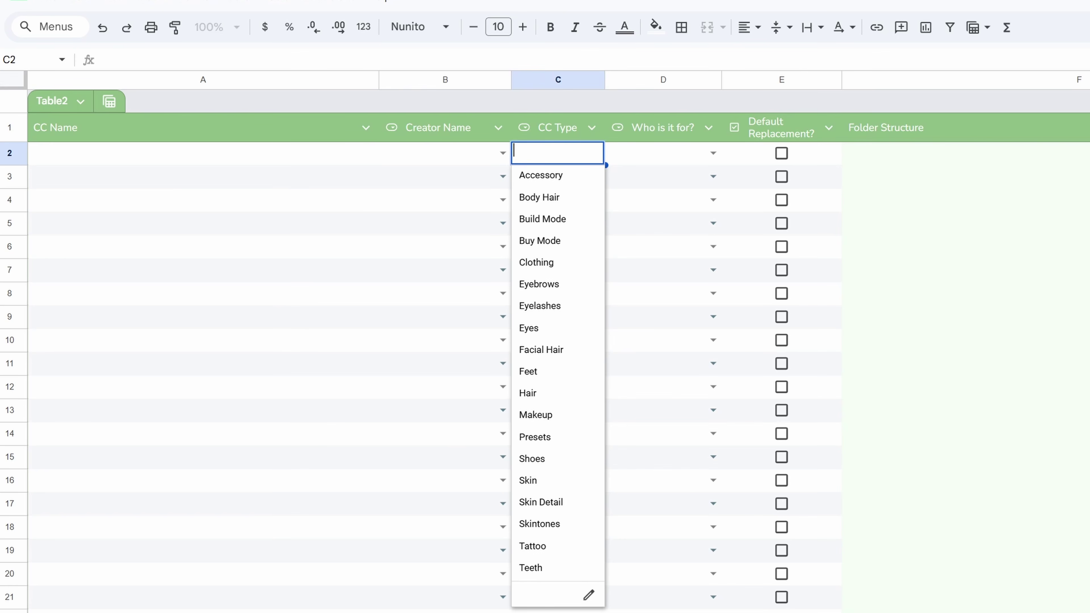
left_click(365, 294)
left_click(711, 155)
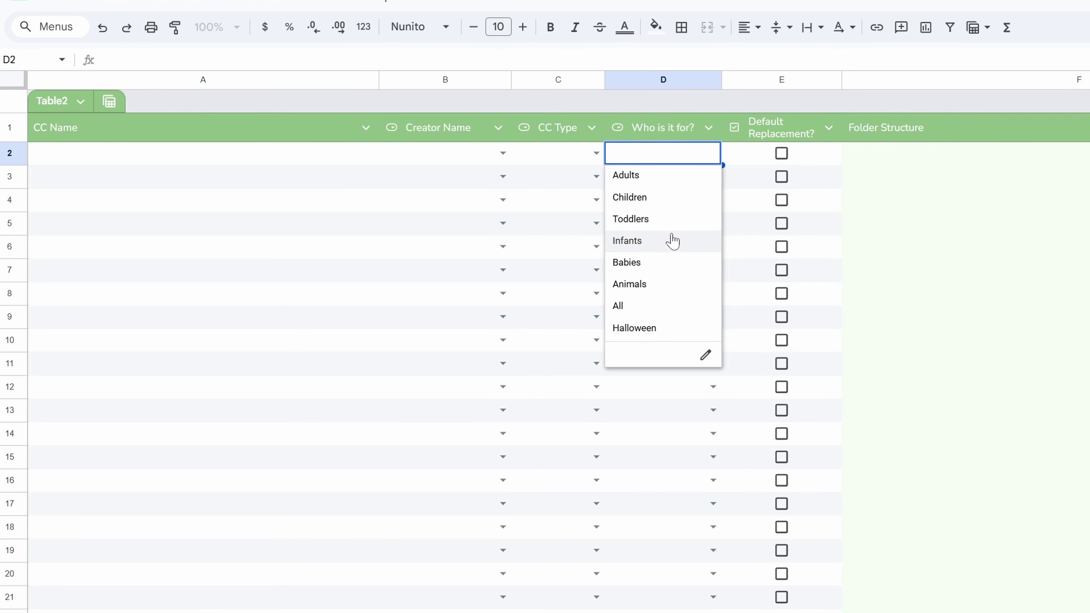
left_click(360, 300)
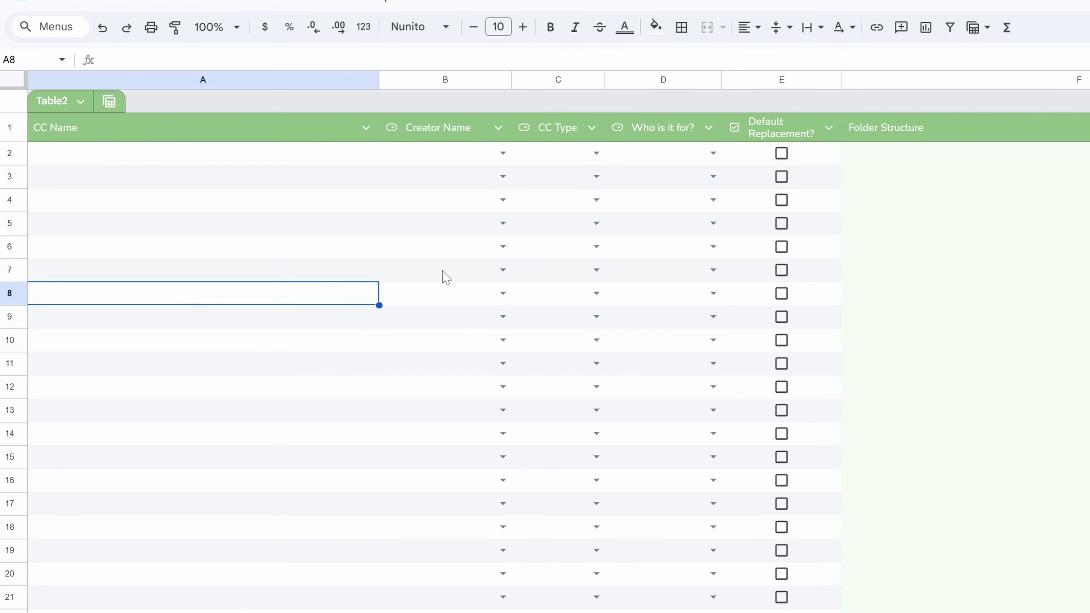
left_click(781, 153)
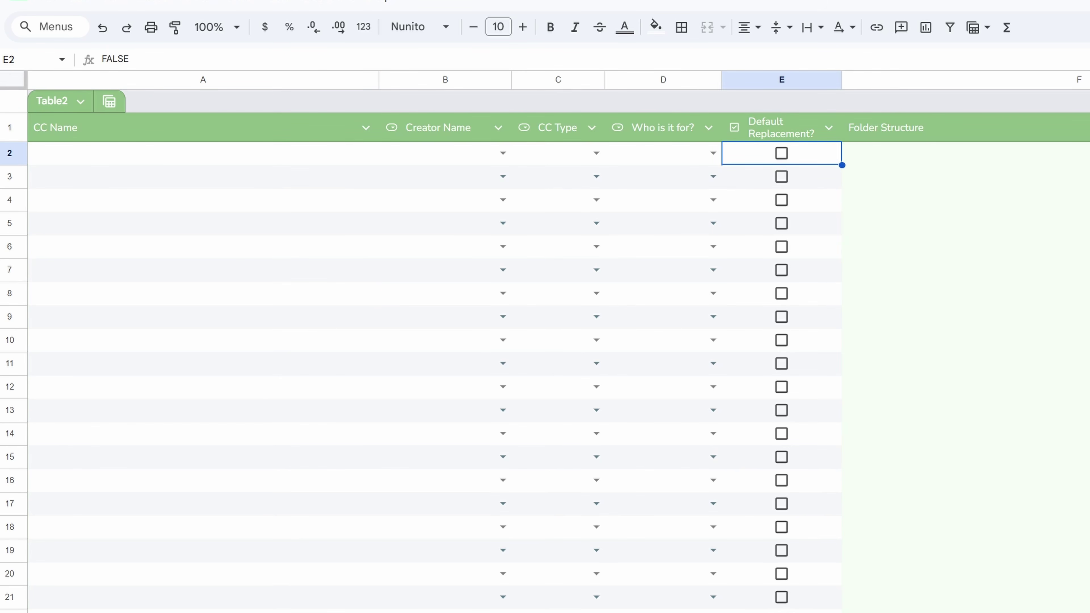
left_click(1089, 154)
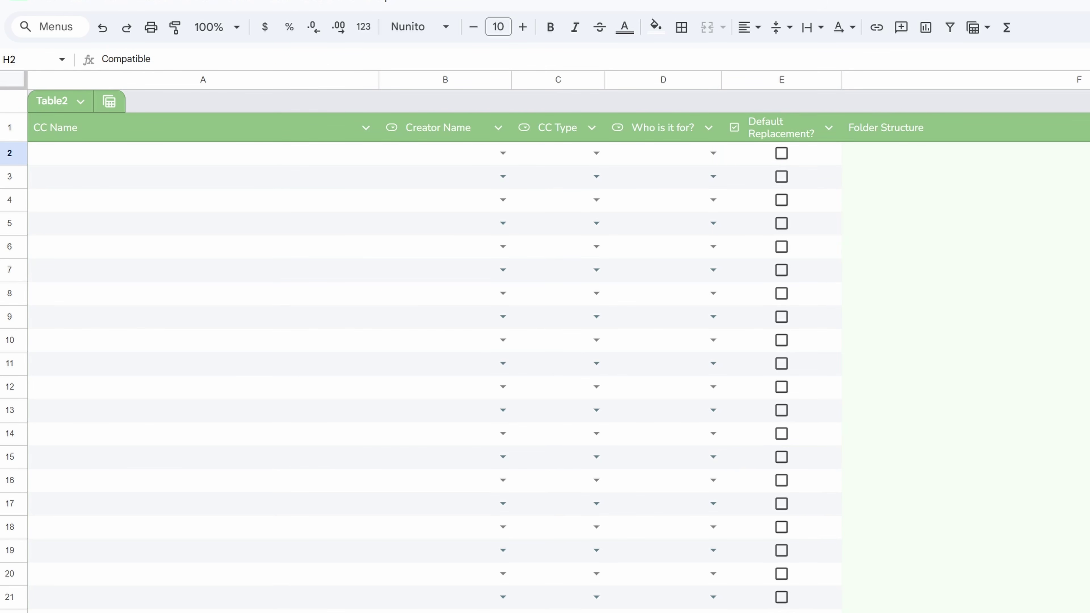
key("Right")
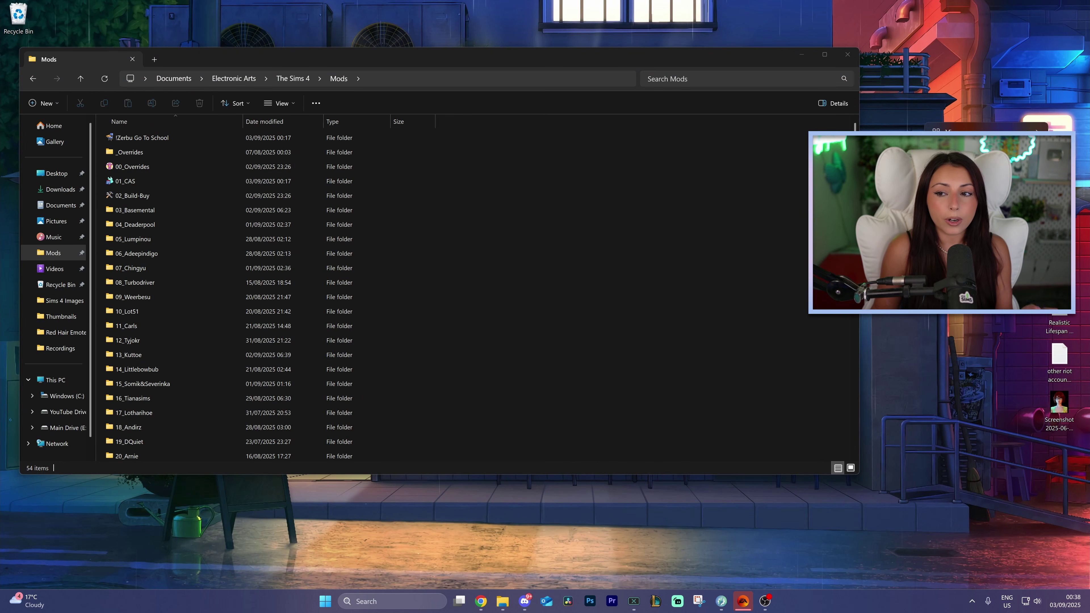
Create a desktop folder named TESTING MODS and open it
mouse_move(966, 194)
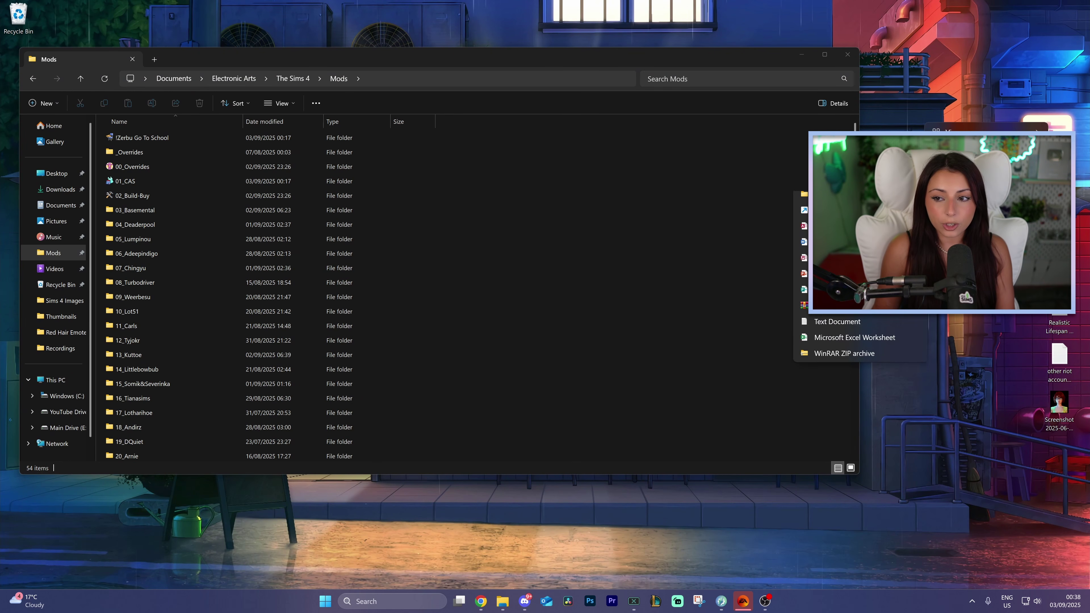
left_click(858, 202)
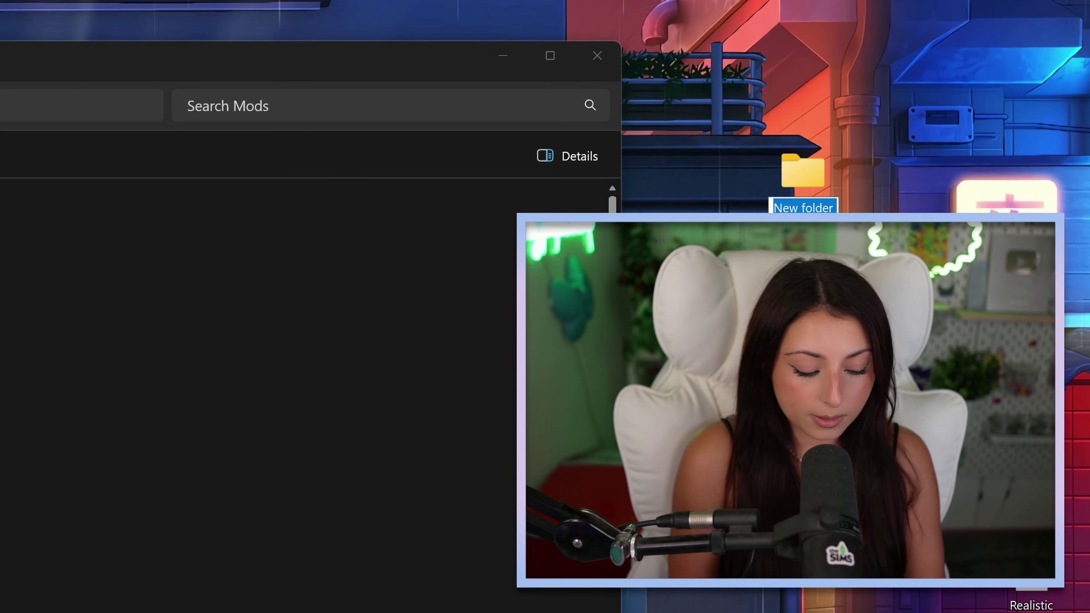
type("TESTING M")
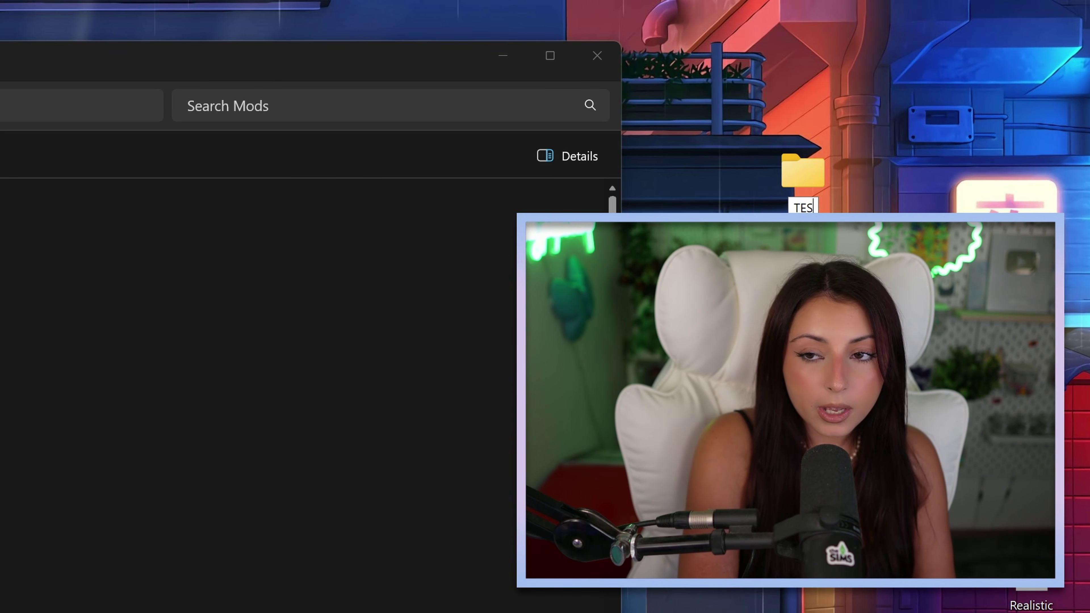
key("BackSpace")
key("BackSpace")
key("Return")
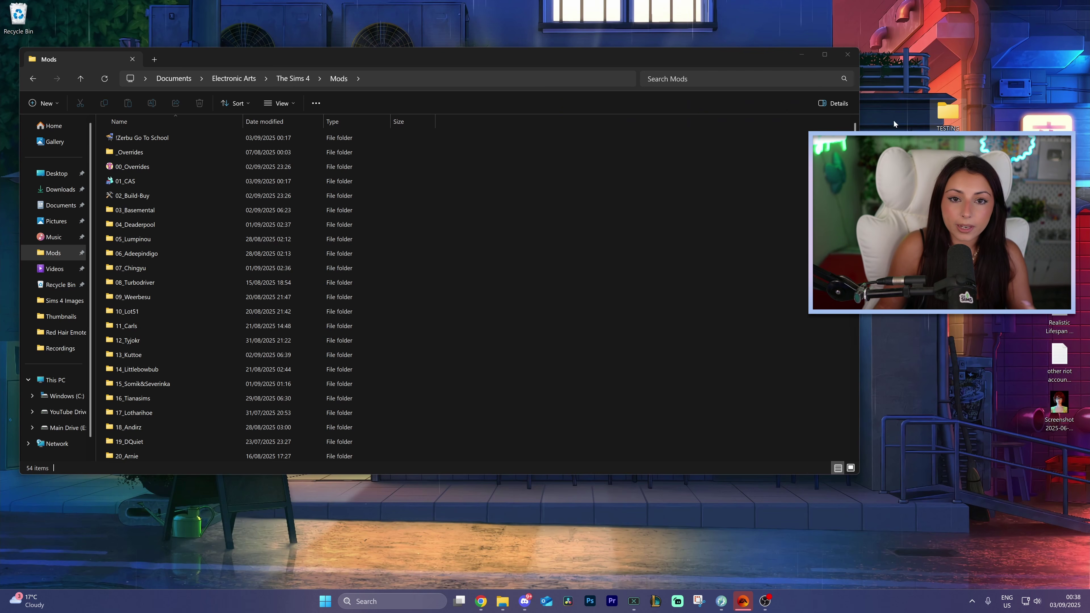
double_click(948, 113)
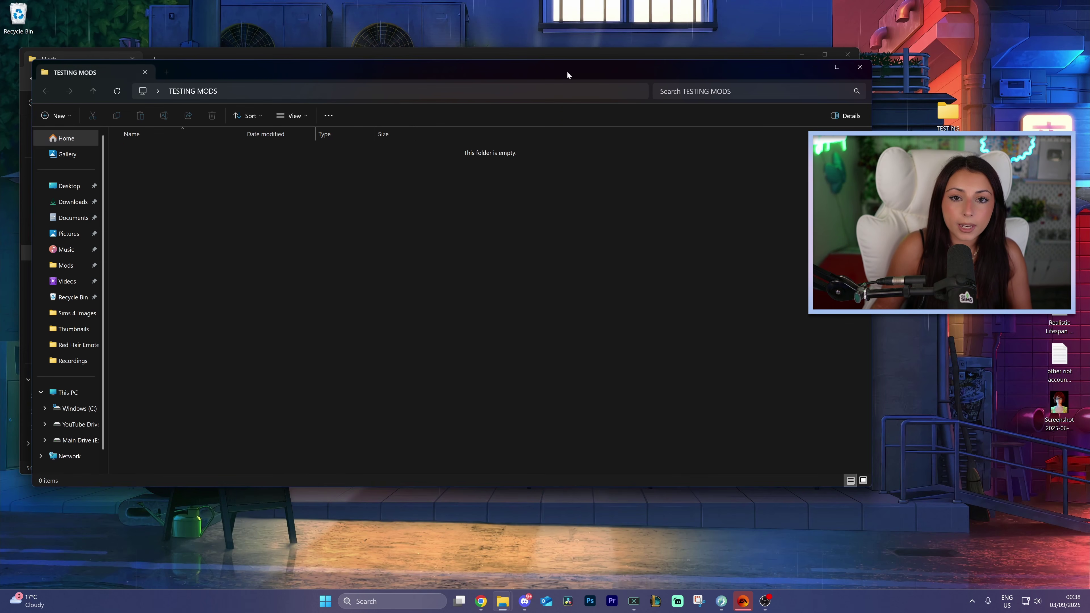
Place the TESTING MODS and Mods windows side by side and move everything from 03_Basemental down, except Resource.cfg and Tmex-BetterExceptions.ts4script, into TESTING MODS
left_click_drag(568, 72, 1089, 234)
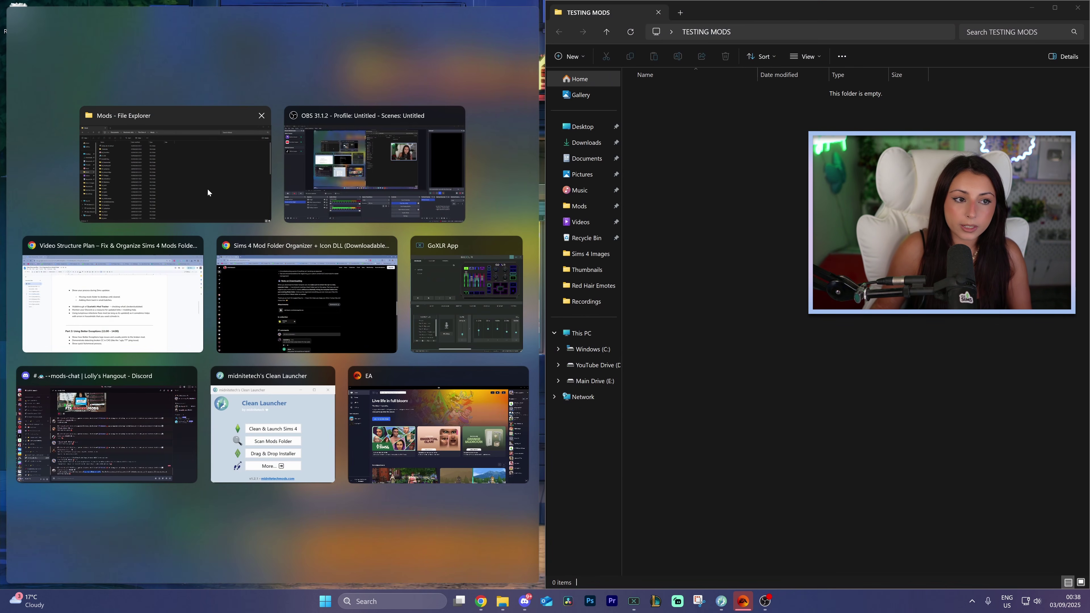
left_click(209, 191)
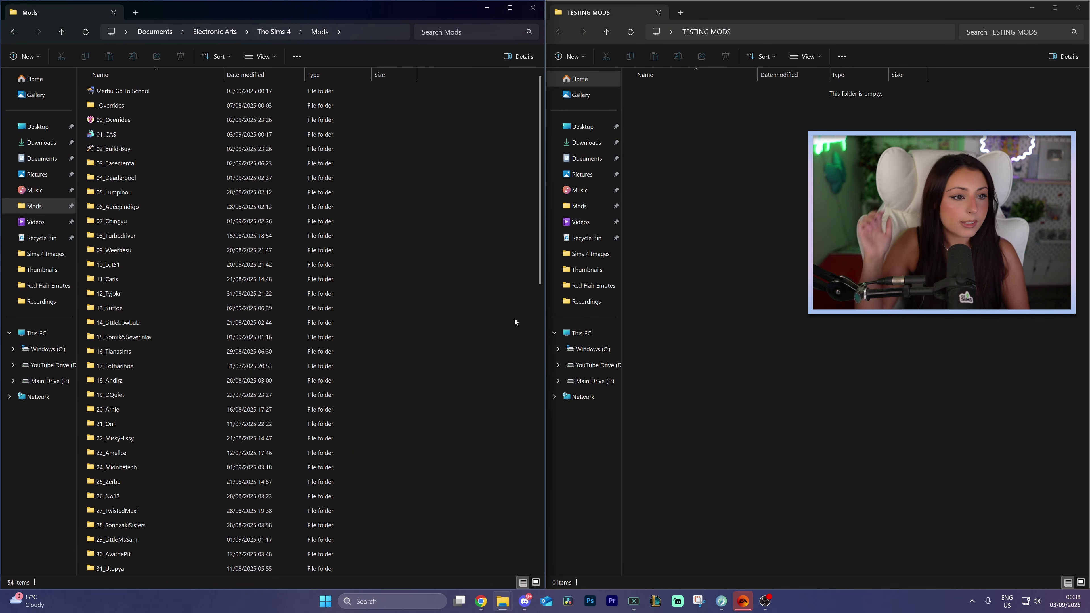
left_click(178, 165)
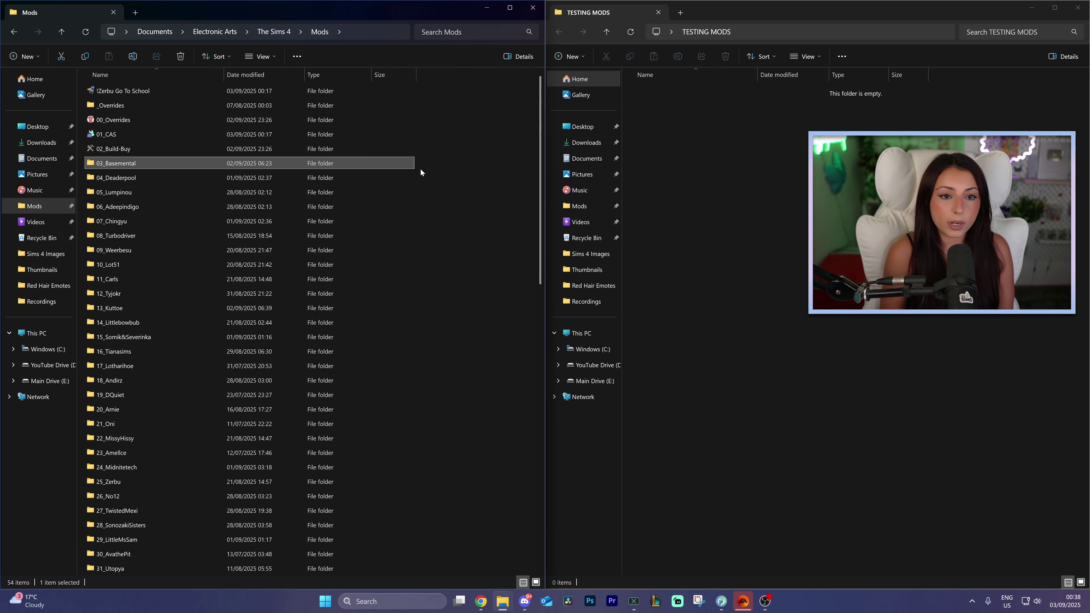
key("shift+End")
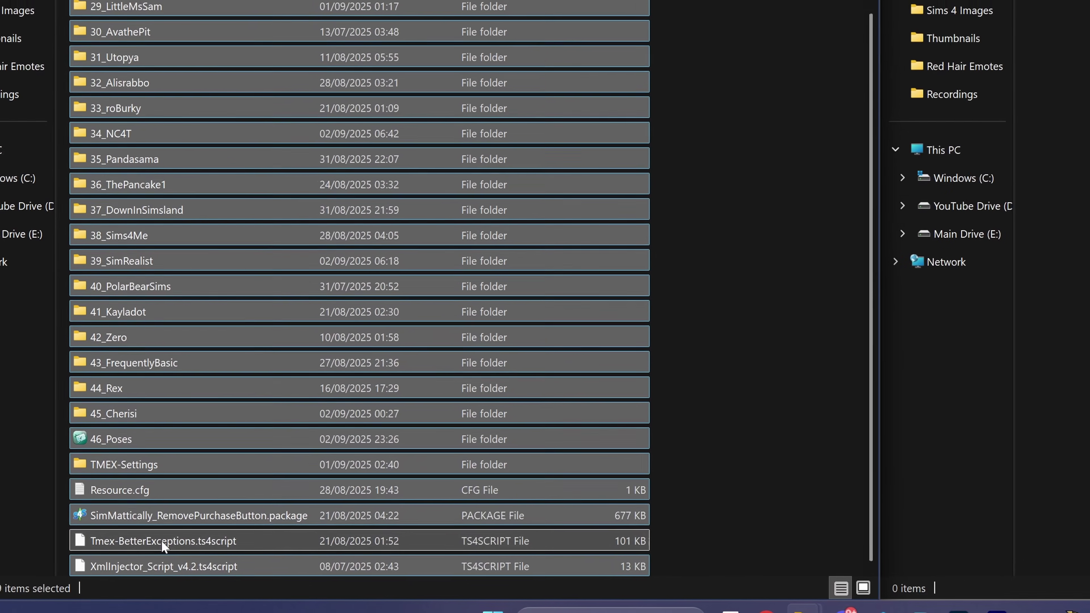
left_click(161, 540, "ctrl")
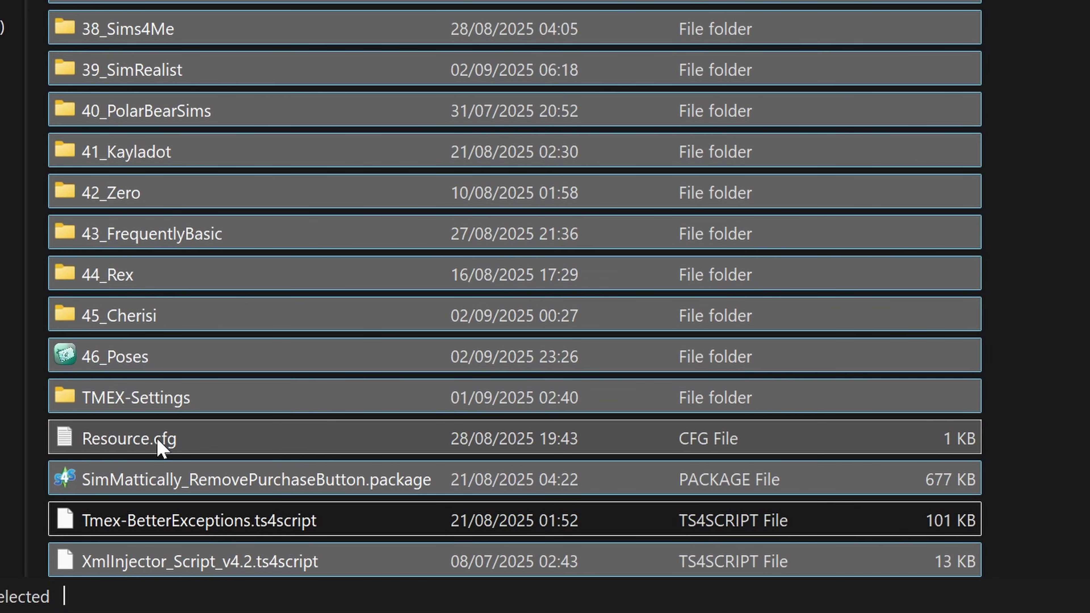
scroll(440, 319, "up", 7)
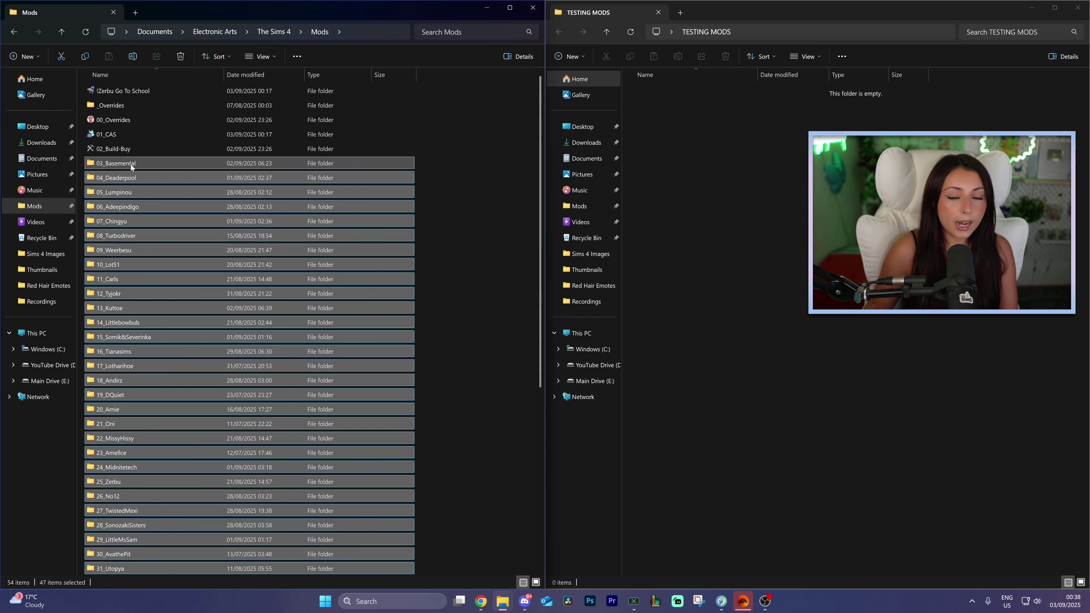
left_click_drag(181, 311, 773, 215)
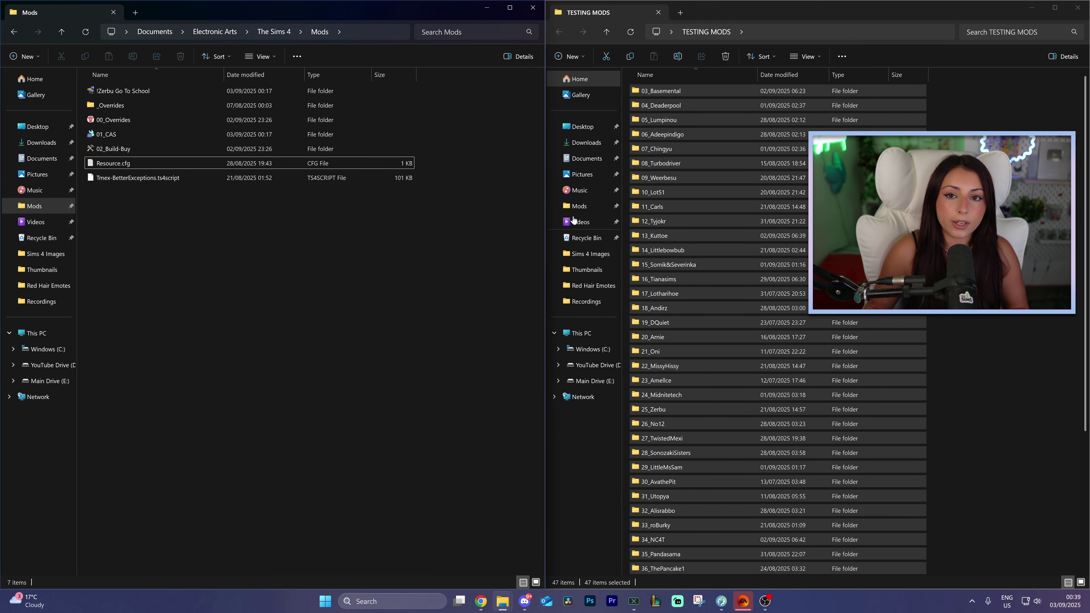
Move the 03_Basemental folder from TESTING MODS back into the Mods folder
left_click(683, 91)
left_click_drag(682, 91, 344, 258)
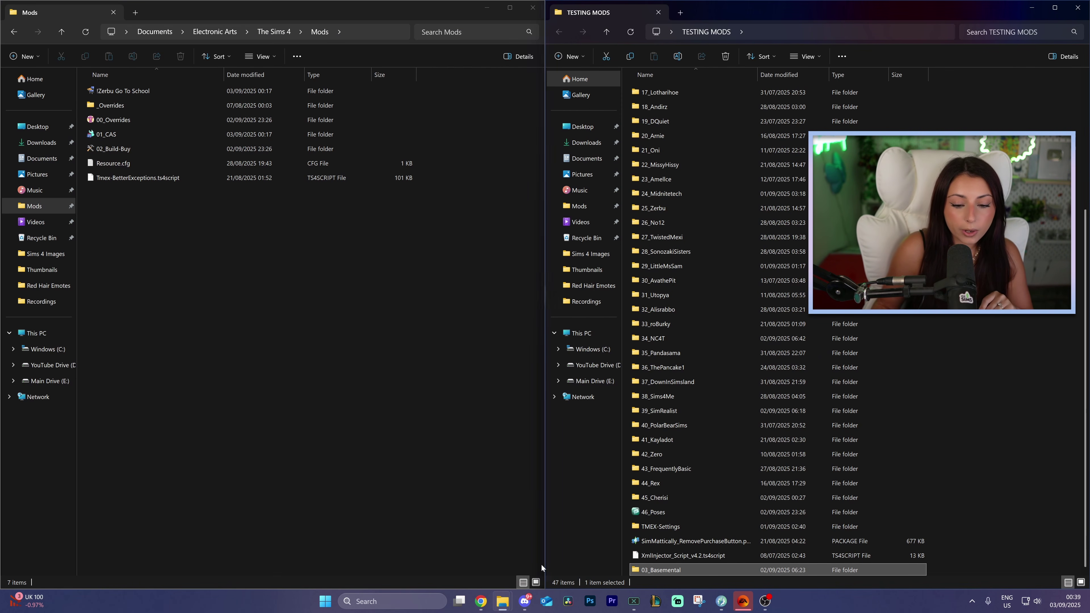
Switch to Discord, maximise its window and locate the mods-news channel among The Sims channels of Lolly's Hangout
left_click(524, 601)
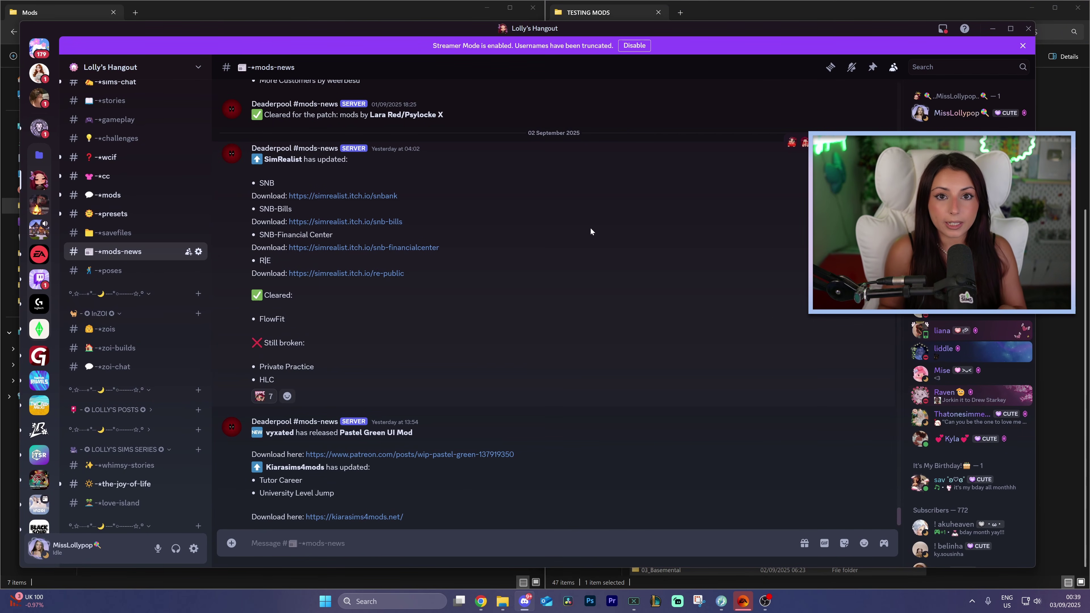
left_click(1010, 29)
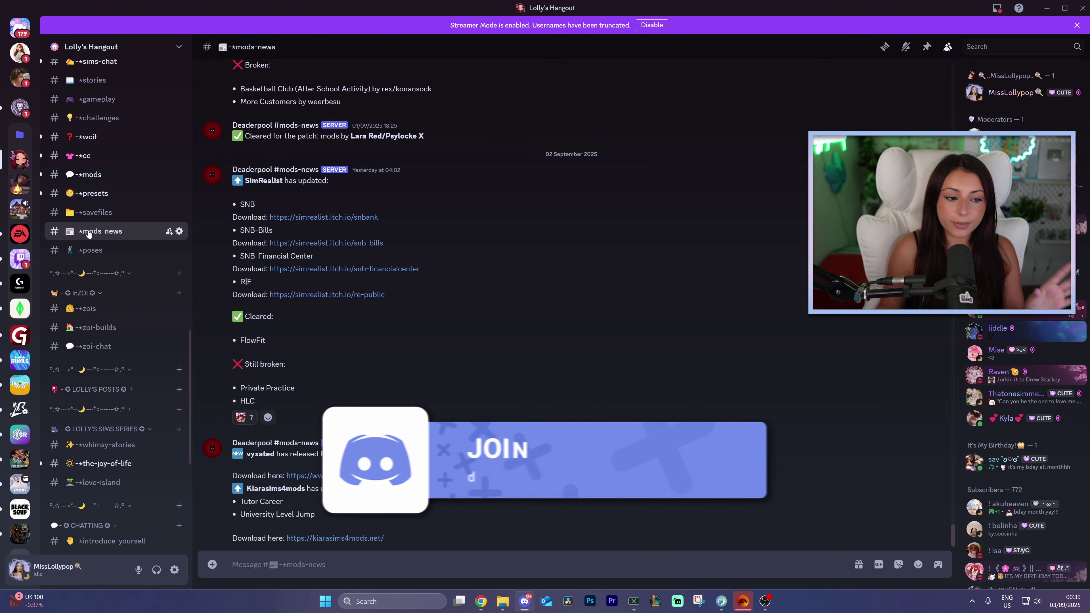
scroll(124, 306, "up", 15)
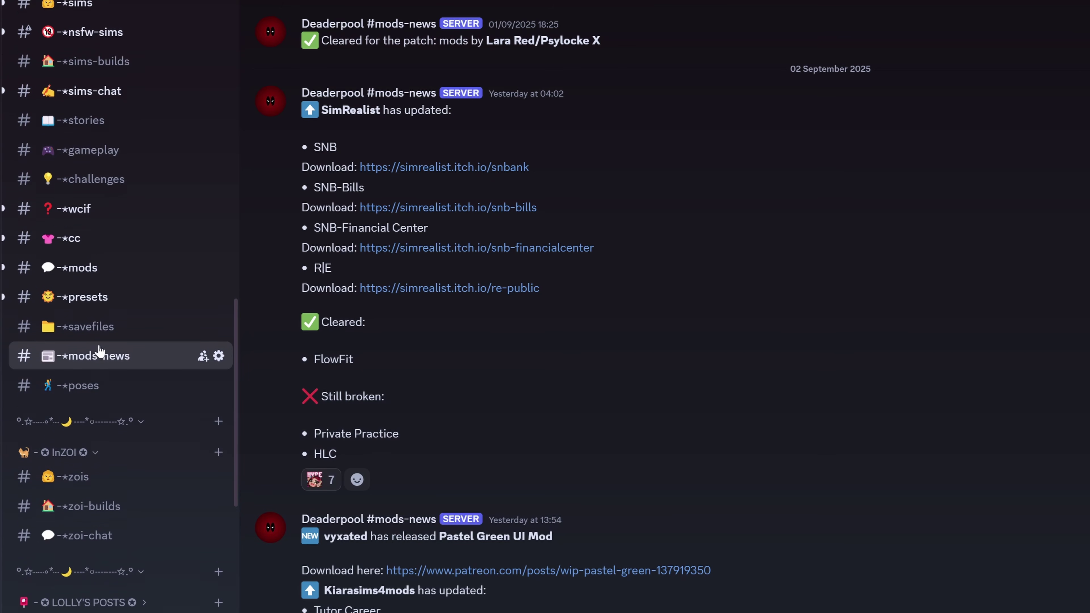
scroll(62, 55, "up", 2)
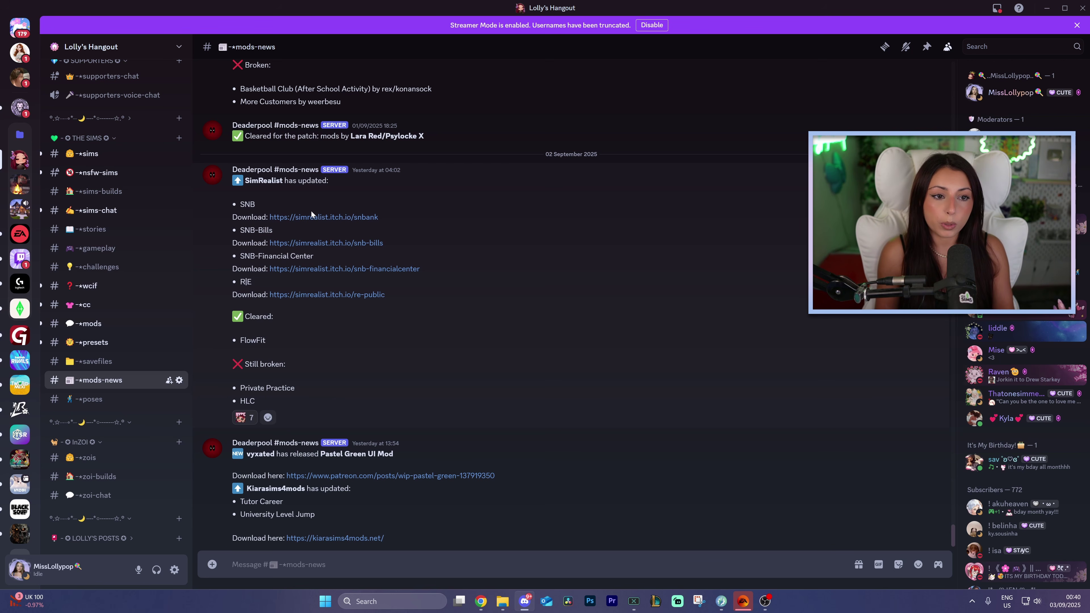
Read the mods-news posts on the SimRealist updates and the broken mods, including More Customers by weerbesu
left_click_drag(245, 181, 284, 187)
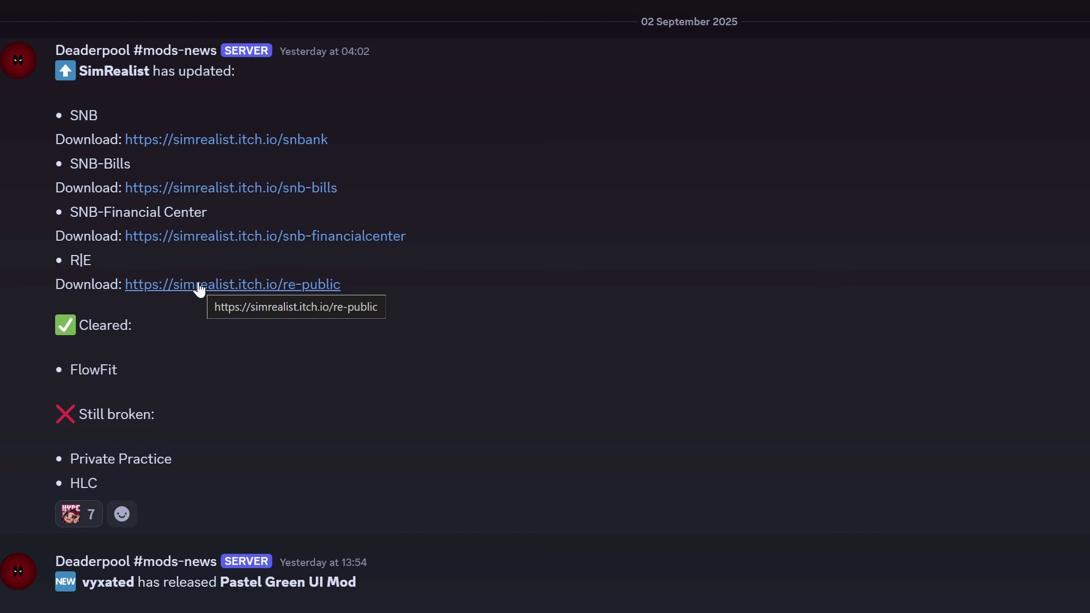
scroll(199, 287, "up", 5)
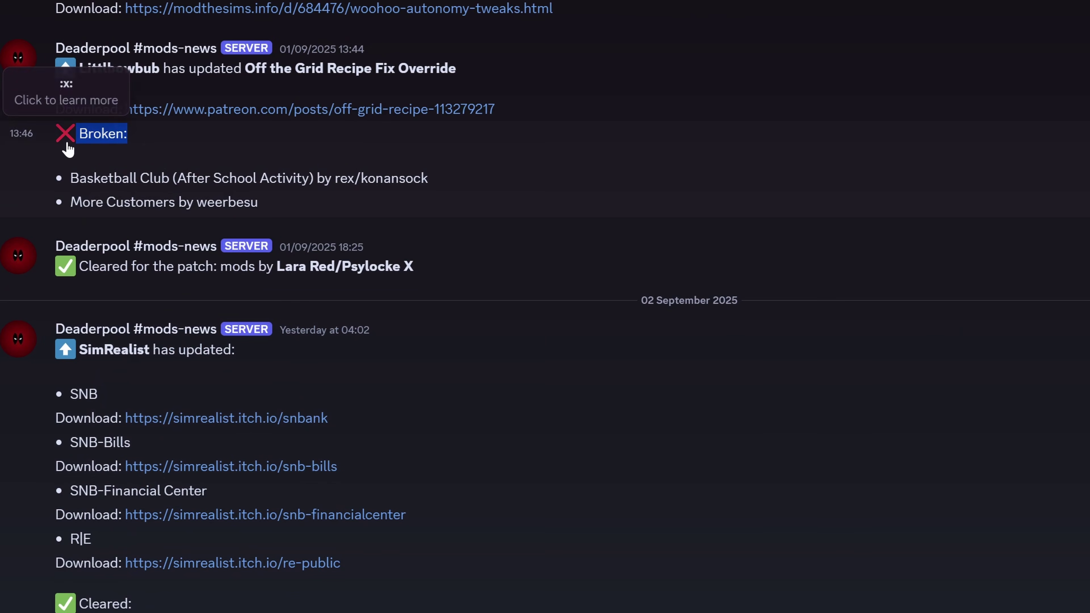
left_click(184, 134)
left_click_drag(69, 207, 228, 204)
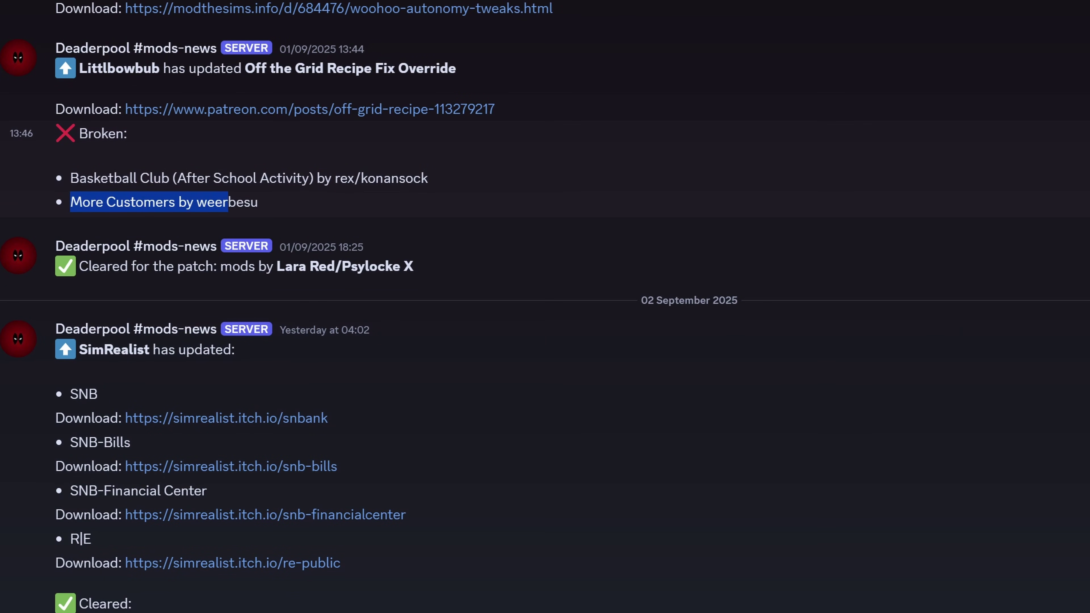
left_click(267, 204)
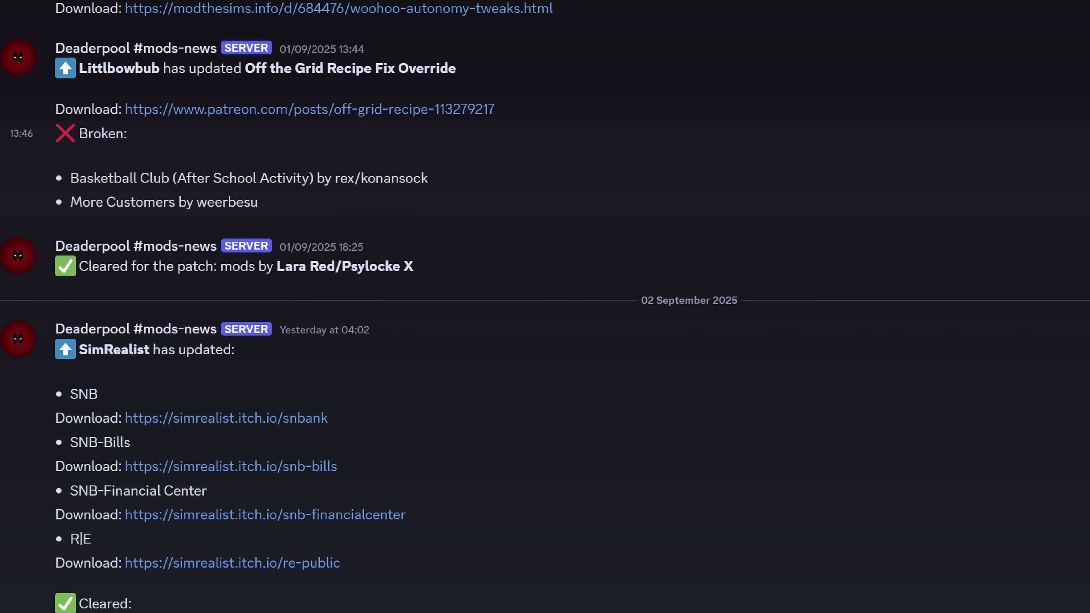
scroll(204, 204, "up", 10)
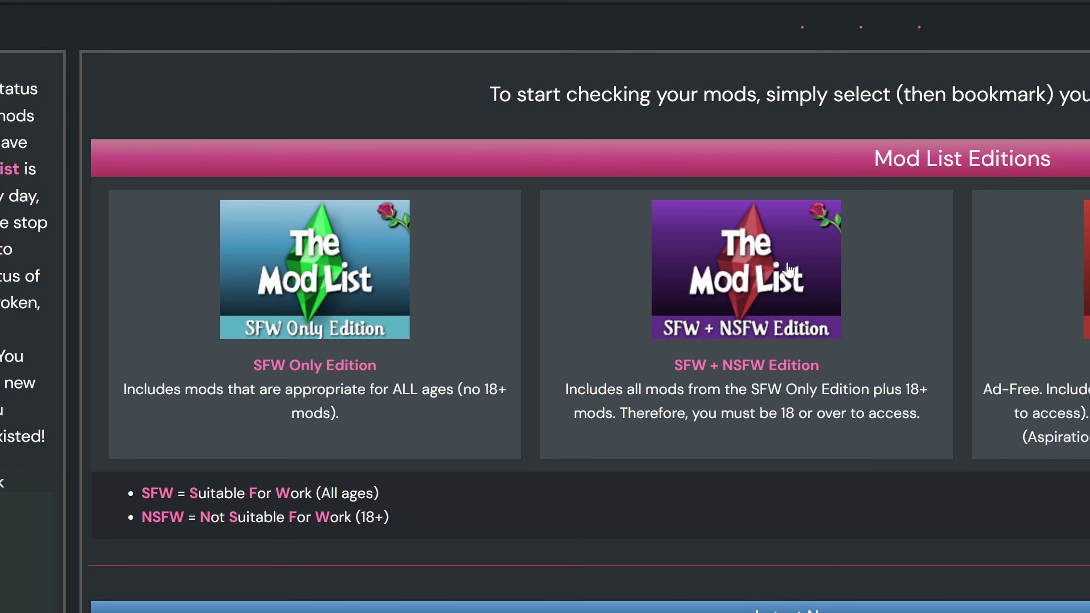
Open the SFW + NSFW Edition of The Mod List and check the patch status of mods matching "basemental"
left_click(759, 279)
scroll(468, 300, "down", 2)
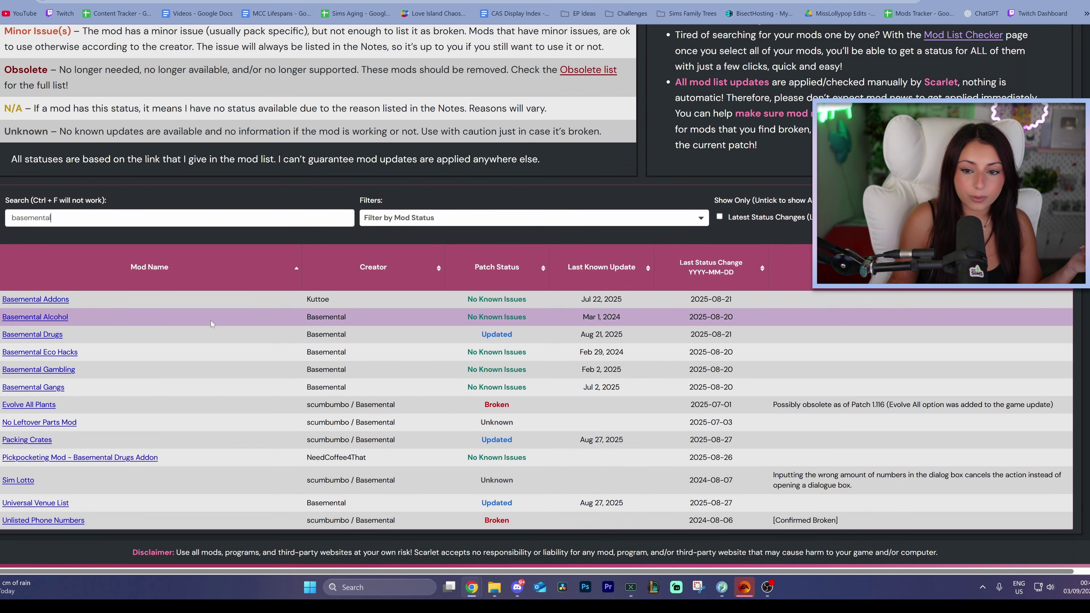
scroll(210, 320, "down", 2)
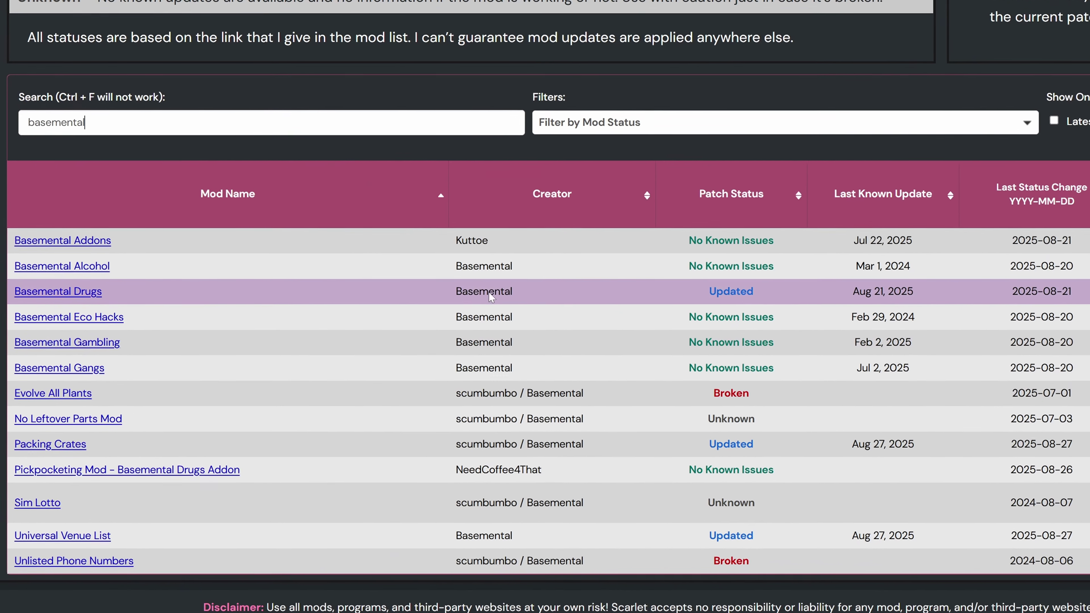
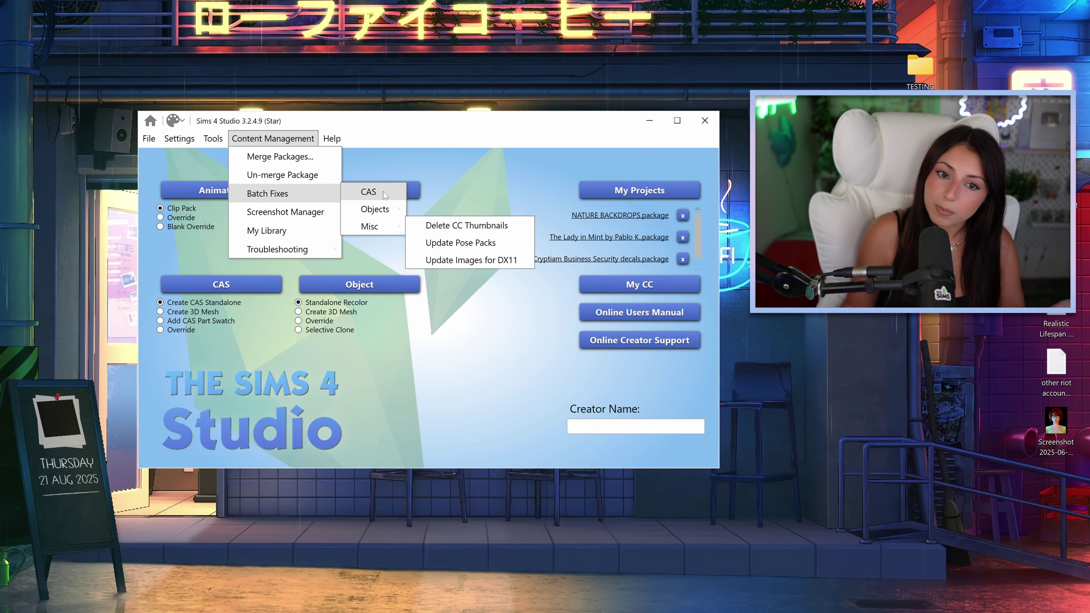
In Sims 4 Studio, open the Disallow CC for default garment batch fix and set its Mods Folder to 46_Poses
mouse_move(375, 191)
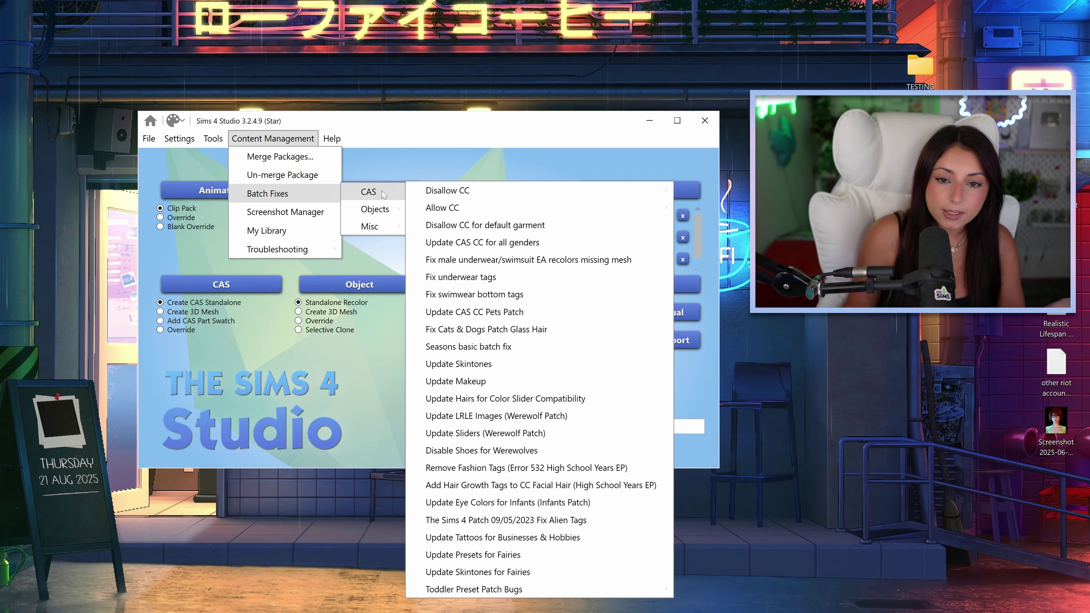
left_click(482, 227)
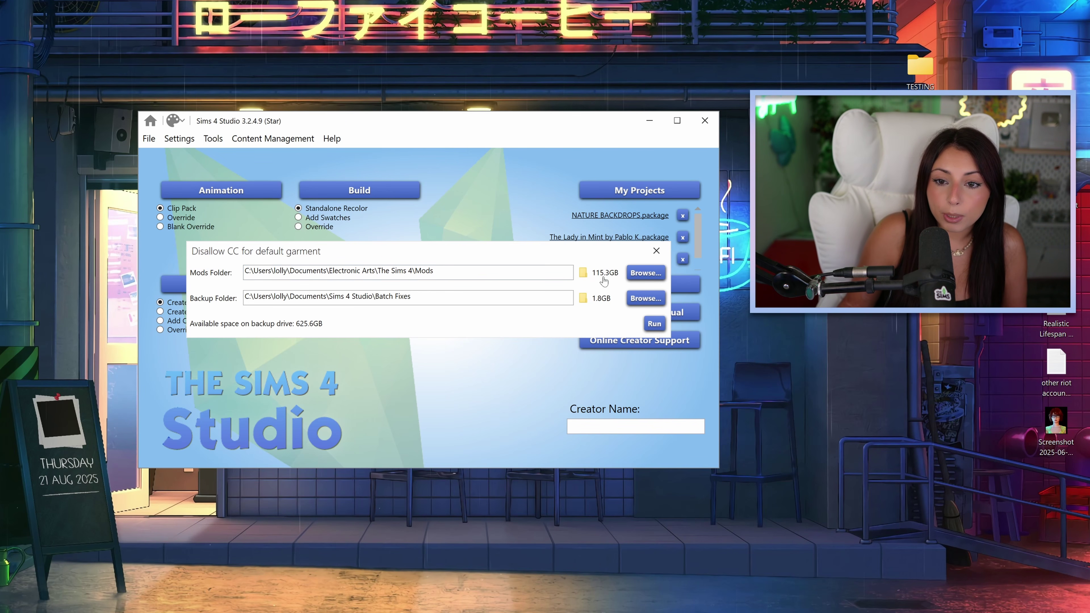
left_click(646, 274)
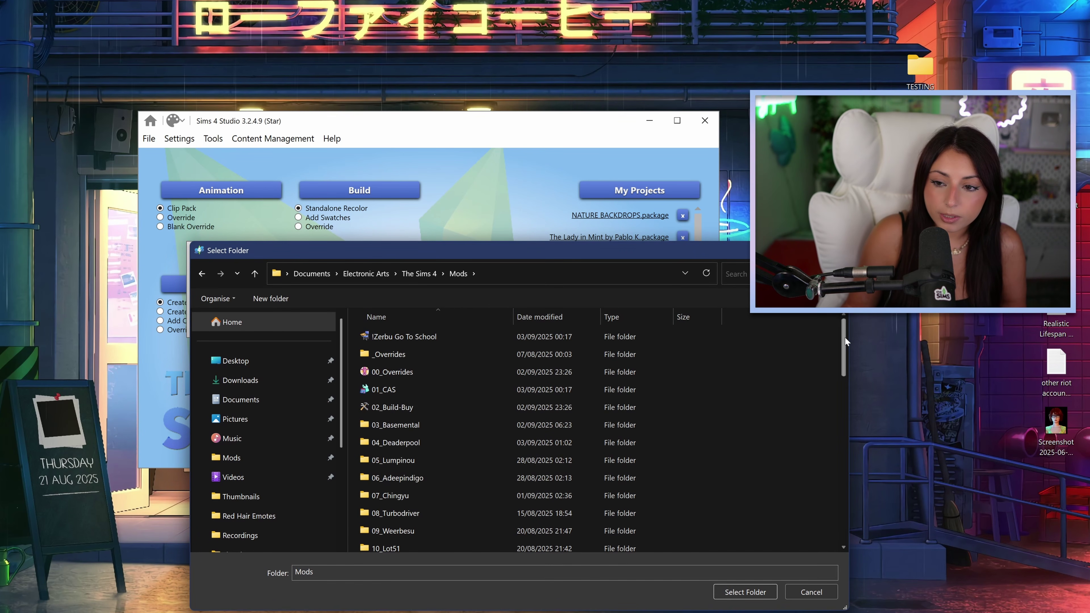
left_click_drag(845, 337, 839, 517)
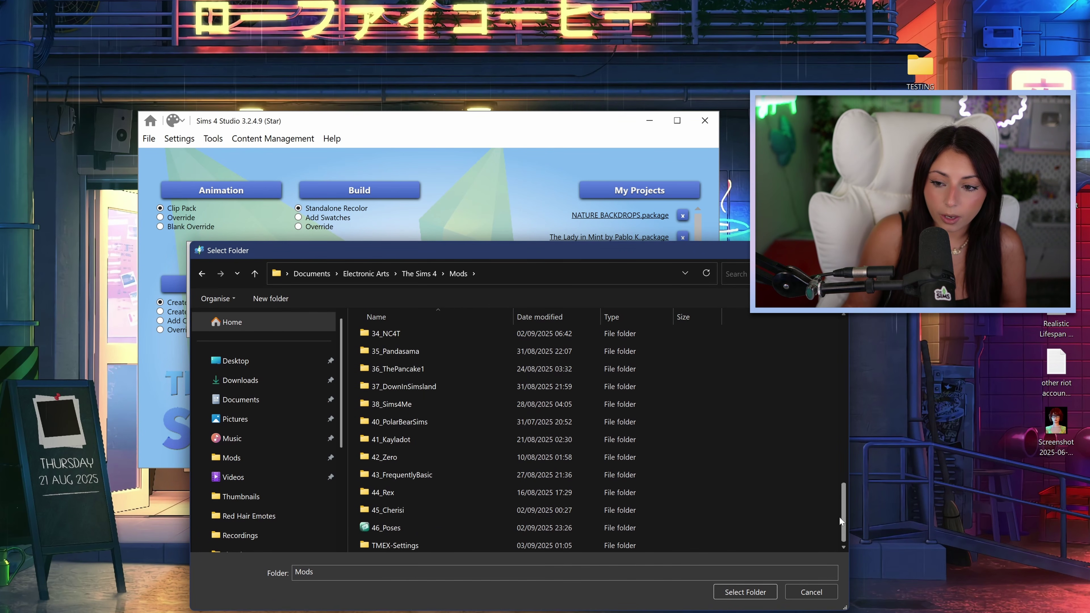
left_click(389, 528)
double_click(391, 527)
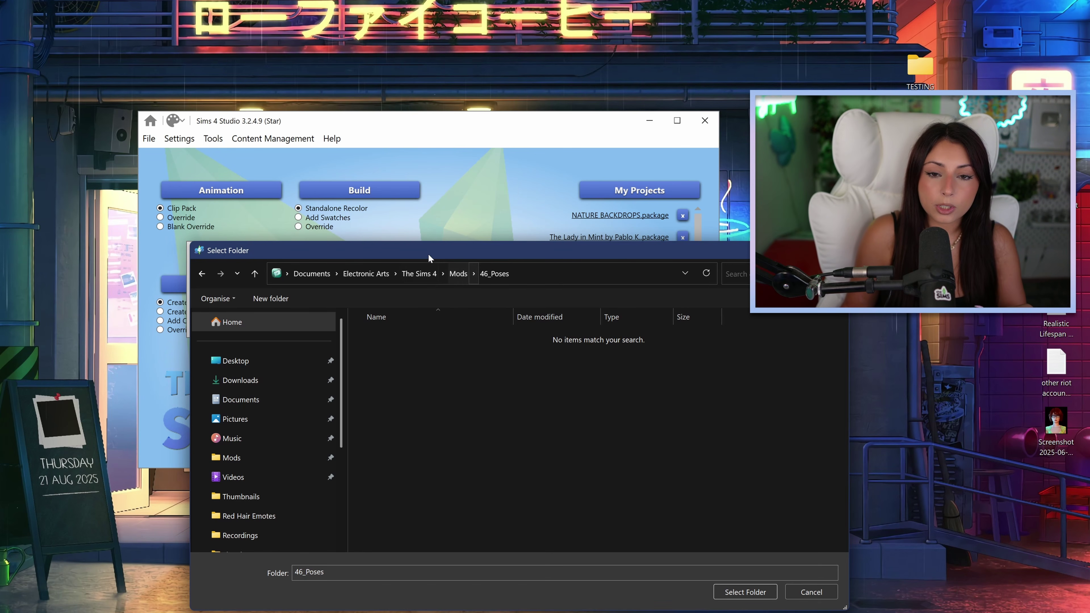
left_click_drag(429, 254, 395, 144)
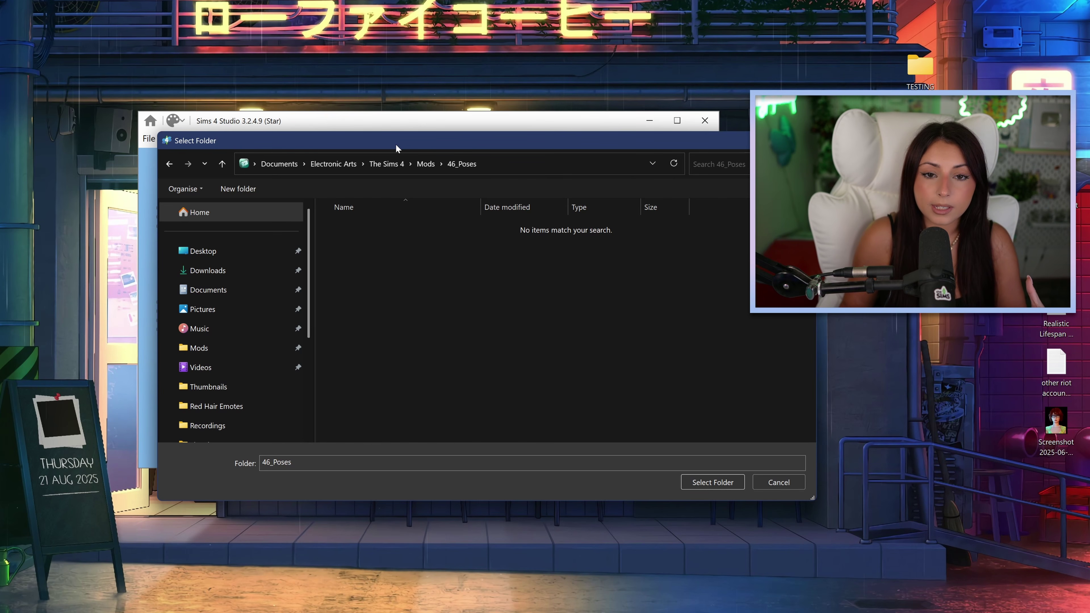
key("alt+Up")
scroll(378, 377, "down", 10)
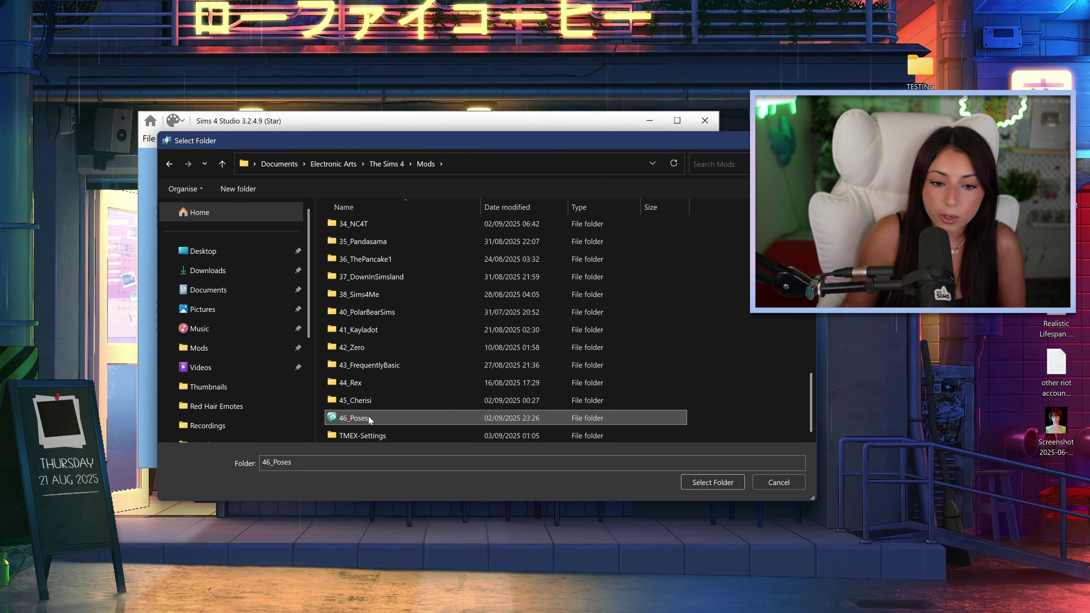
left_click(708, 483)
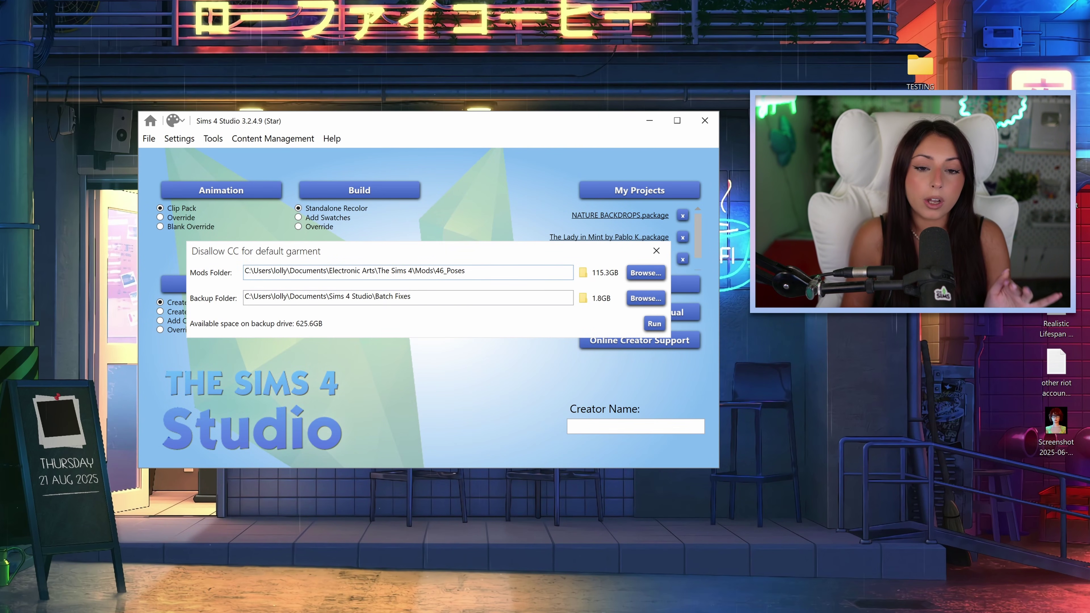
Inspect the Backup subfolder of the Change CAS Display Index fix inside Batch Fixes, and close the folder picker without selecting a folder
left_click(652, 278)
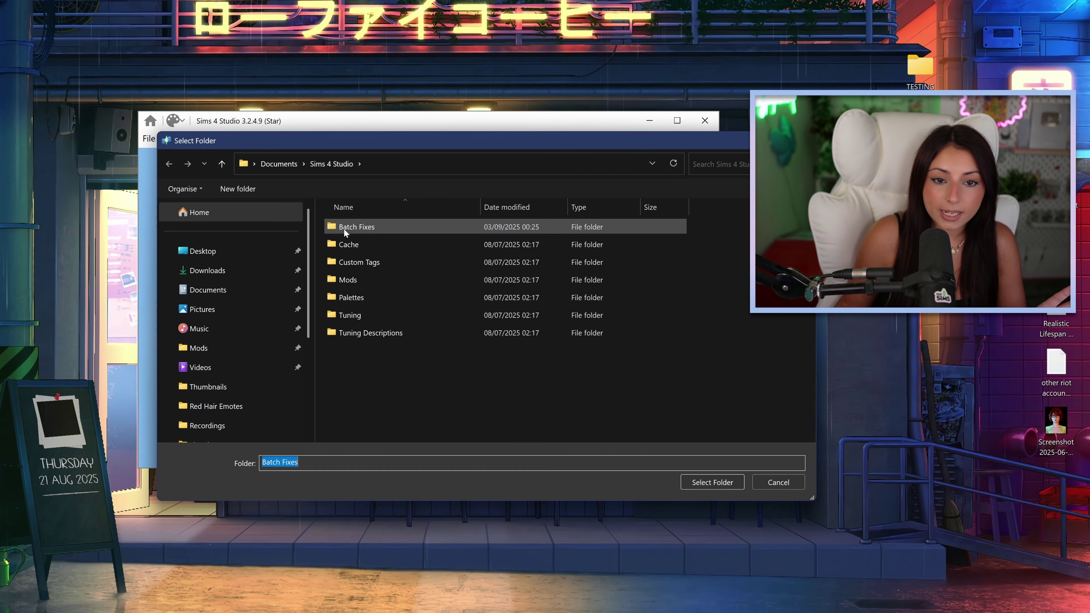
double_click(344, 229)
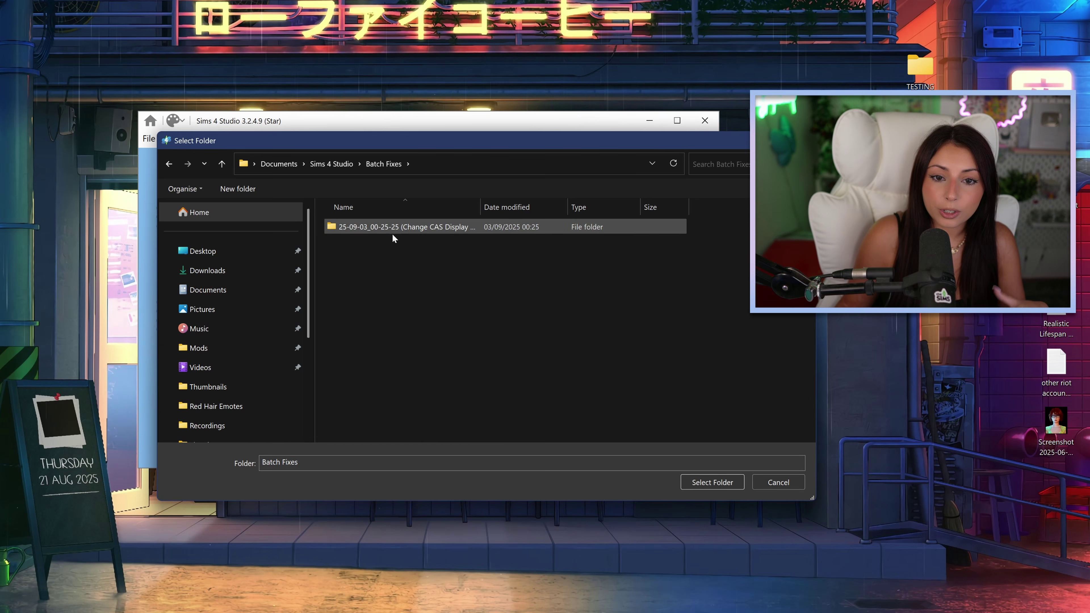
double_click(481, 209)
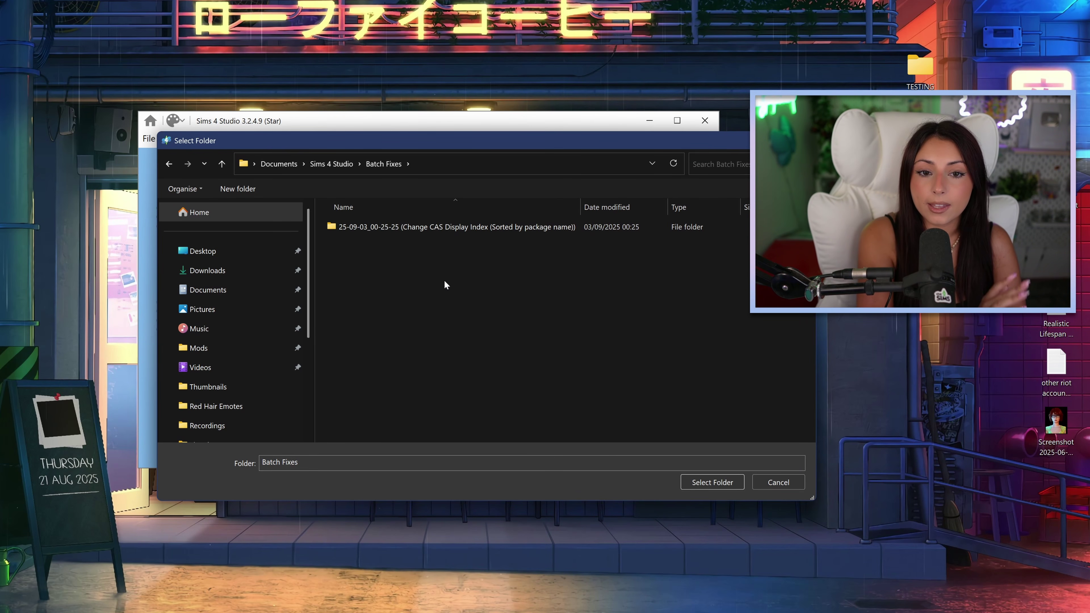
double_click(438, 229)
left_click(365, 231)
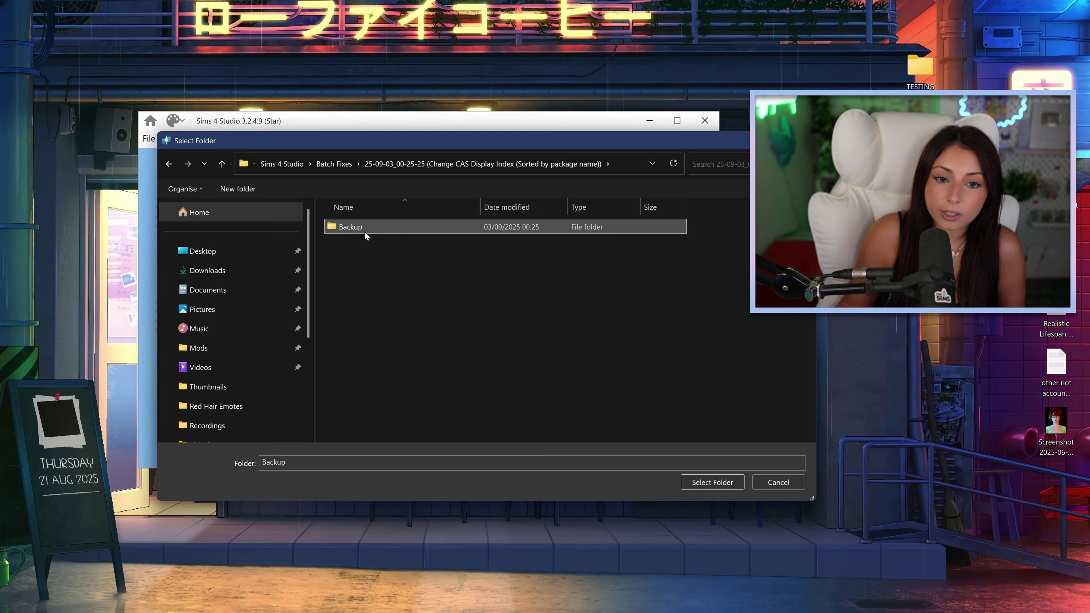
double_click(364, 231)
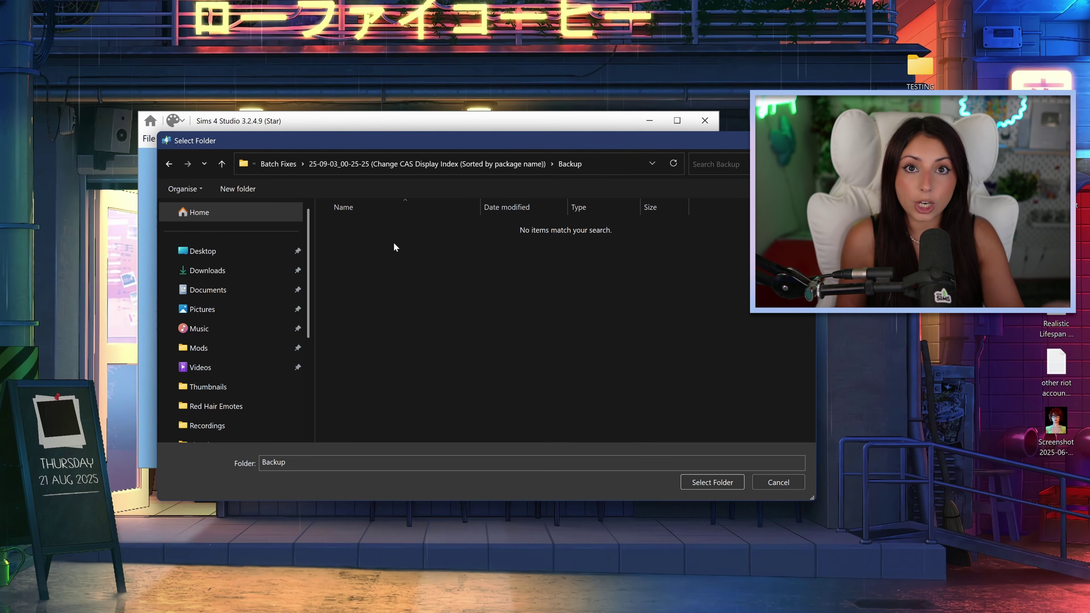
left_click(788, 483)
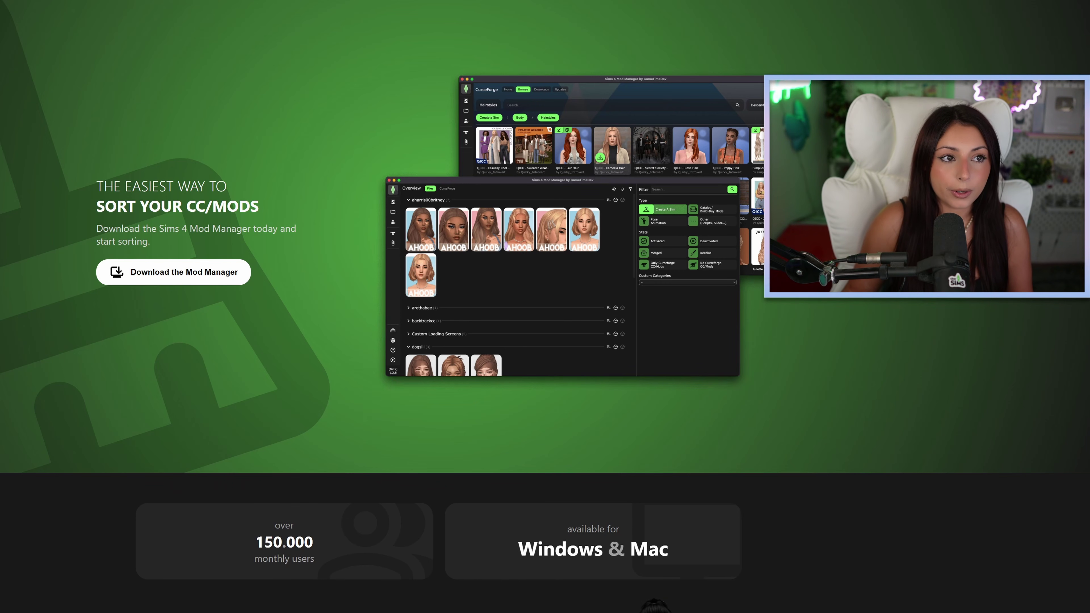
Download the standard Windows 10,11 version of Sims 4 Mod Manager and launch its installer
left_click(217, 274)
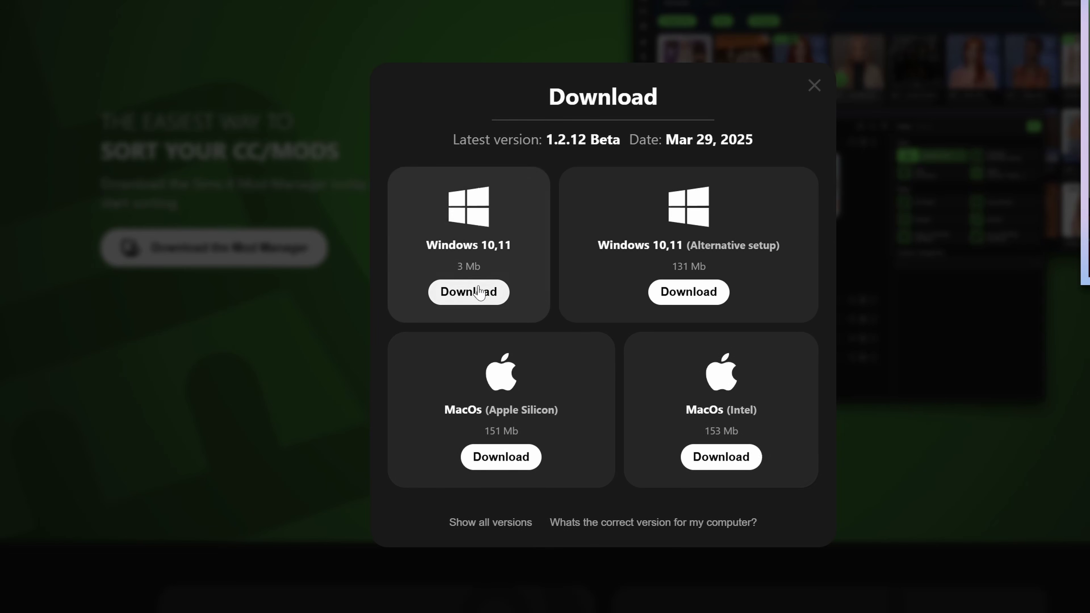
left_click(484, 296)
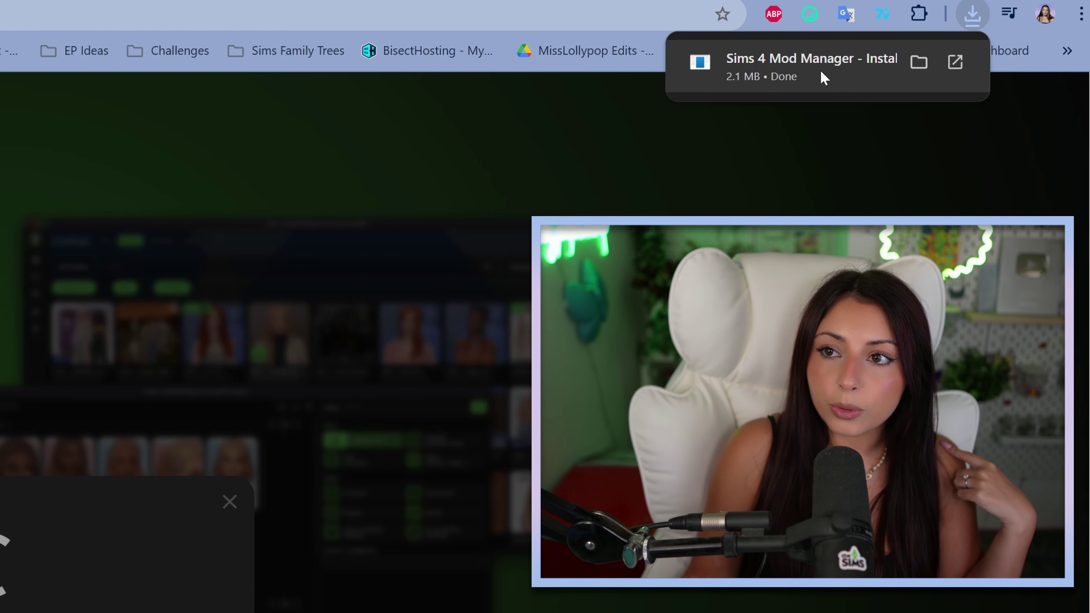
left_click(1050, 2)
Install Mod Manager in English with the default installation folder, accepting the terms of use and privacy policy
left_click(729, 422)
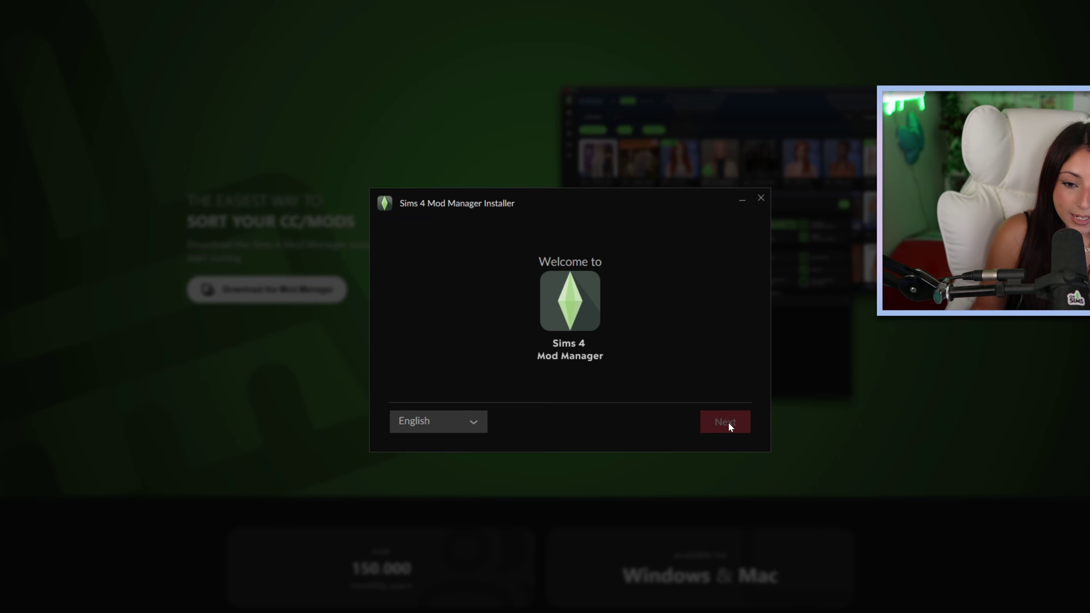
left_click(395, 421)
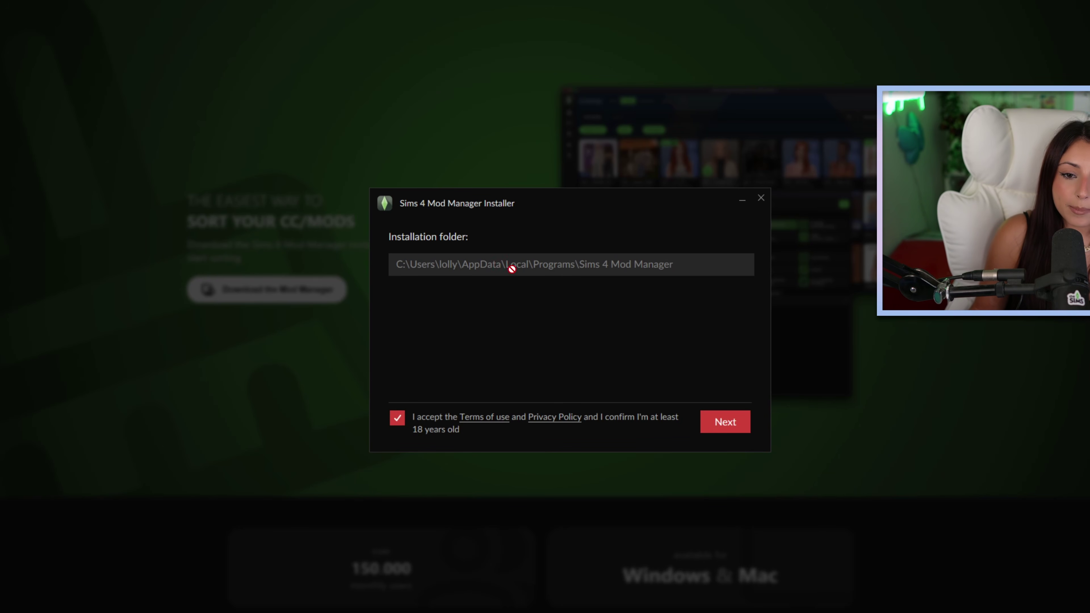
left_click(721, 427)
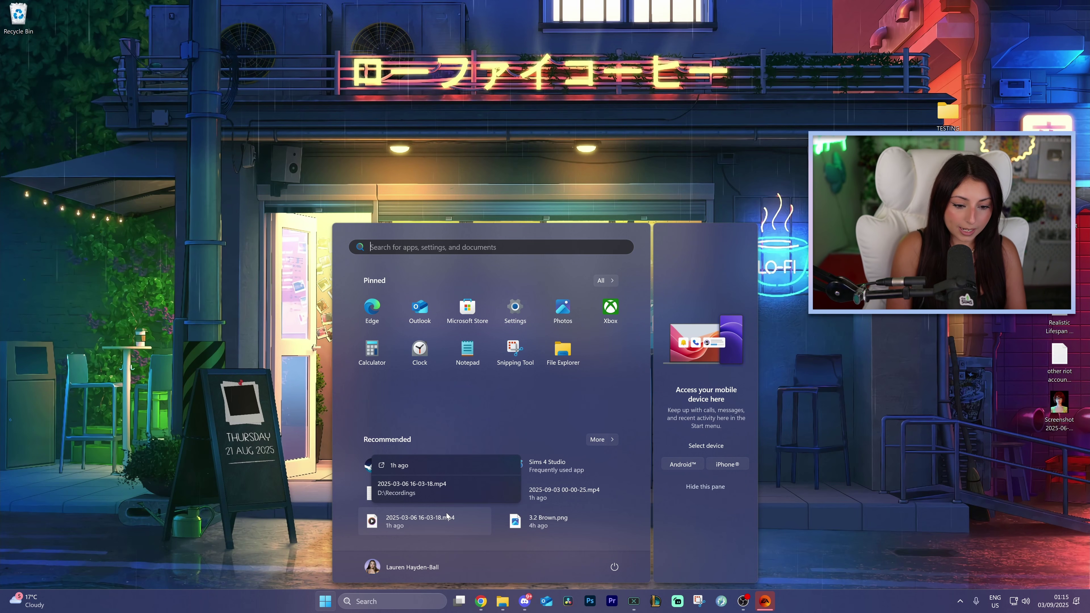
Launch Sims 4 Mod Manager and open the AH00B creator folder within 0_CC (All Ages) of 01_CAS
type("mod")
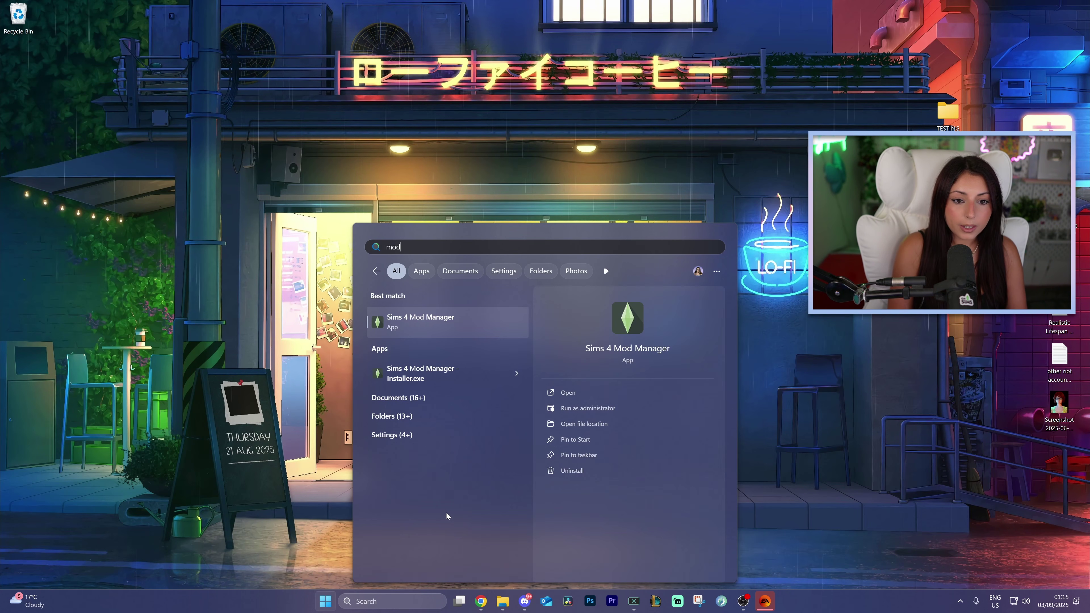
key("Return")
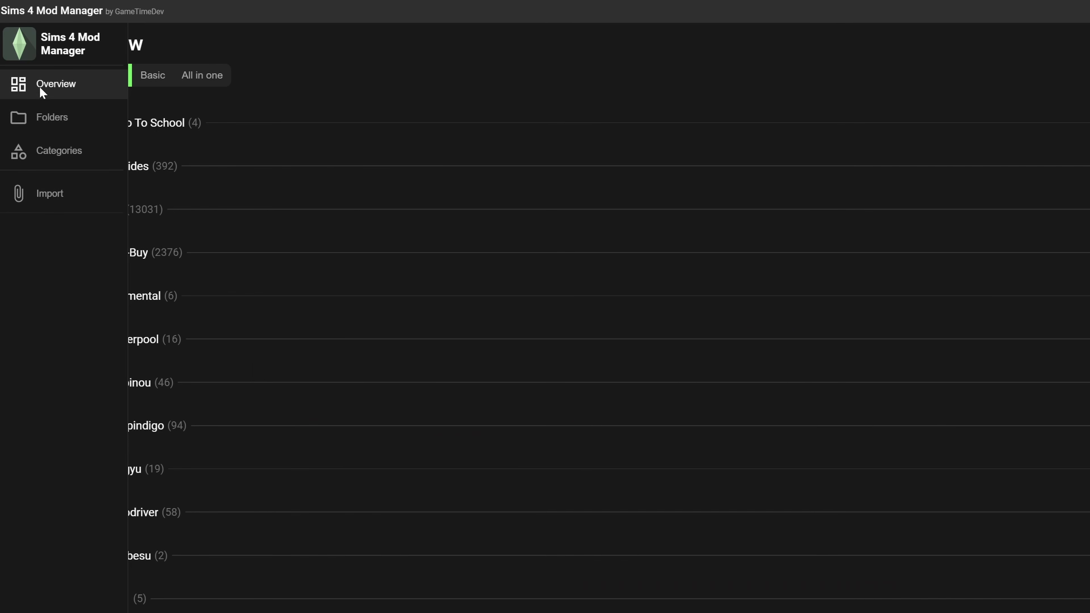
left_click(63, 125)
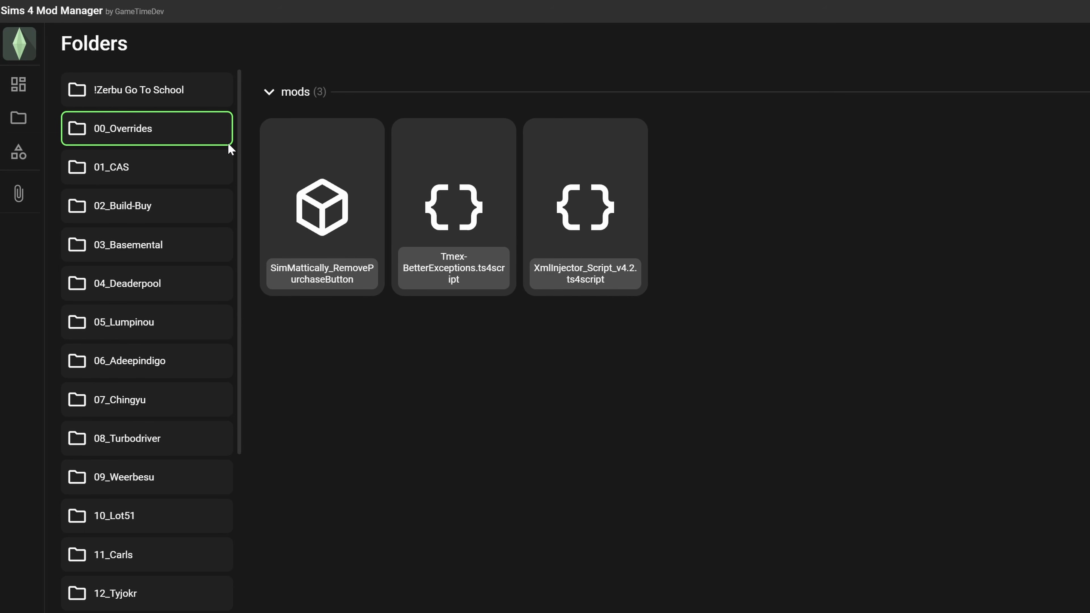
left_click(158, 164)
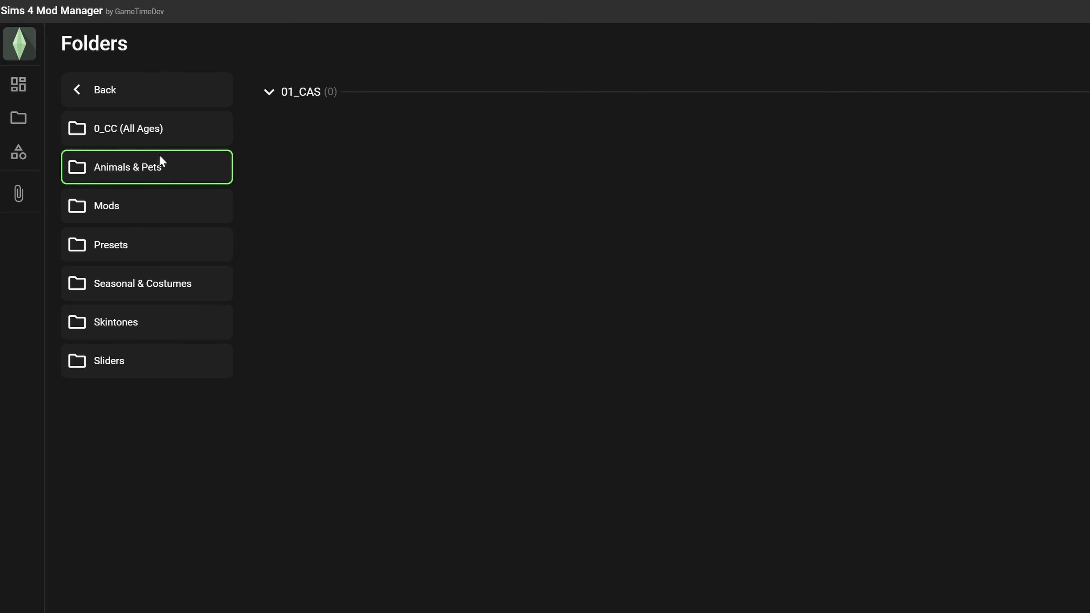
left_click(162, 128)
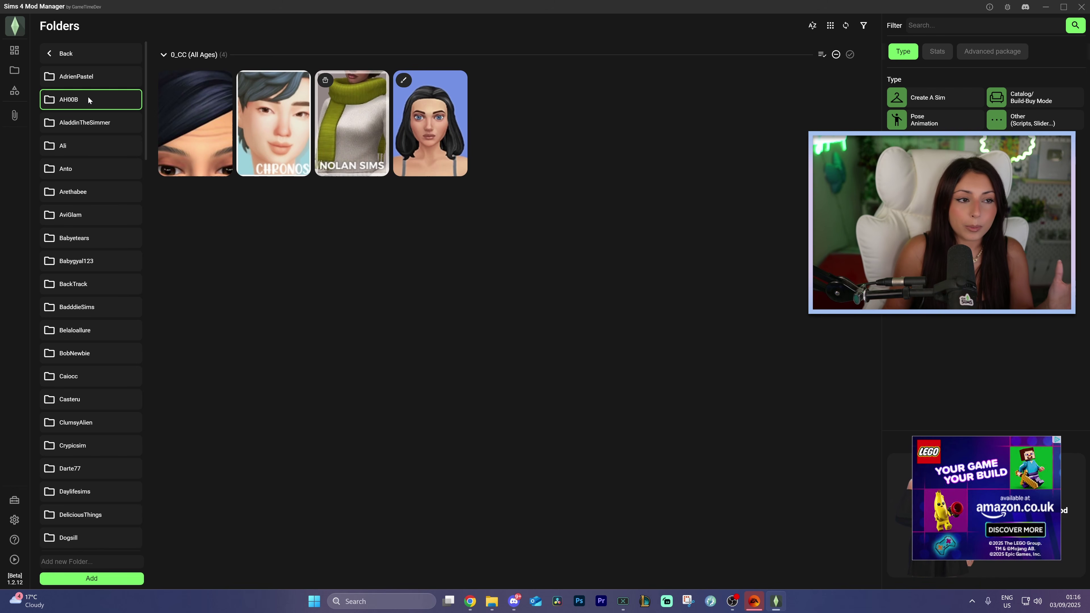
left_click(120, 169)
Examine the AH00B hair previews and file names, trying the selection of EmmaHair_V1_WithEdges on and off
mouse_move(346, 205)
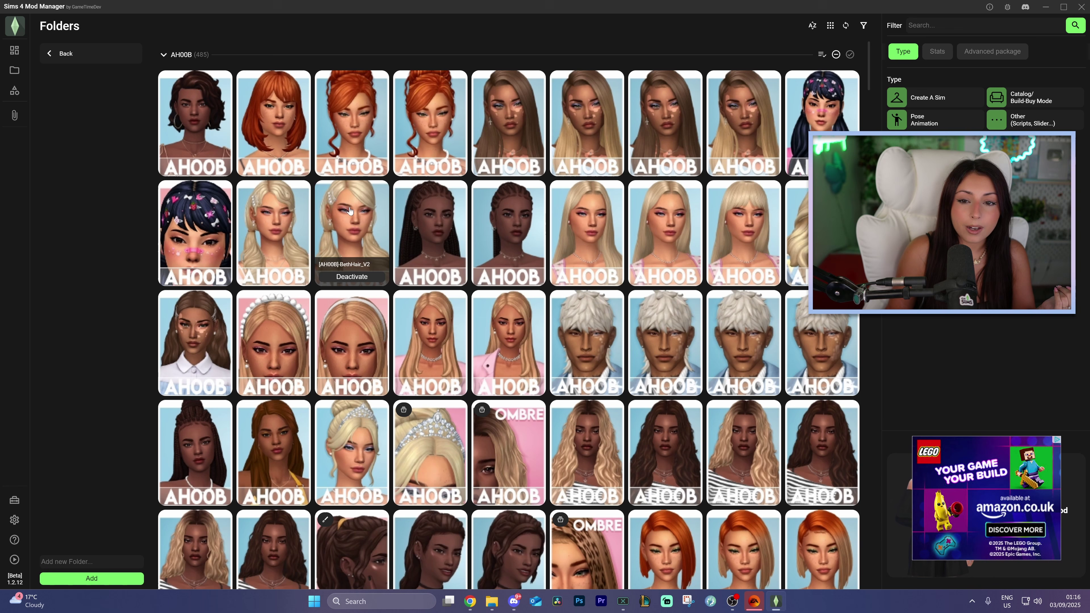
mouse_move(586, 227)
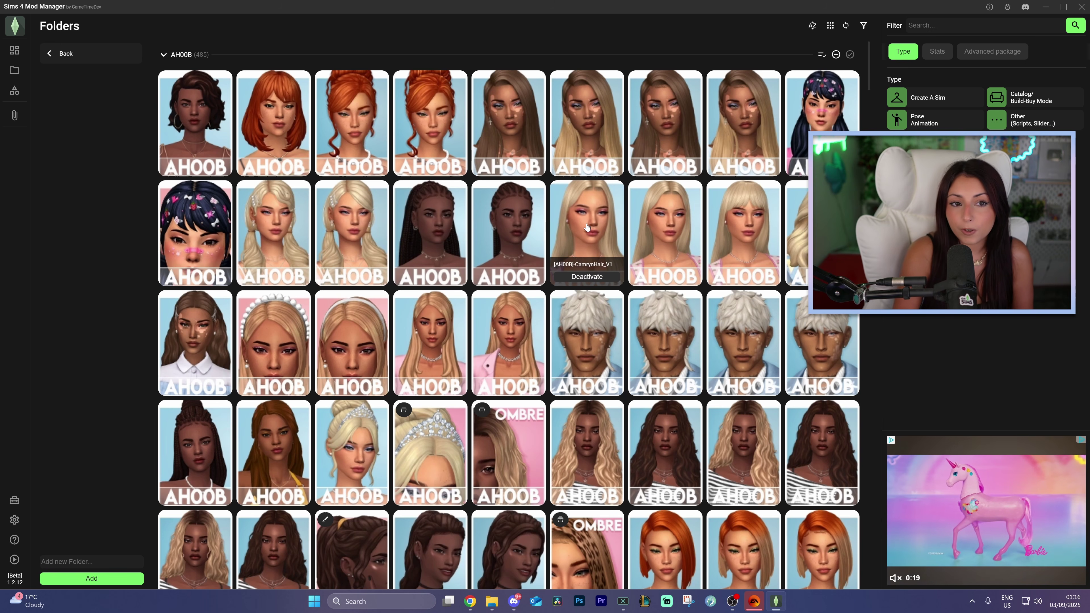
scroll(587, 228, "down", 5)
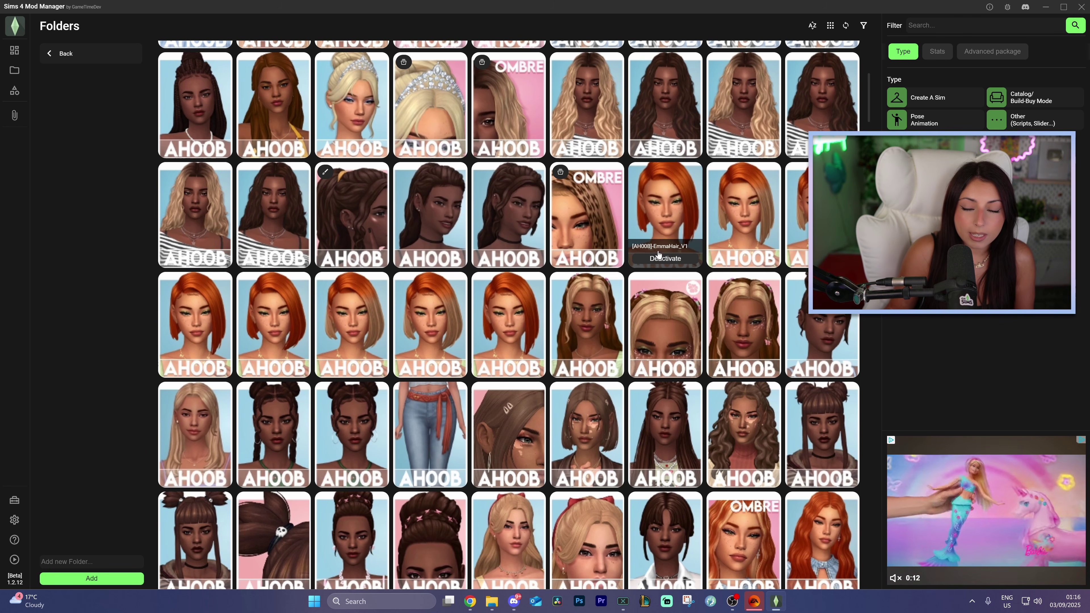
mouse_move(714, 198)
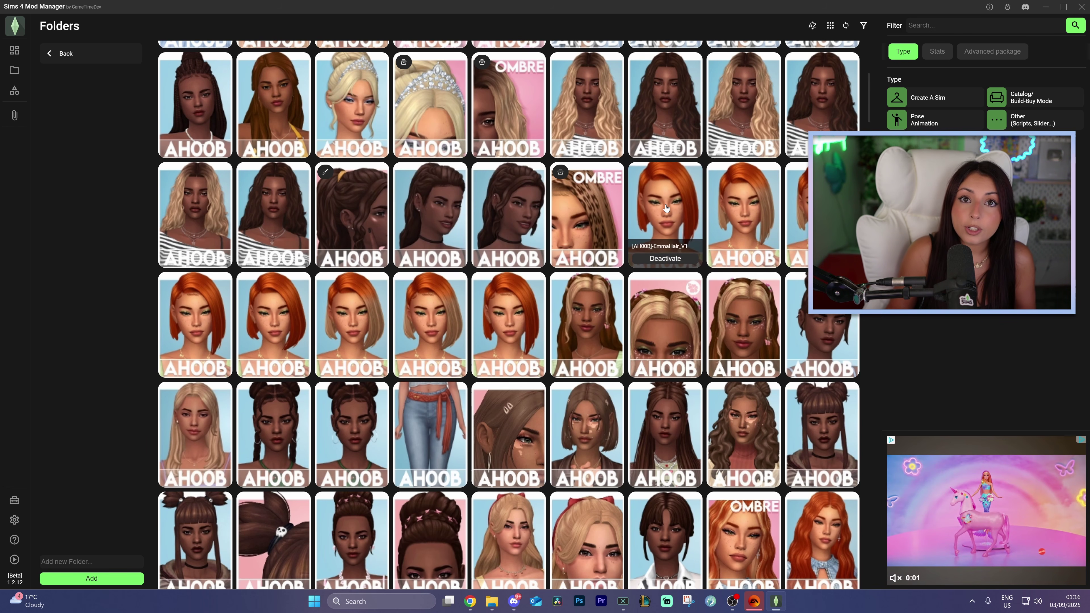
mouse_move(198, 325)
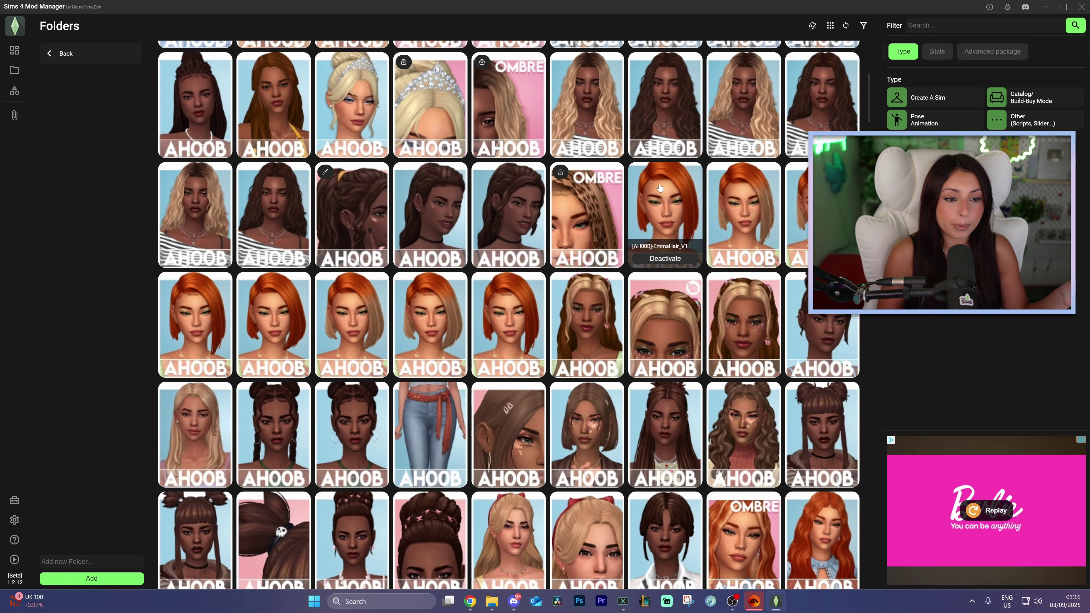
mouse_move(215, 295)
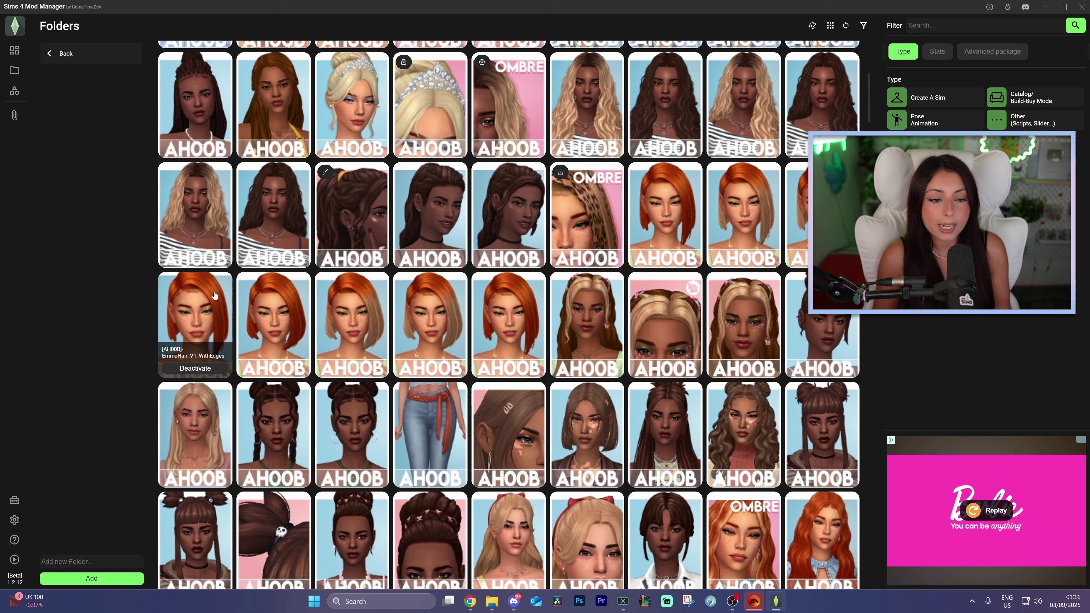
left_click(215, 295)
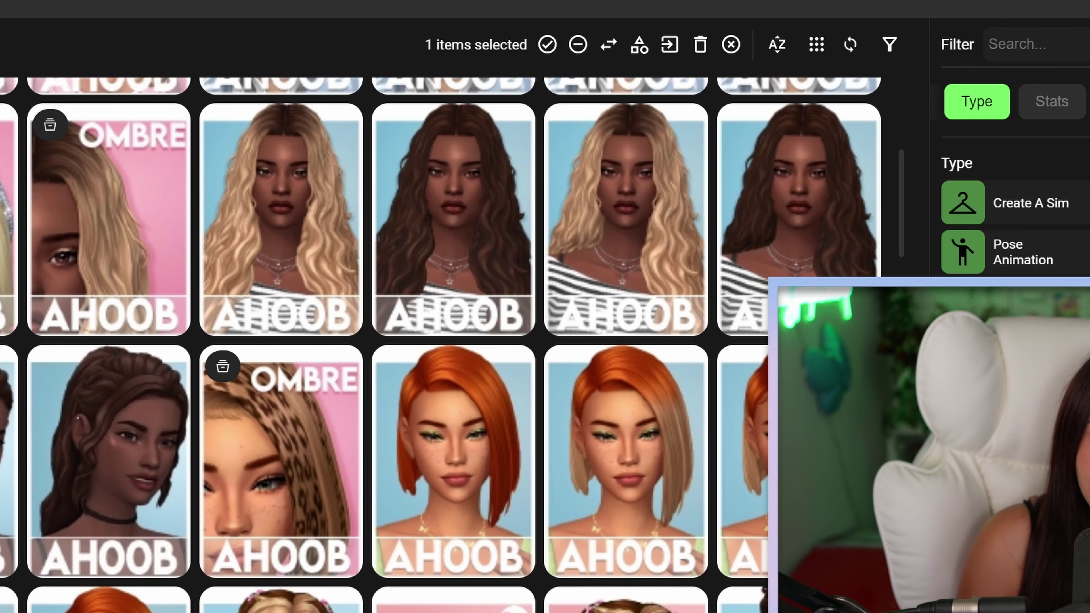
left_click(211, 305)
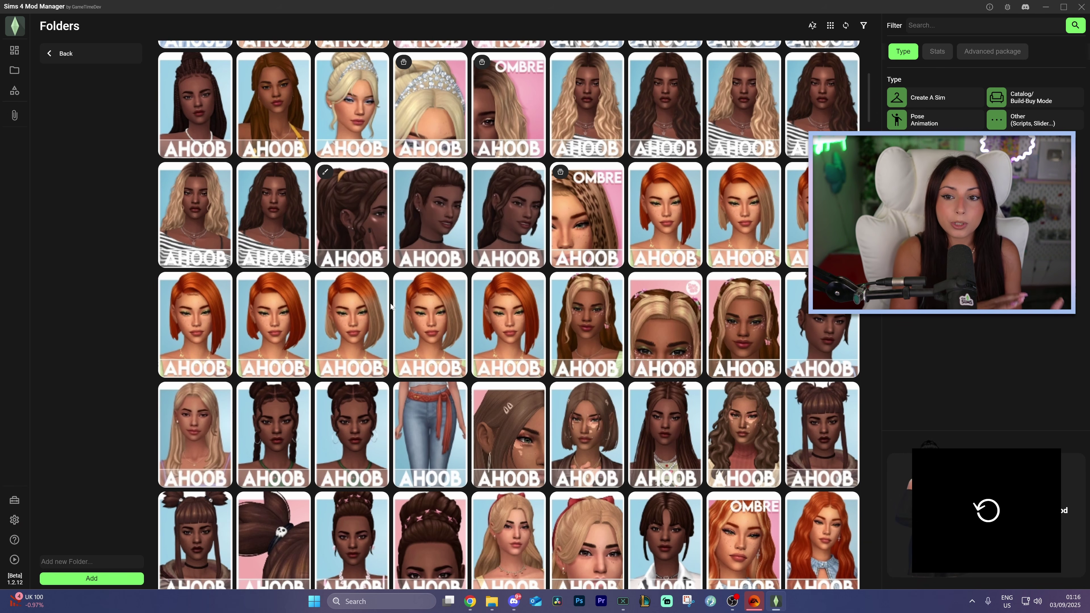
Select several AH00B files together, including KaleiHair_V2_NoEdges and hair clip accessories further down the folder
scroll(390, 306, "down", 5)
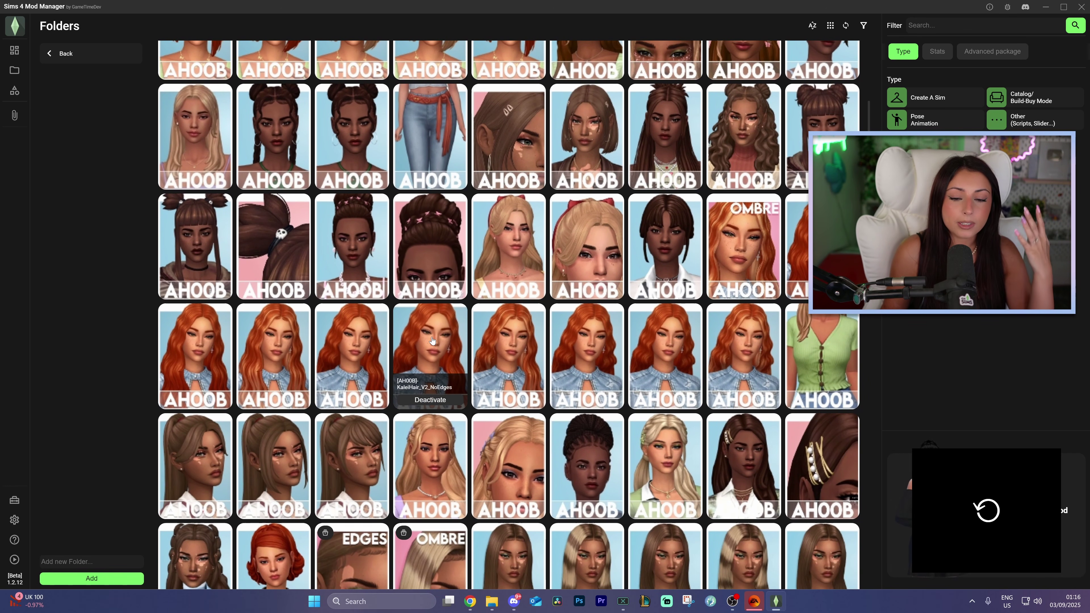
left_click(432, 340)
left_click(665, 344)
scroll(440, 305, "down", 6)
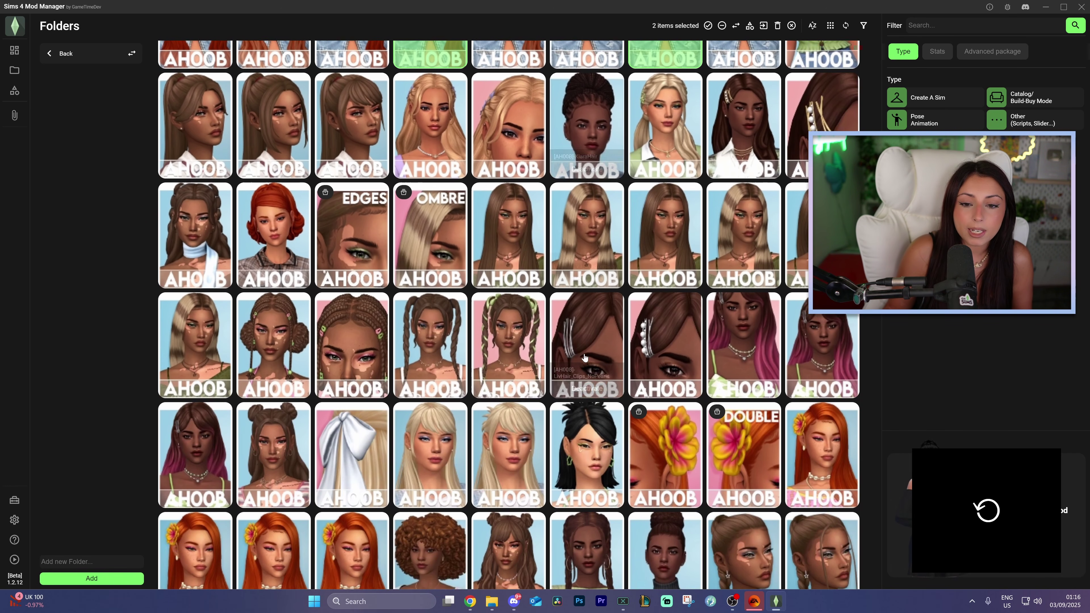
scroll(440, 306, "down", 3)
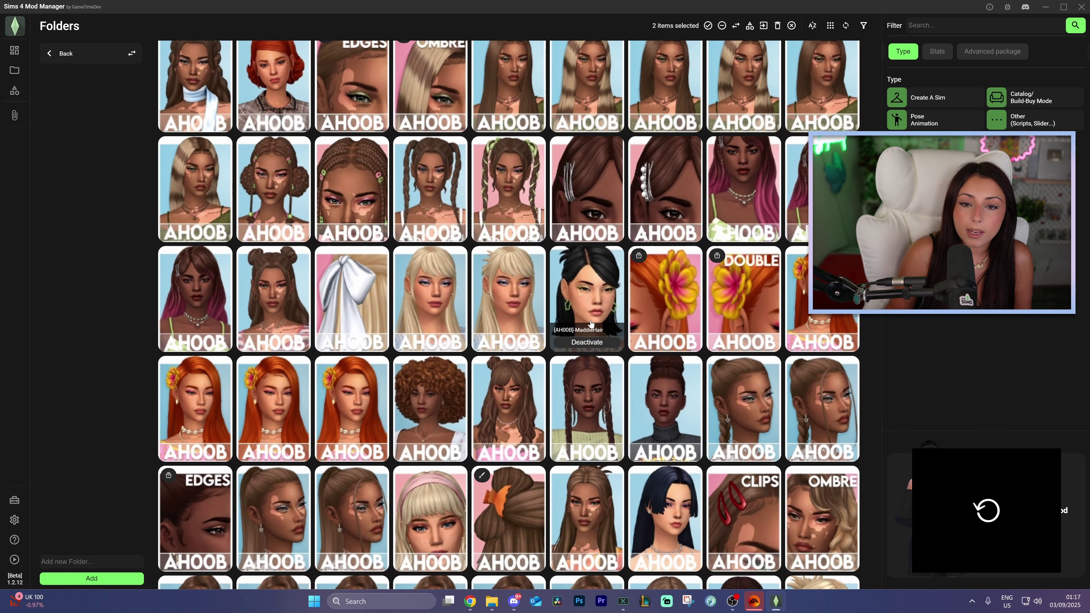
left_click(601, 175)
scroll(504, 272, "down", 6)
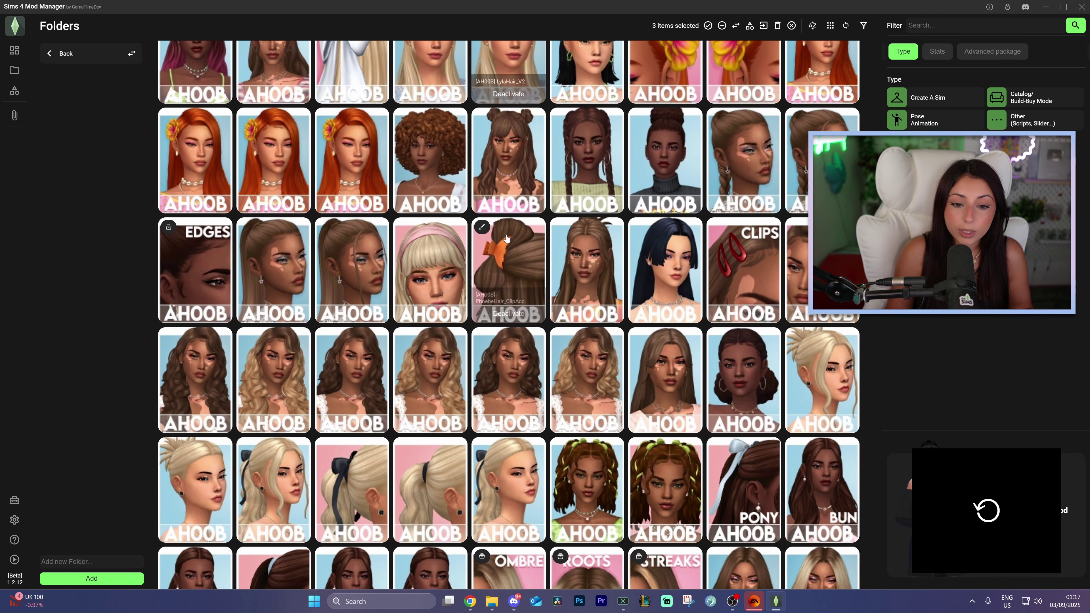
left_click(504, 272)
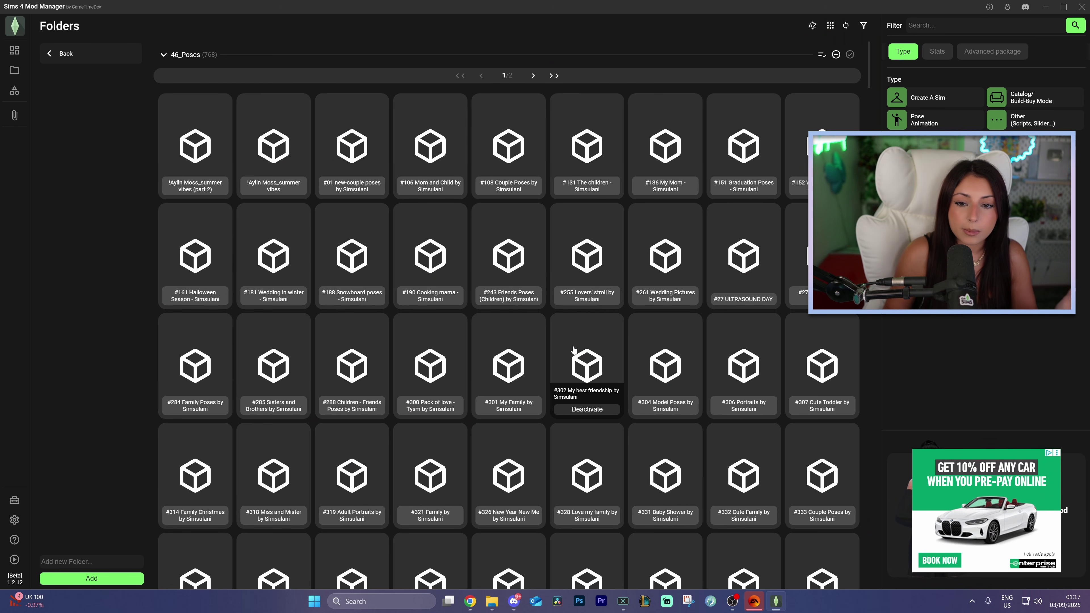
Look through the pose packages in 46_Poses, deactivate all files in the folder and activate them all again
scroll(573, 350, "down", 10)
scroll(570, 352, "down", 15)
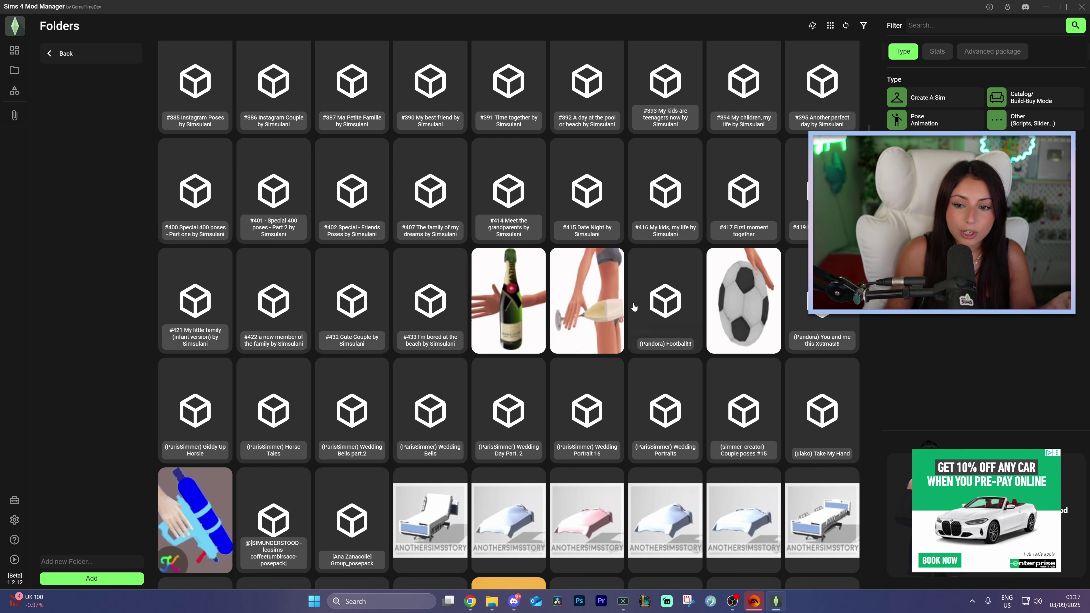
scroll(652, 378, "down", 5)
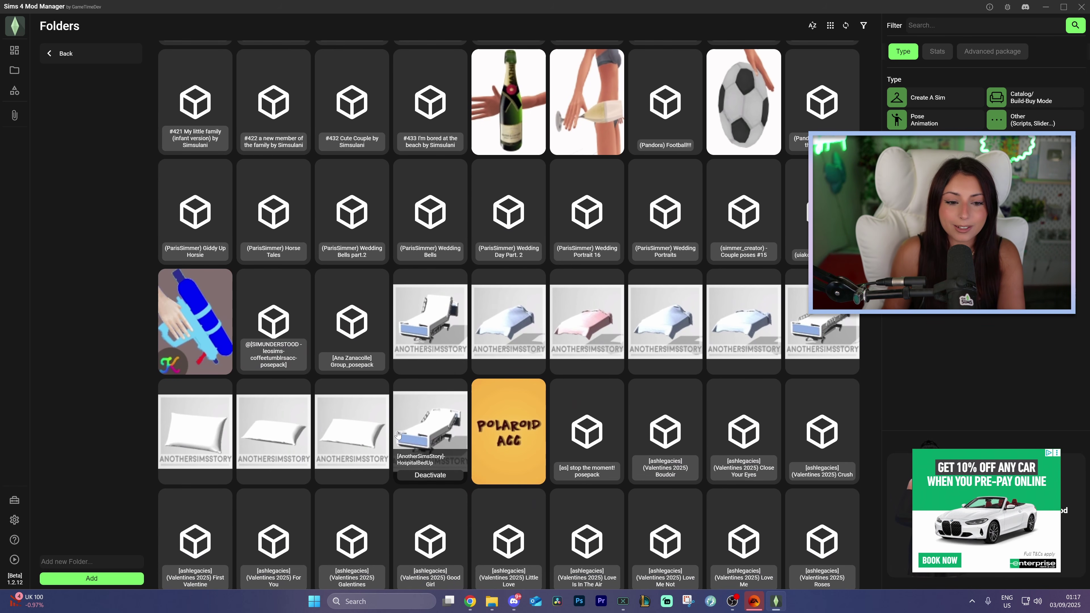
scroll(474, 435, "up", 20)
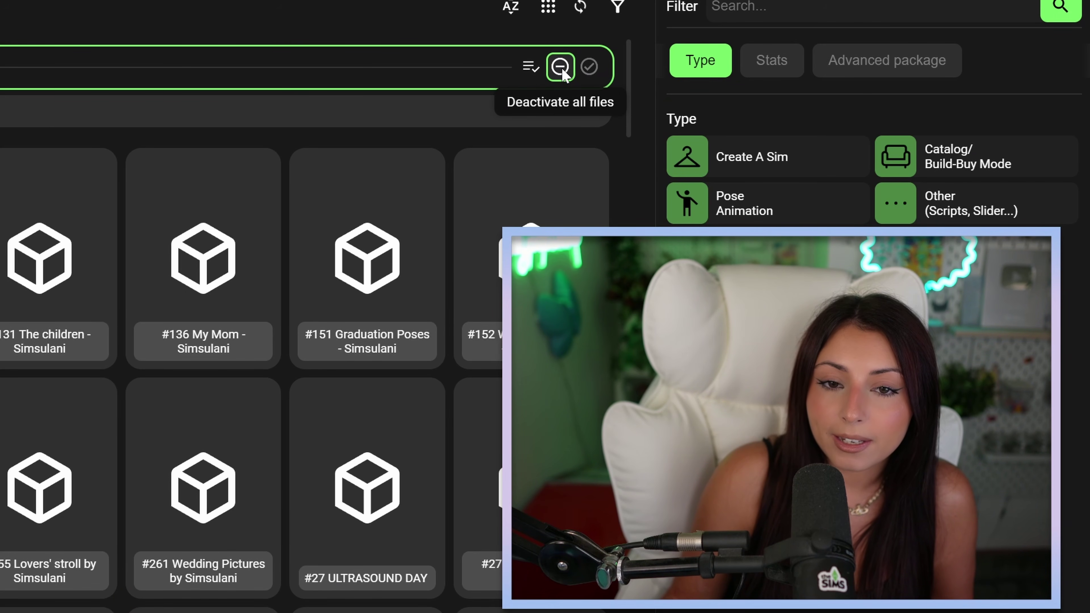
left_click(560, 67)
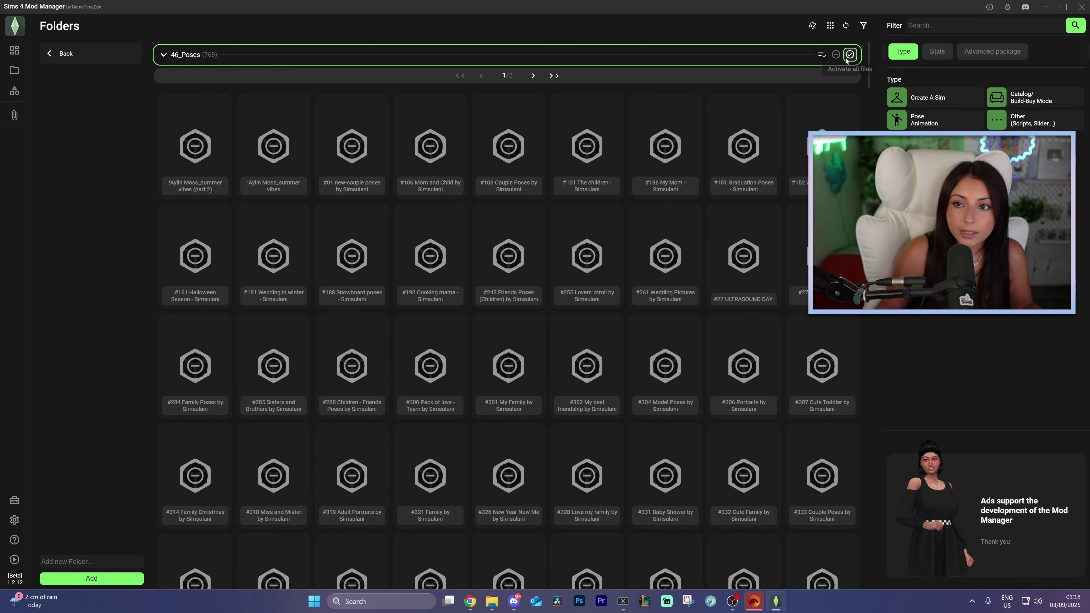
left_click(851, 53)
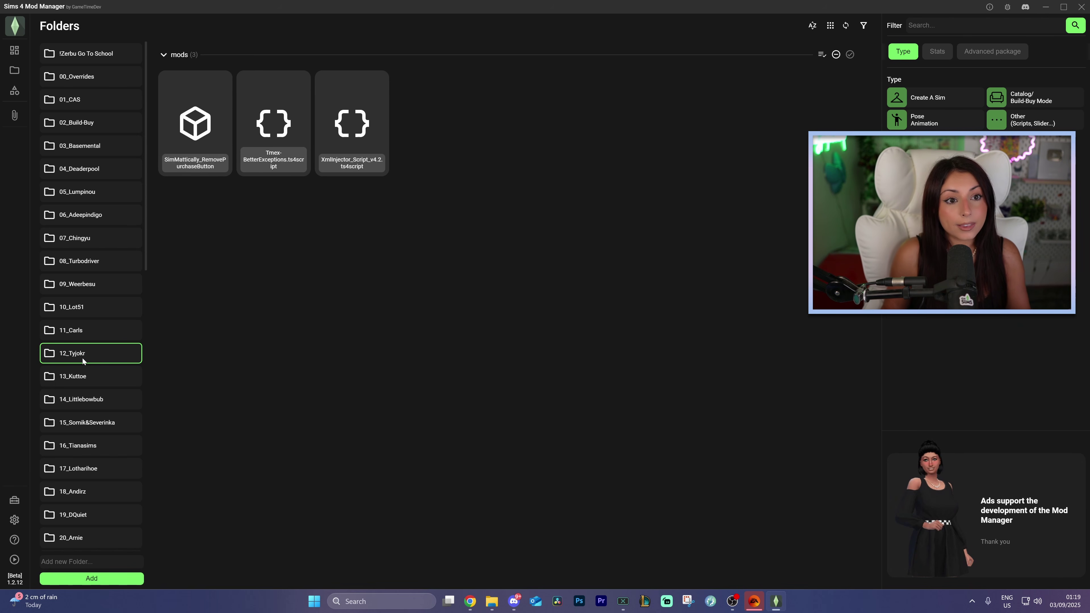
Open the Exact same file tool to find duplicate files with identical content
mouse_move(26, 499)
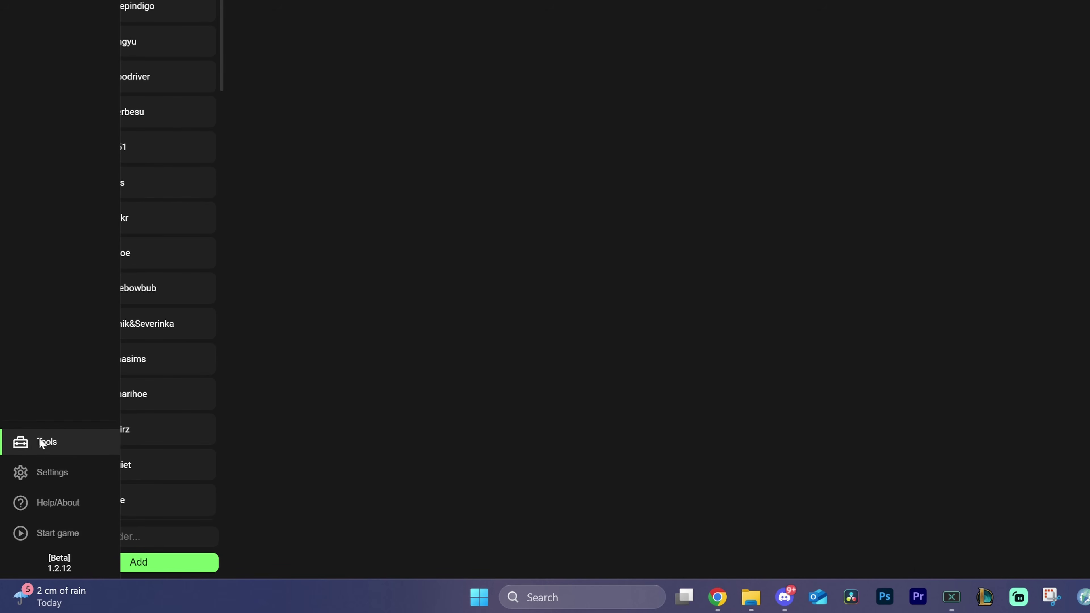
left_click(44, 442)
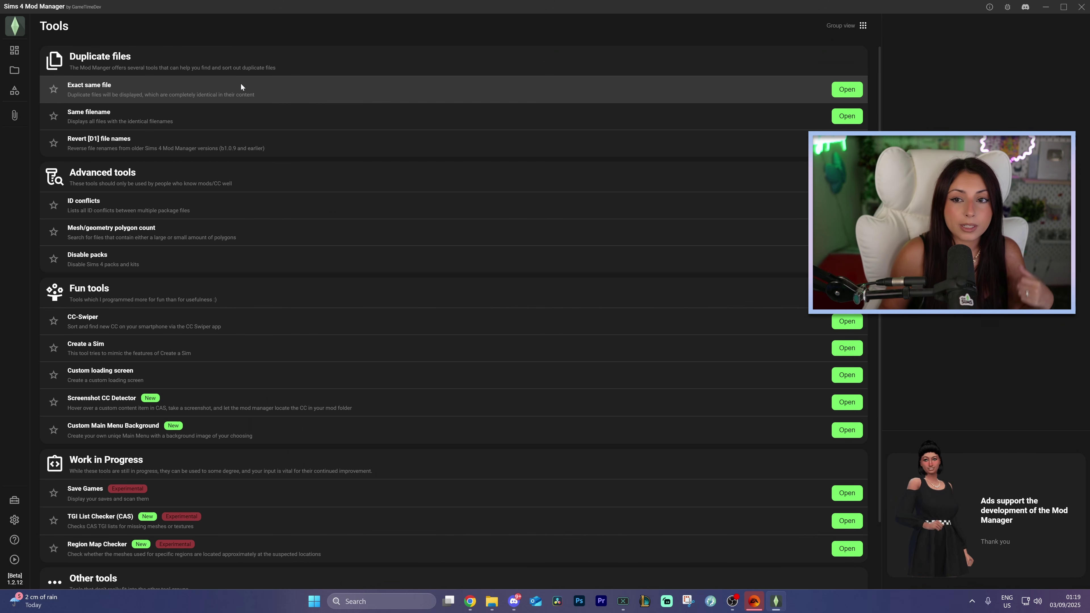
left_click(848, 91)
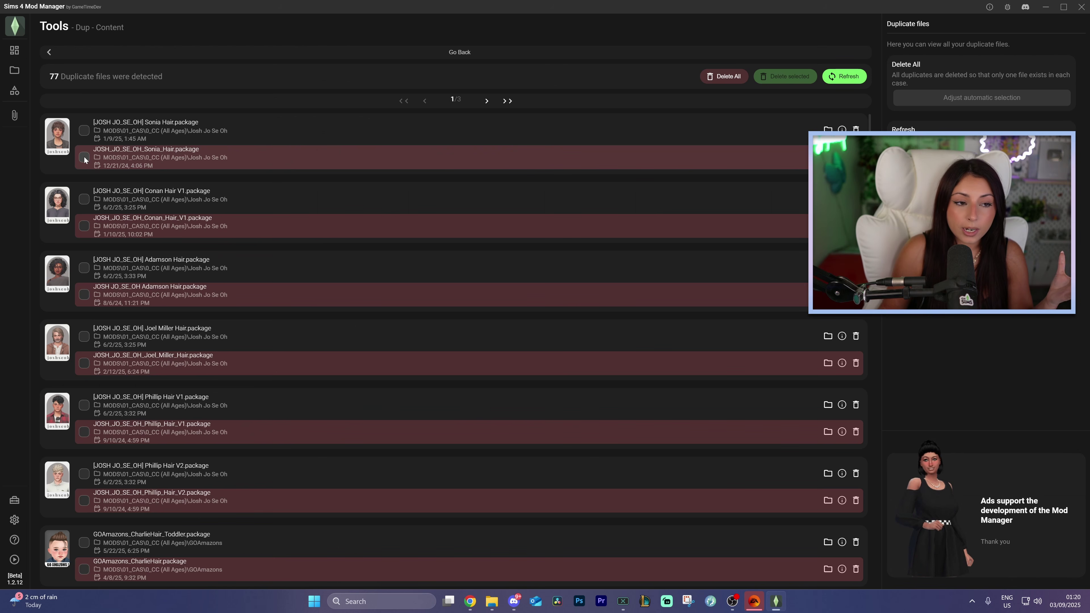
Select the older copies in the duplicate pairs for deletion, from JOSH_JO_SE_OH_Sonia_Hair down to MissyHissy_Hopes&Fears_Wants_GetToWork_V3.4
left_click(177, 187)
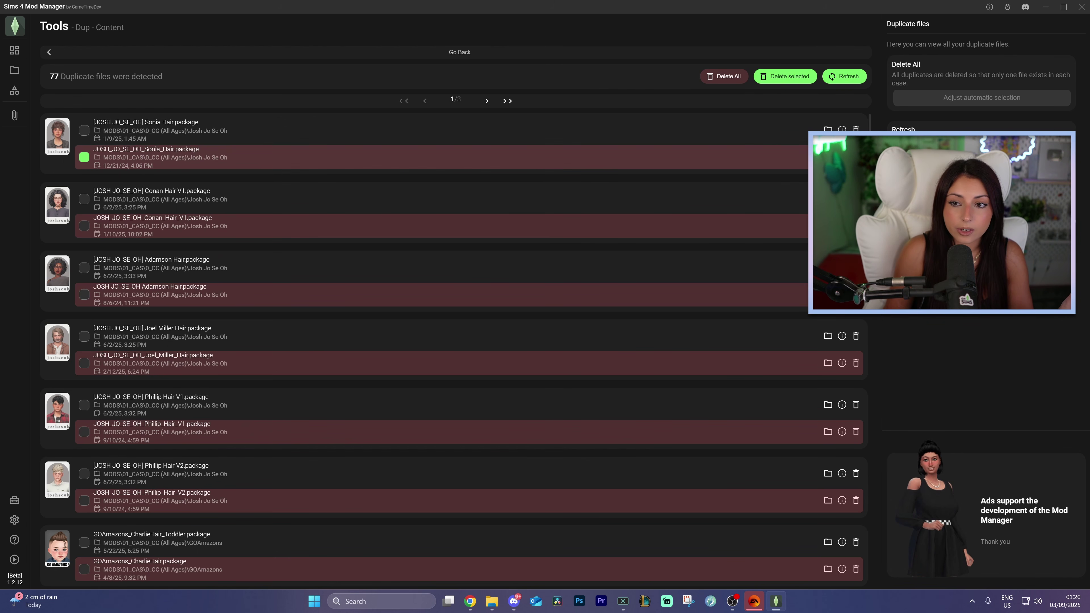
left_click(84, 226)
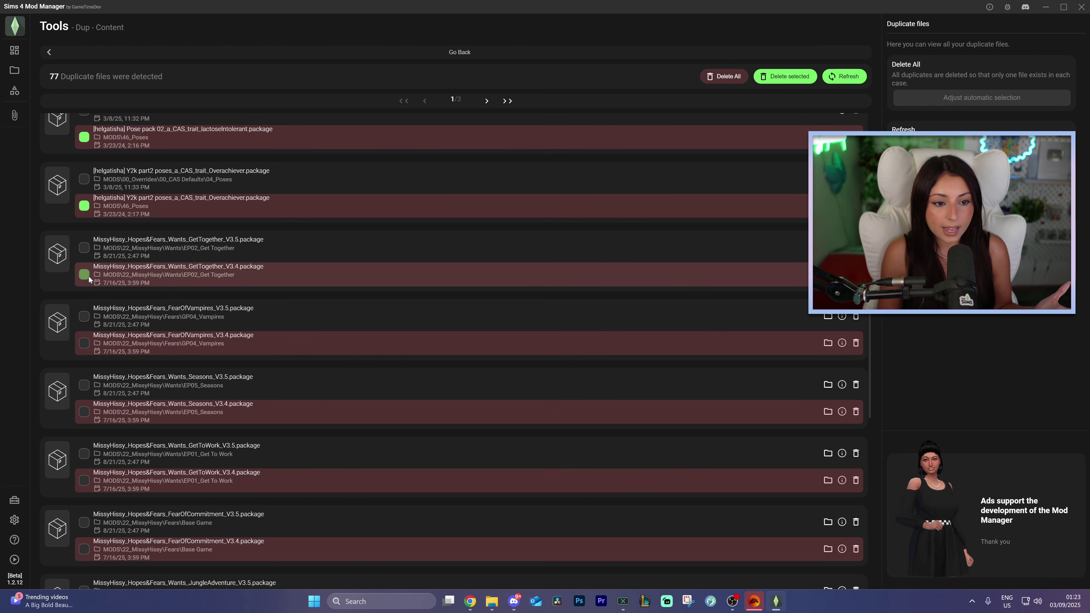
scroll(134, 303, "down", 1)
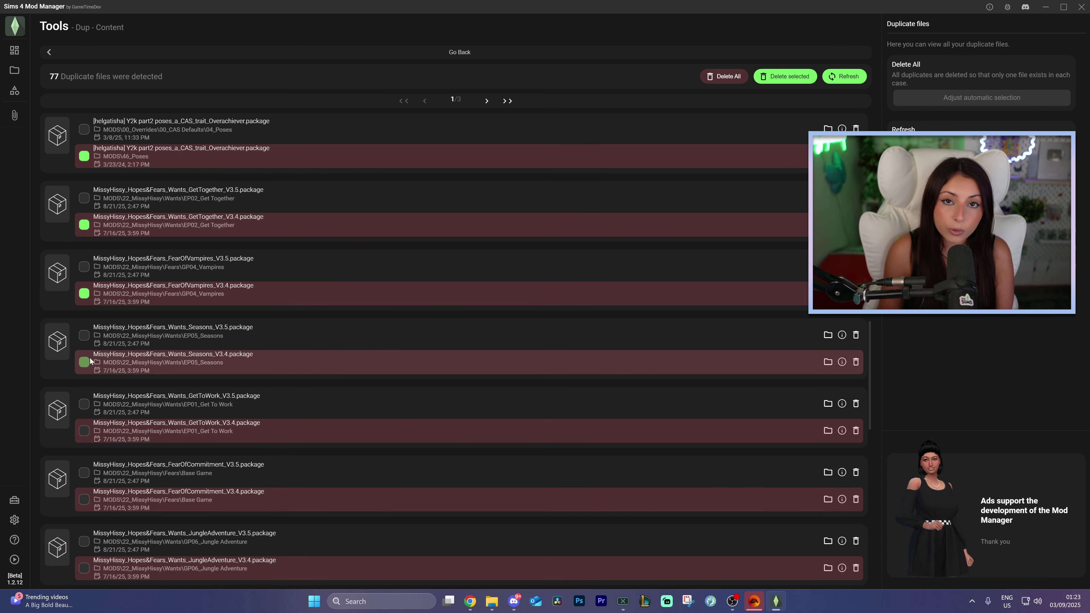
scroll(111, 361, "down", 1)
left_click(83, 381)
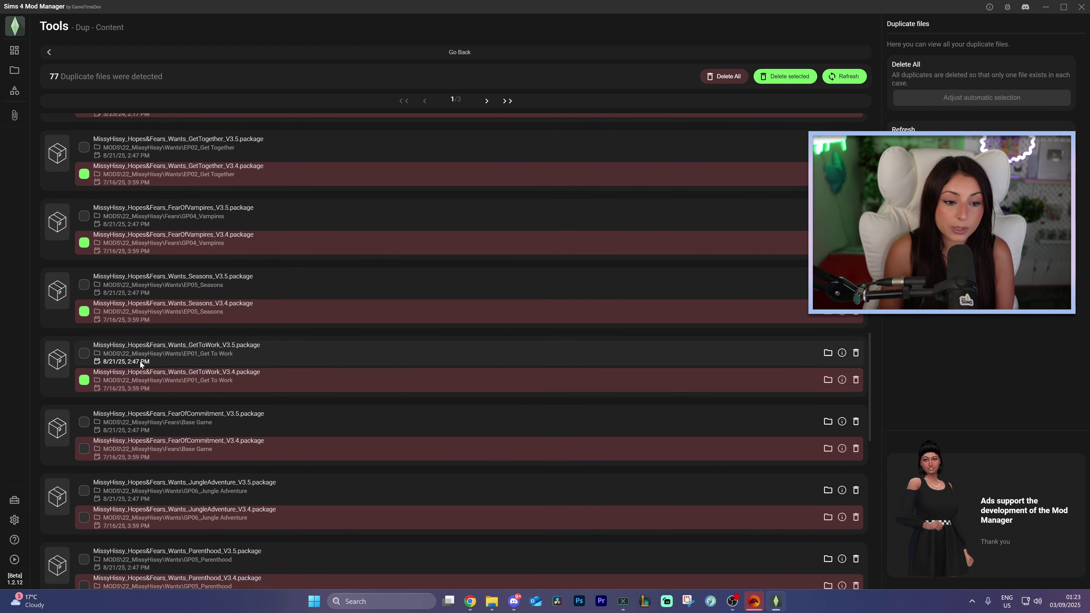
Select the older V3.4 copies of the MissyHissy duplicates from FearOfCommitment through Wants_OutdoorRetreat and continue down the list
scroll(141, 365, "down", 2)
scroll(214, 386, "down", 2)
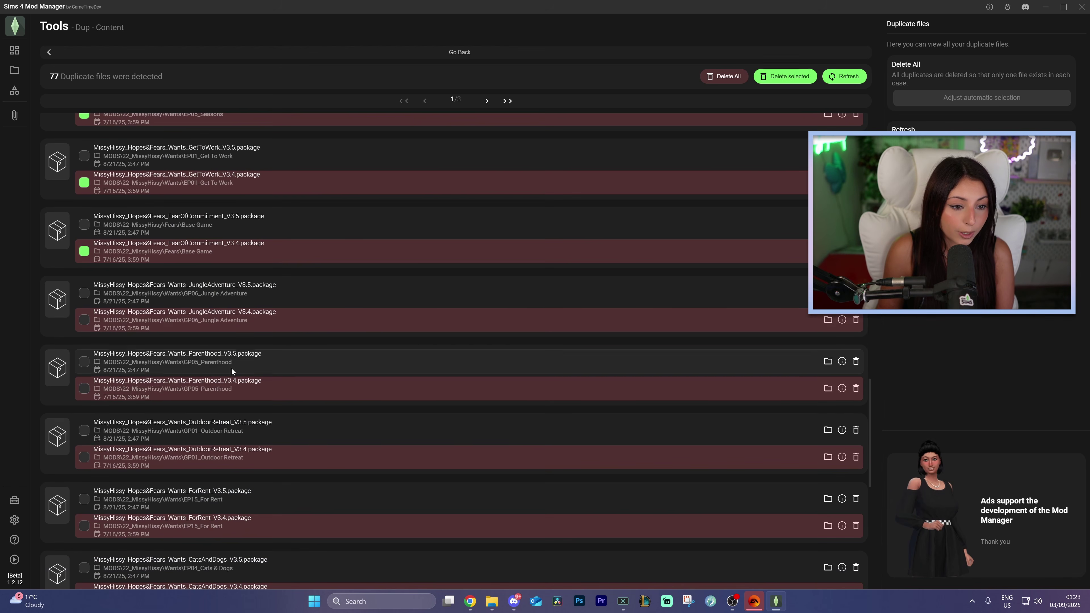
left_click(84, 389)
scroll(170, 401, "down", 2)
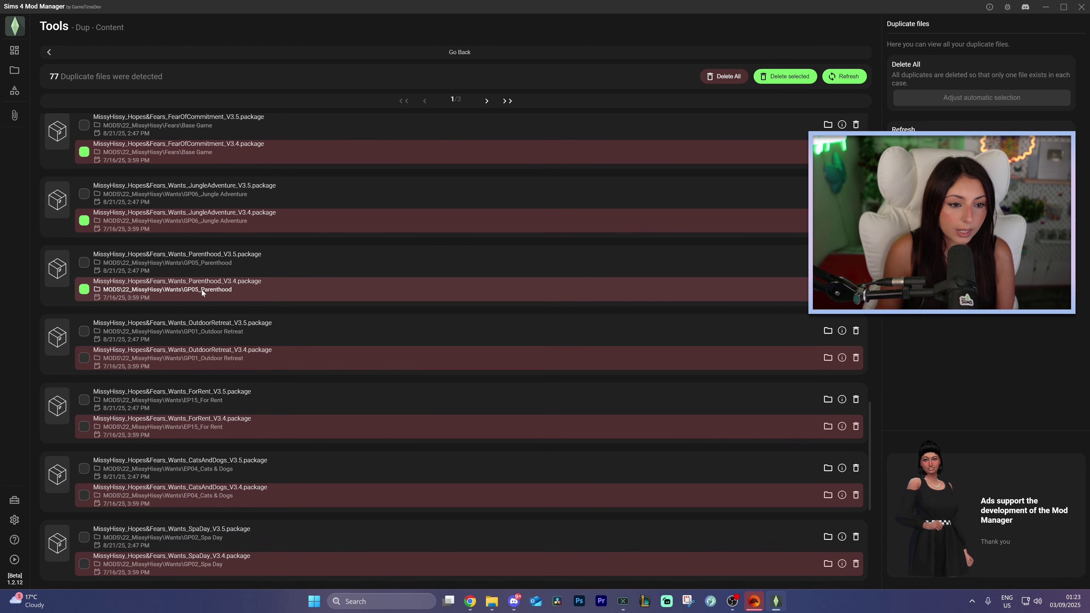
left_click(84, 358)
scroll(106, 362, "down", 2)
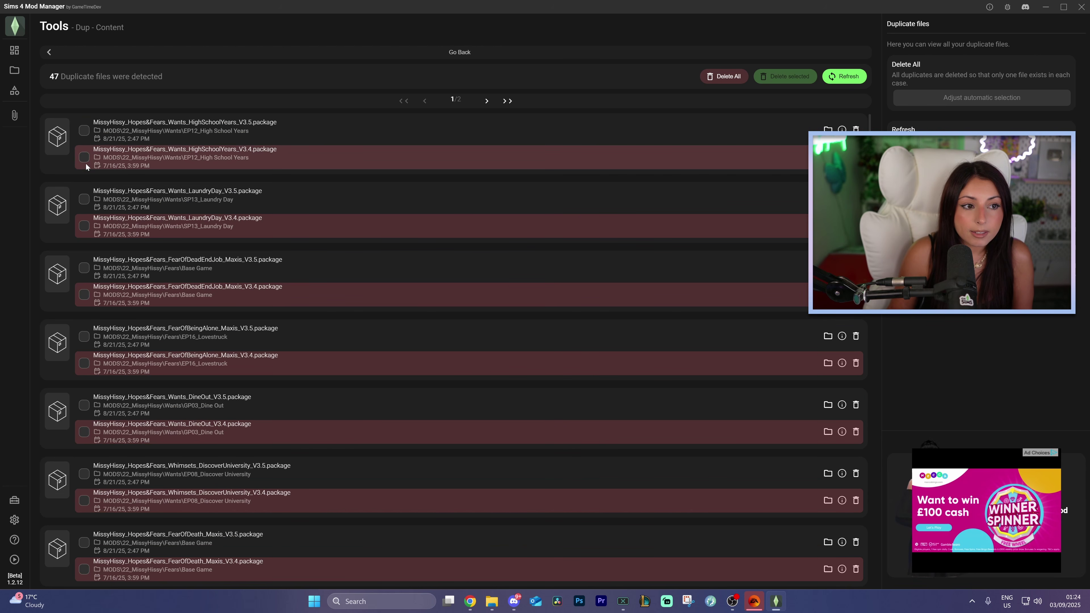
In the refreshed duplicate list, select the older MissyHissy V3.4 files from Wants_HighSchoolYears through FearOfDeath_Maxis
left_click(84, 158)
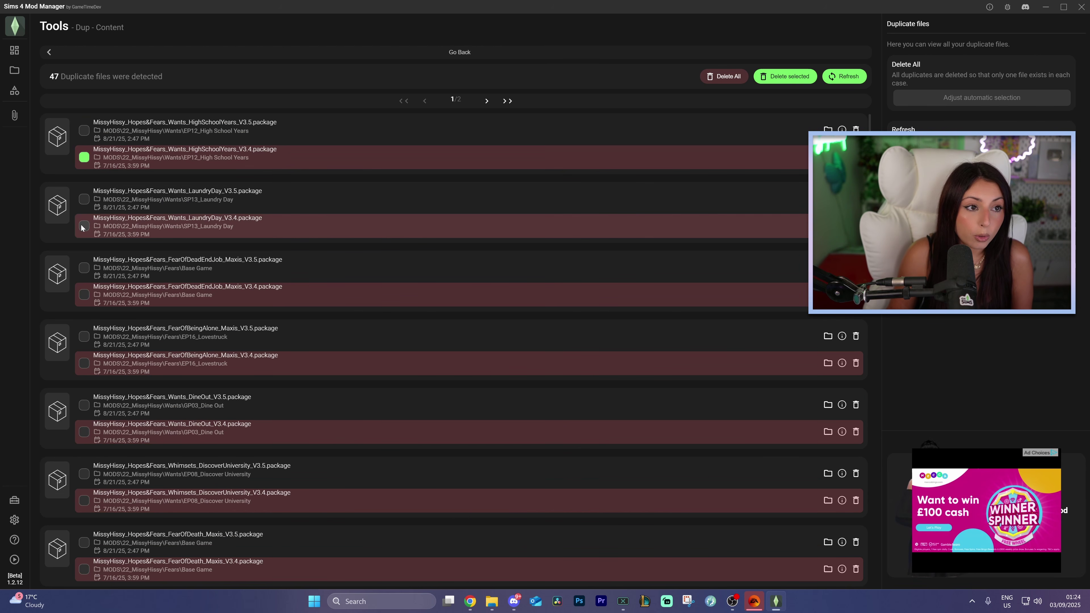
left_click(85, 363)
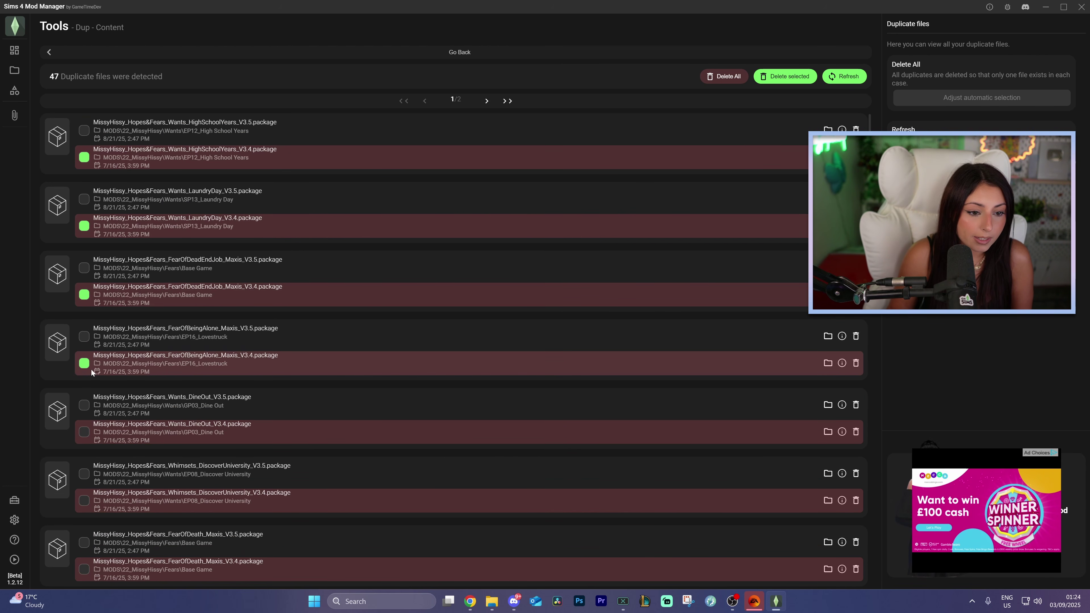
scroll(89, 377, "down", 1)
left_click(84, 386)
scroll(89, 378, "down", 2)
left_click(84, 351)
left_click(84, 420)
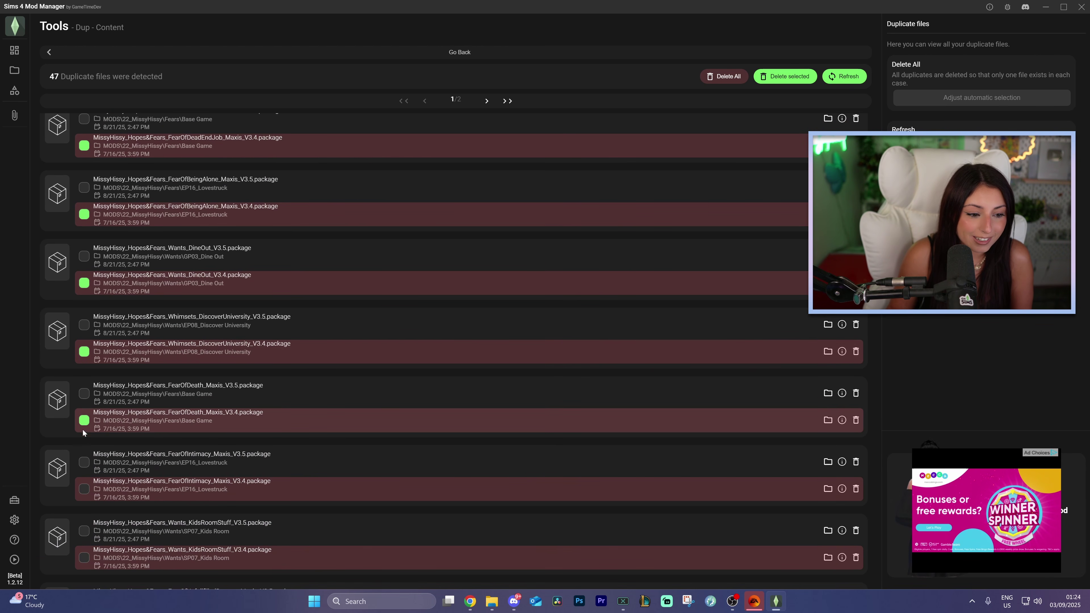
Select the V3.4 duplicates of FearOfIntimacy_Maxis, Wants_KidsRoomStuff, FearOfUnfullfilledDreams_Maxis, Wants_VintageGlamour and Whimsets_EcoLifestyle
scroll(88, 494, "down", 2)
left_click(84, 460)
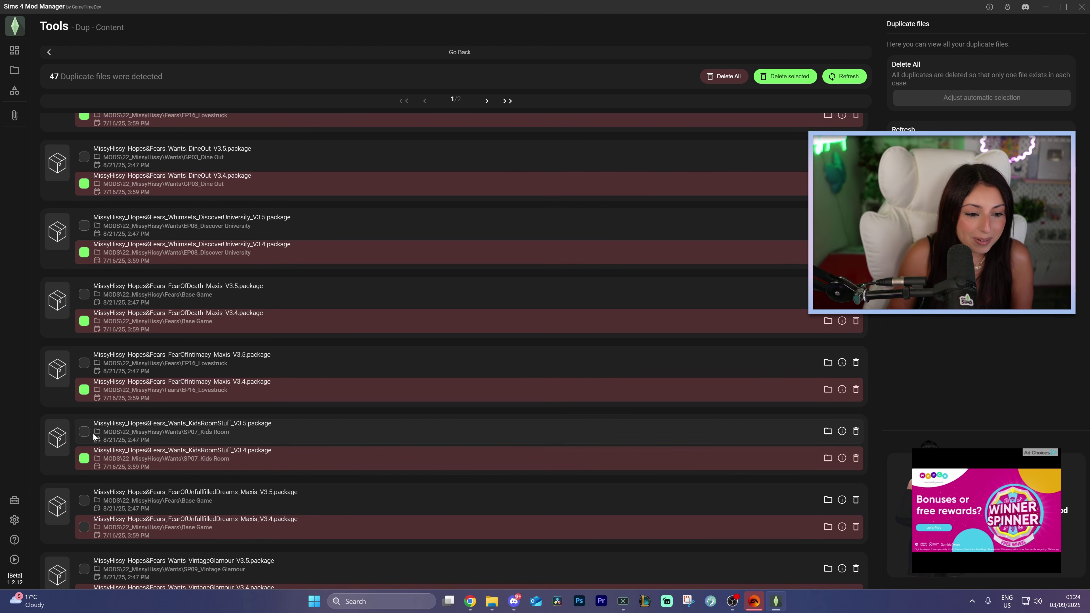
scroll(87, 423, "down", 2)
left_click(84, 427)
scroll(81, 430, "down", 2)
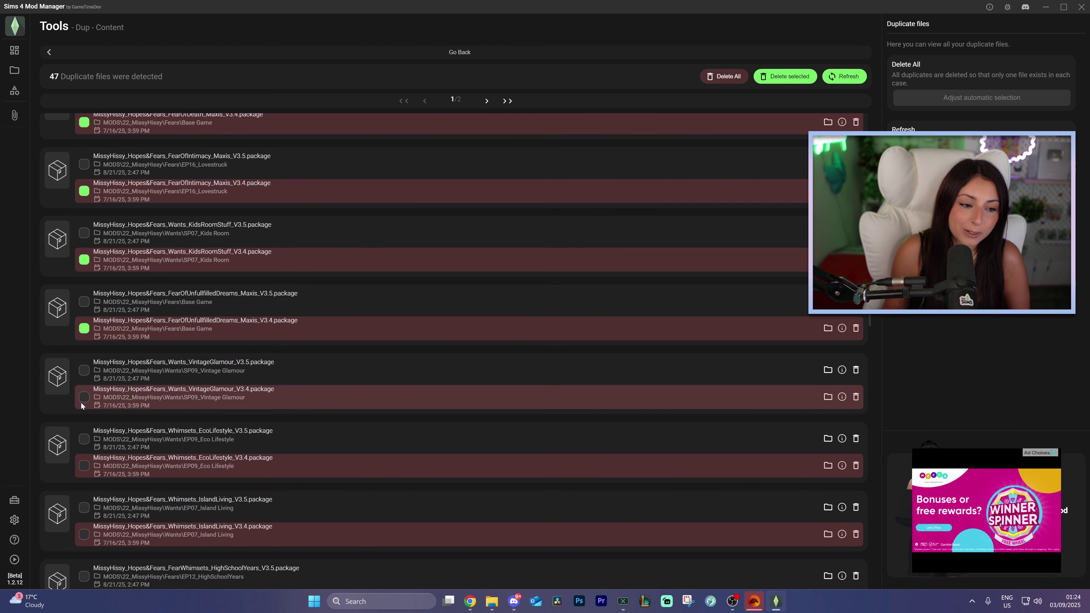
left_click(84, 401)
scroll(85, 406, "down", 1)
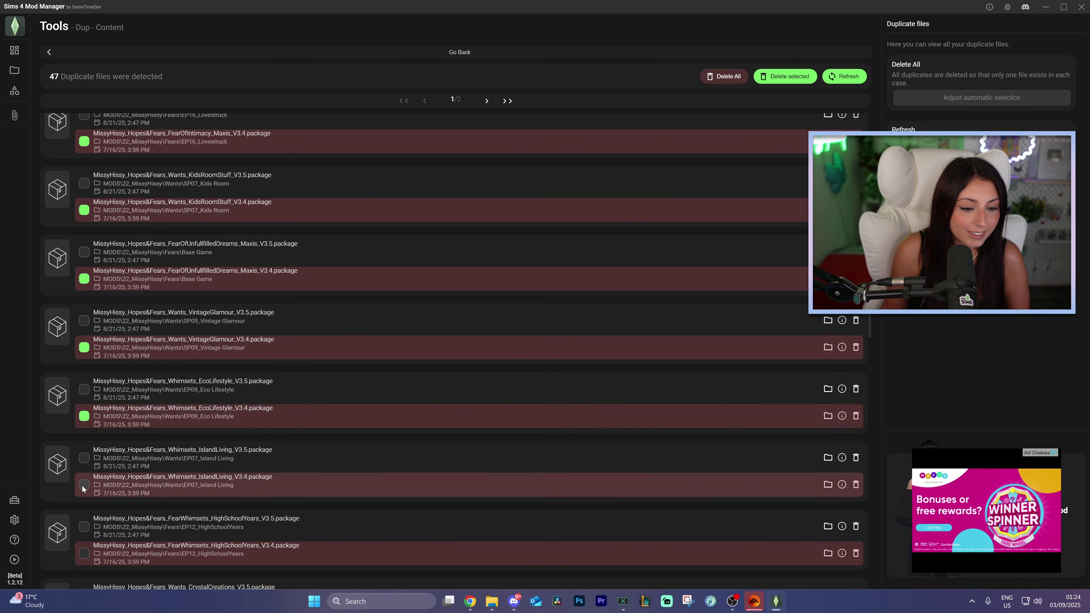
Select the V3.4 duplicates of Whimsets_IslandLiving, FearWhimsets_HighSchoolYears and Wants_CrystalCreations
left_click(83, 486)
scroll(84, 481, "down", 2)
left_click(86, 455)
scroll(94, 434, "down", 2)
left_click(87, 426)
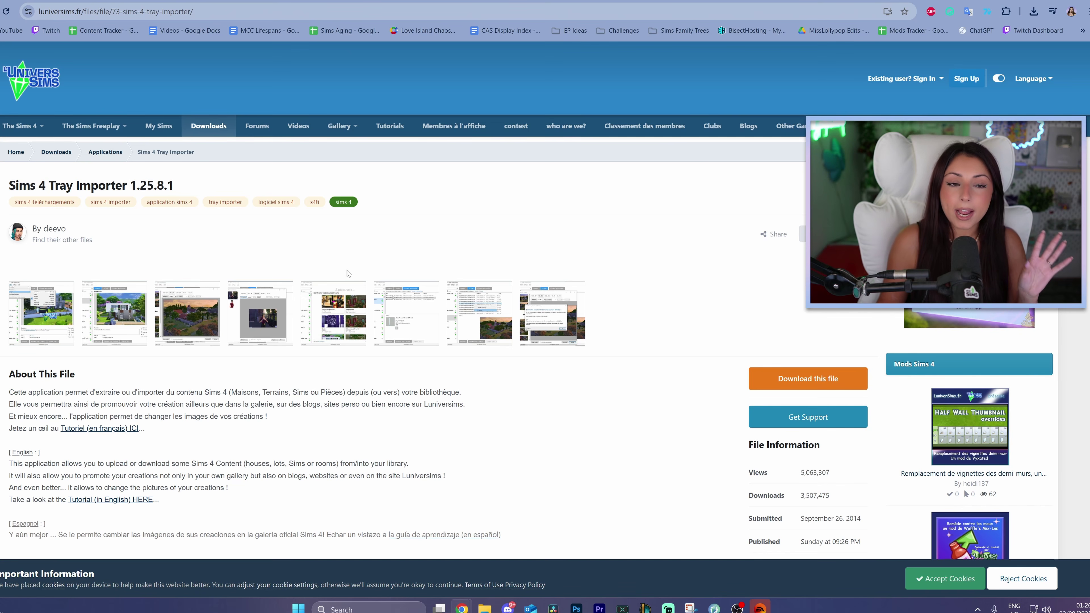
Download the setup version, S4TI_setup_250831.zip, from the Sims 4 Tray Importer page on the Luniversims site in the browser
scroll(797, 317, "down", 1)
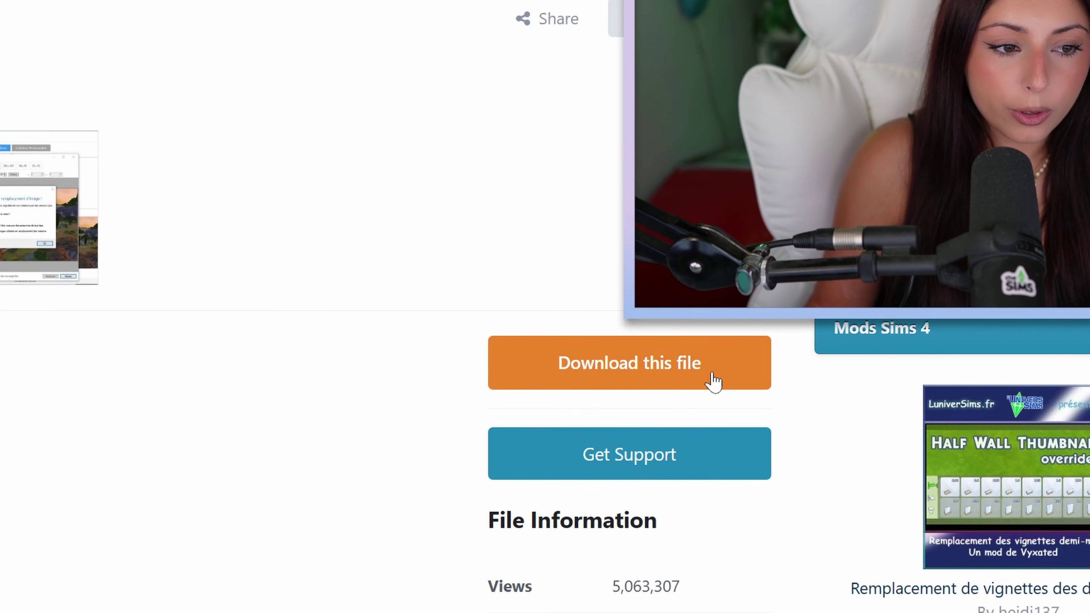
left_click(695, 378)
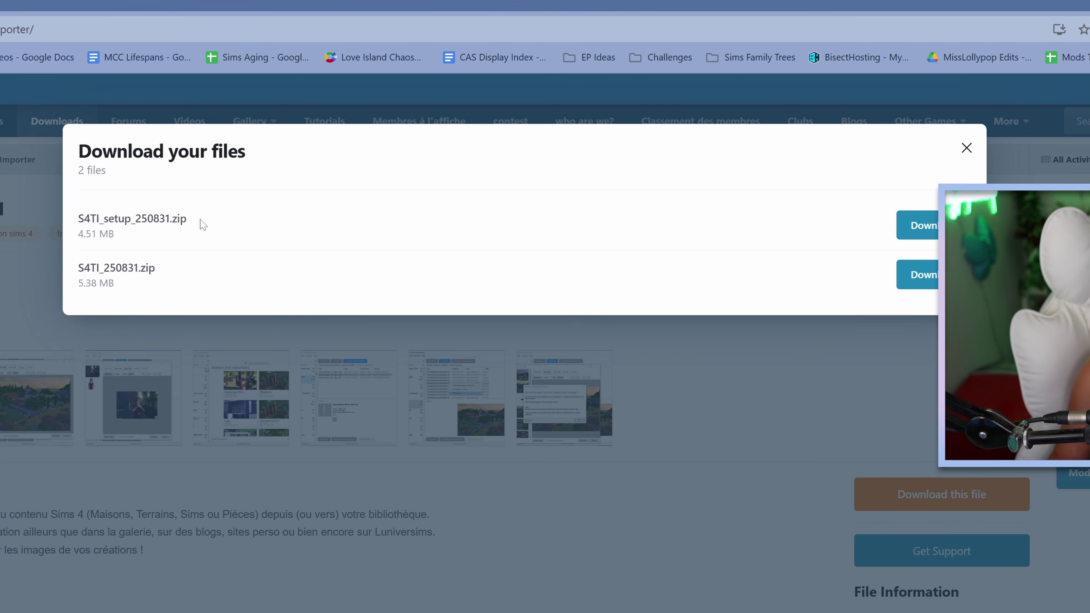
left_click_drag(83, 218, 159, 226)
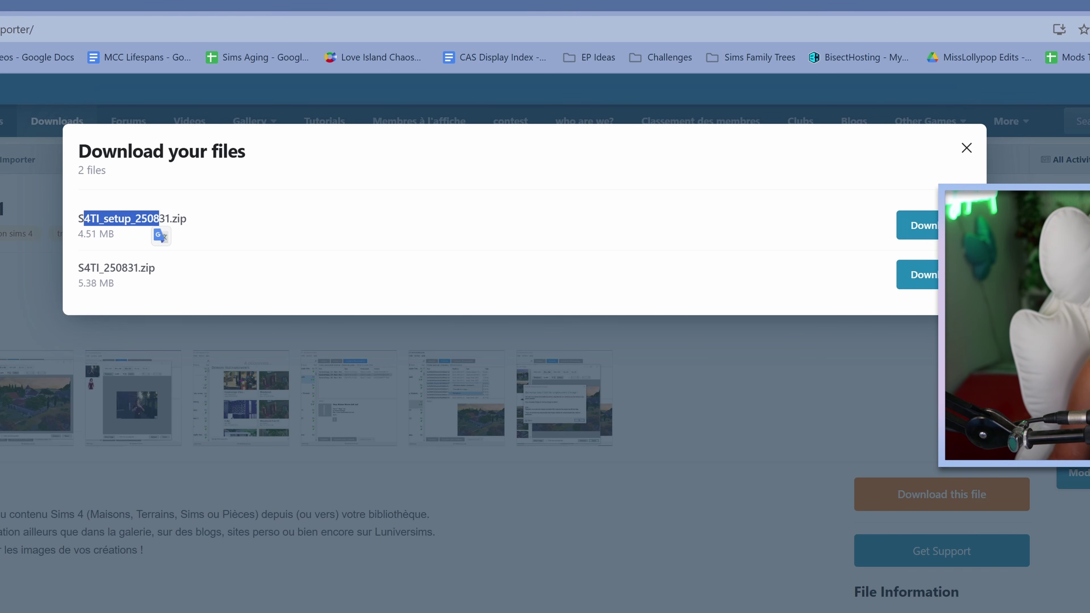
left_click(486, 266)
left_click(934, 226)
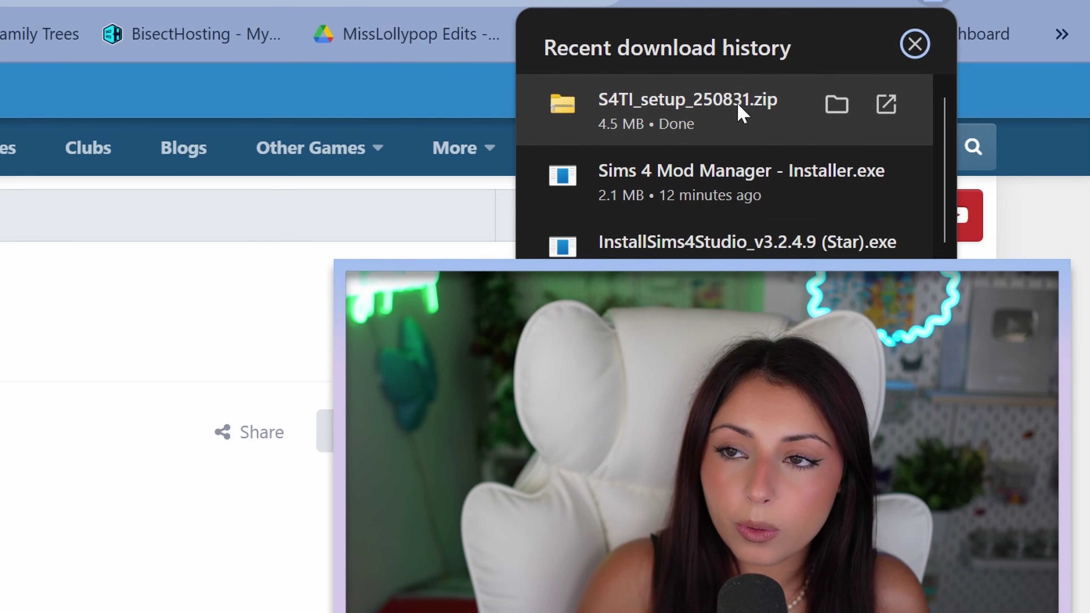
Run S4TI_setup.exe from the downloaded zip, allow it past SmartScreen and proceed through setup with a desktop shortcut for the current user only
left_click(697, 108)
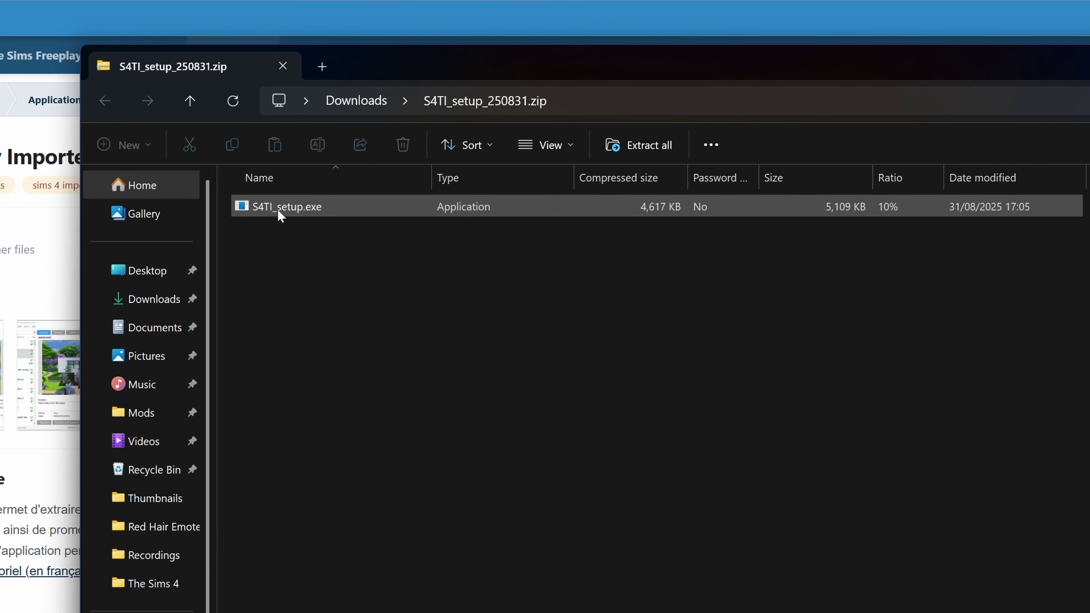
double_click(329, 208)
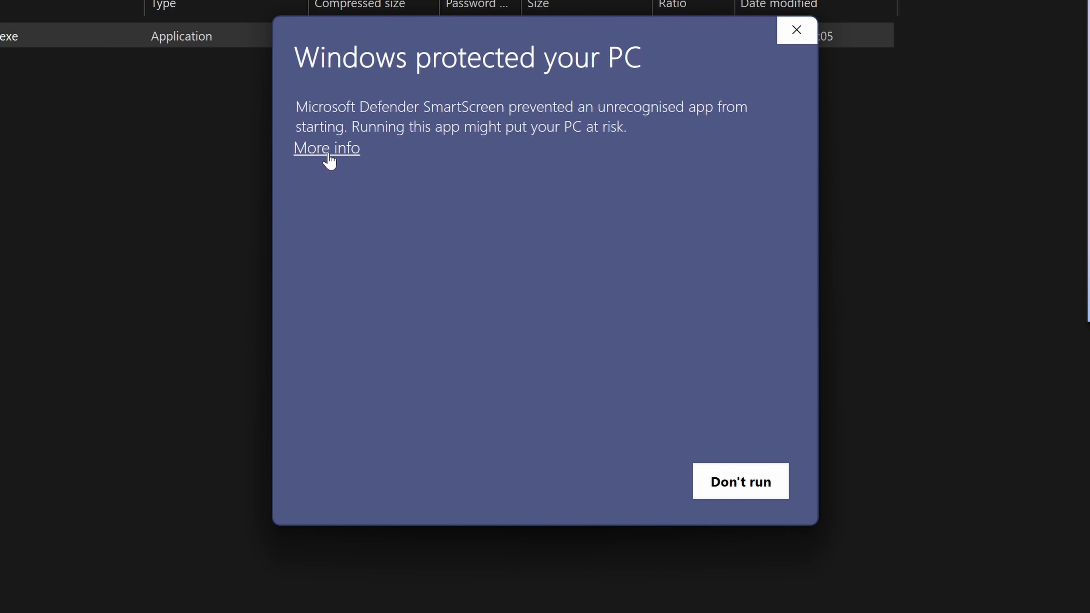
left_click(327, 148)
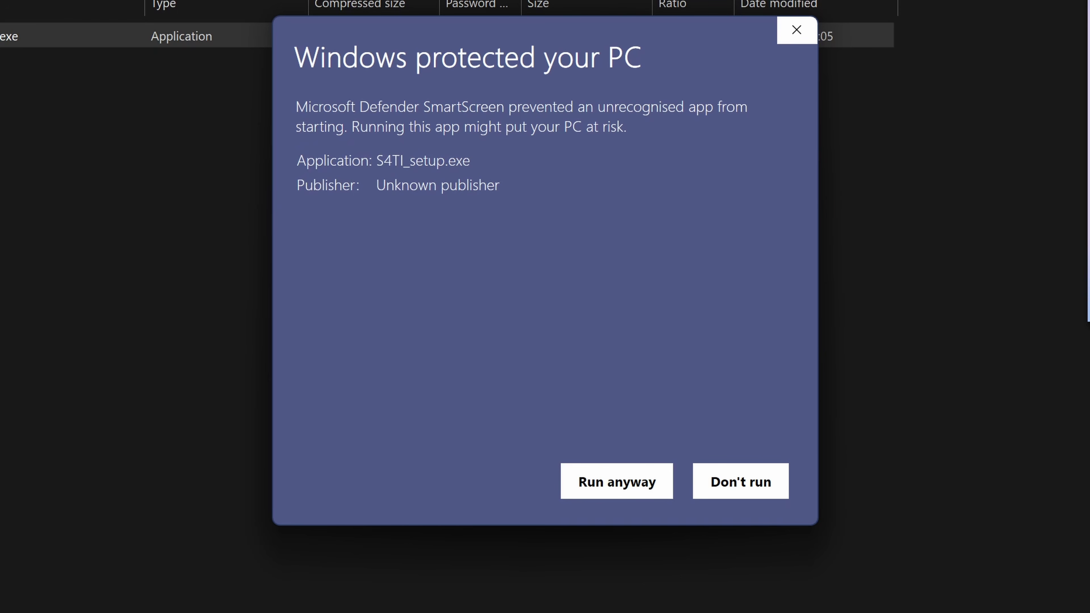
left_click(626, 485)
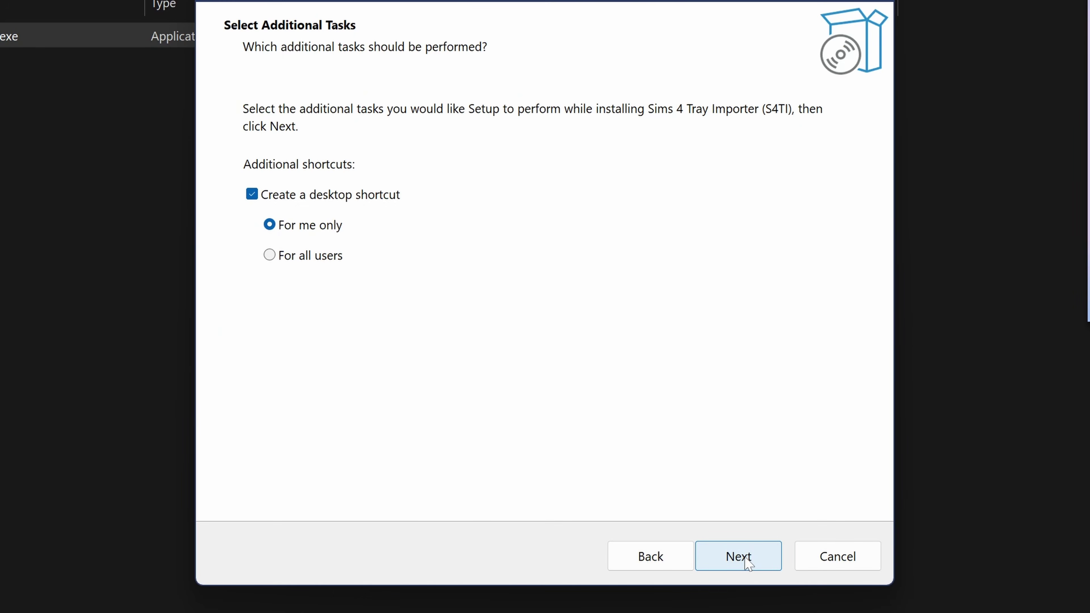
left_click(749, 564)
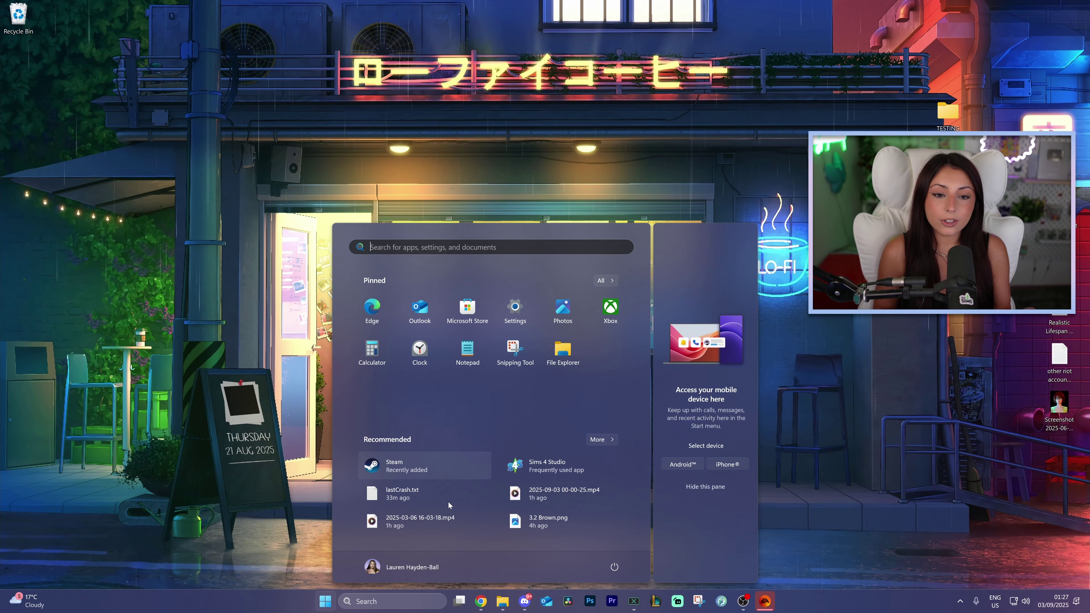
Launch the 64-bit Sims 4 Tray Importer and show the custom content used by the Coates household
type("tray")
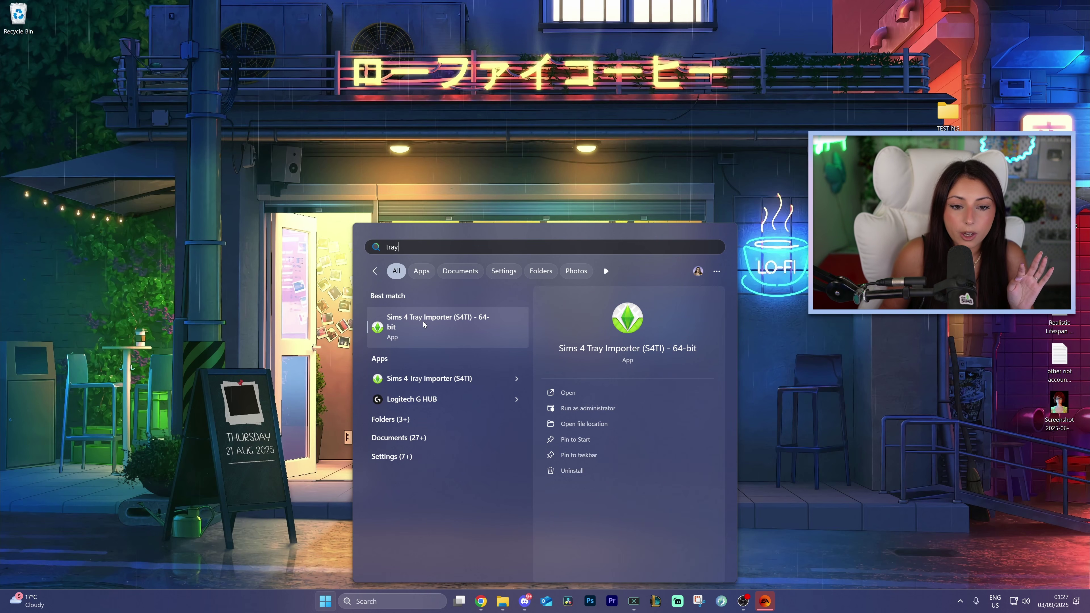
left_click(450, 324)
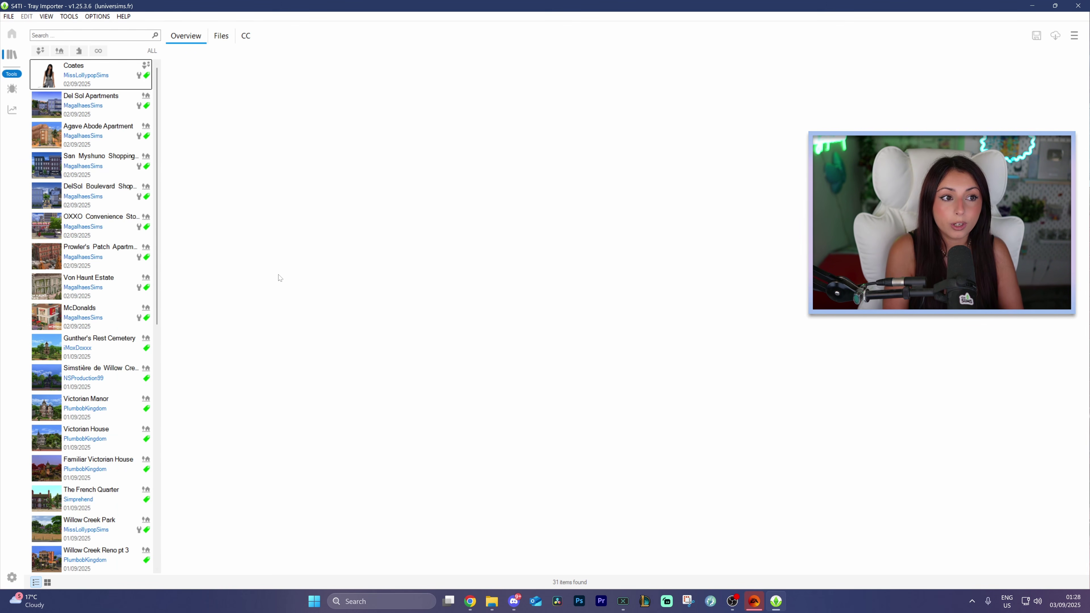
left_click(95, 76)
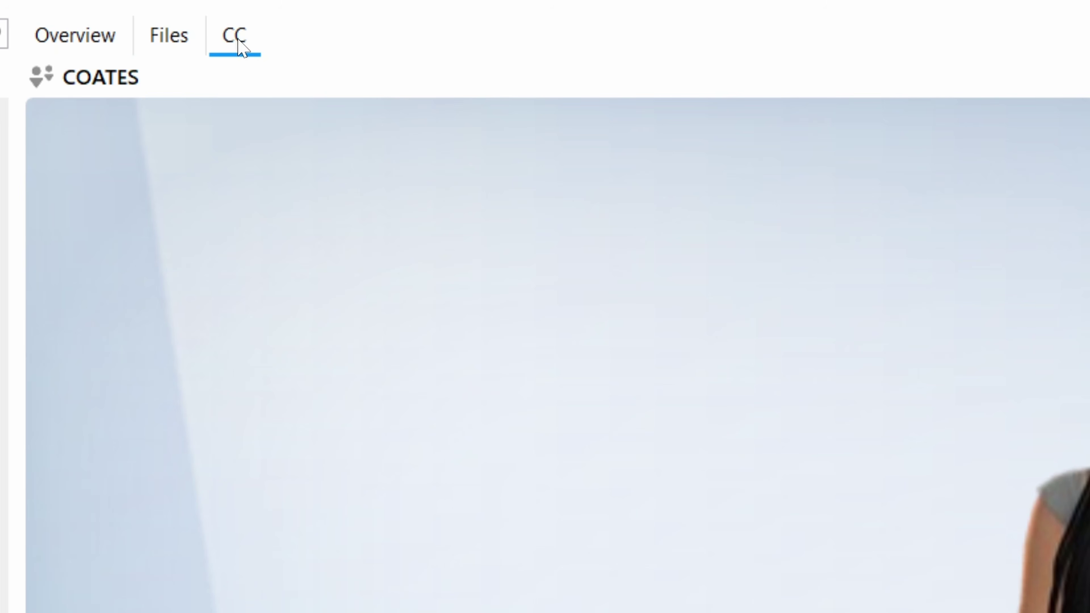
left_click(239, 41)
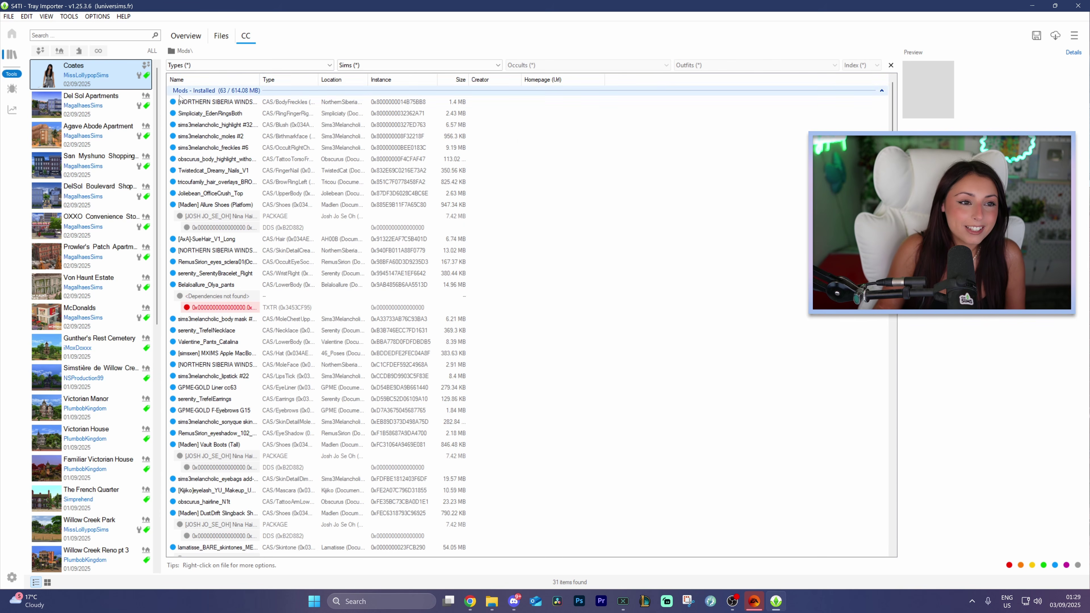
Widen the Name and Location columns of the CC list to fit their full contents
left_click(261, 79)
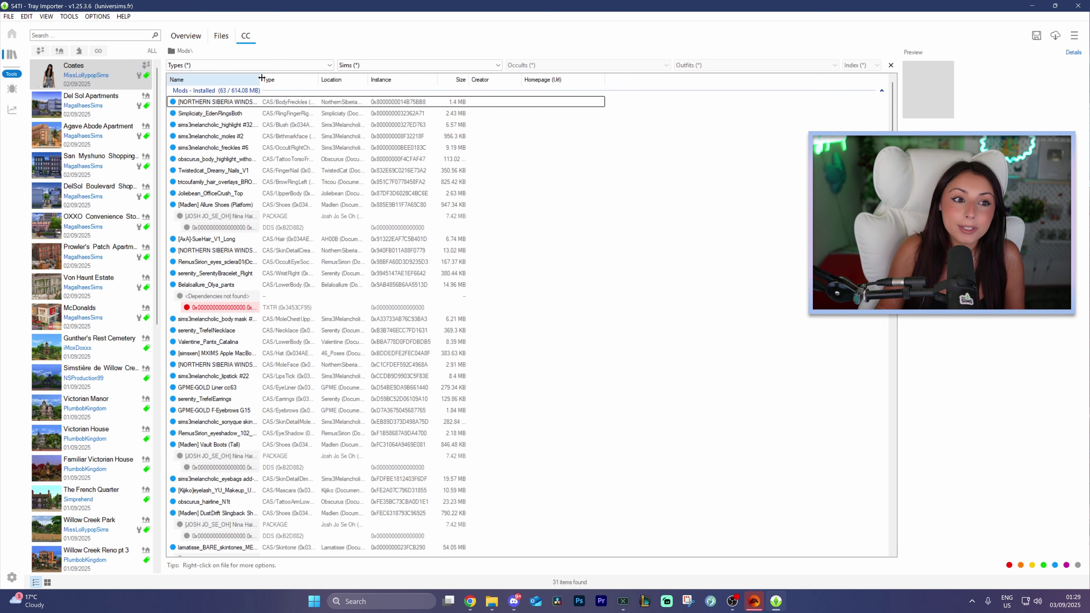
double_click(261, 78)
left_click(277, 106)
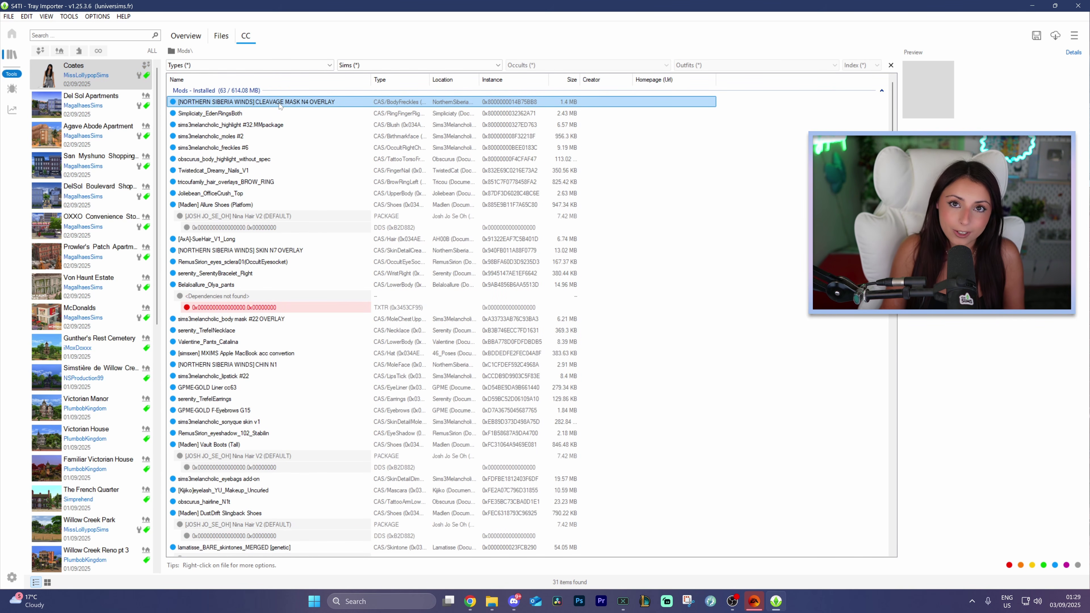
double_click(478, 79)
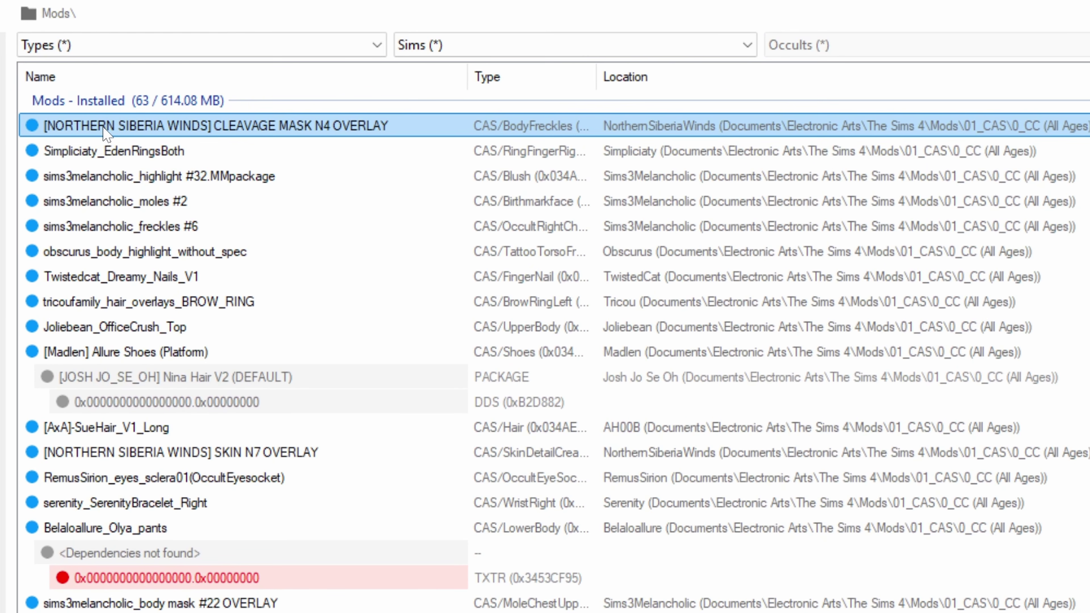
Show the containing folder of the [NORTHERN SIBERIA WINDS] CLEAVAGE MASK N4 OVERLAY file
left_click(110, 134)
right_click(168, 136)
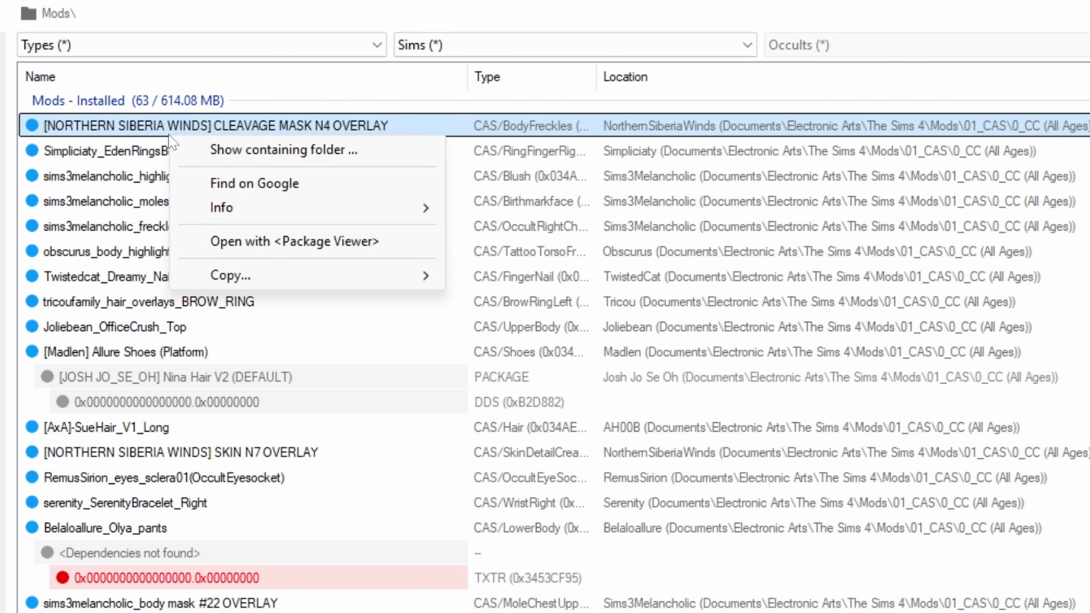
left_click(247, 151)
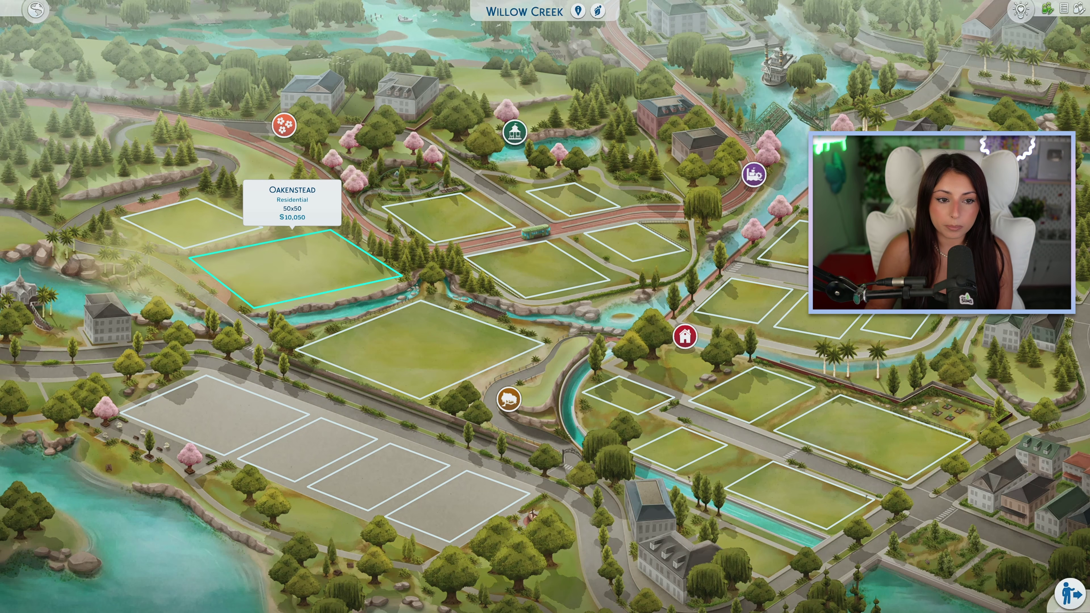
Switch to The Sims 4 and open the empty Oakenstead lot in Willow Creek in Build Mode
left_click(296, 268)
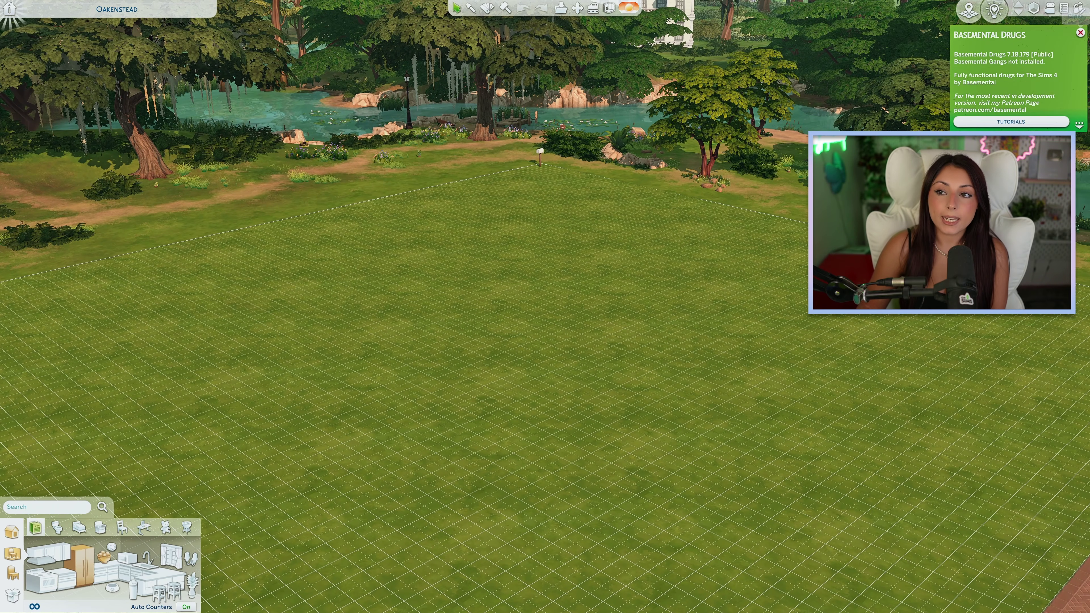
key("w")
key("w")
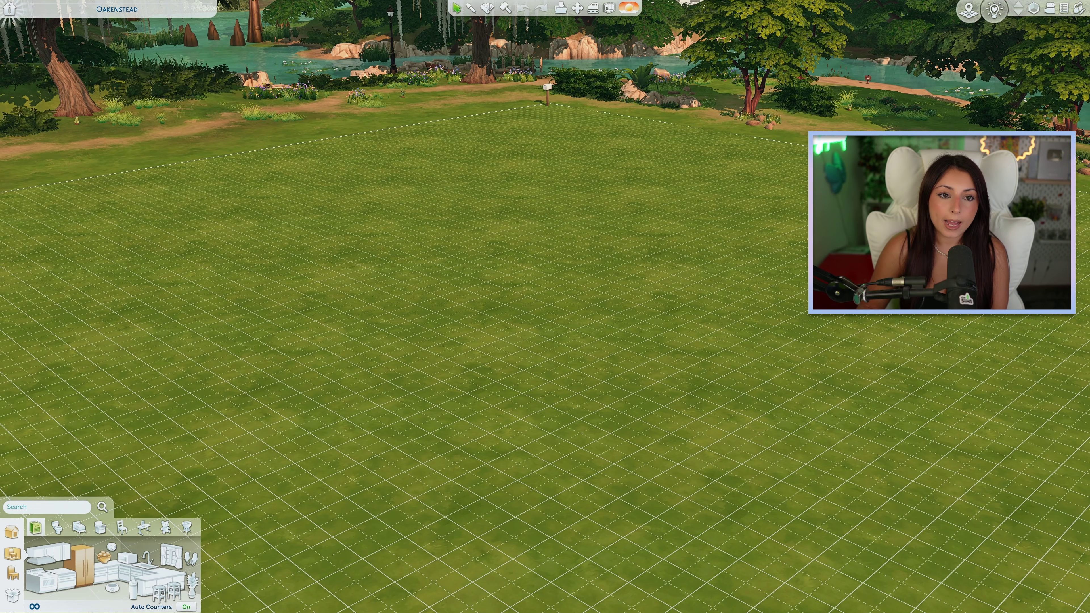
key("d")
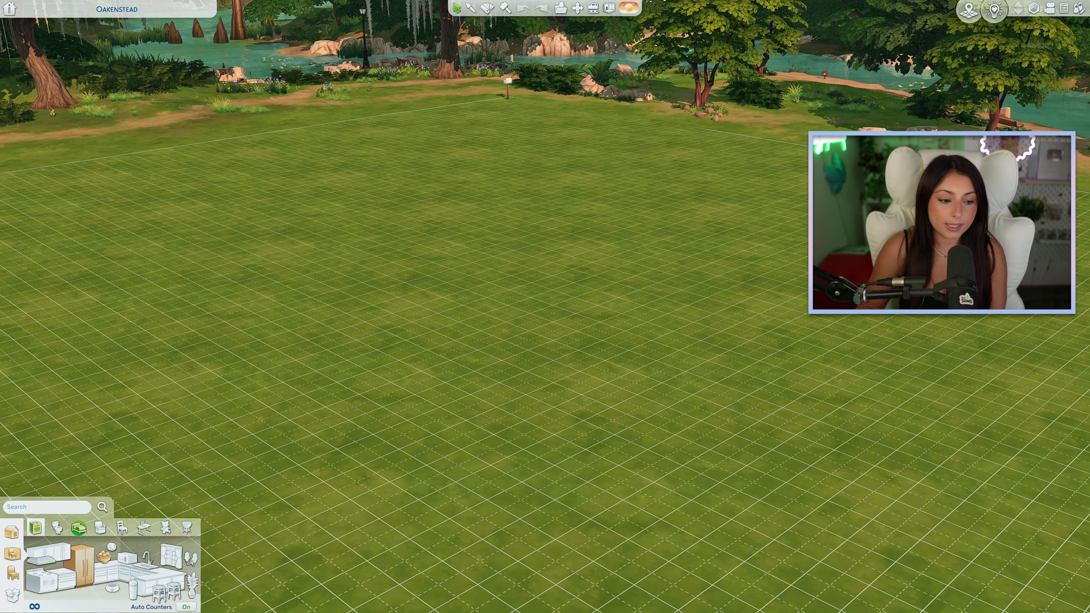
List the beds and bedroom items in the build catalog and filter them to custom content only
left_click(79, 527)
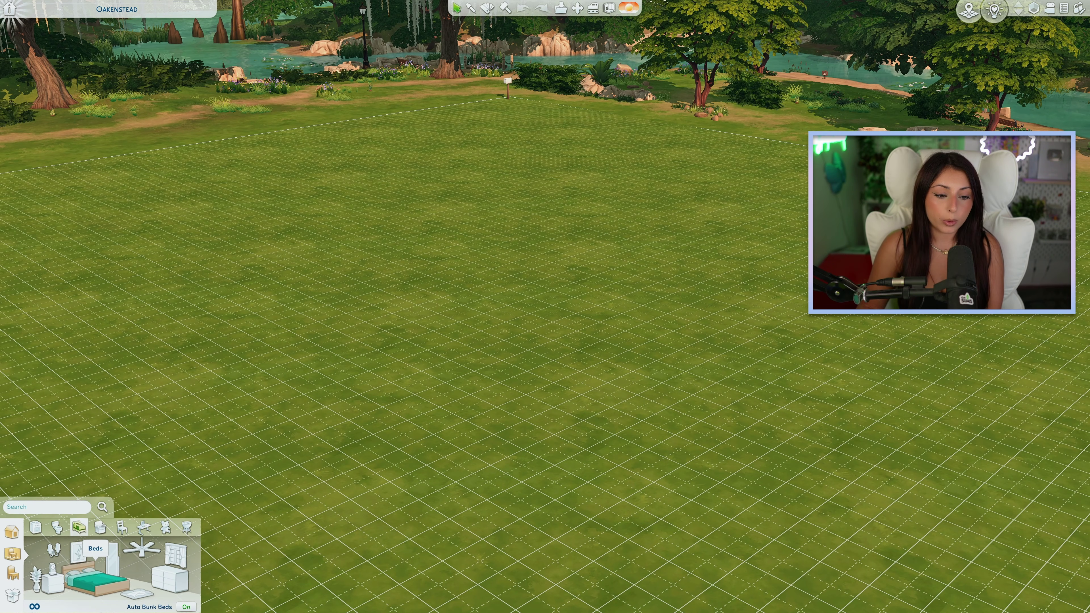
left_click(97, 578)
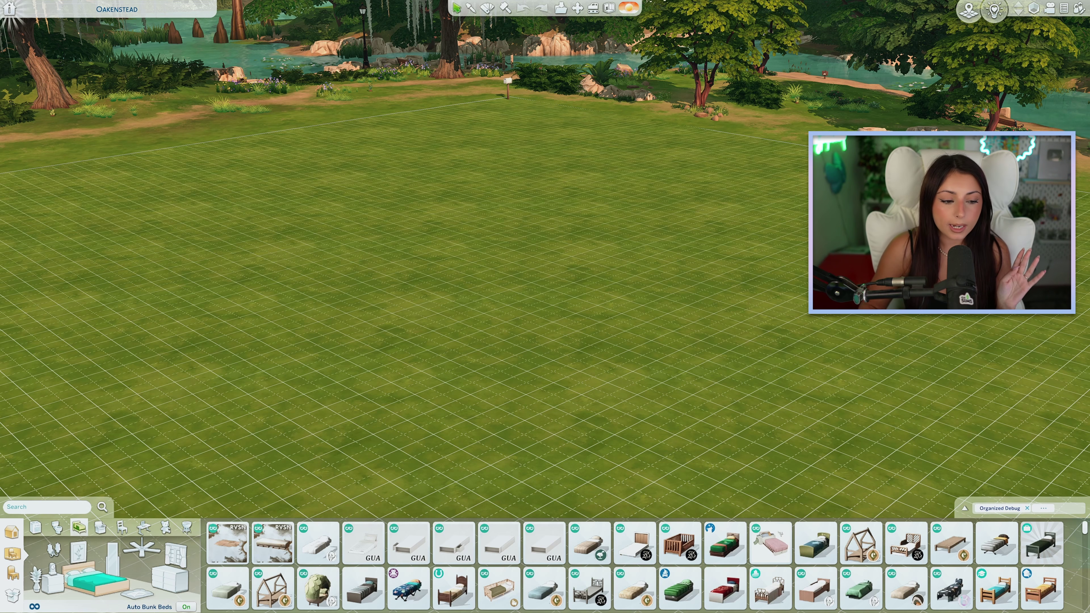
key("w")
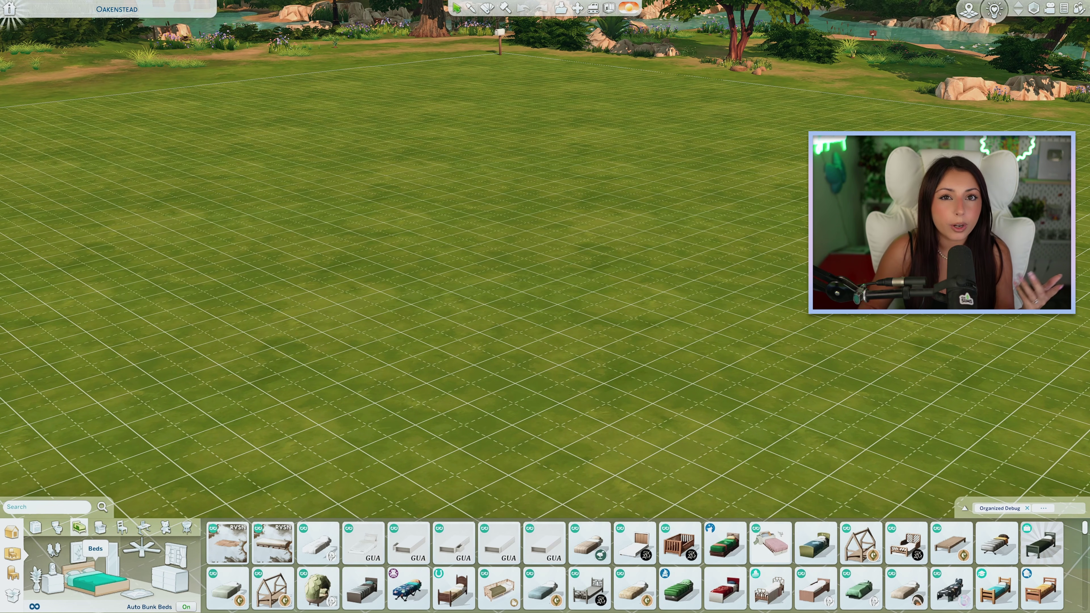
key("w")
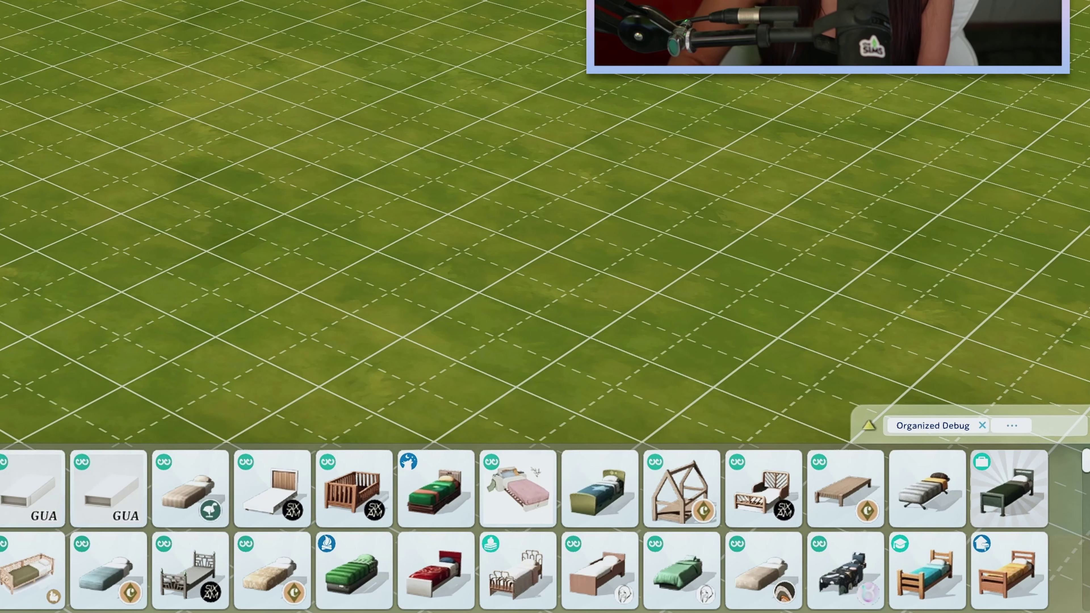
left_click(869, 426)
left_click(955, 264)
scroll(1005, 257, "down", 2)
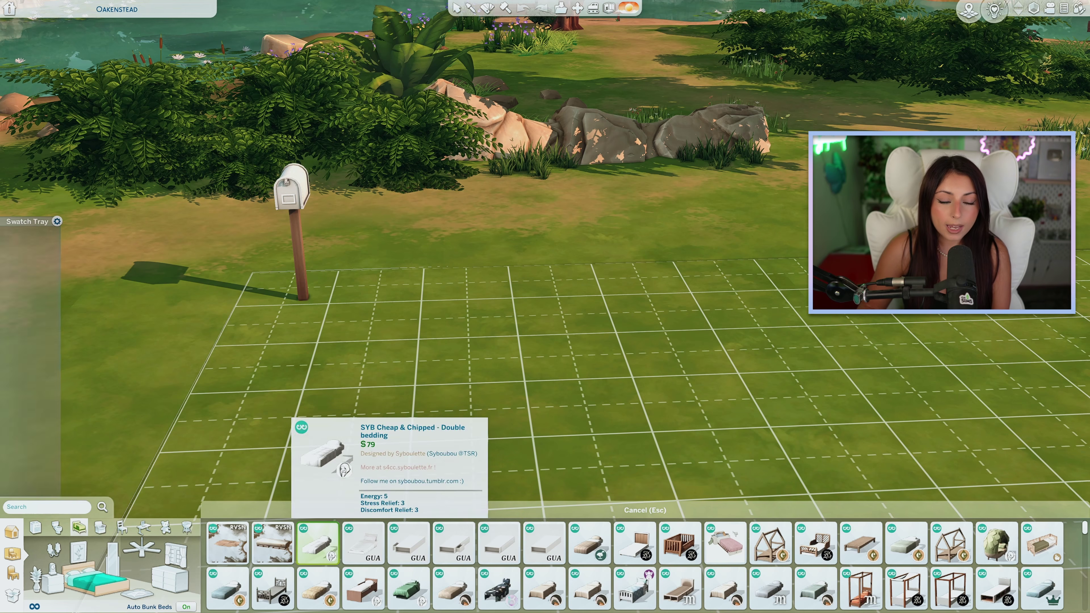
Preview the SYB Cheap & Chipped double bedding and the first GUA bedding on the lot near the mailbox
left_click(318, 543)
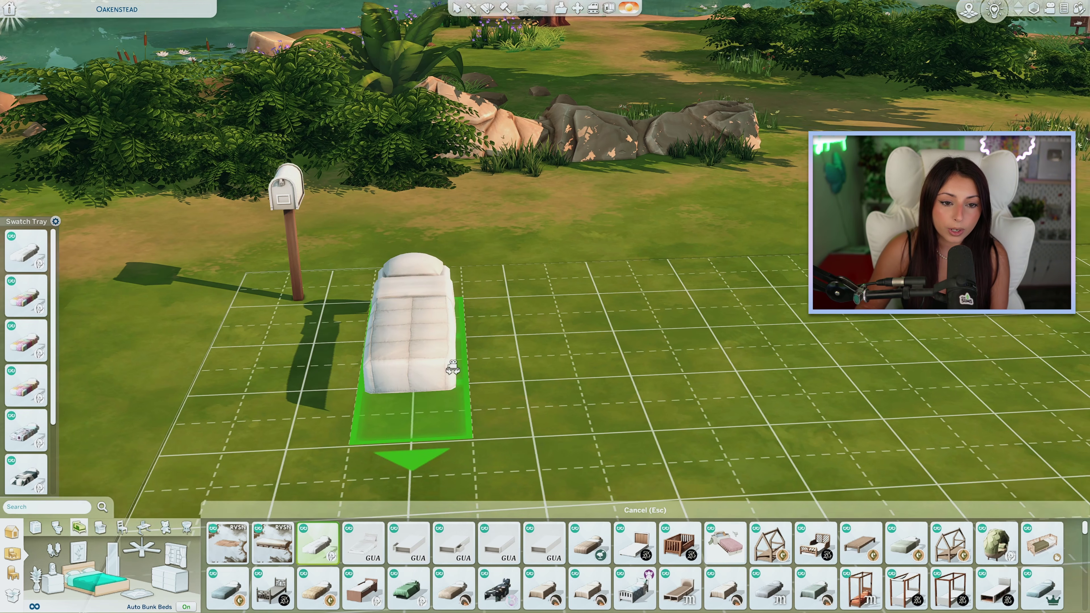
scroll(408, 344, "up", 3)
left_click_drag(408, 339, 372, 378)
left_click(363, 543)
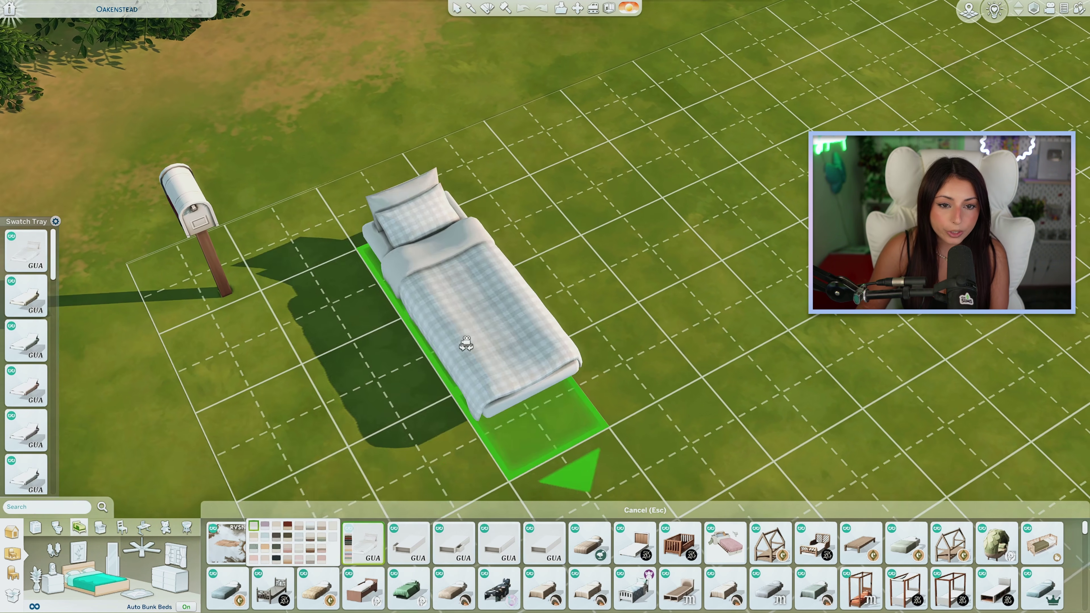
left_click_drag(465, 341, 455, 275)
scroll(465, 341, "up", 3)
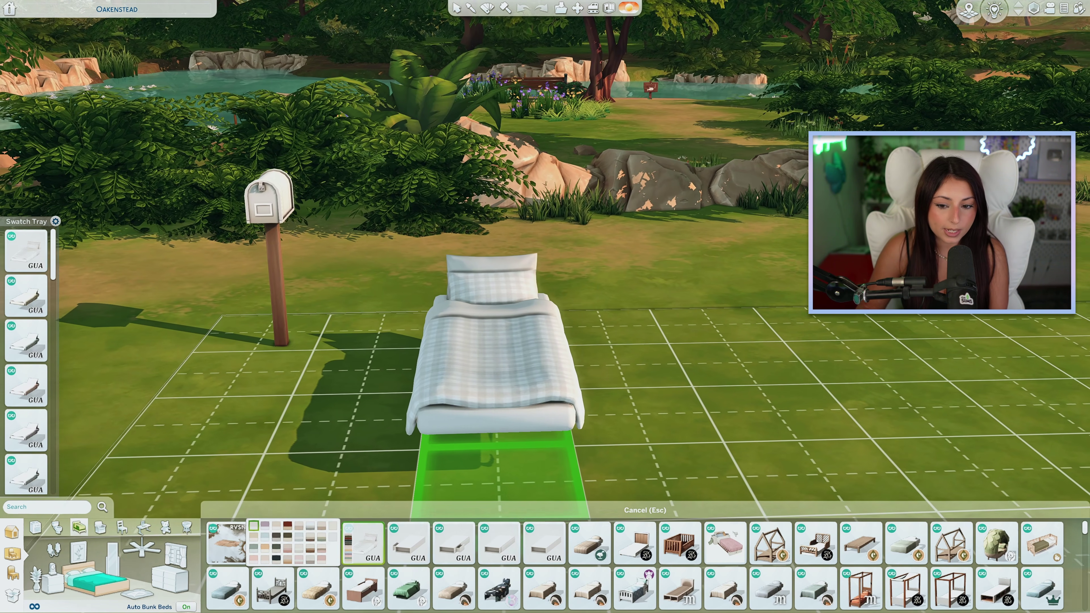
left_click_drag(465, 341, 420, 357)
Place the white Cowbuild paw-shaped pet bed on the lot near the mailbox
left_click(725, 543)
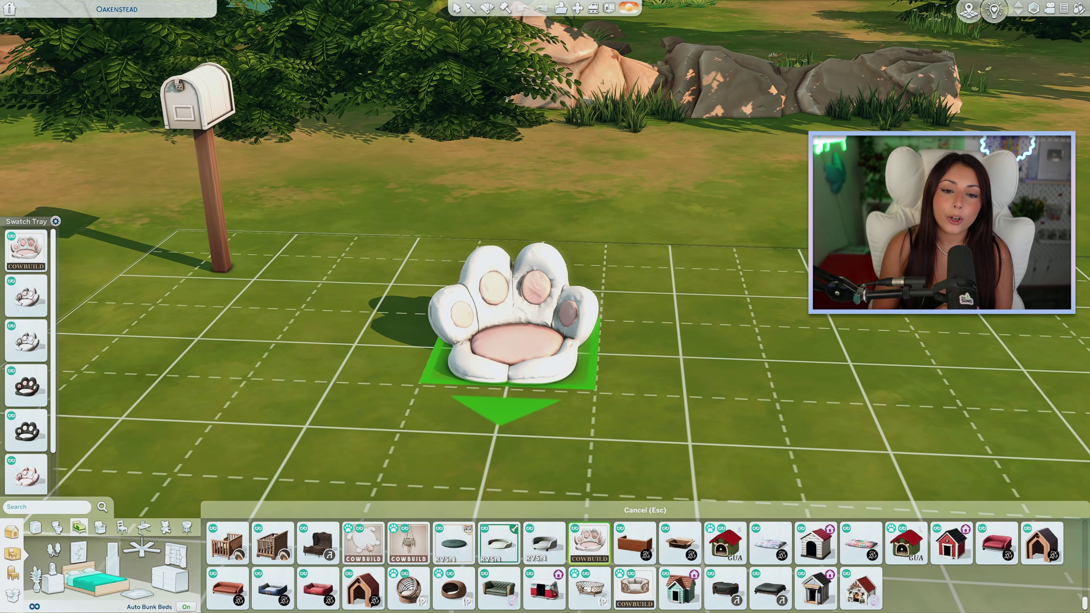
scroll(513, 343, "down", 2)
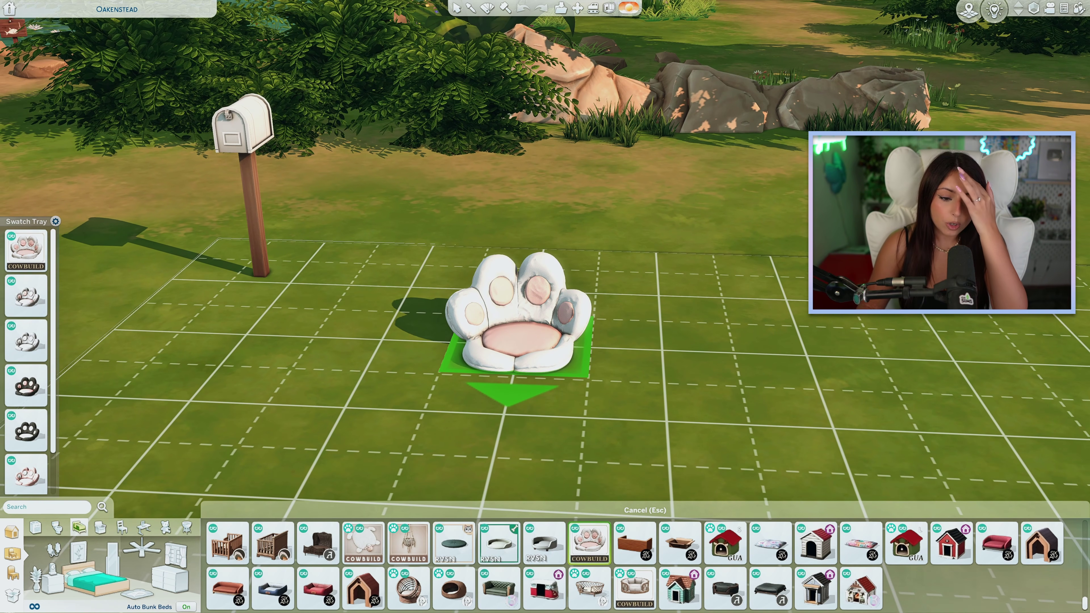
scroll(513, 344, "down", 3)
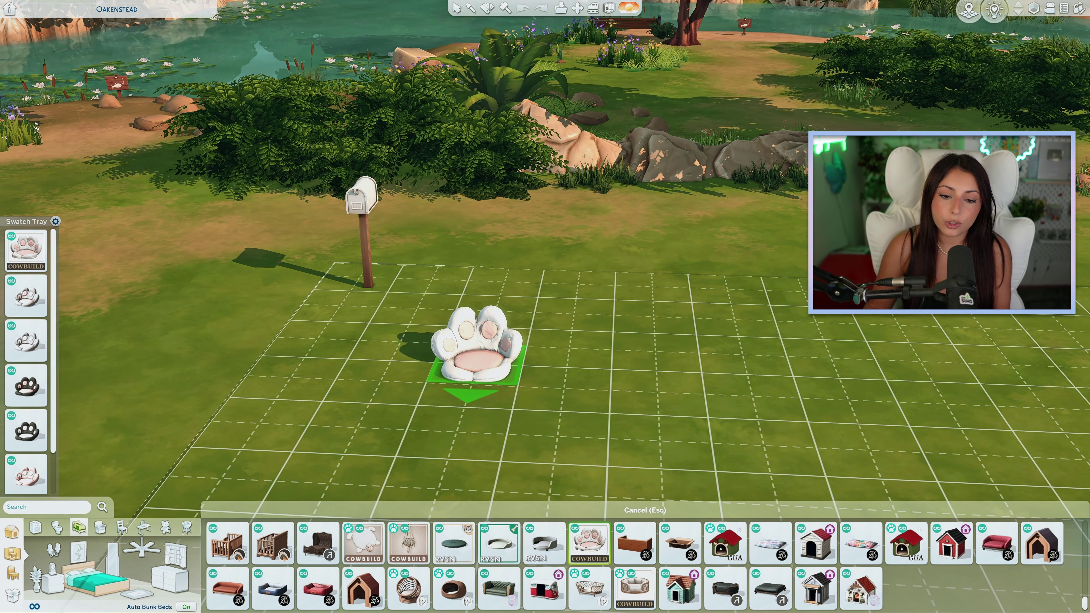
scroll(476, 356, "up", 4)
left_click(476, 356)
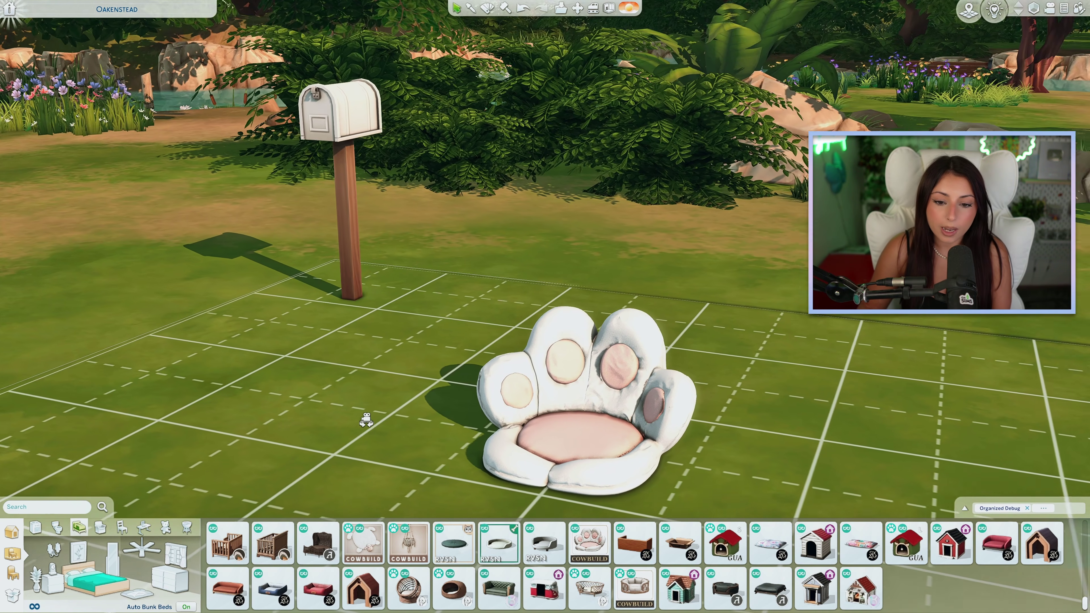
left_click_drag(366, 420, 422, 413)
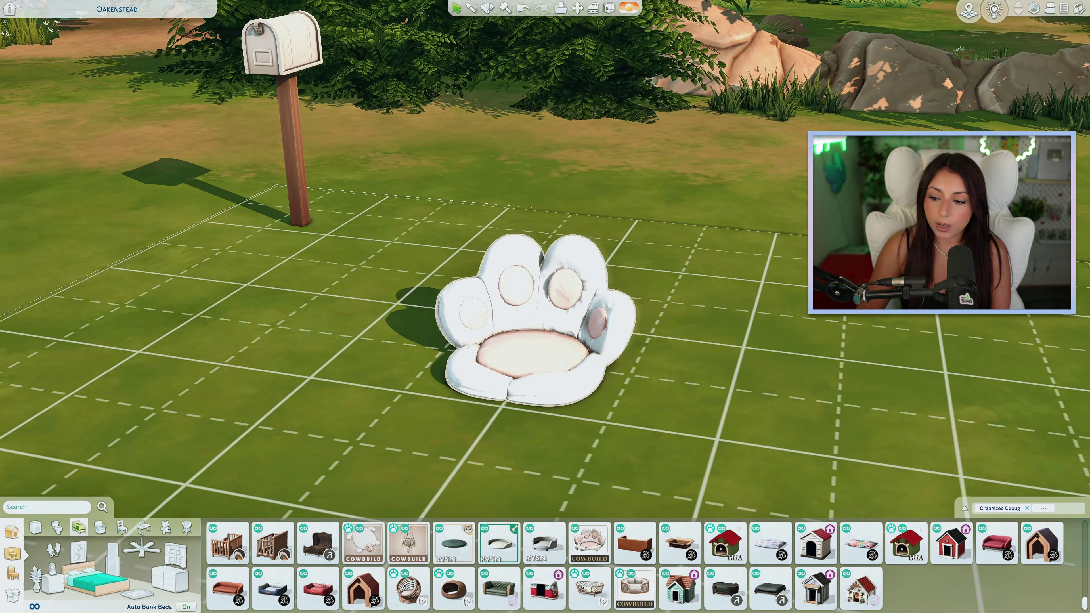
Save the Oakenstead lot with the pet bed on it to My Library
scroll(515, 318, "down", 5)
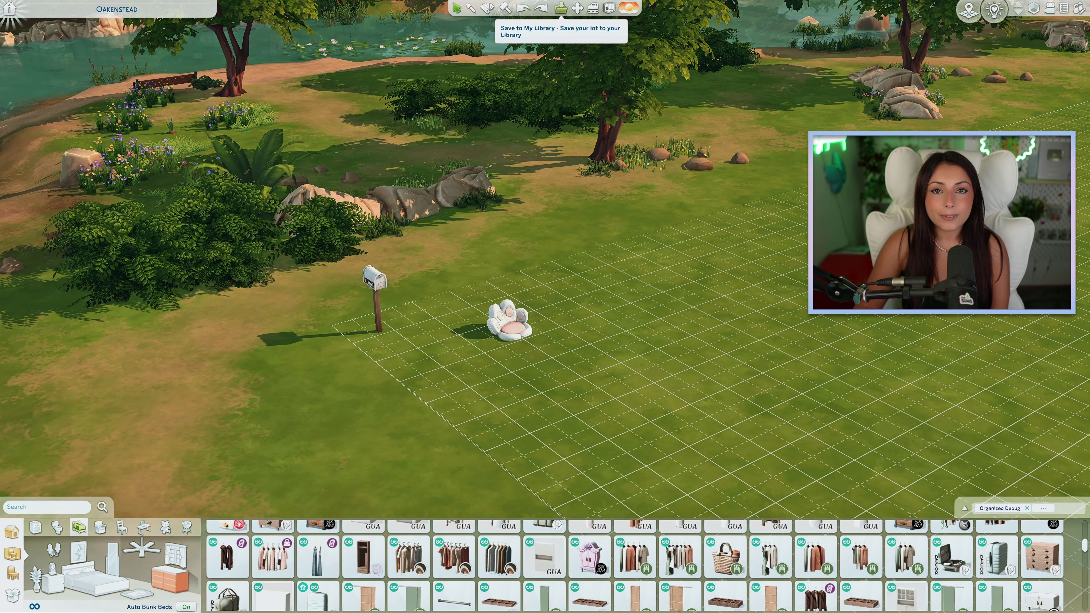
left_click(561, 7)
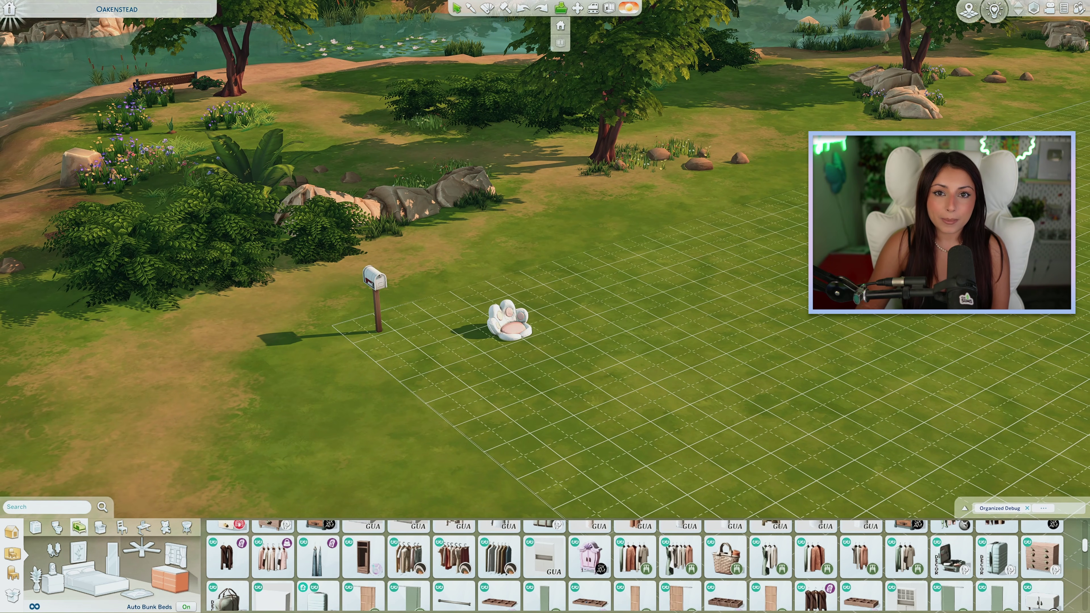
left_click(560, 27)
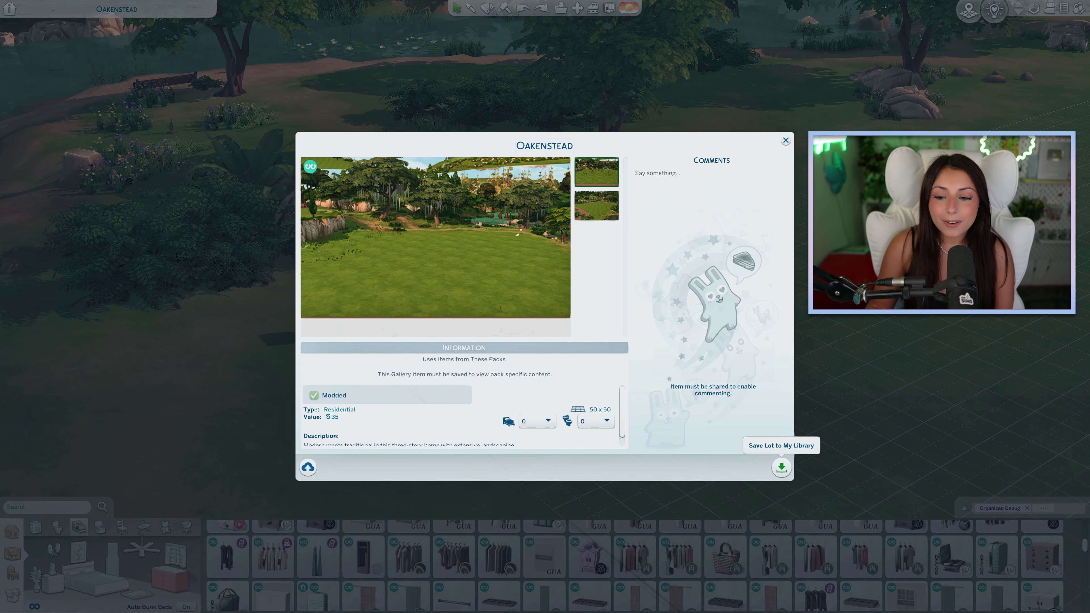
left_click(781, 467)
Switch to Tray Importer and show the custom content used by the Oakenstead lot
scroll(545, 306, "up", 3)
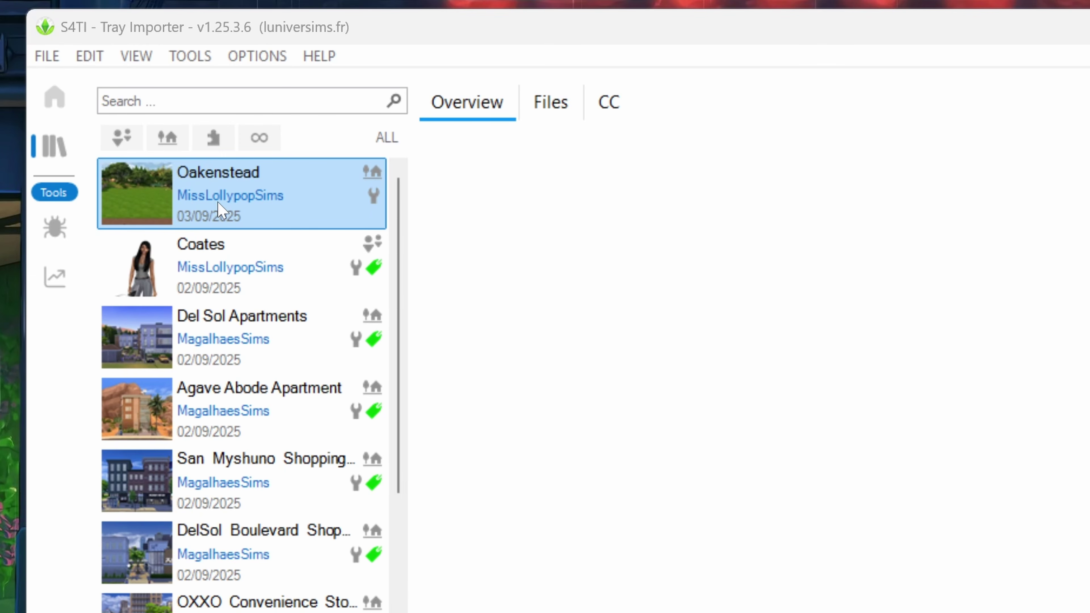
left_click(239, 196)
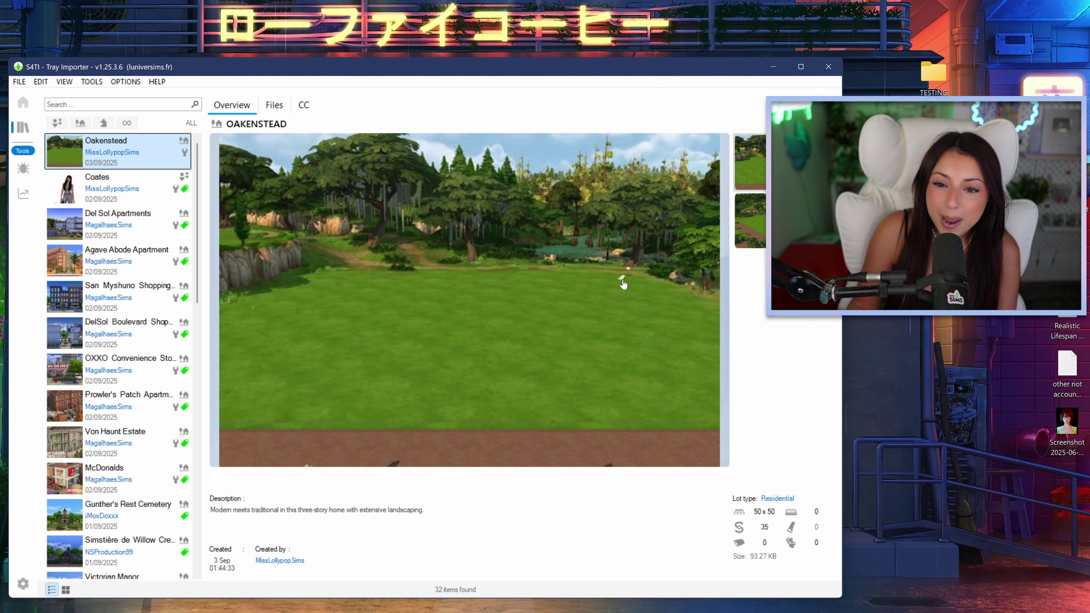
left_click(304, 106)
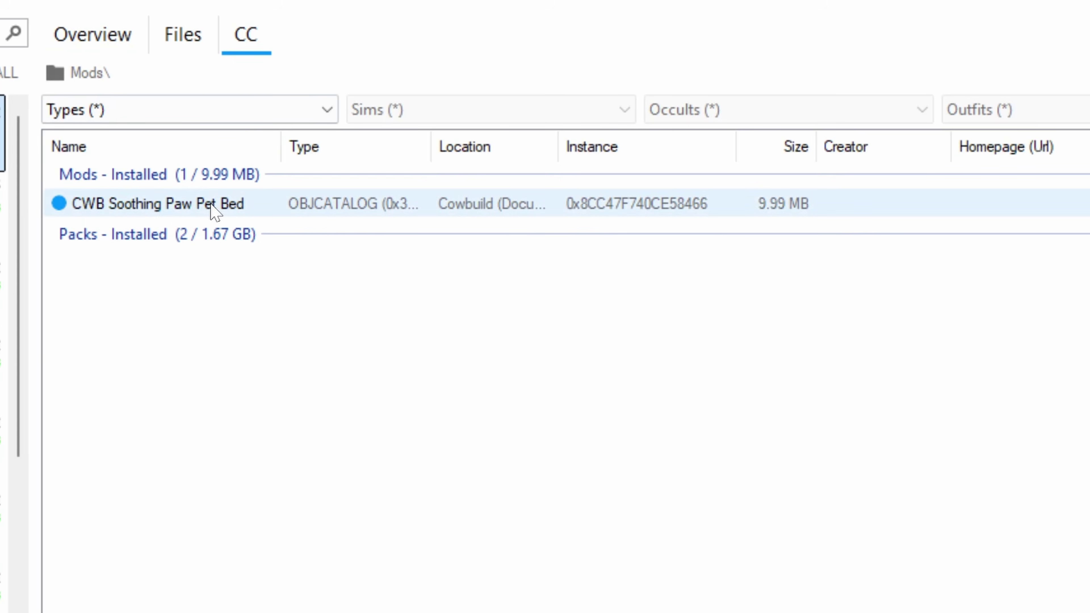
Show the containing folder of CWB Soothing Paw Pet Bed and delete its package file from the Cowbuild folder
left_click(288, 186)
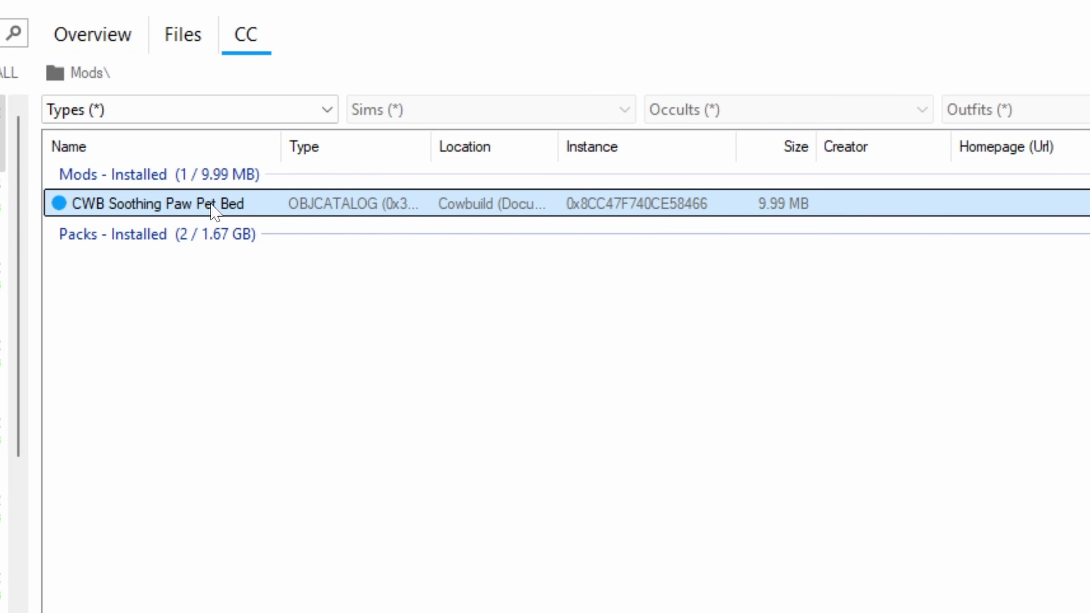
right_click(244, 215)
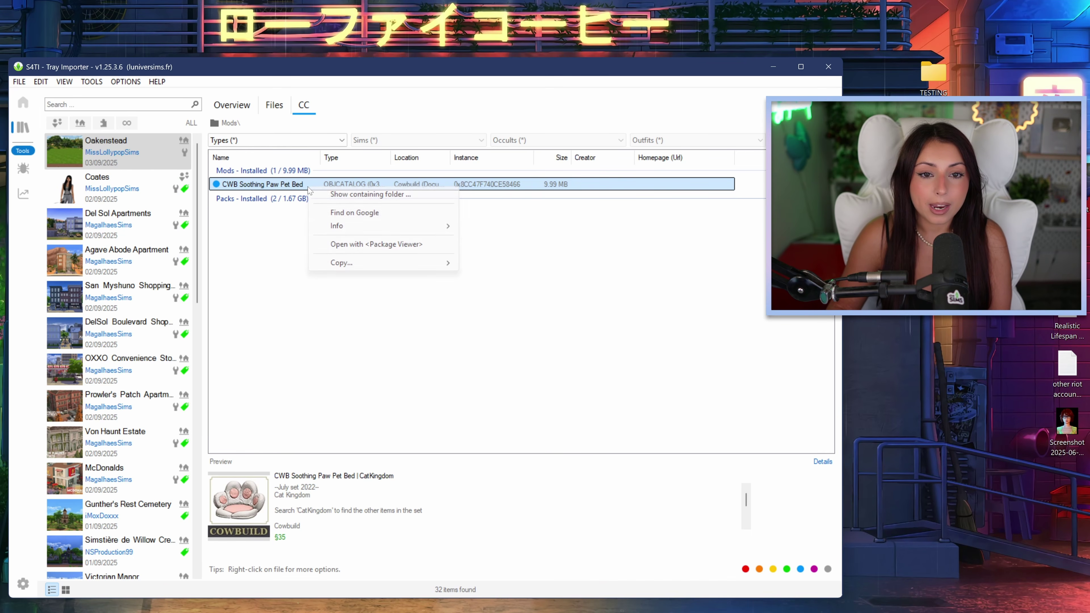
left_click(369, 229)
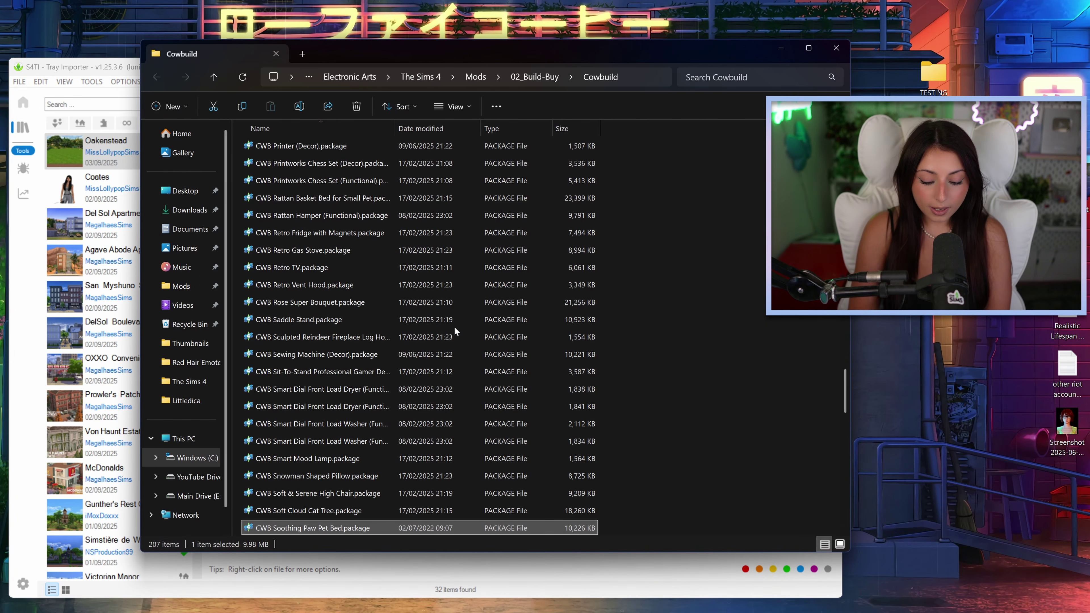
key("Delete")
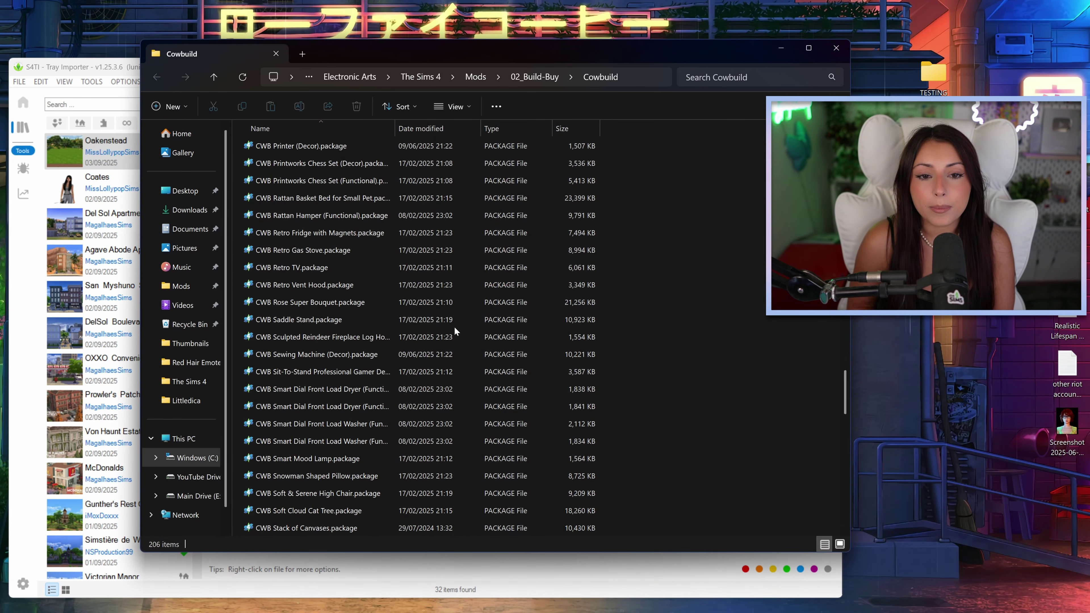
scroll(454, 326, "down", 2)
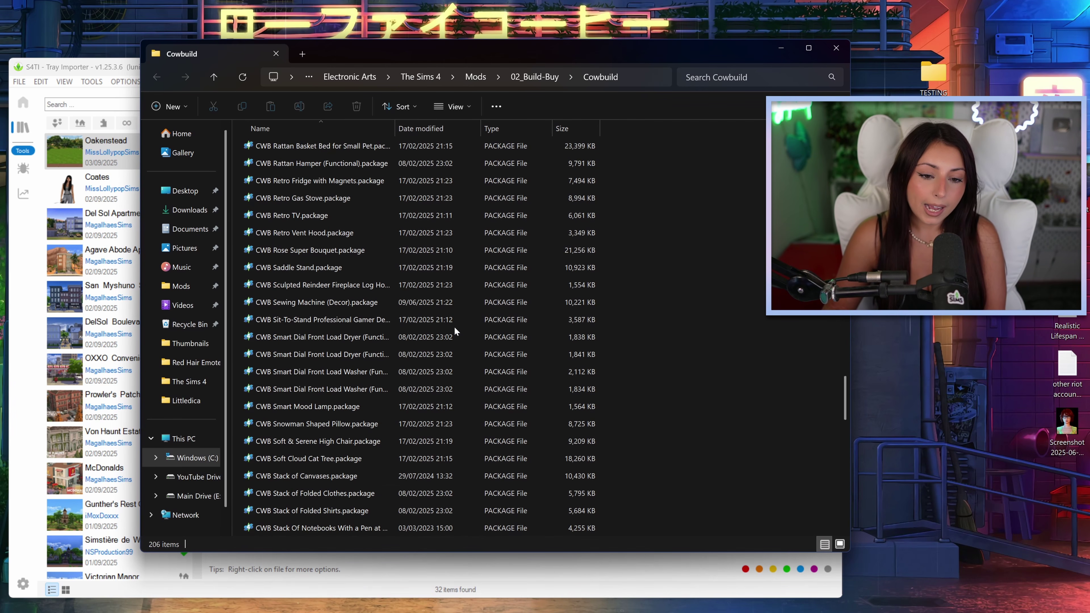
scroll(454, 326, "up", 2)
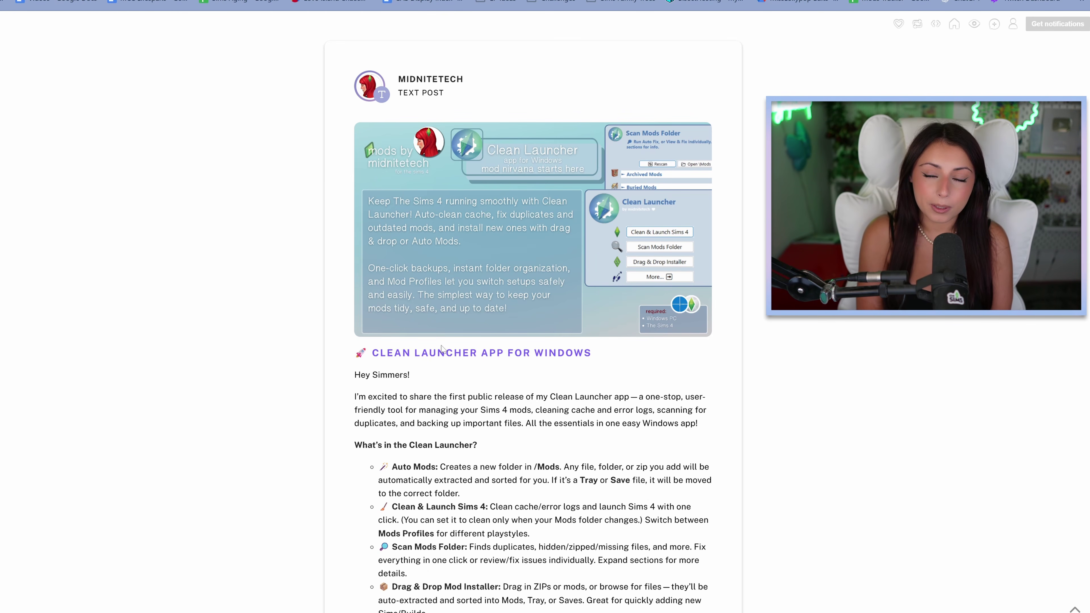
Examine the Clean Launcher feature list on midnitetech's page, highlighting the advice against using Organize Mods Folder if happy with the current layout
scroll(440, 196, "down", 4)
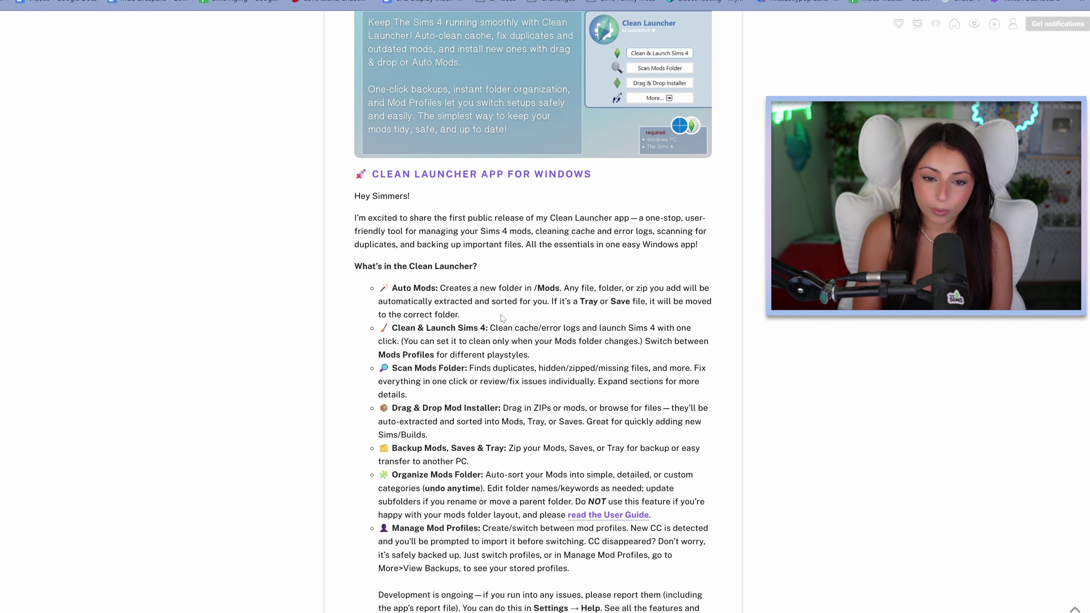
scroll(502, 318, "down", 1)
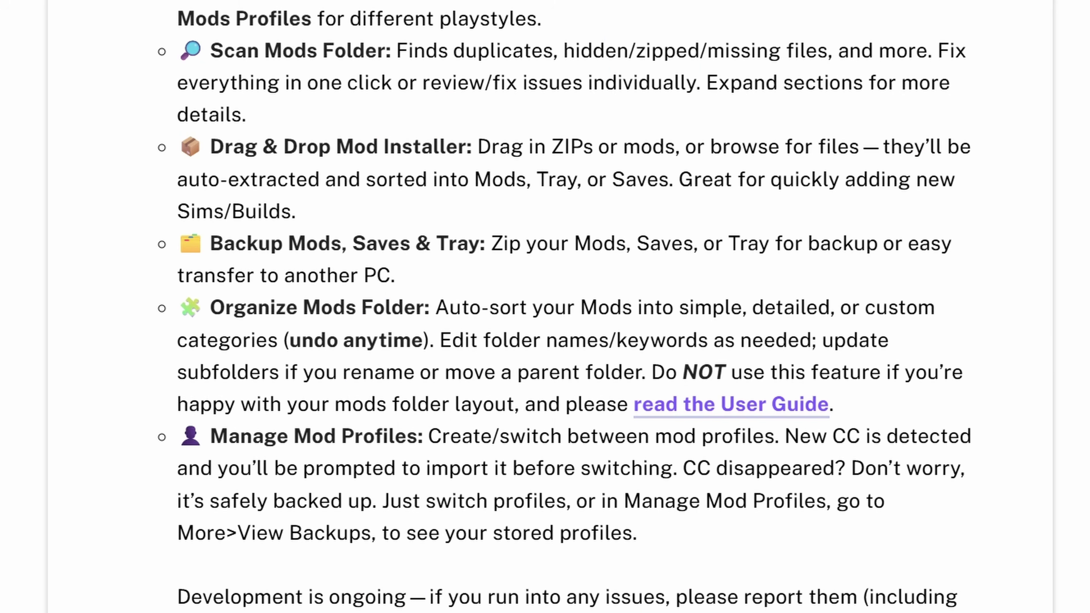
left_click_drag(652, 372, 523, 404)
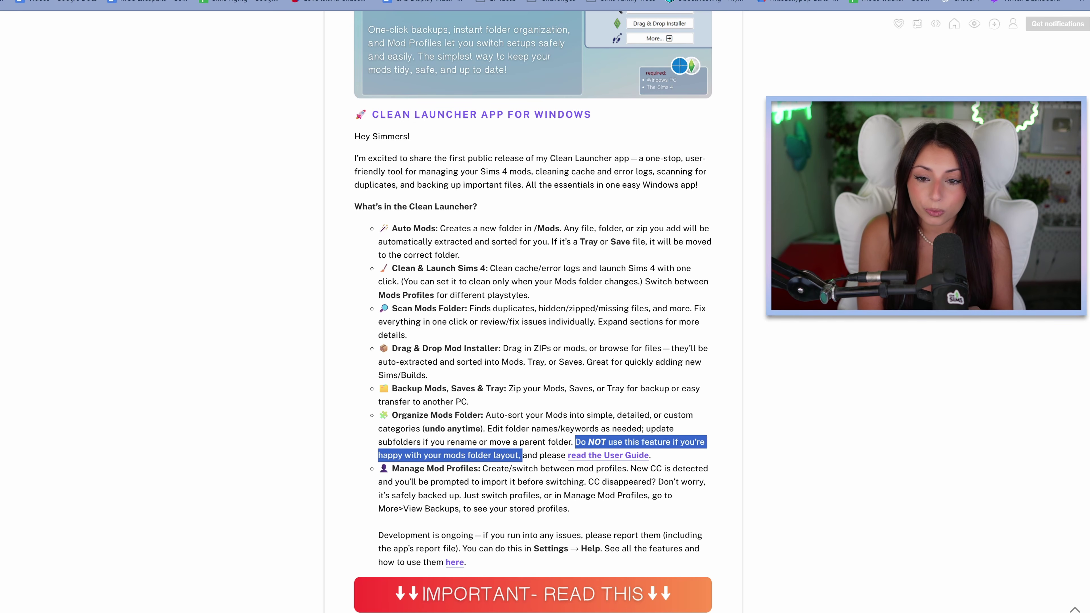
scroll(532, 301, "down", 1)
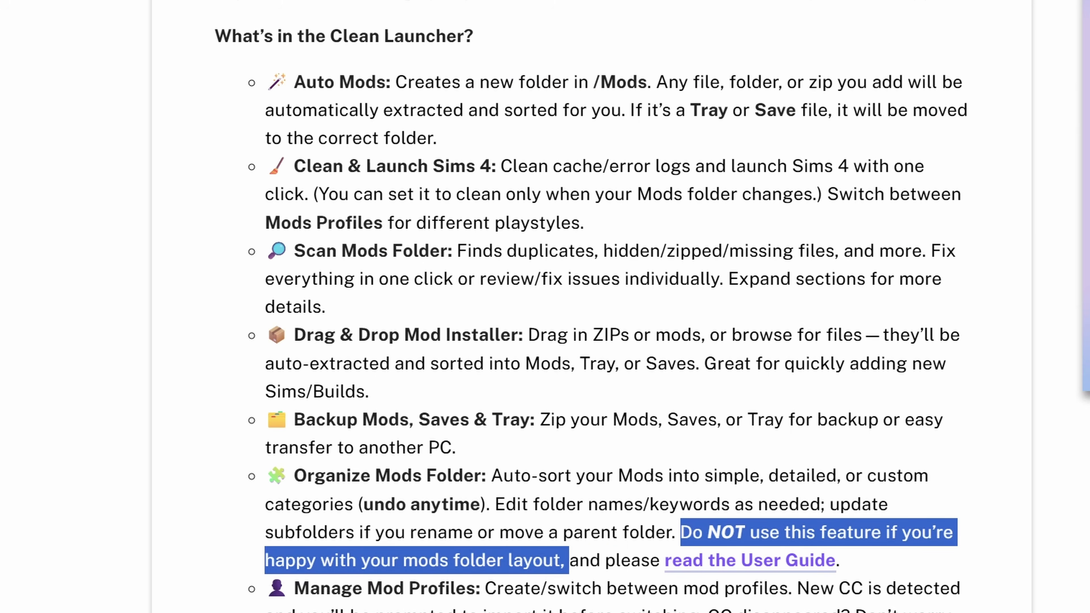
left_click_drag(490, 209, 576, 208)
left_click_drag(682, 166, 793, 203)
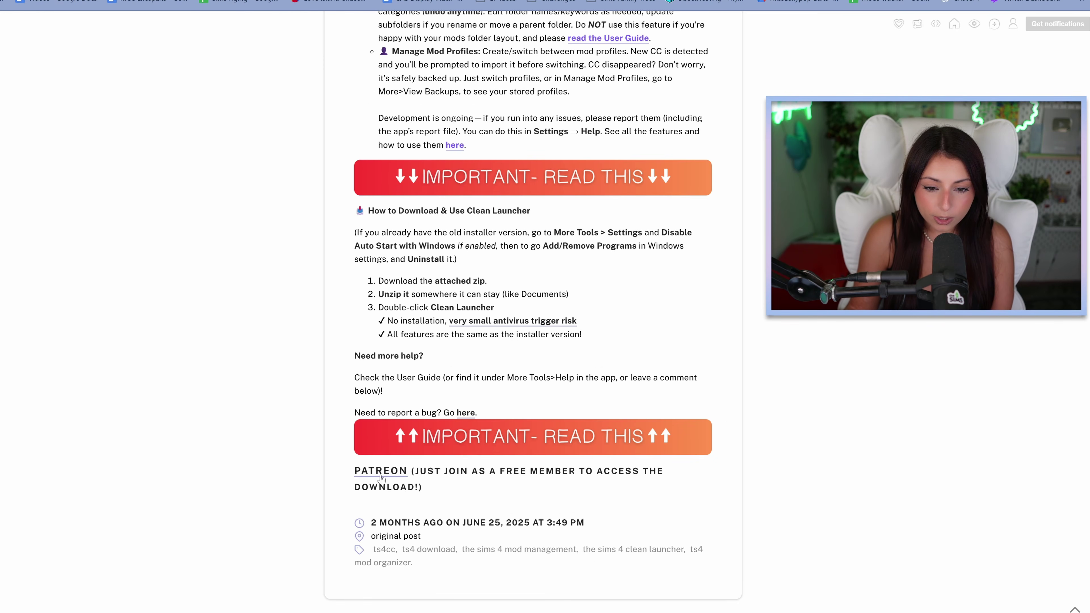
Open the Clean Launcher post on Patreon from the page's free-member link and download the attached CleanLauncher_v1.2.1 zip
left_click_drag(428, 471, 572, 506)
left_click(509, 498)
left_click(380, 471)
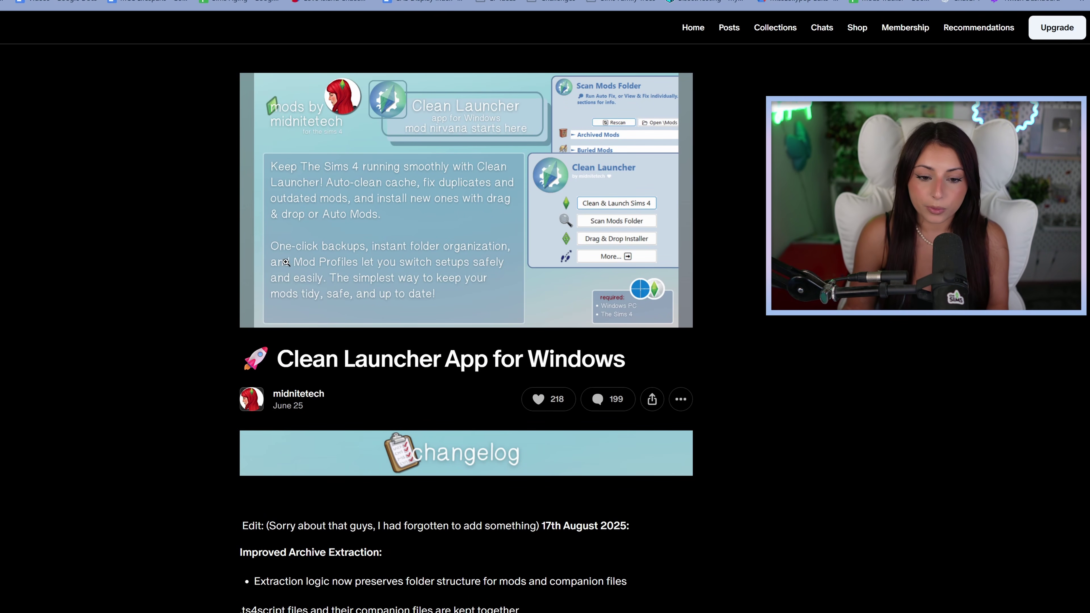
scroll(288, 265, "down", 10)
scroll(465, 326, "down", 15)
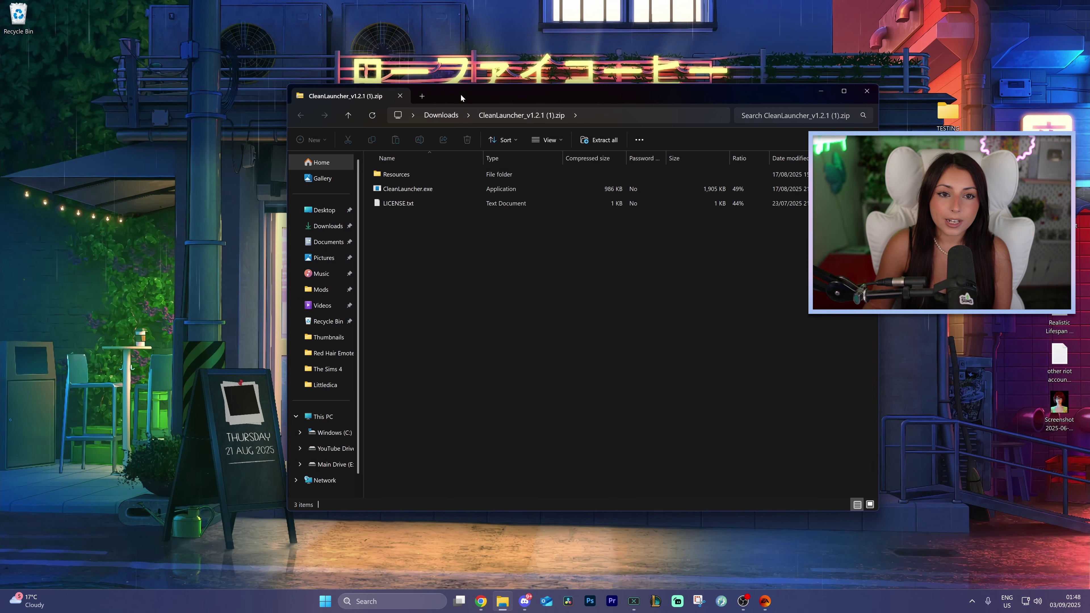
Extract CleanLauncher_v1.2.1 (1).zip into its own folder in Downloads
left_click_drag(461, 96, 431, 94)
left_click(412, 112)
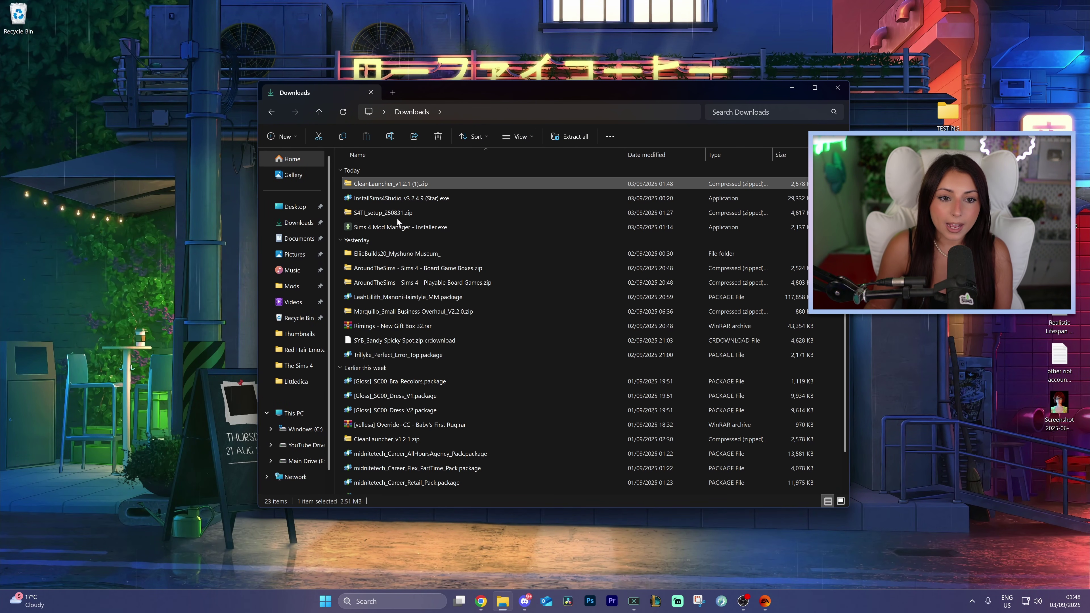
right_click(393, 188)
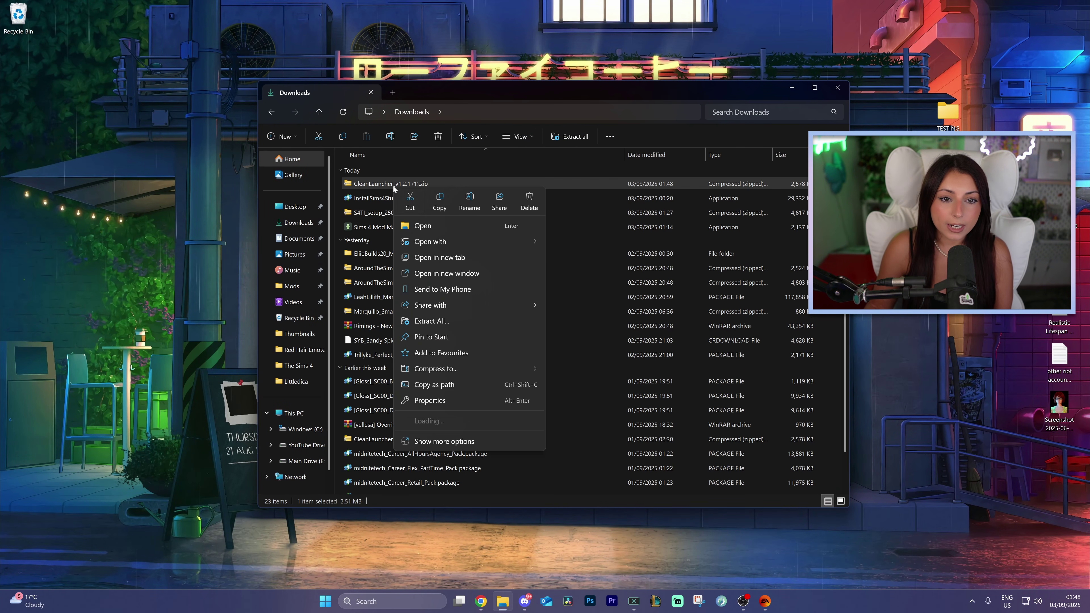
left_click(431, 321)
left_click(640, 407)
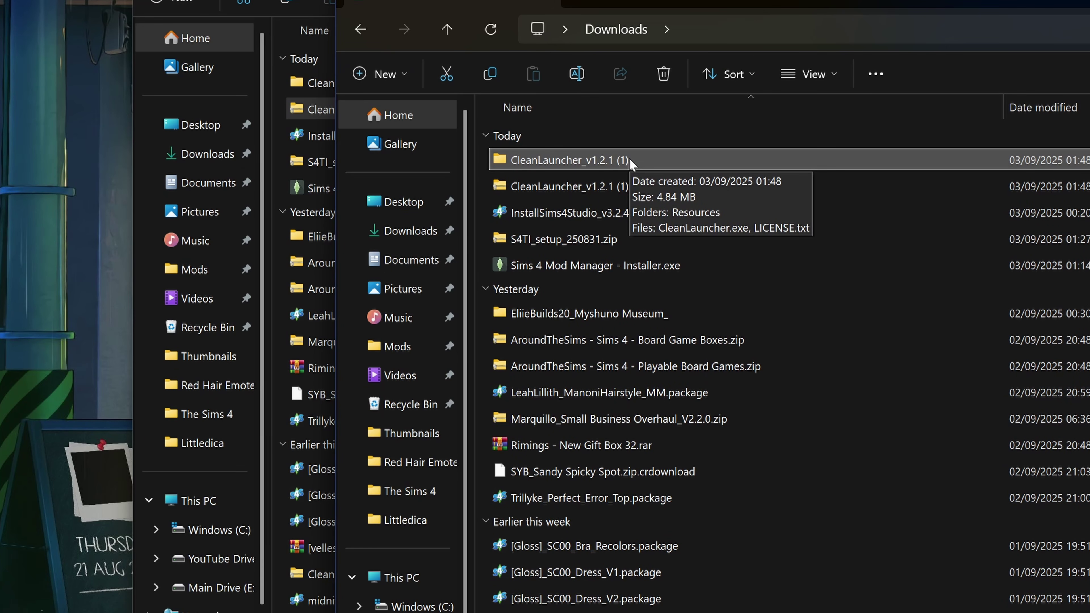
Run CleanLauncher.exe from the extracted folder, allowing it past SmartScreen and continuing past the beta notice without making a backup
double_click(629, 162)
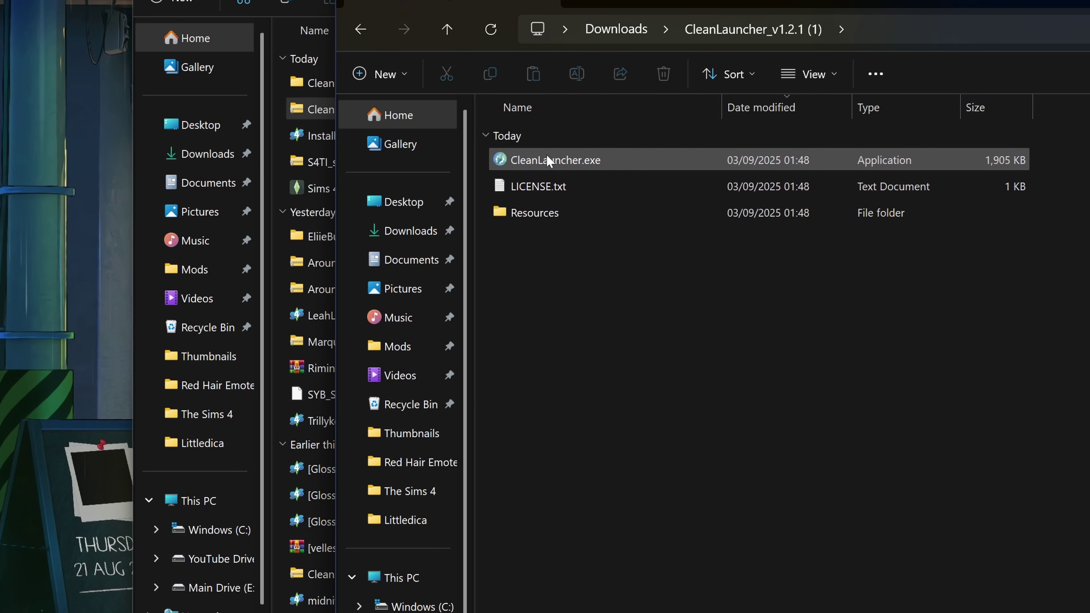
double_click(596, 158)
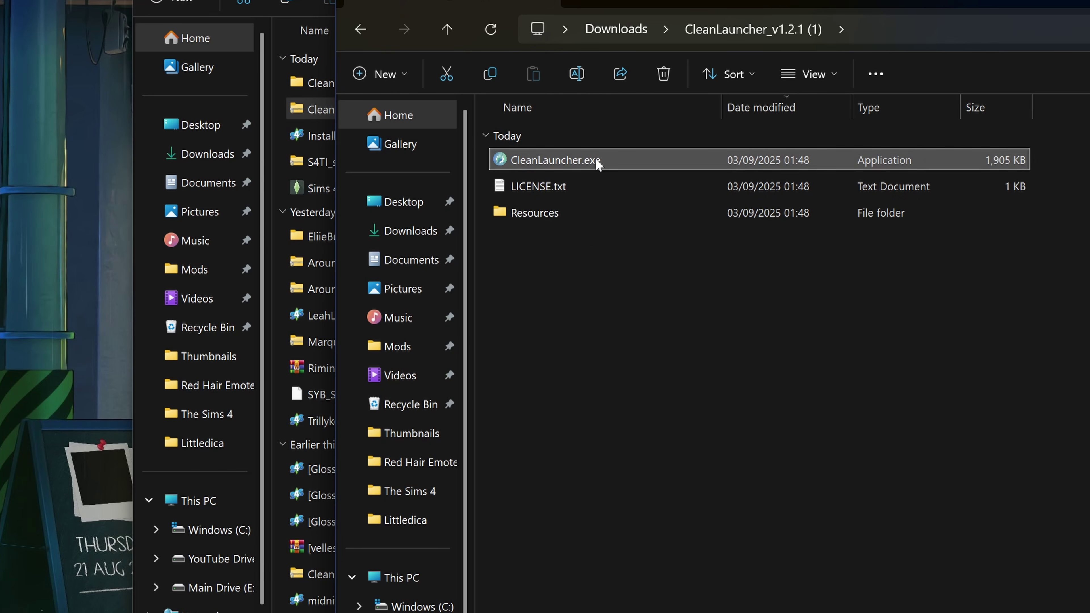
left_click(460, 165)
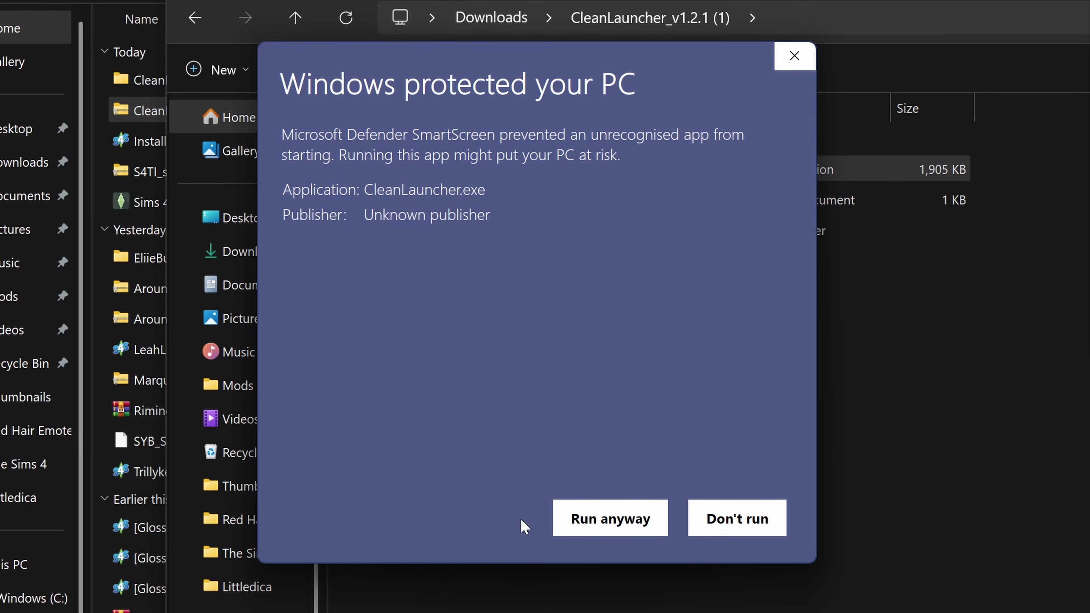
left_click(601, 517)
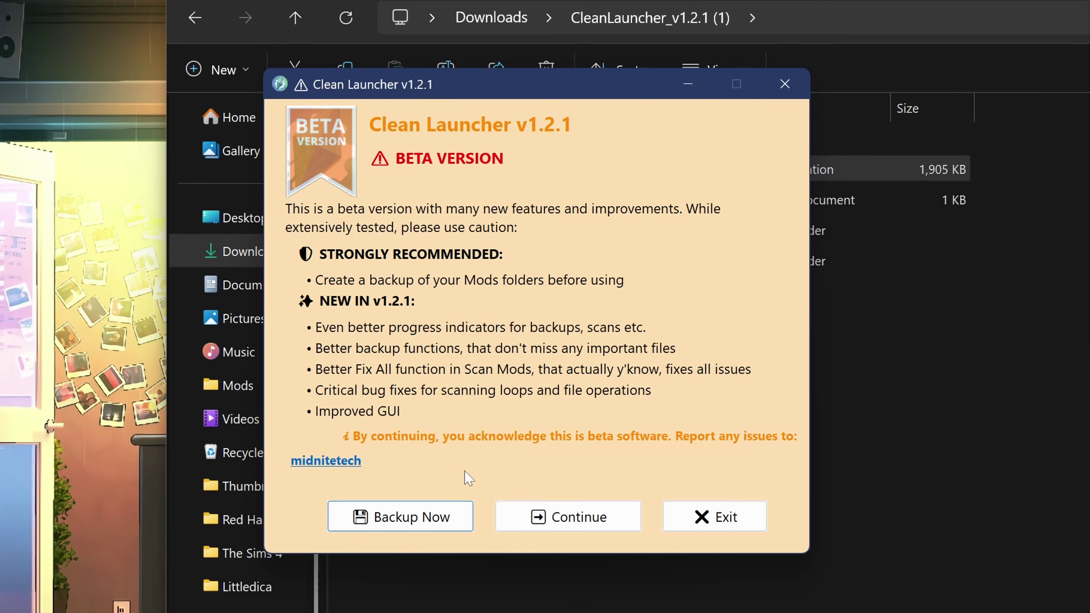
left_click(571, 519)
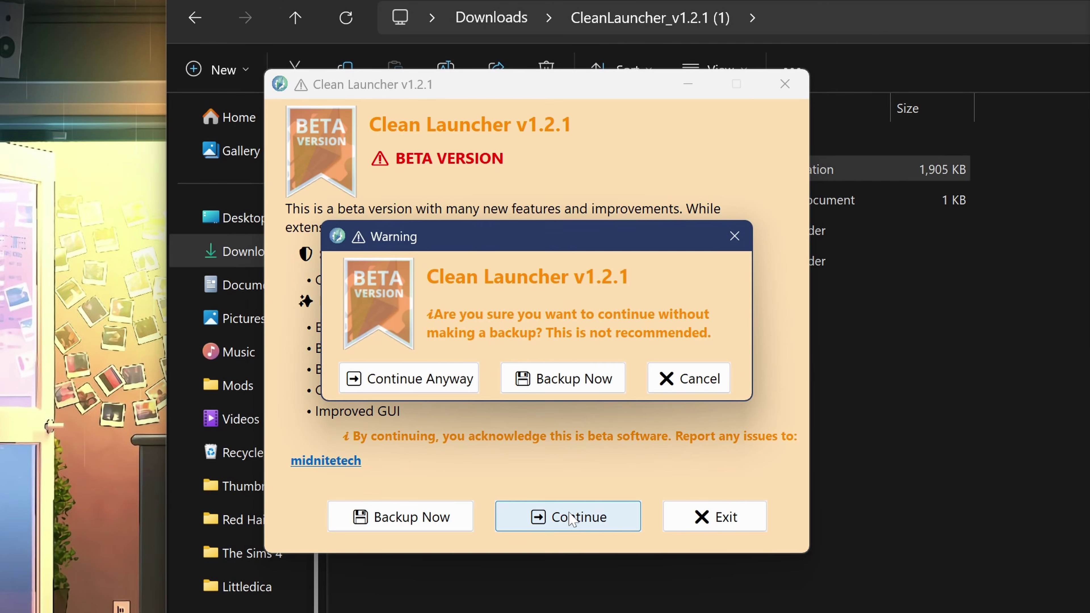
left_click(408, 378)
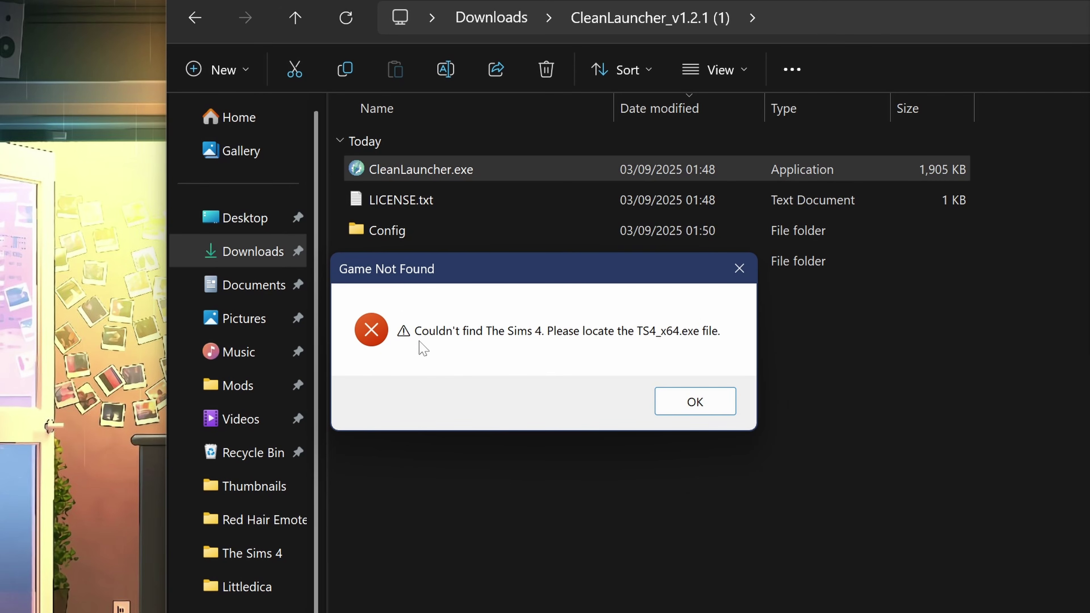
Locate TS4_x64.exe in The Sims 4 Game\Bin folder as the game executable for Clean Launcher
left_click(722, 409)
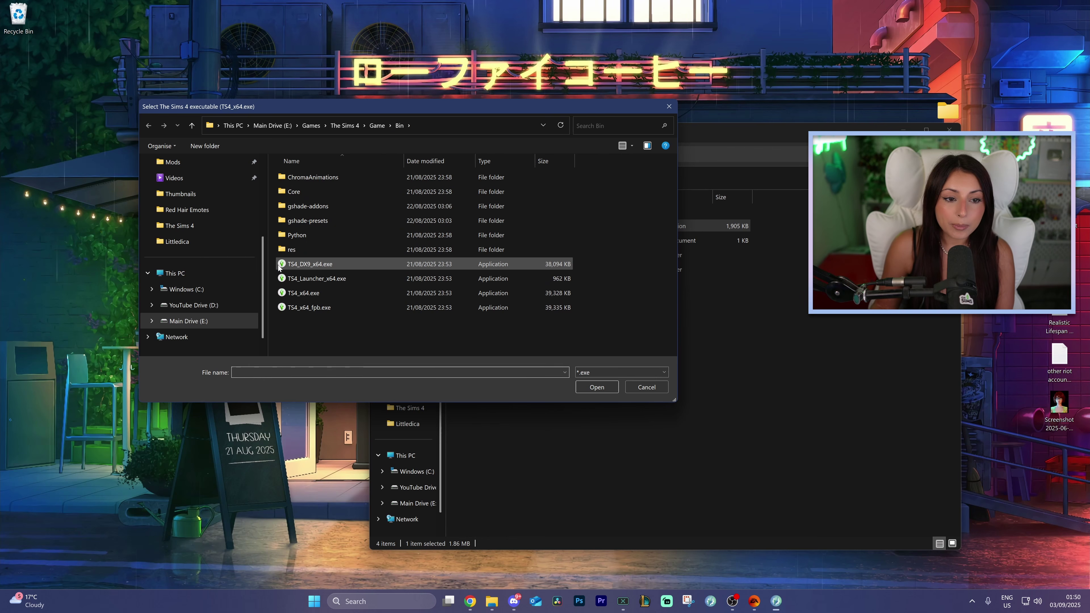
left_click(310, 294)
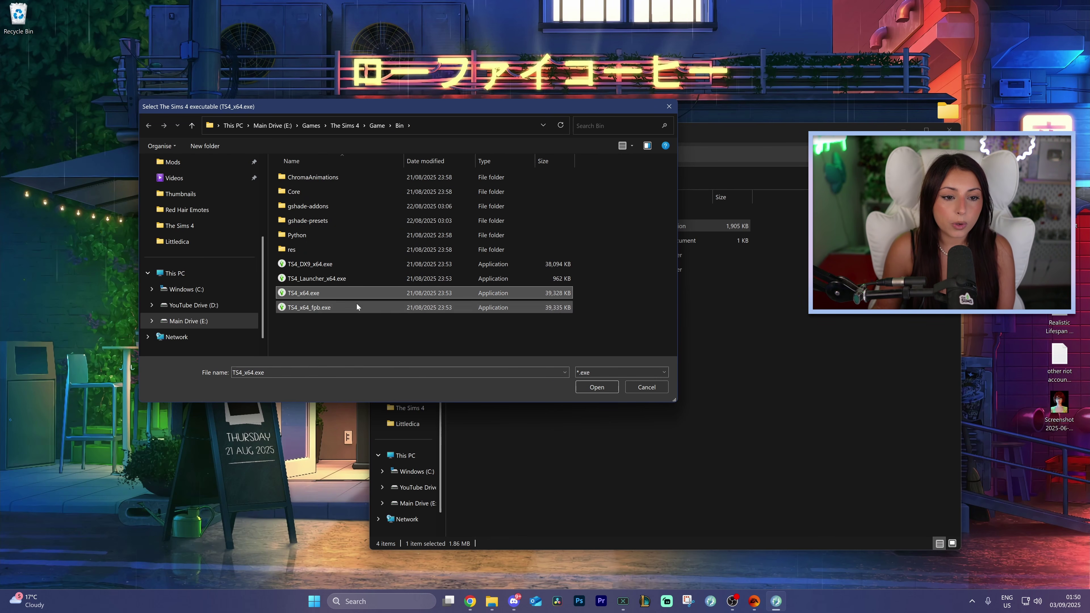
left_click(596, 388)
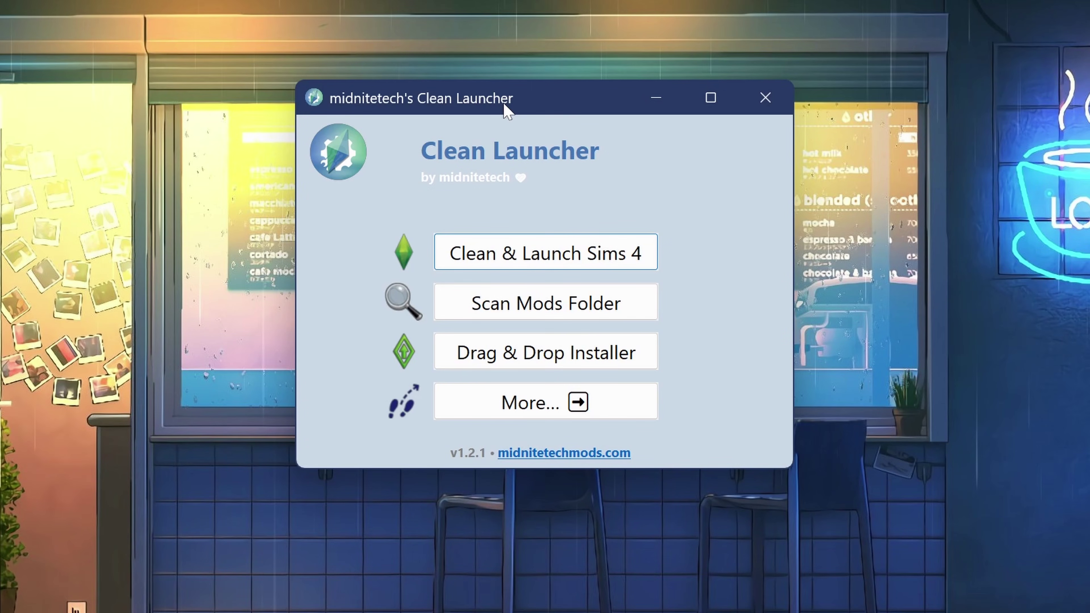
left_click_drag(504, 102, 518, 98)
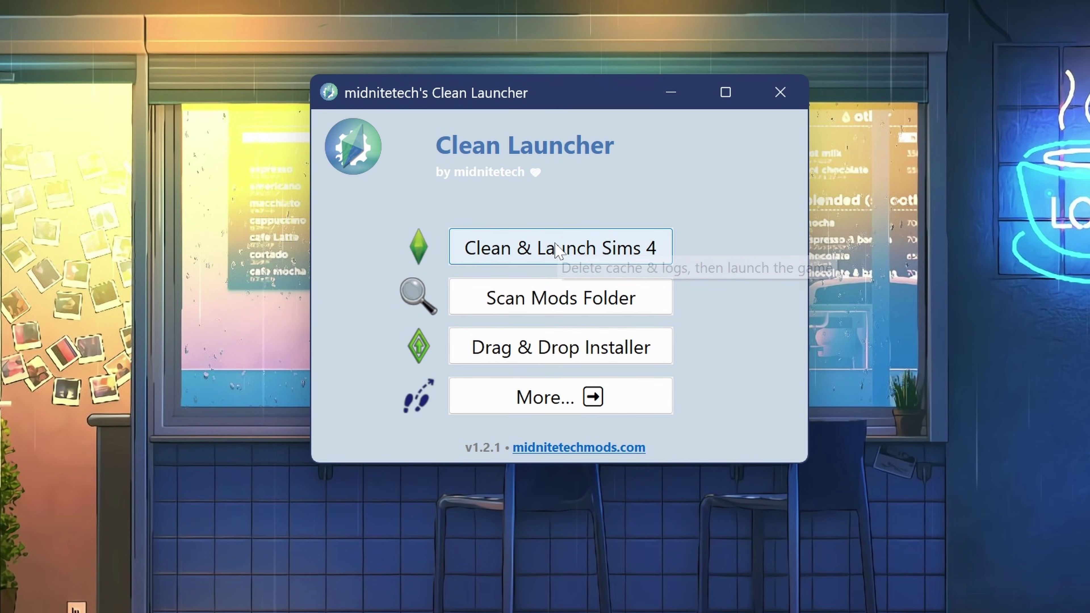
Clean and launch The Sims 4, clearing the cache only when Mods folder changes are detected and remembering the choices for next time
left_click(556, 249)
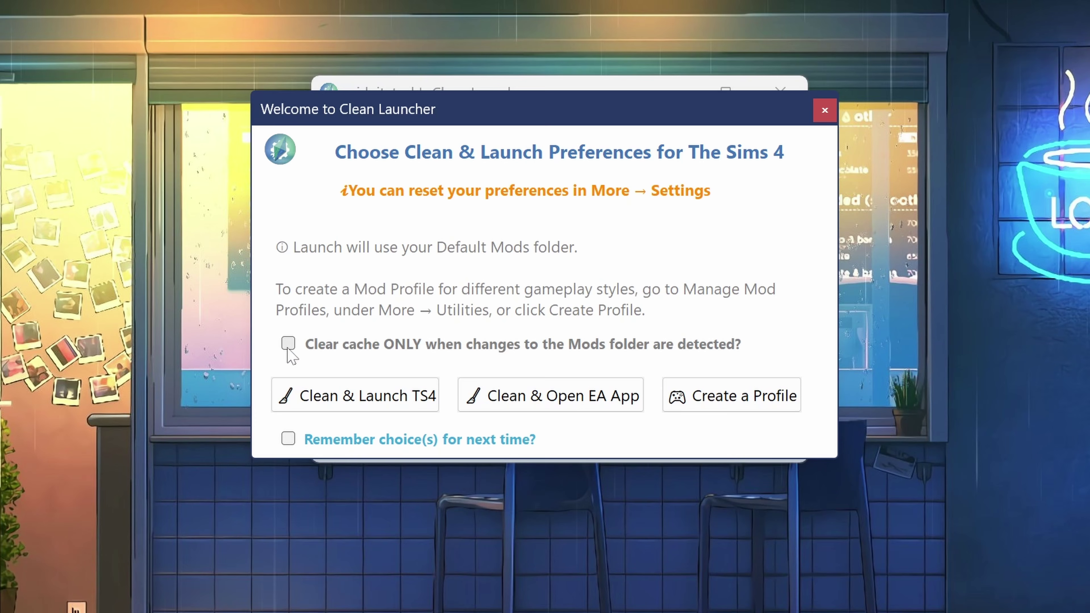
mouse_move(355, 354)
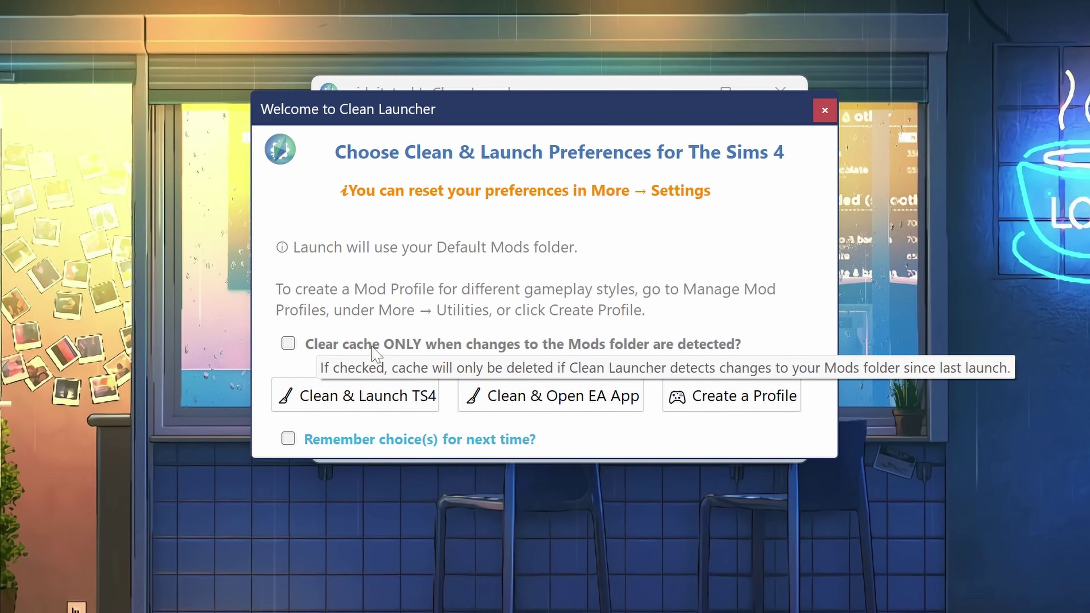
left_click(288, 343)
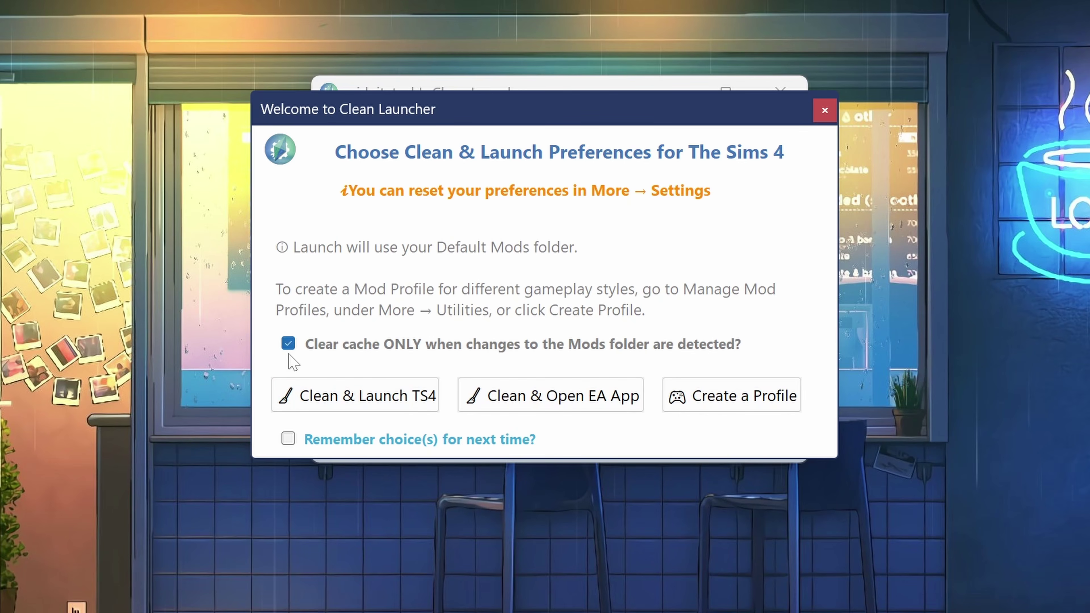
left_click(289, 441)
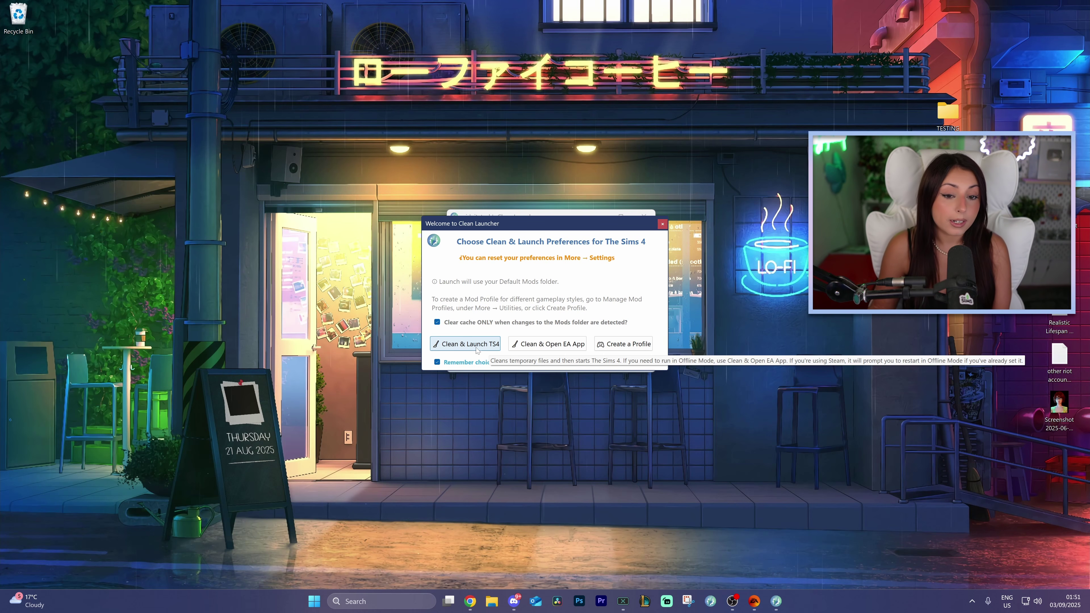
left_click(478, 348)
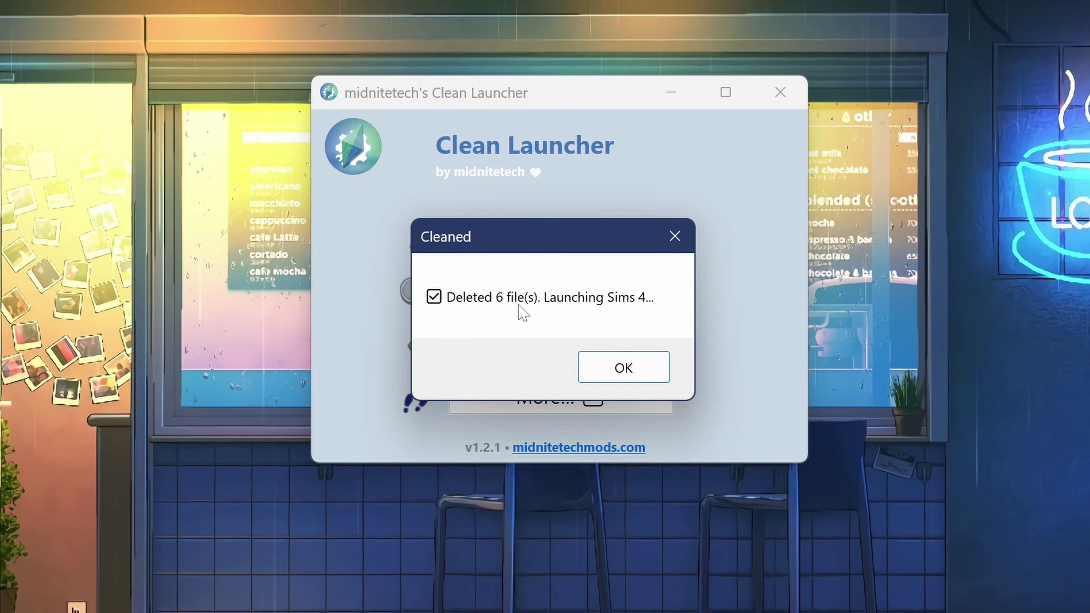
left_click(624, 367)
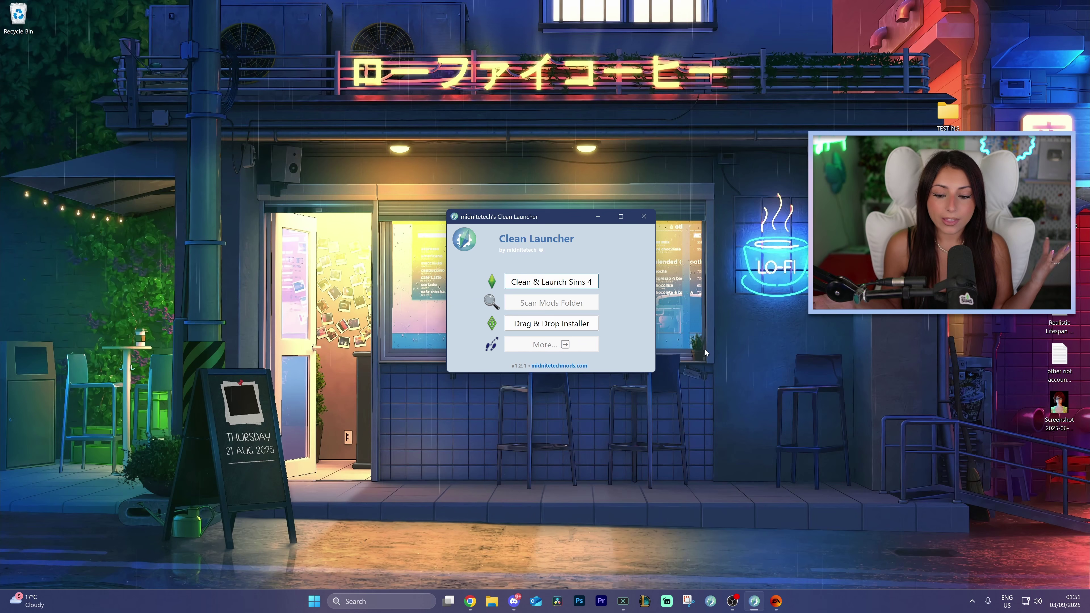